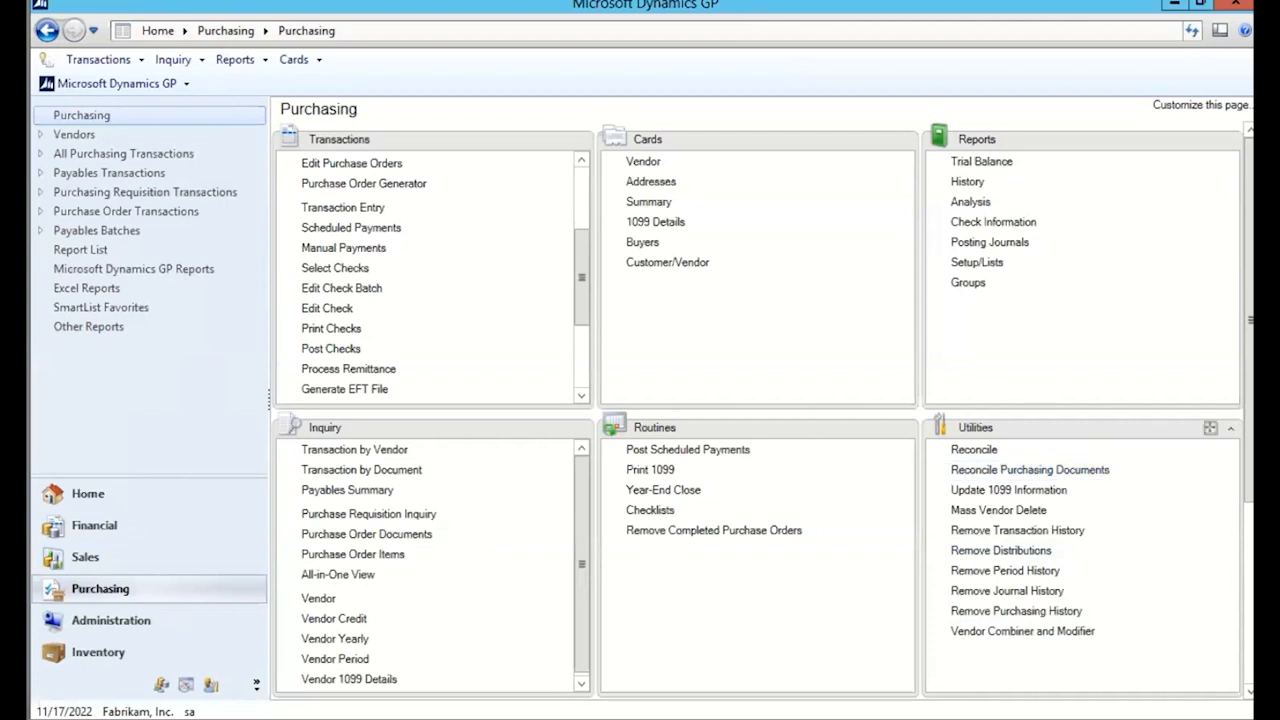
Look through the full list of purchasing transaction options, from Purchase Requisitions to Edit 1099 Transaction Information
left_click_drag(585, 238, 597, 136)
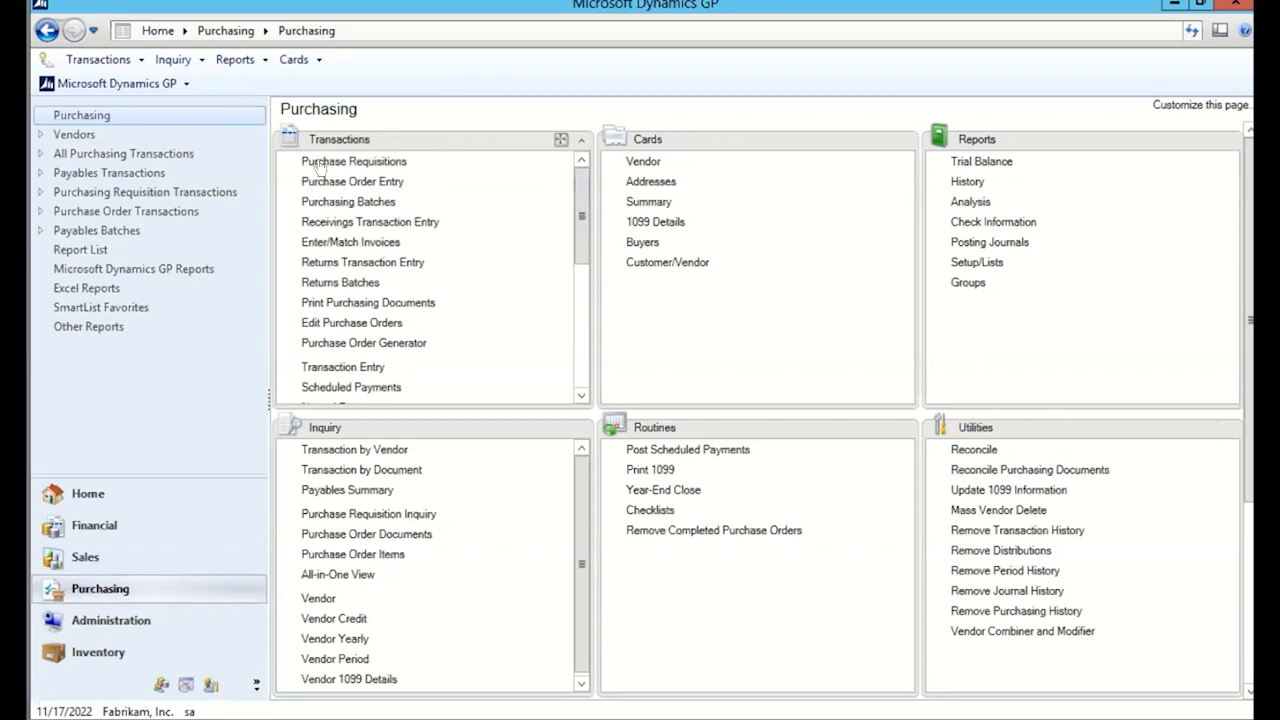
scroll(585, 214, "down", 3)
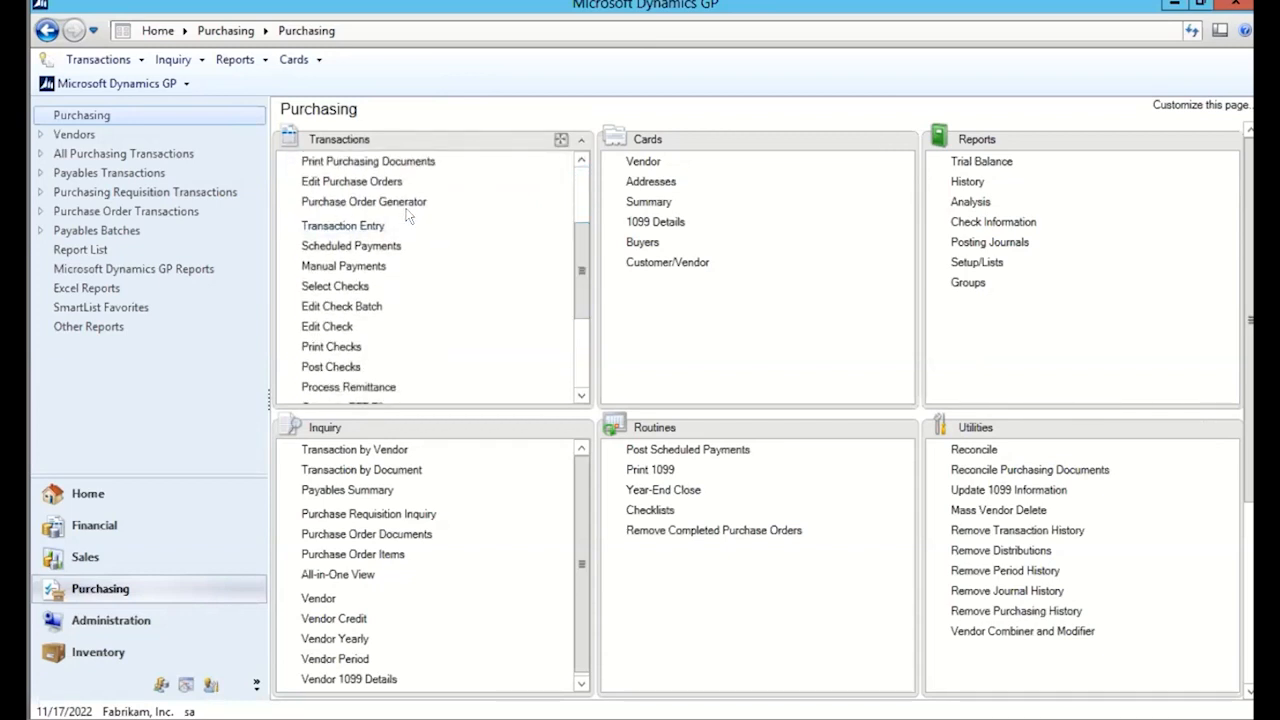
scroll(578, 220, "up", 3)
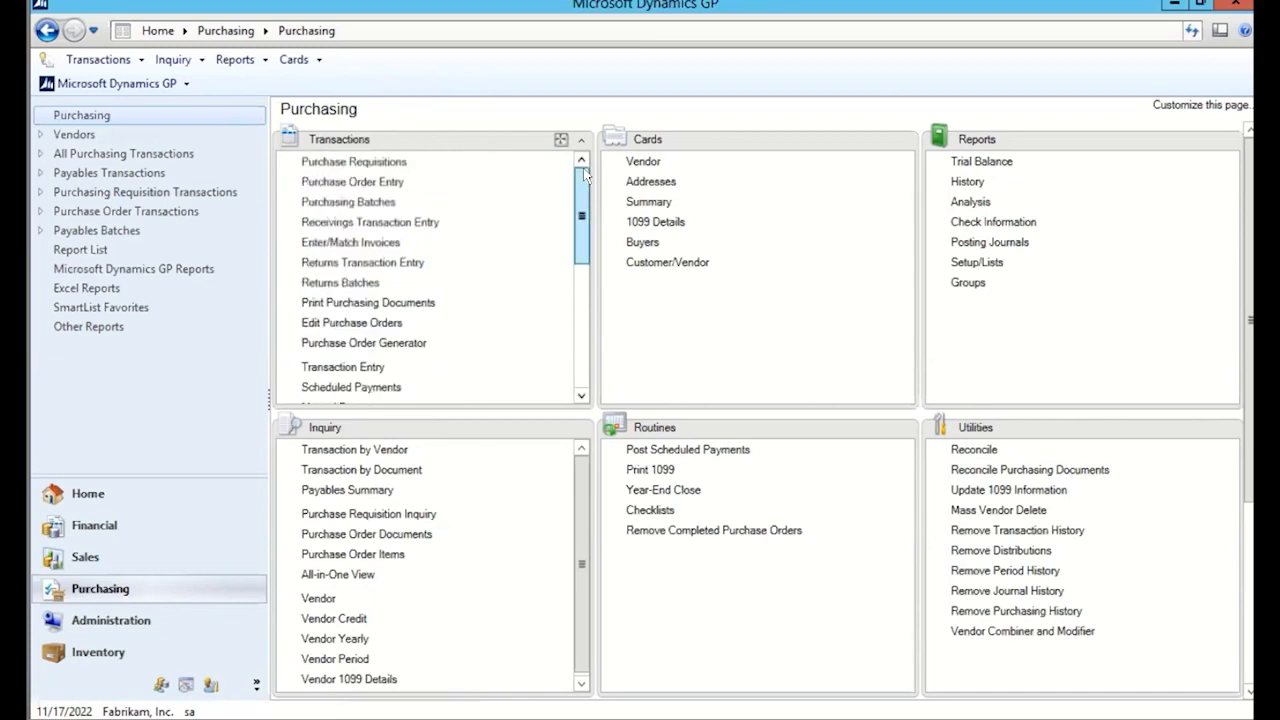
scroll(587, 222, "down", 1)
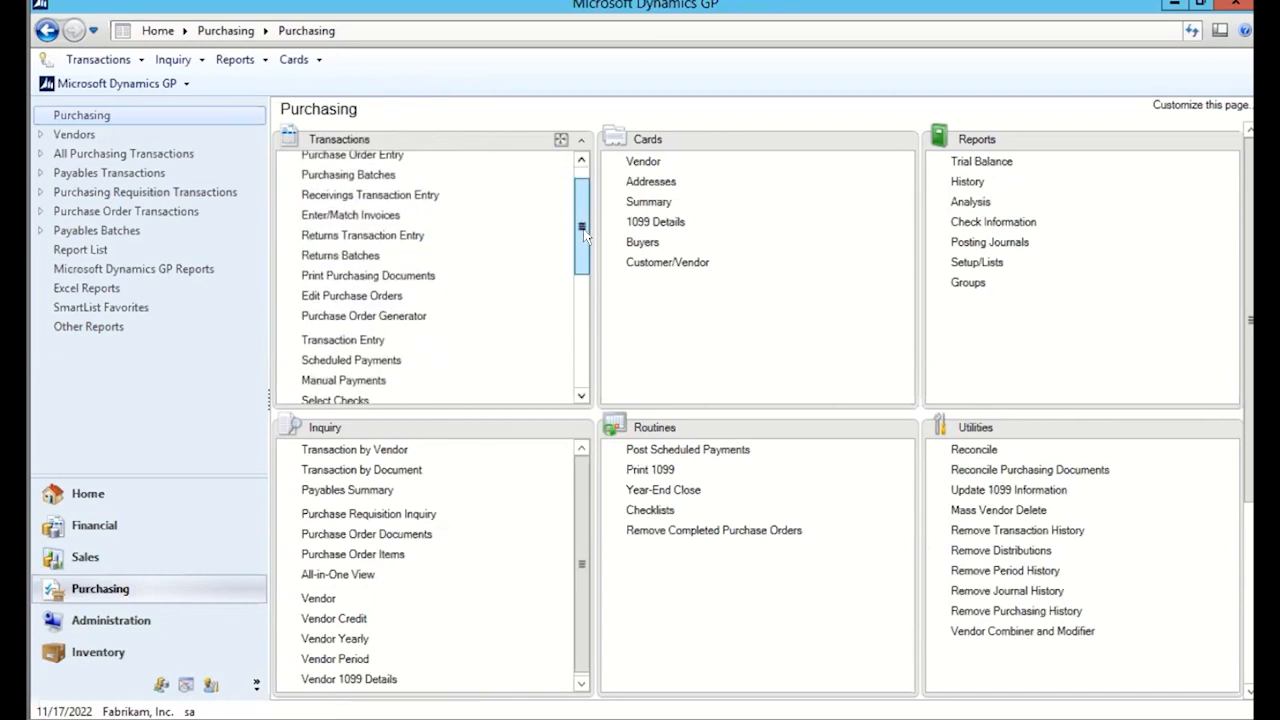
left_click_drag(584, 235, 583, 328)
left_click_drag(520, 265, 520, 265)
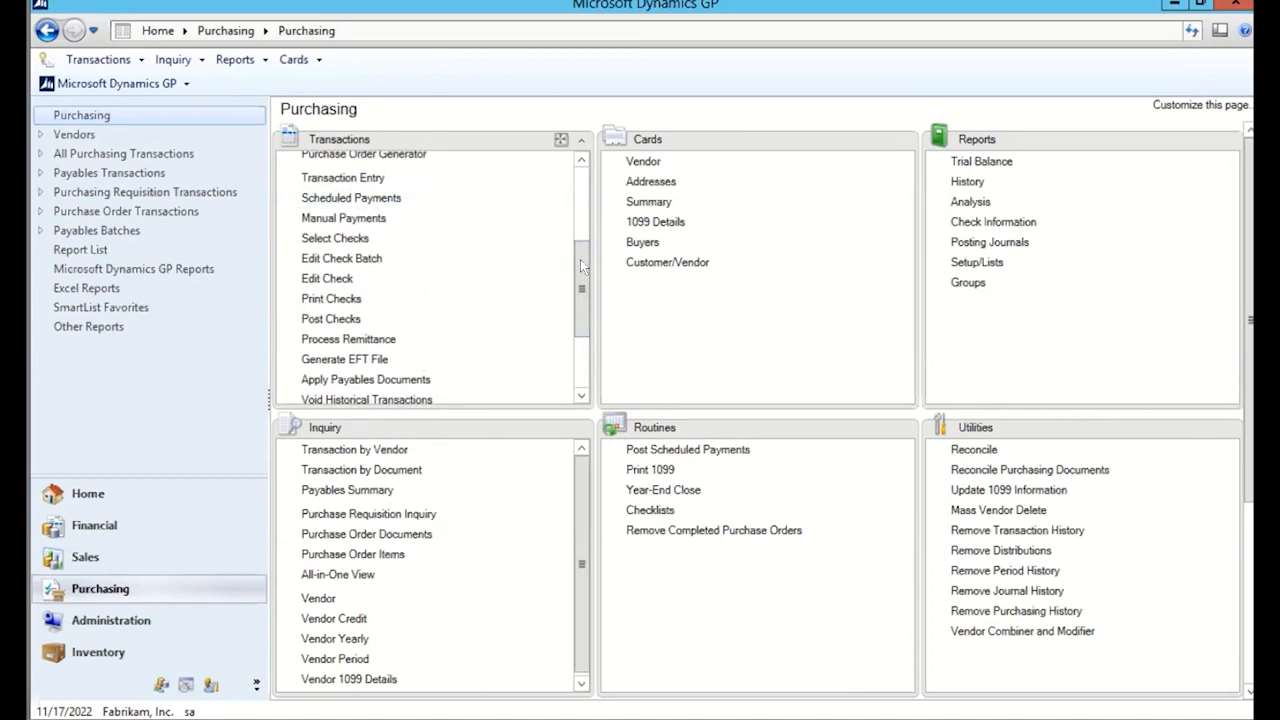
left_click_drag(585, 259, 585, 309)
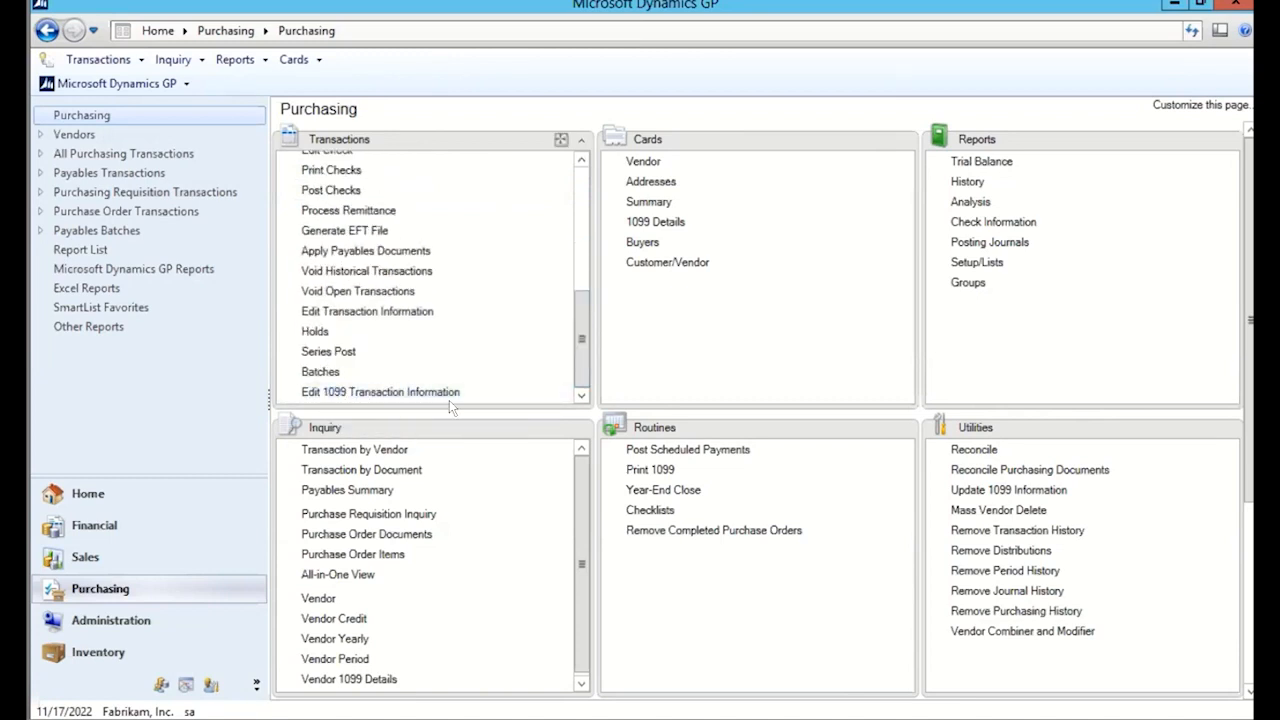
left_click_drag(588, 336, 590, 228)
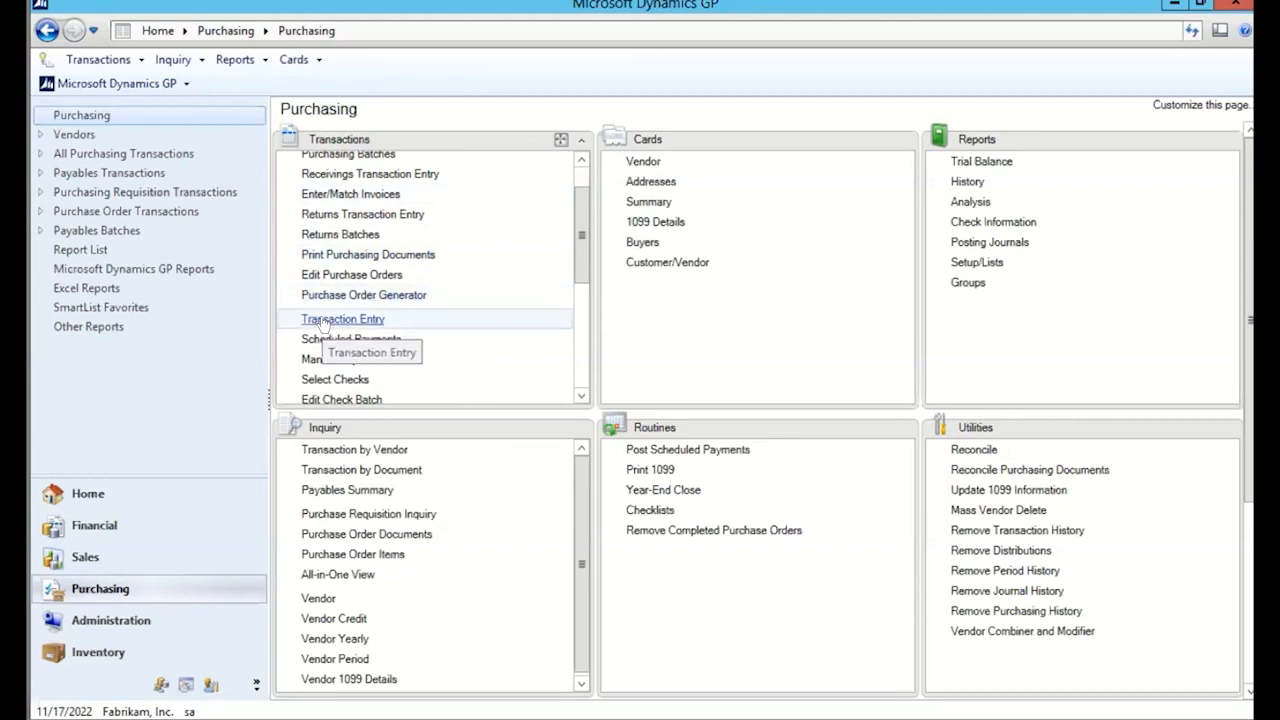
Start a new payables transaction through Transaction Entry and choose vendor ACETRAVE0001, A Travel Company
left_click(380, 320)
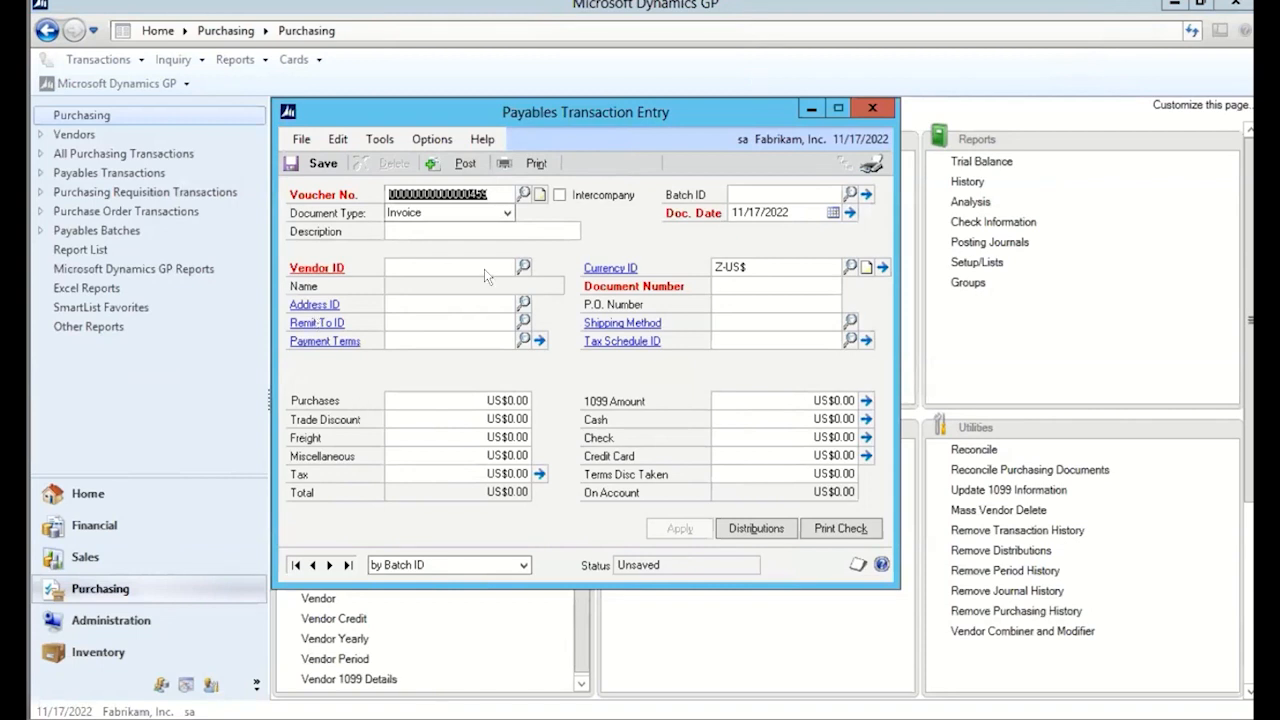
left_click(523, 267)
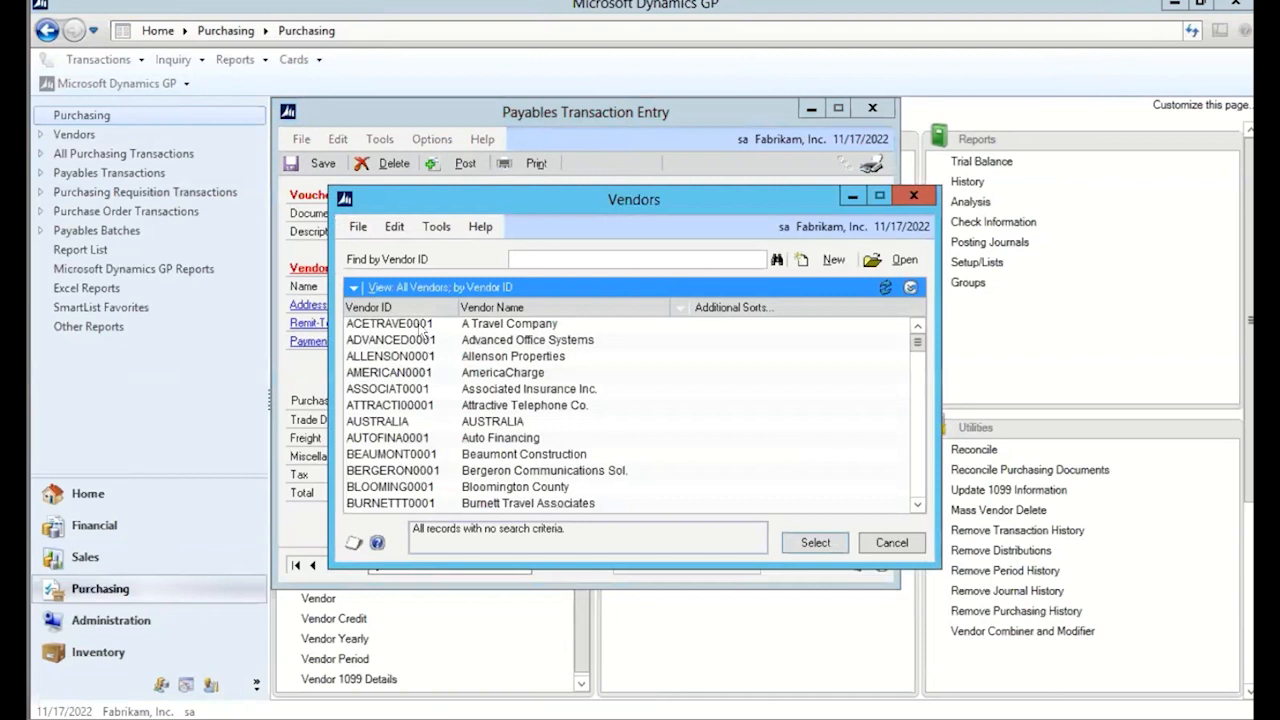
left_click(417, 326)
left_click(815, 542)
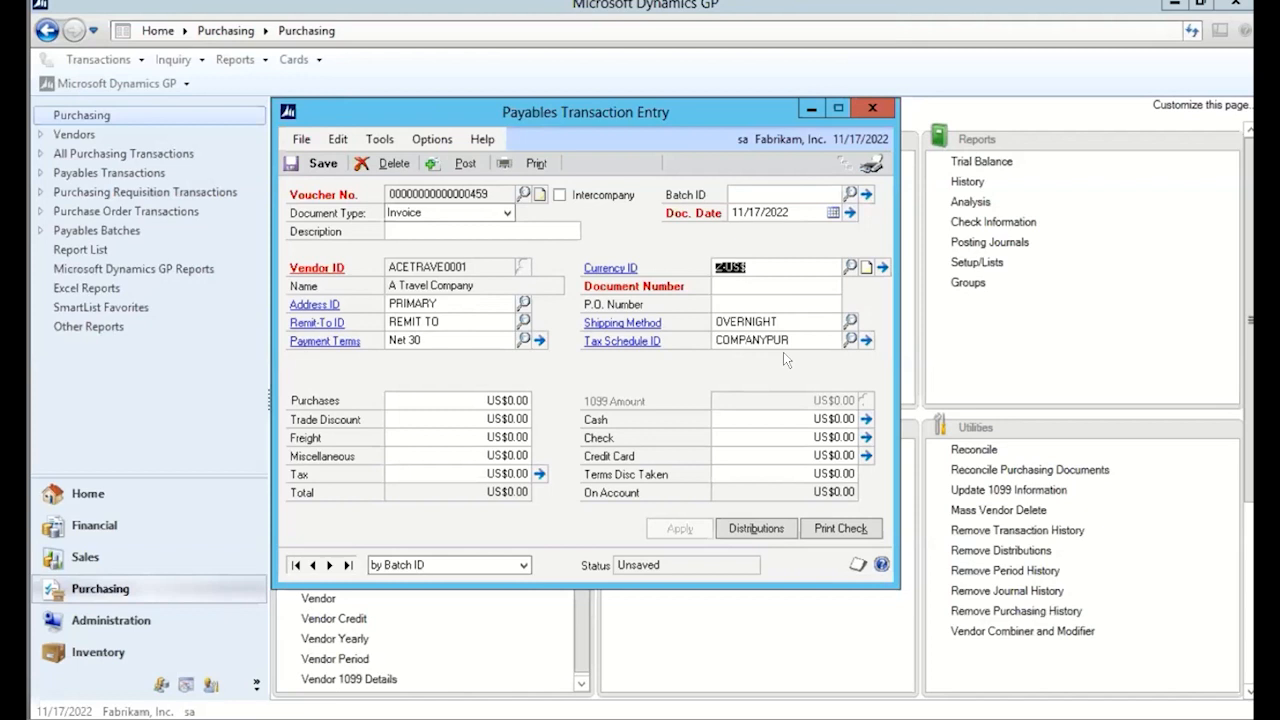
Enter document number 5600 and a purchases amount of US$600.00 for the invoice
left_click(752, 287)
type("5600")
left_click(512, 401)
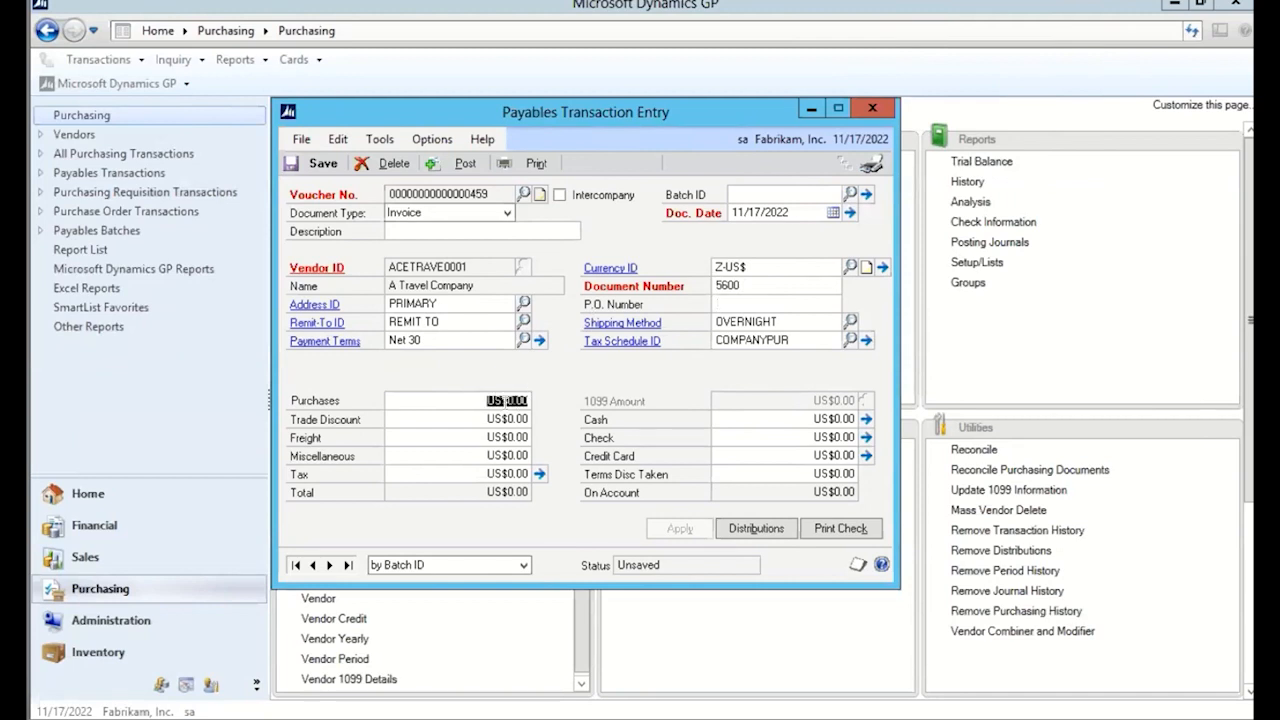
type("600")
Review the available document types, keeping Invoice, and check the invoice's tax details
left_click(507, 214)
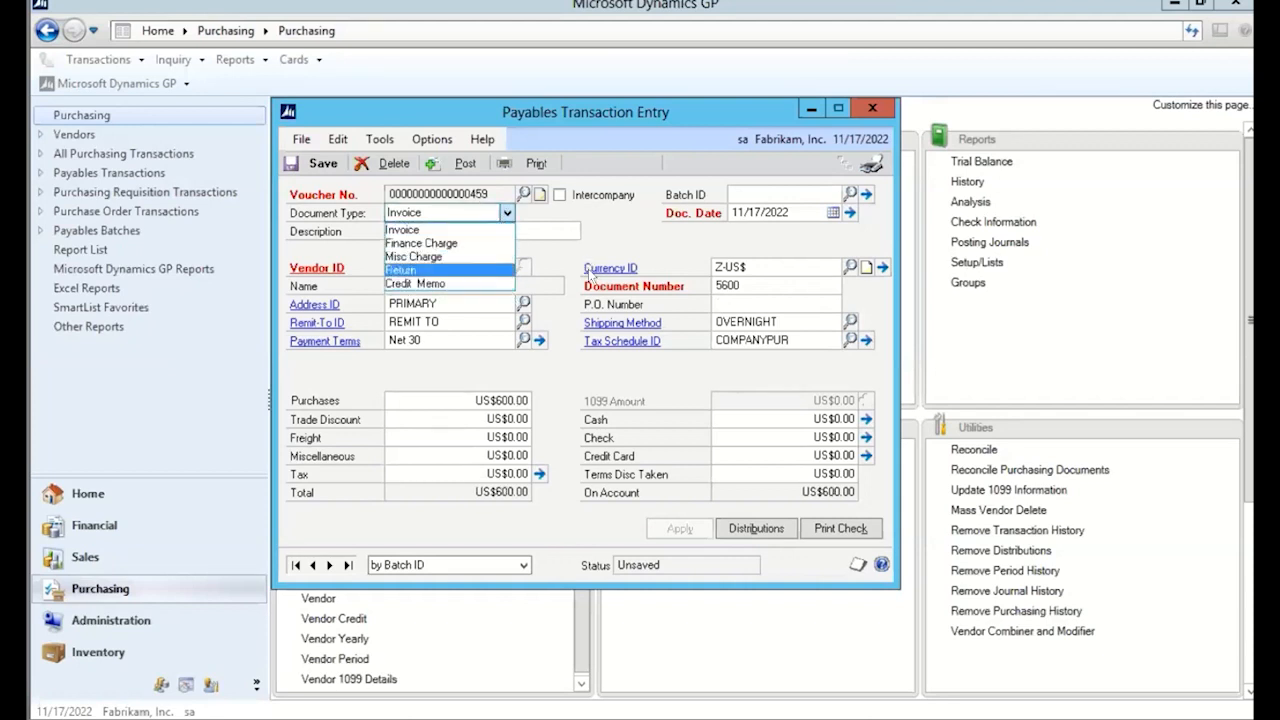
left_click(508, 215)
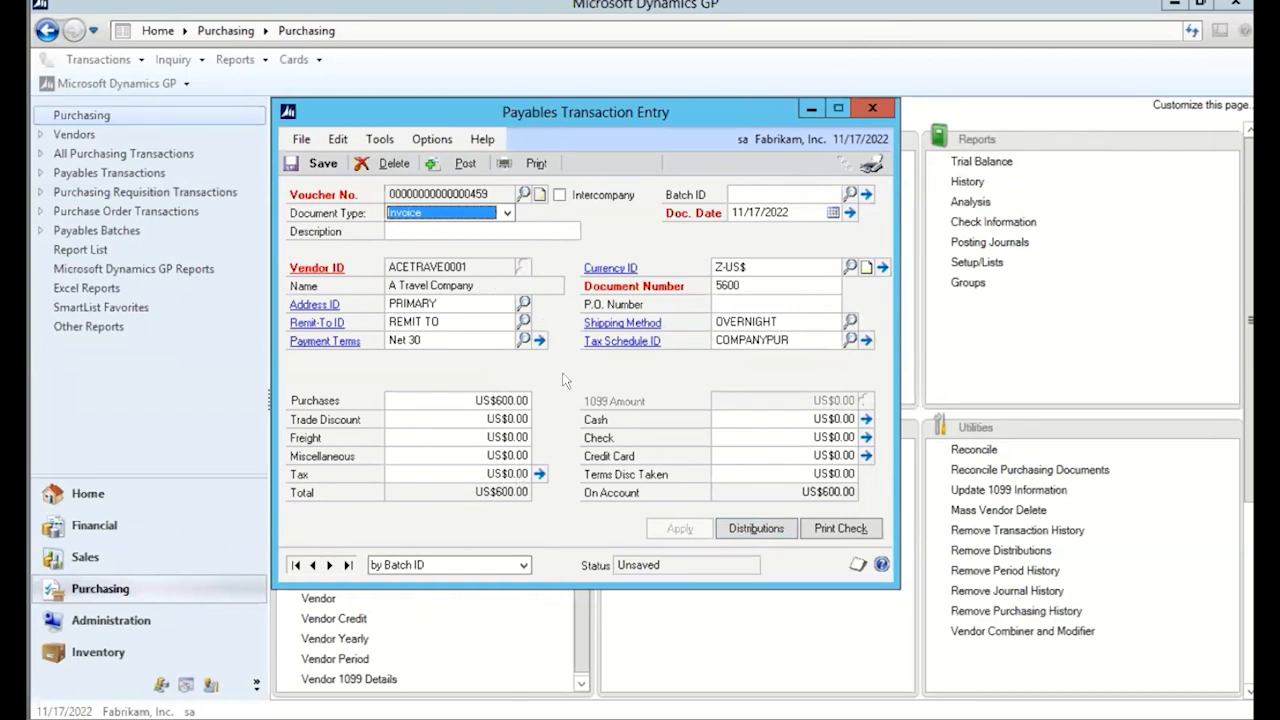
left_click(539, 474)
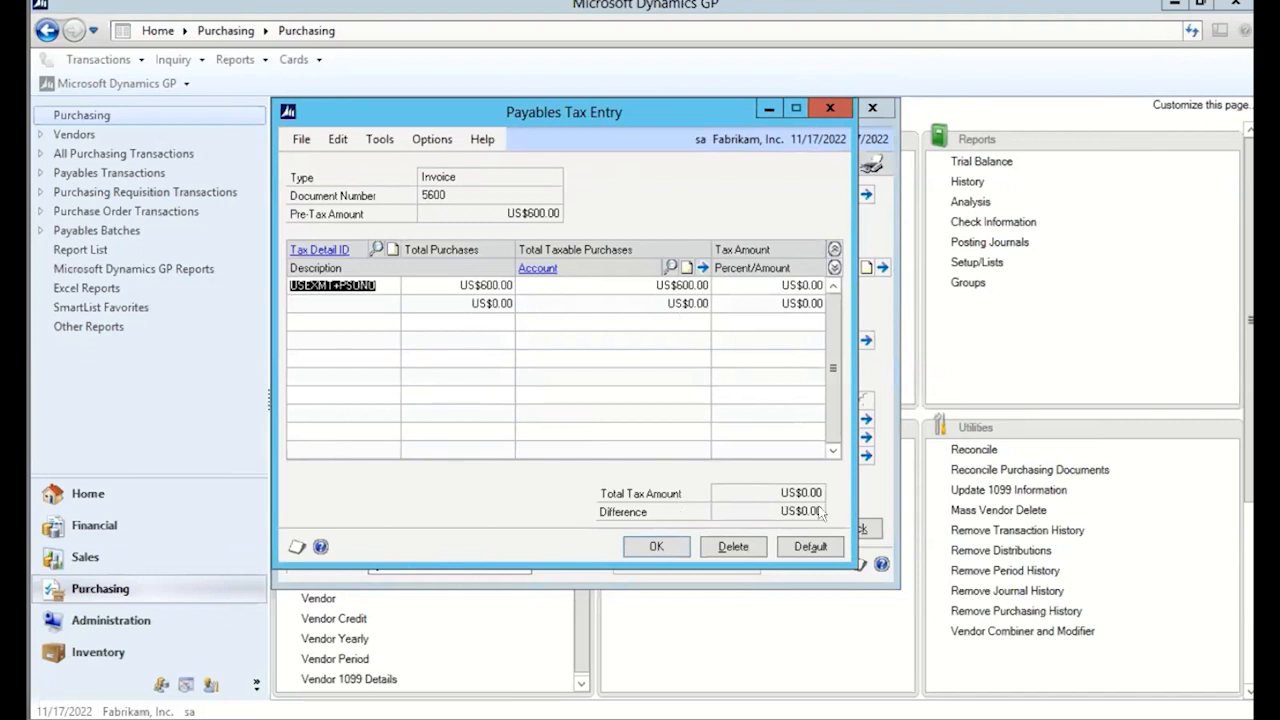
left_click(656, 547)
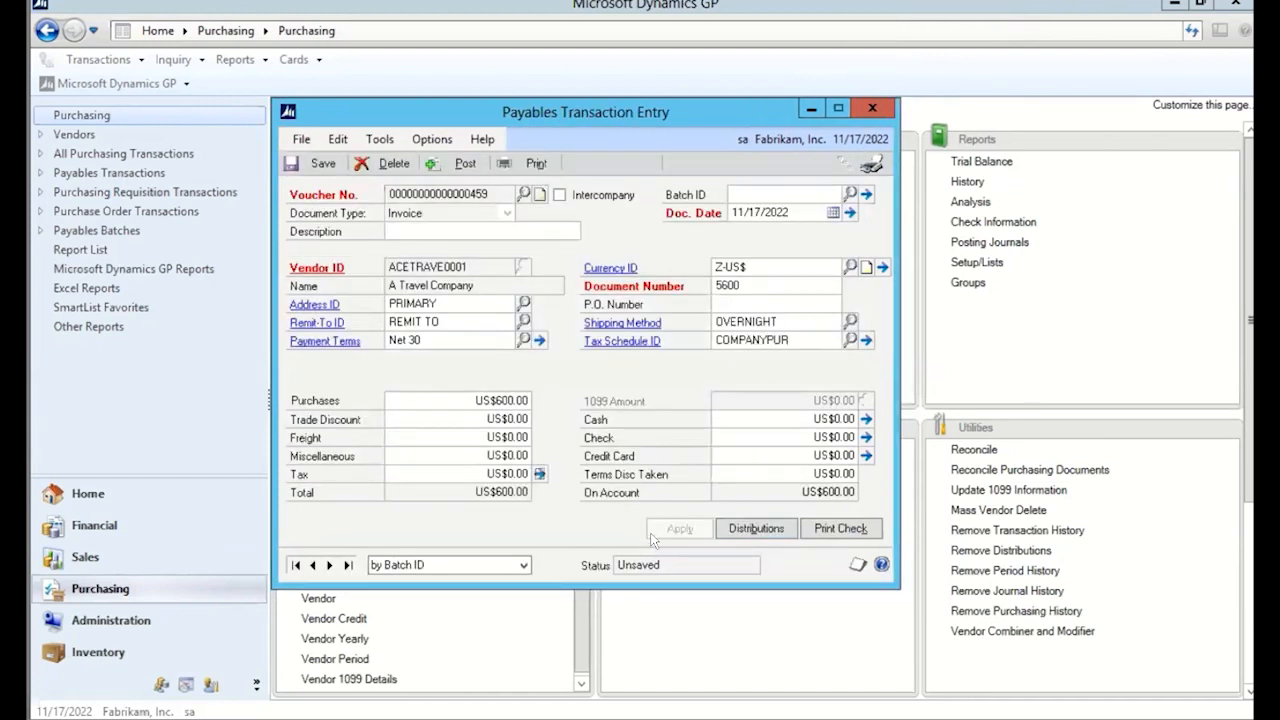
Open the invoice's account distributions and arrange that window beside the Payables Transaction Entry window
left_click(760, 528)
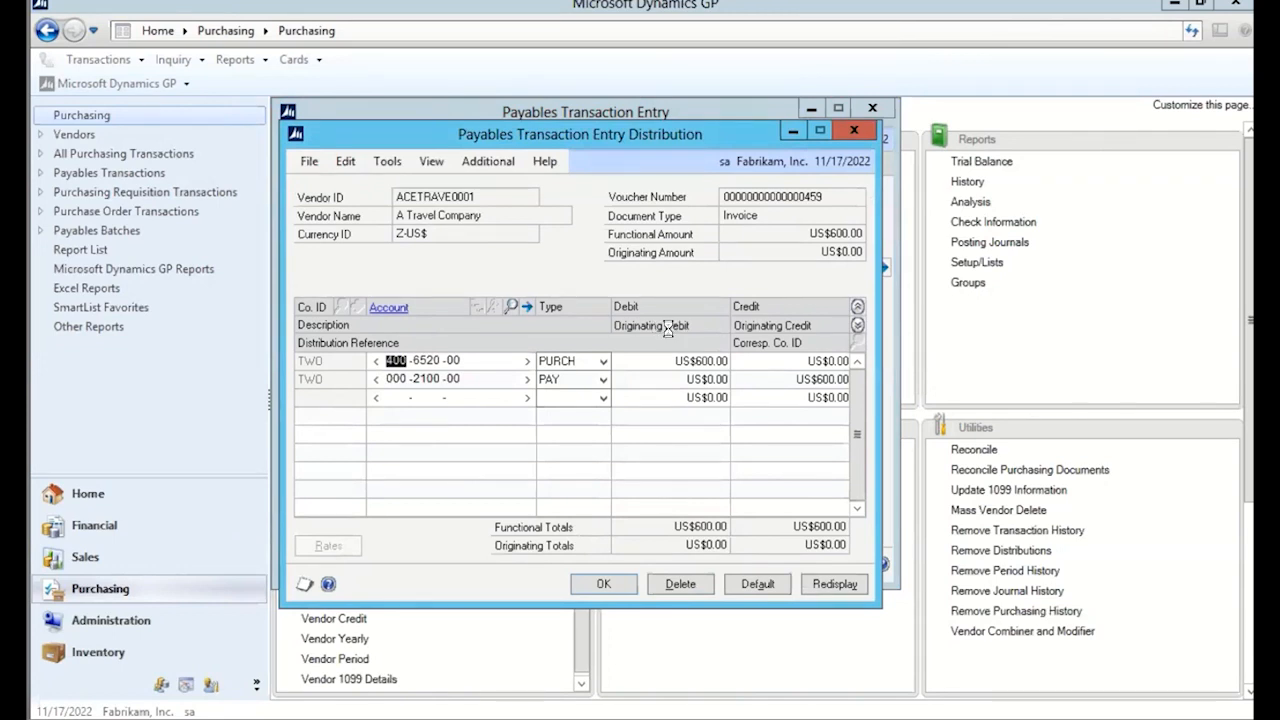
left_click_drag(657, 136, 1063, 183)
left_click_drag(656, 122, 484, 133)
left_click_drag(772, 182, 773, 120)
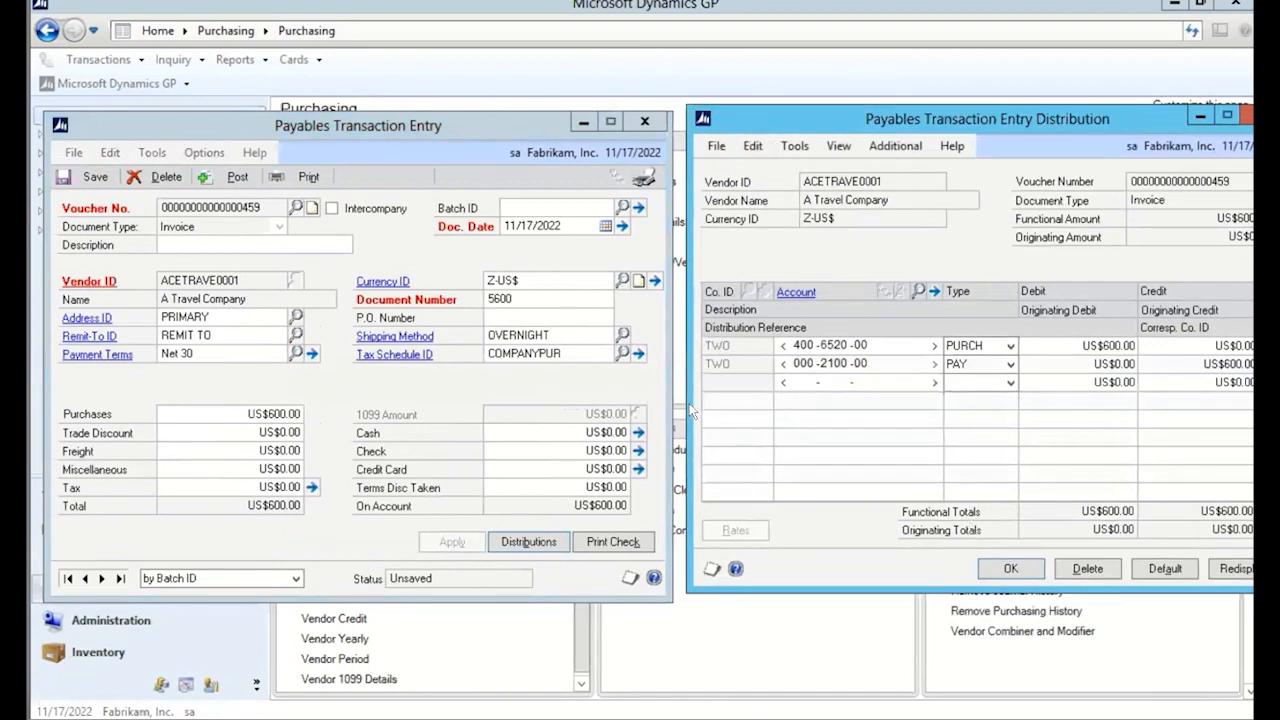
left_click_drag(773, 119, 755, 122)
left_click_drag(1044, 138, 1044, 138)
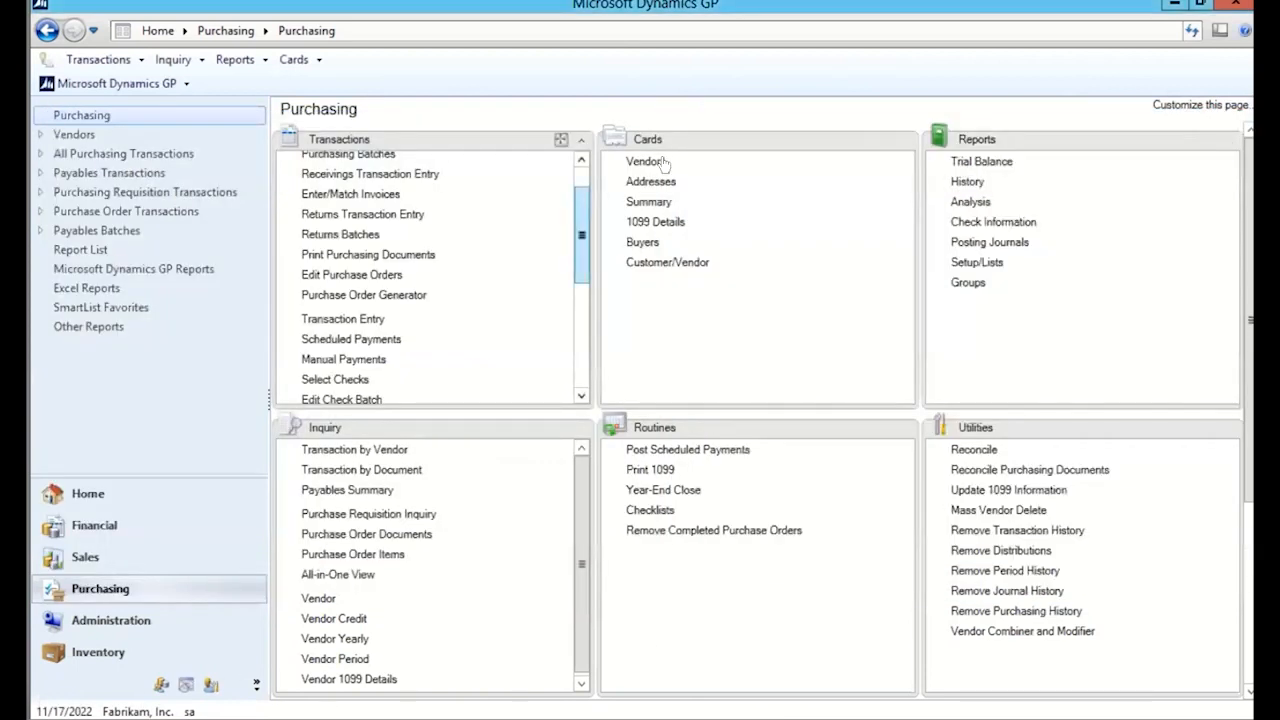
Open the vendor card for ACETRAVE0001 and display its default posting accounts
left_click(645, 161)
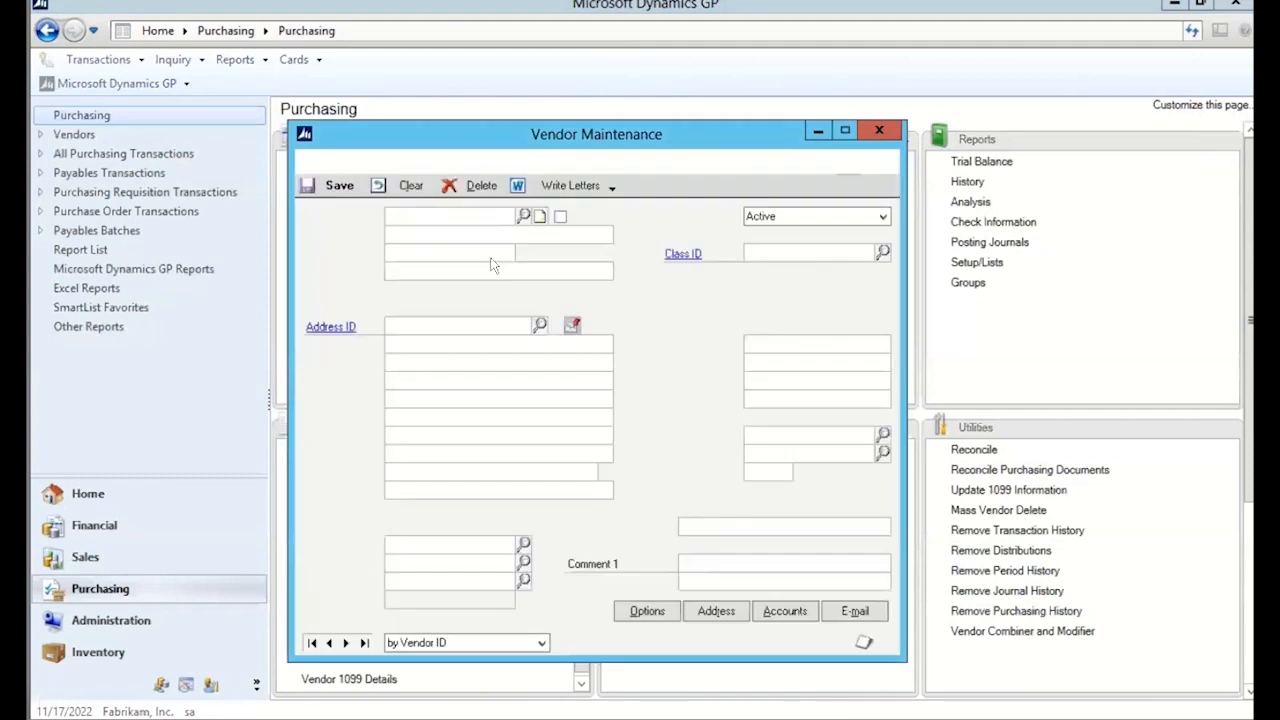
type("ACE")
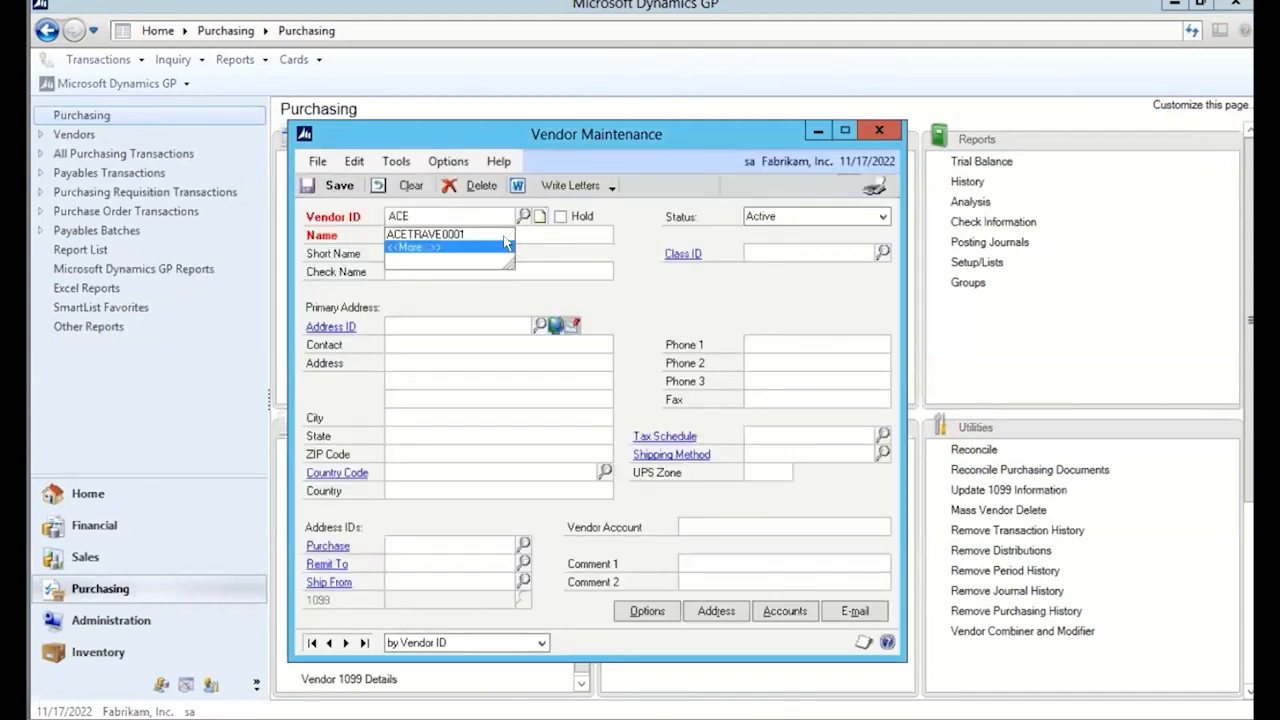
left_click(505, 236)
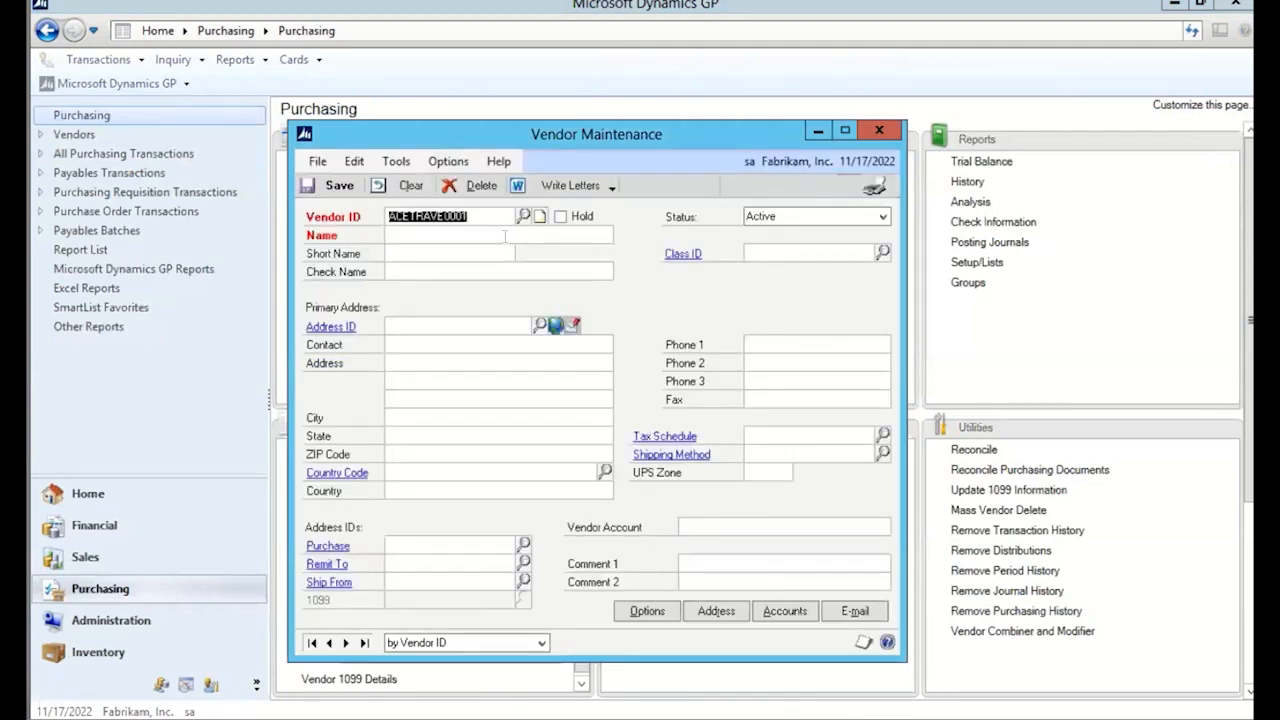
key("Tab")
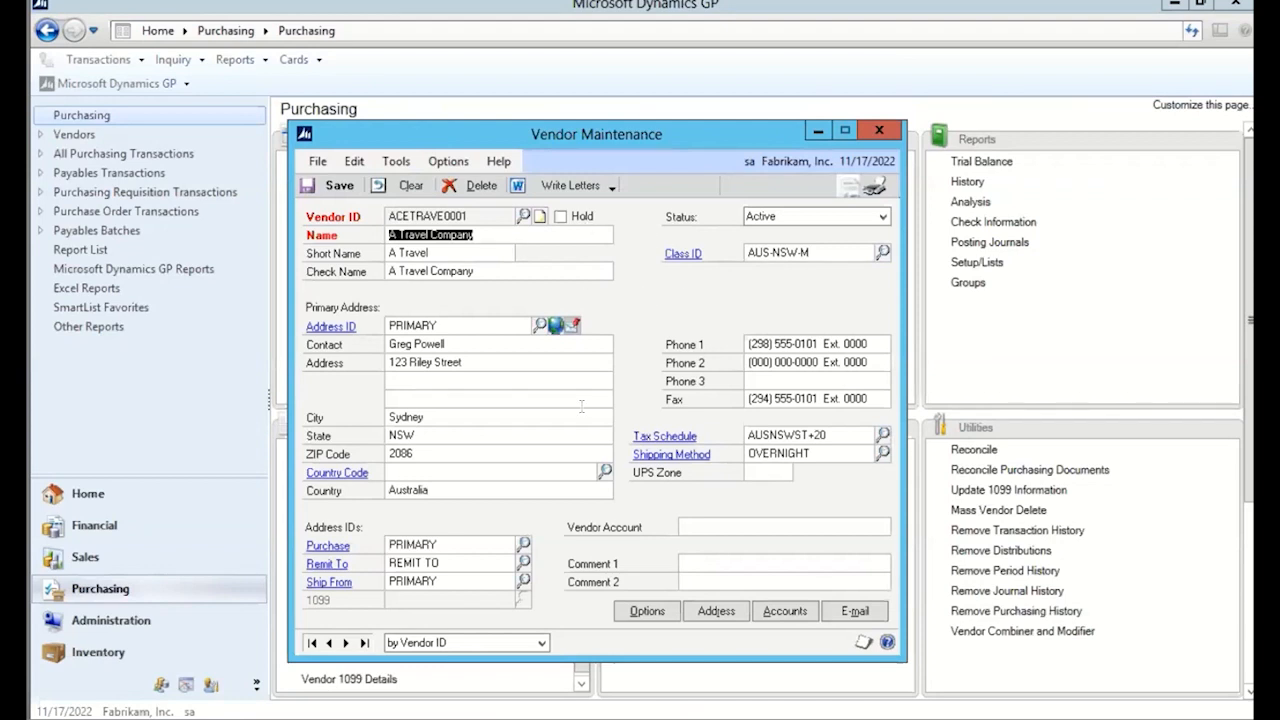
left_click(782, 613)
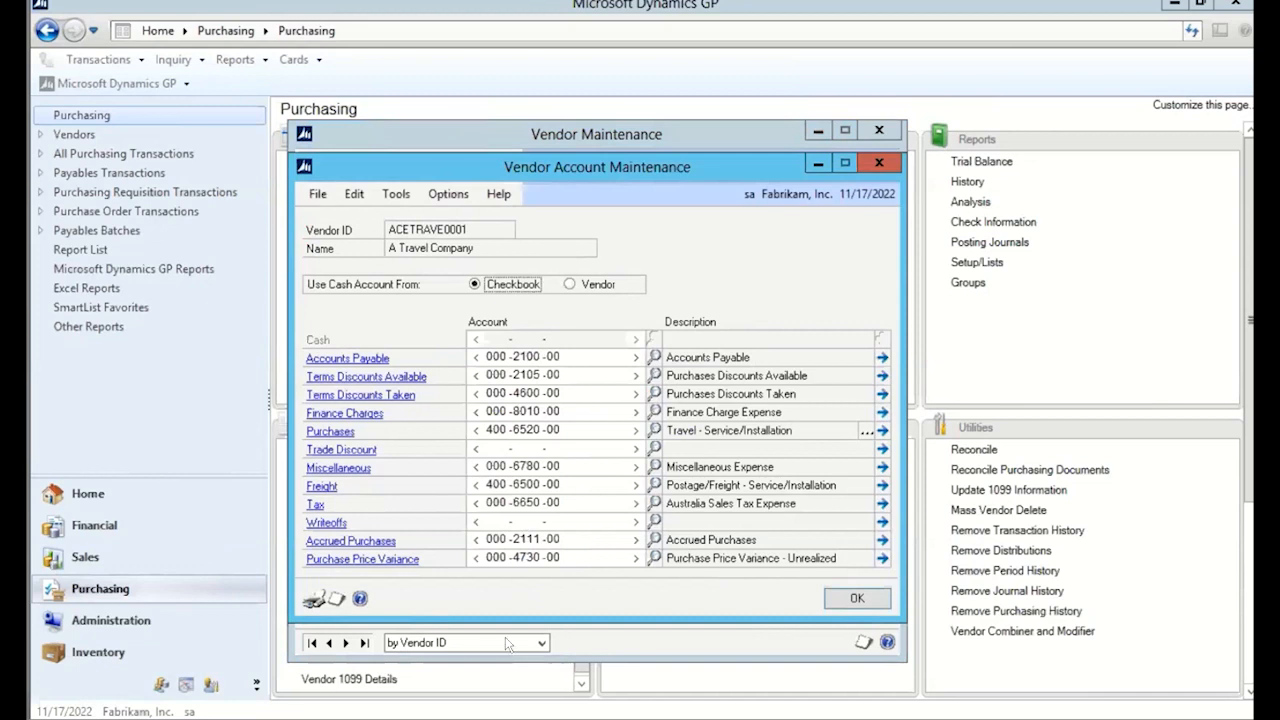
Compare the invoice's distributions with the vendor's default accounts, and close the account, distribution and vendor windows
mouse_move(561, 718)
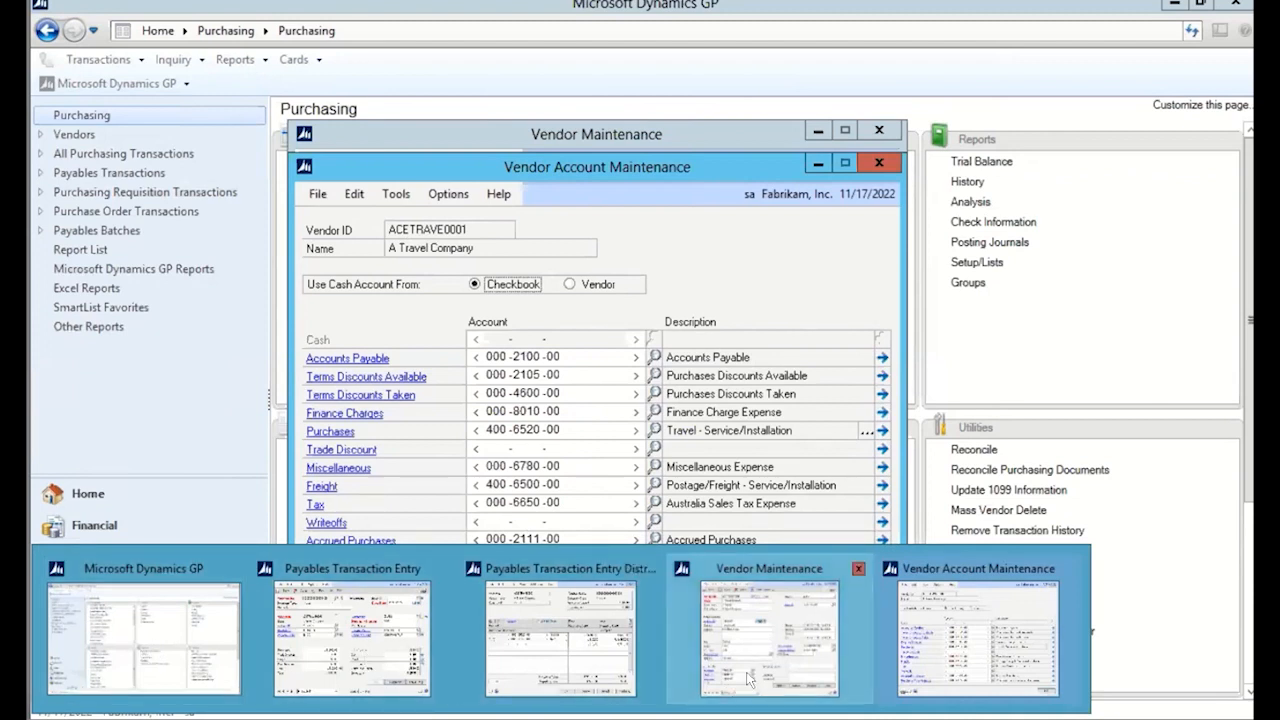
left_click(557, 650)
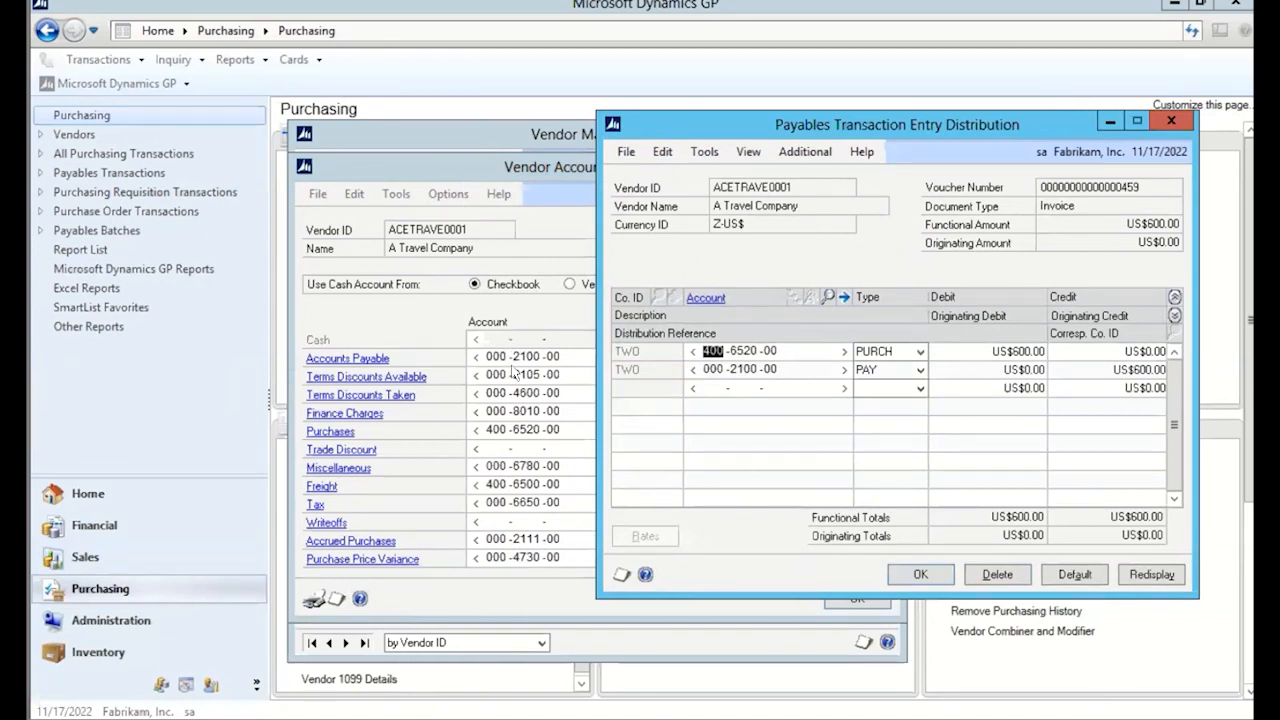
left_click(529, 177)
left_click(868, 170)
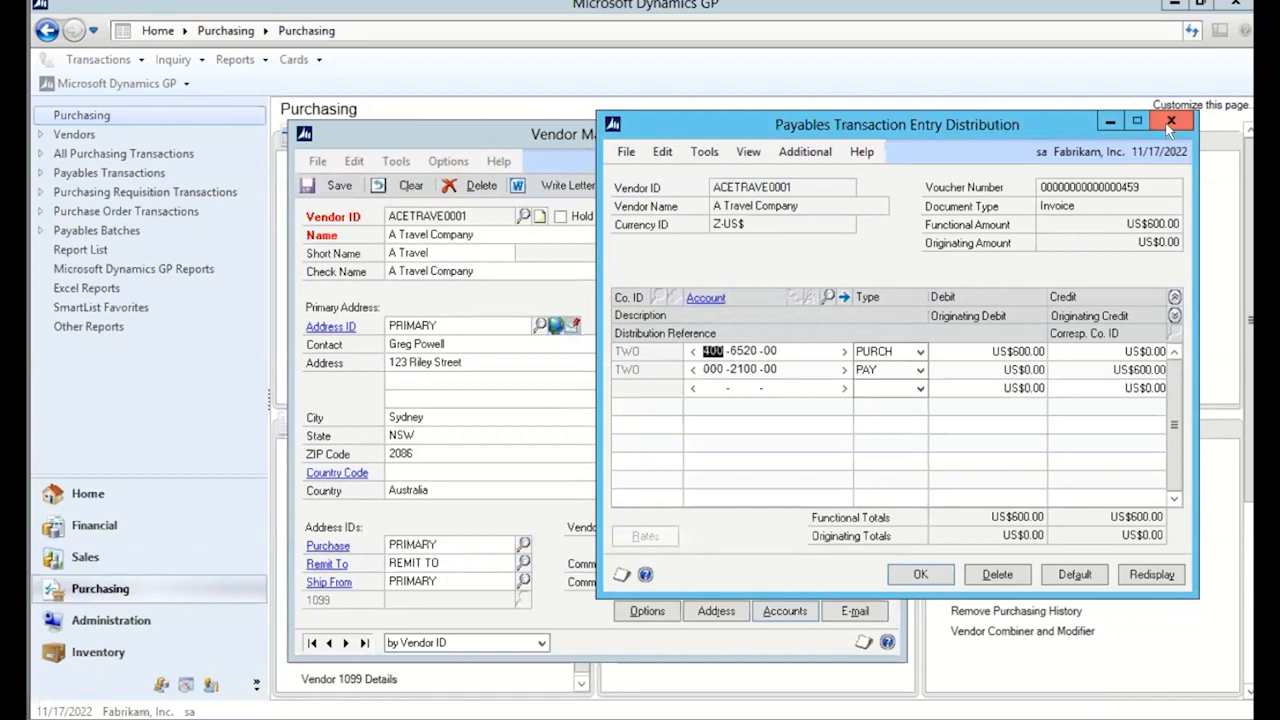
left_click(924, 570)
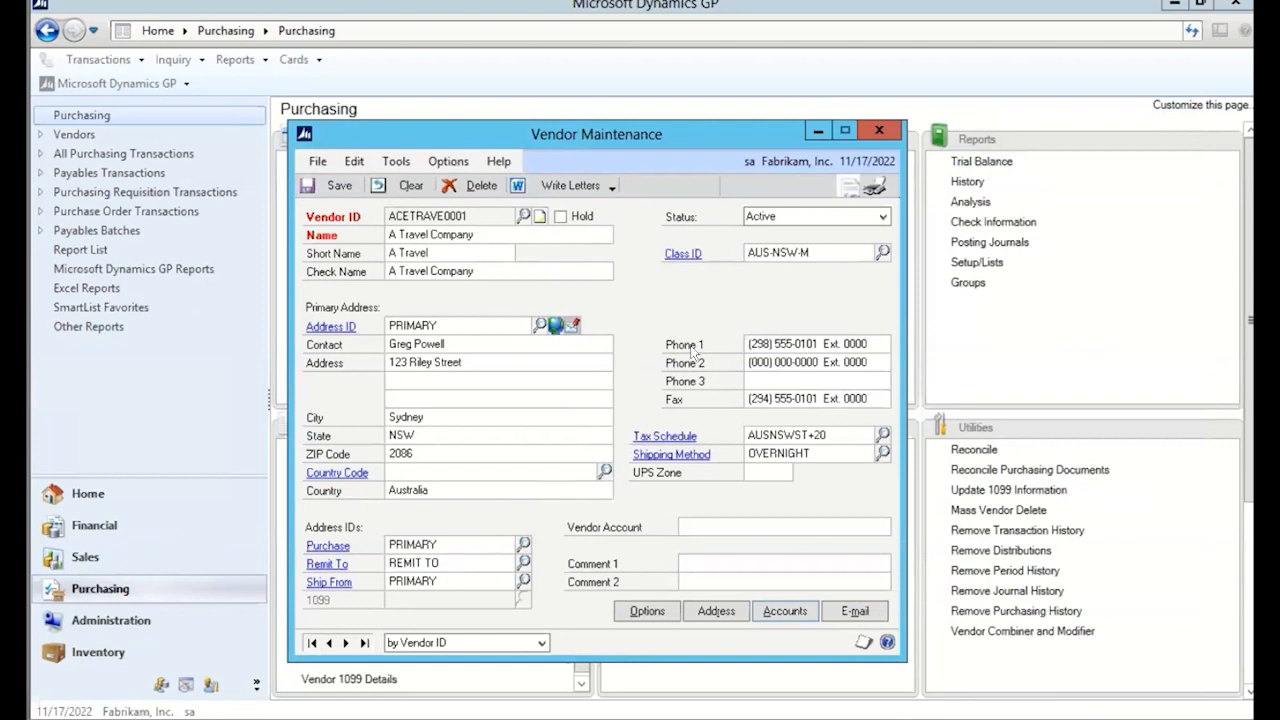
left_click(882, 132)
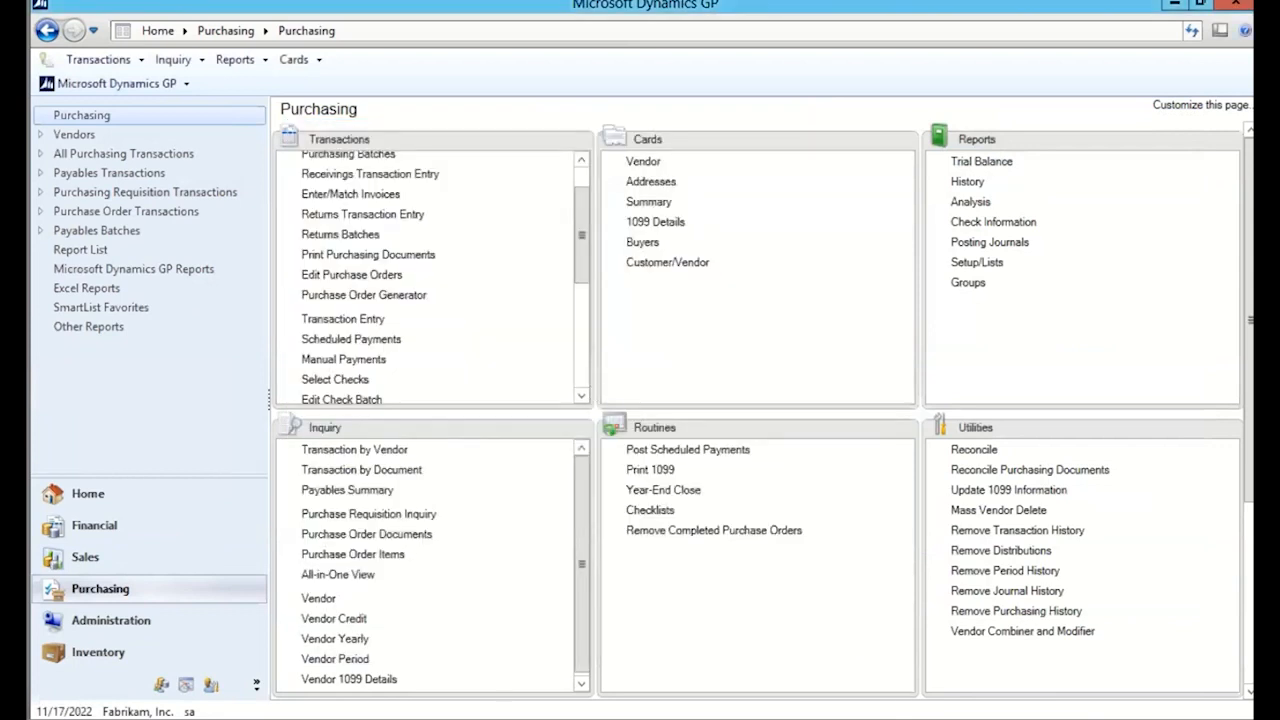
Return to the open Payables Transaction Entry window and move it clear of the navigation pane
mouse_move(313, 715)
left_click(392, 622)
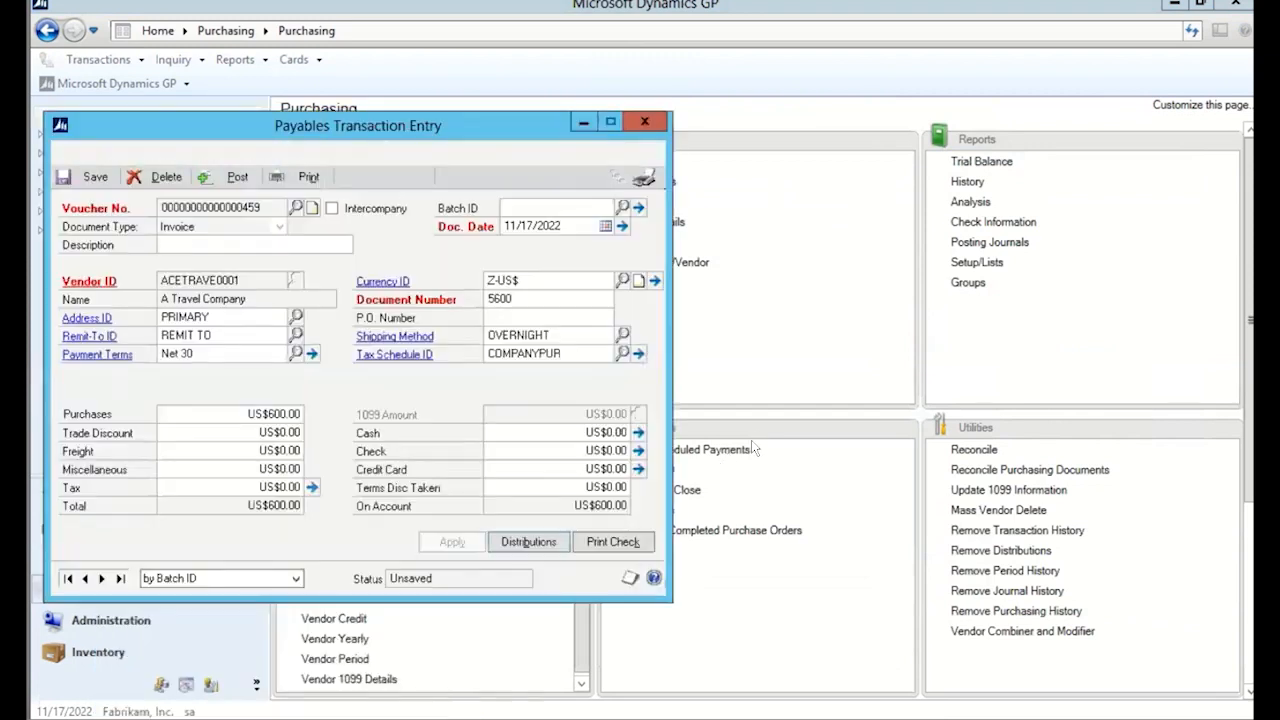
left_click_drag(473, 128, 867, 103)
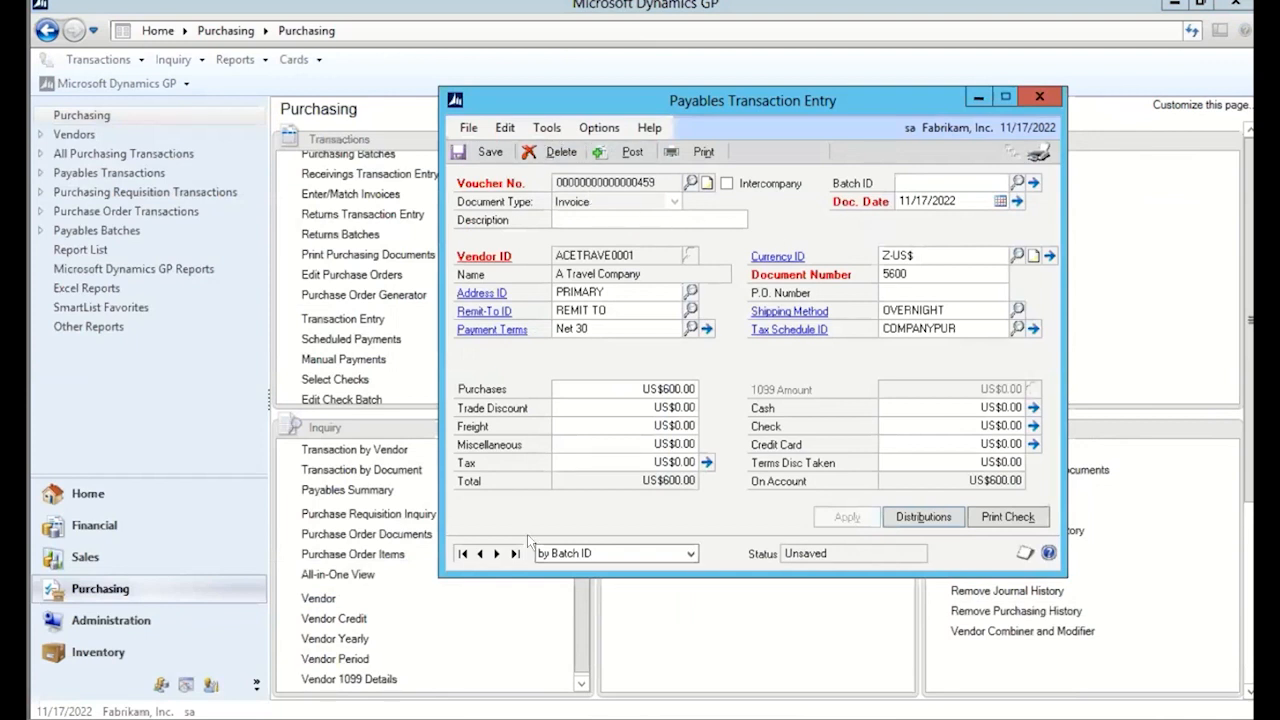
Try to save the invoice with the batch ID left blank, and dismiss the resulting notice
left_click(930, 181)
left_click(484, 156)
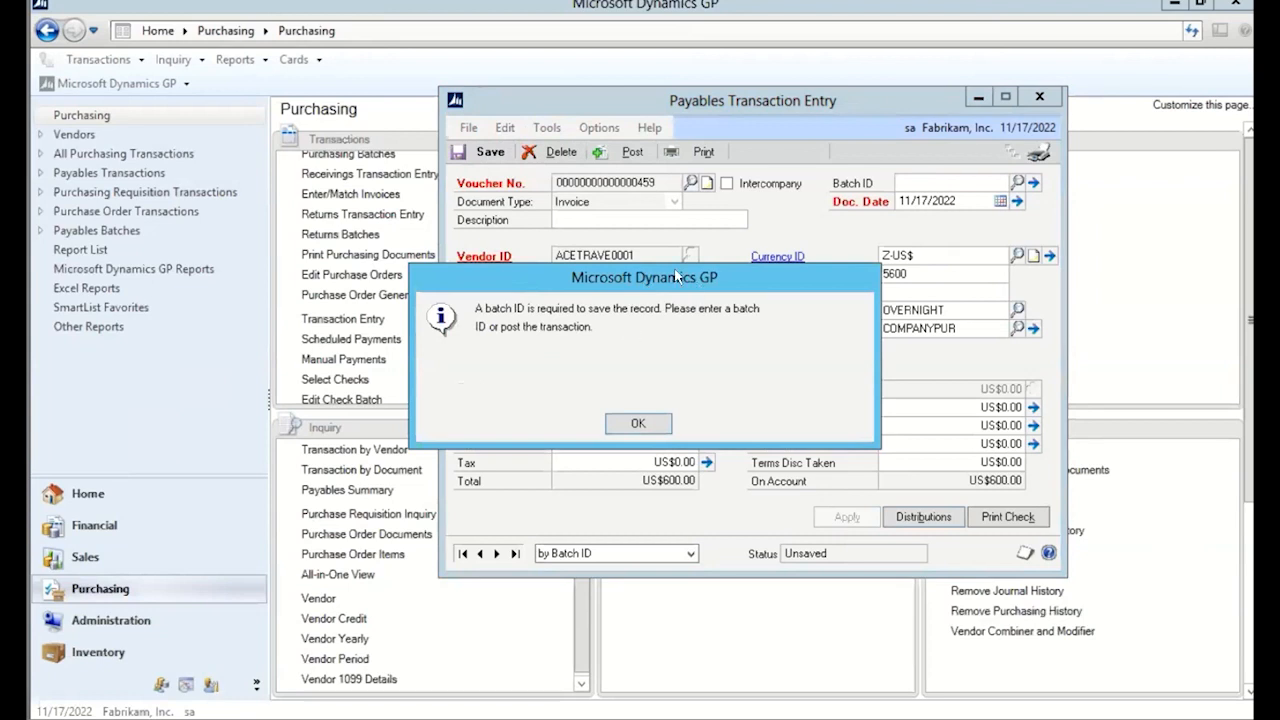
left_click(641, 424)
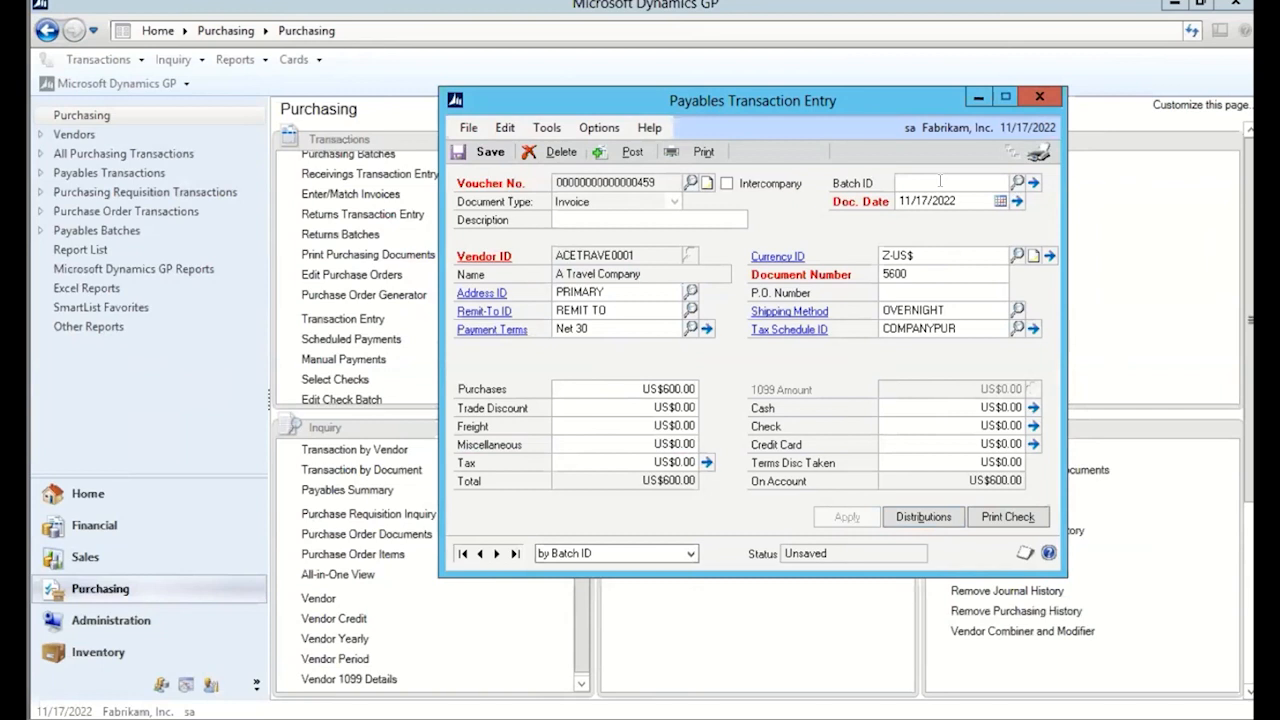
Assign the invoice to batch ID SCTEST and agree to add it as a new batch
left_click(940, 181)
type("SCTEST")
key("Tab")
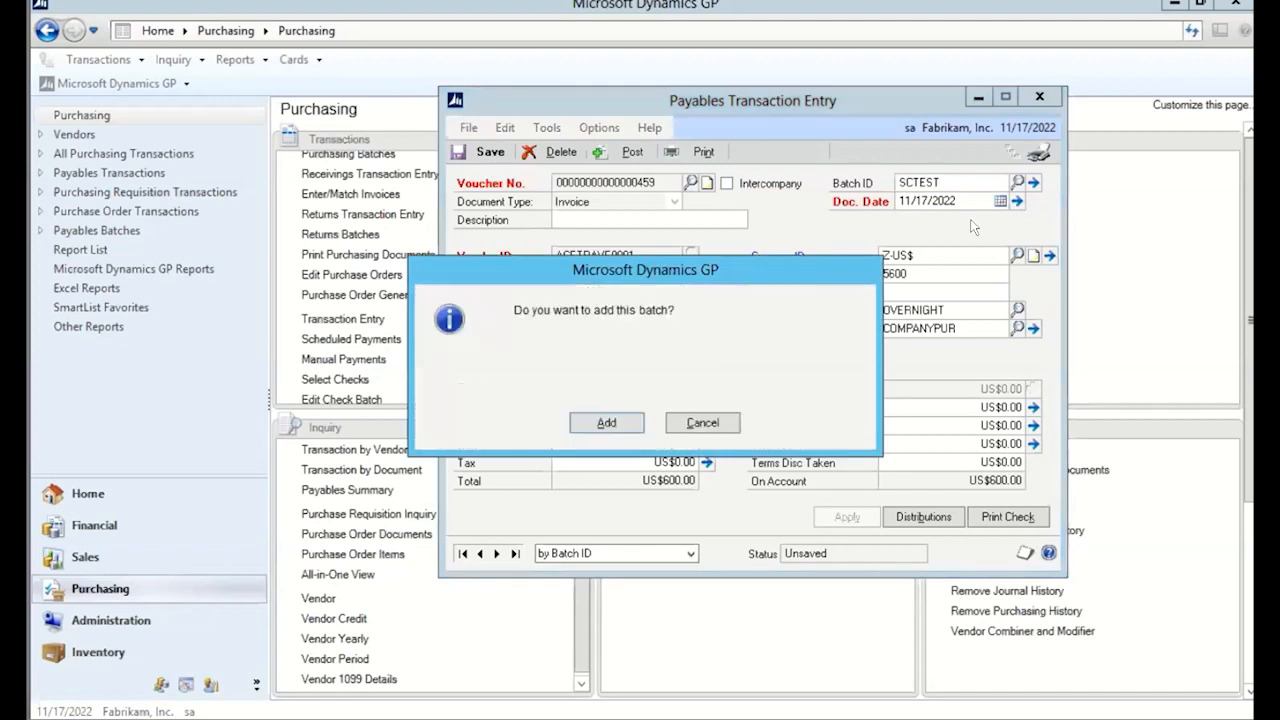
left_click(586, 421)
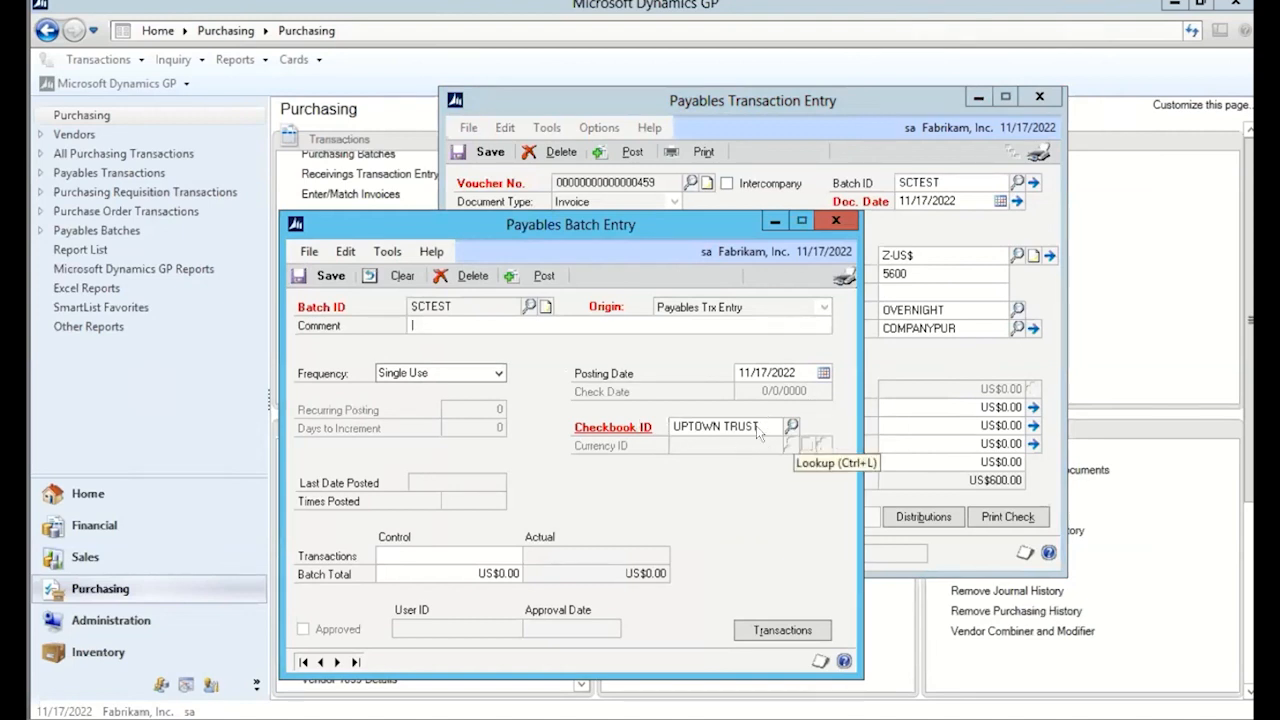
Keep UPTOWN TRUST as the checkbook for batch SCTEST after viewing the checkbook list, and save the batch and the invoice
left_click(790, 427)
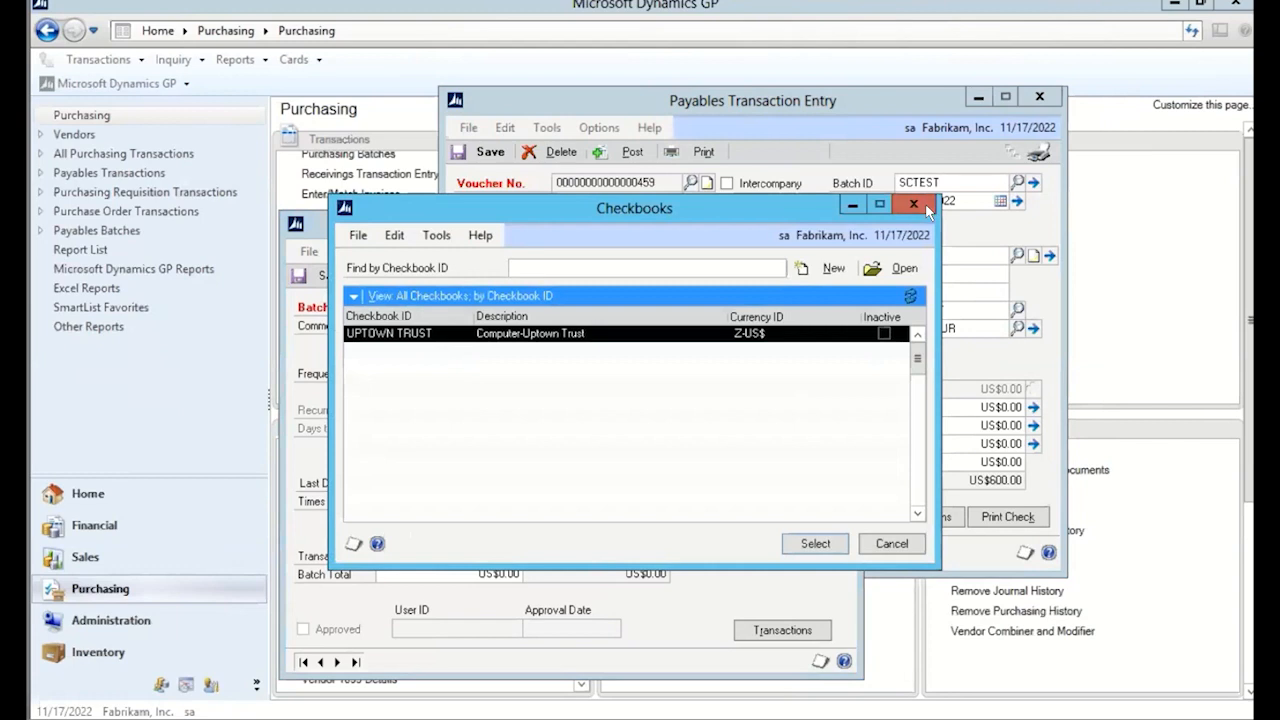
left_click(913, 204)
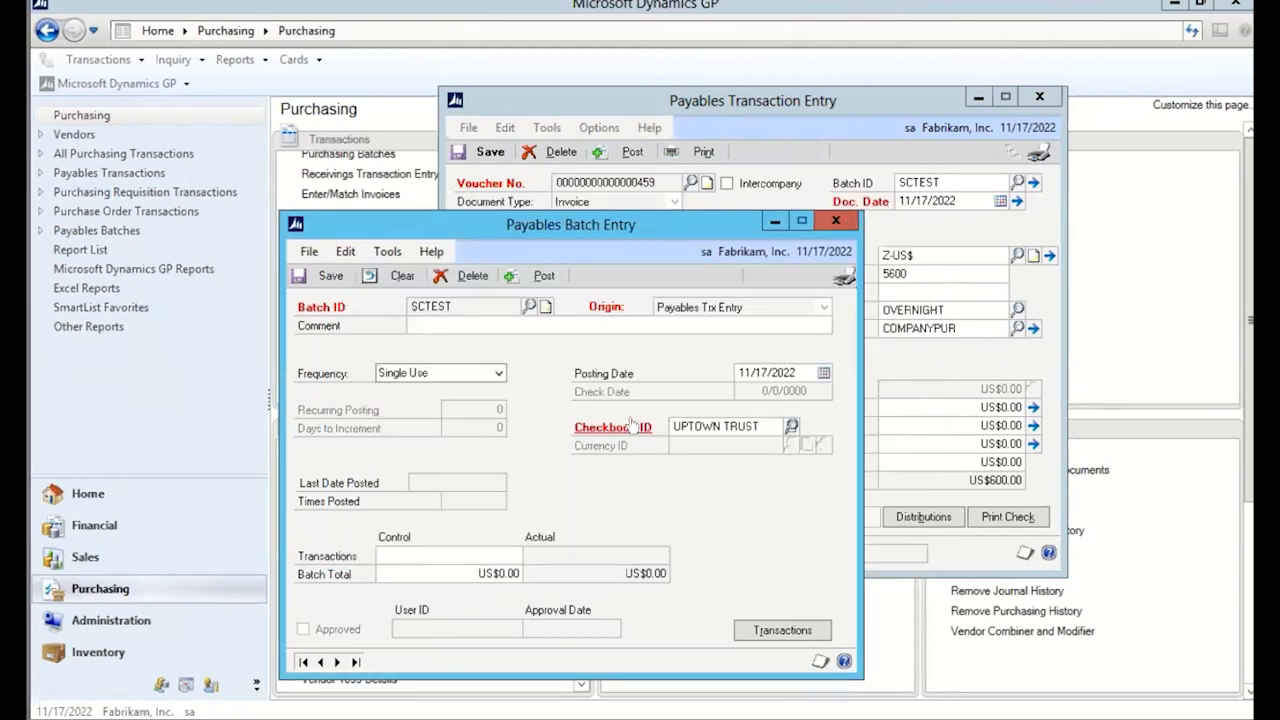
left_click(327, 276)
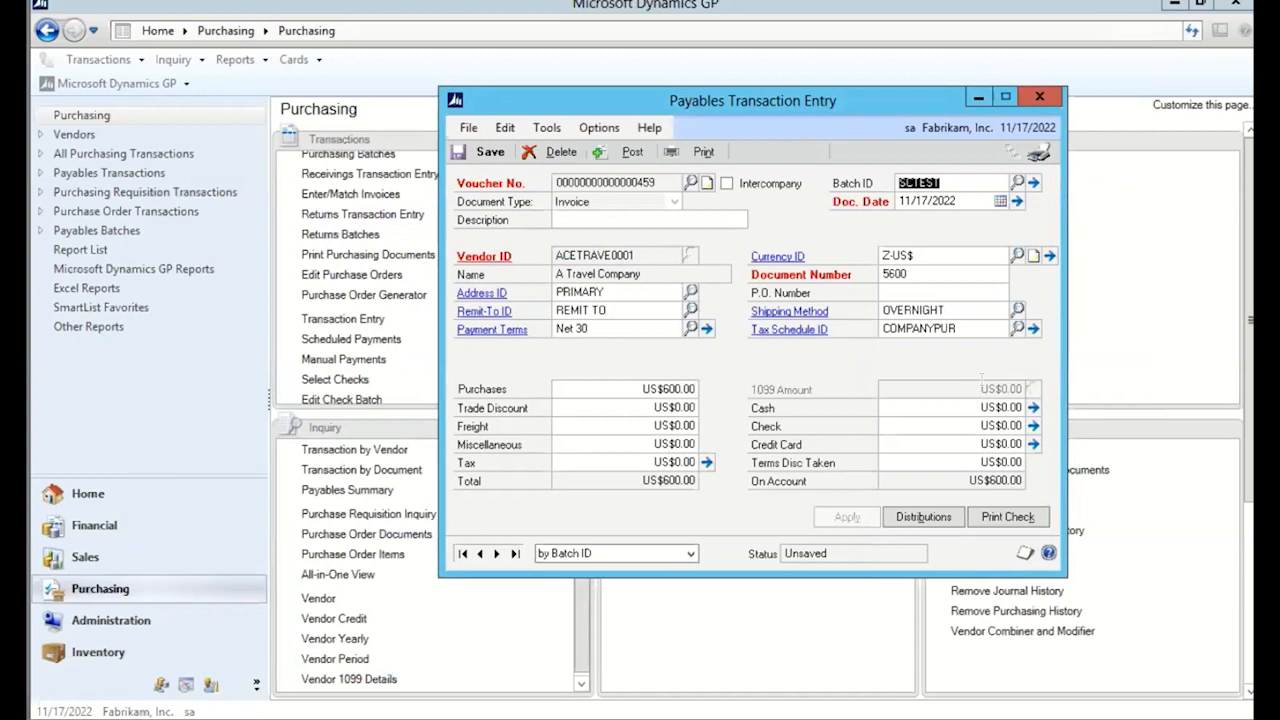
left_click(492, 155)
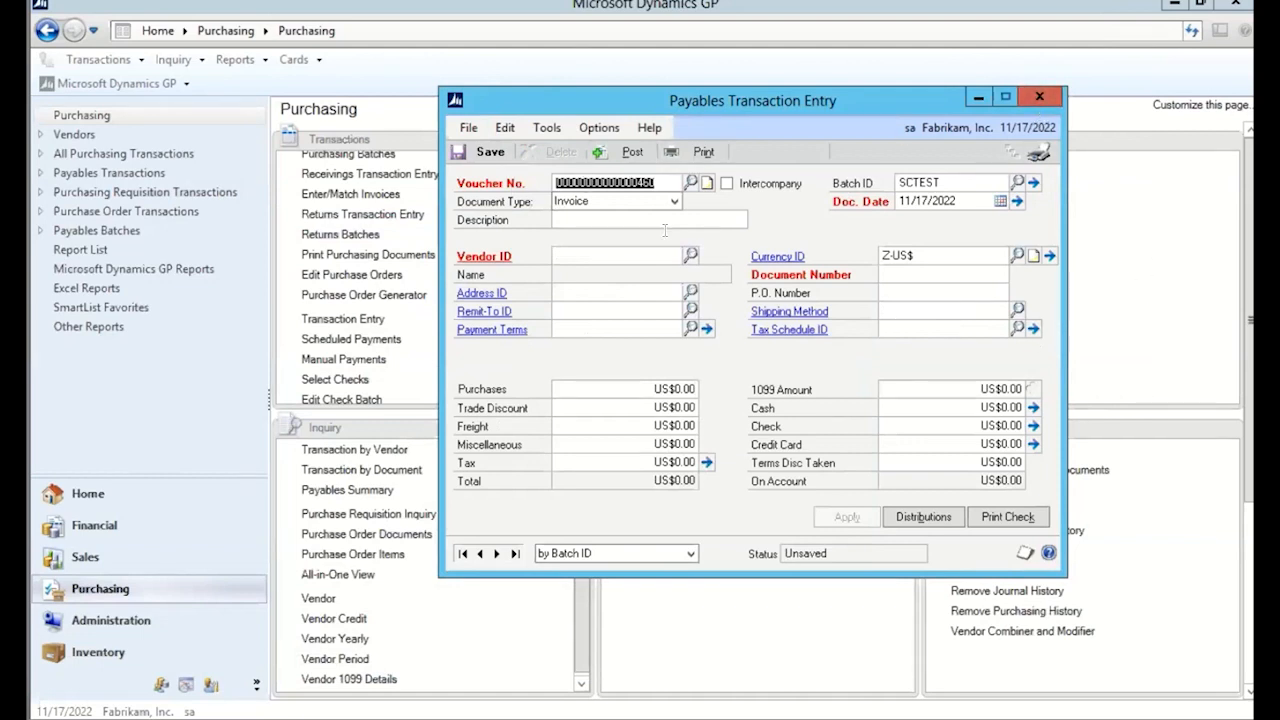
Look up the saved vouchers and reopen the ACETRAVE0001 invoice in batch SCTEST
left_click(689, 183)
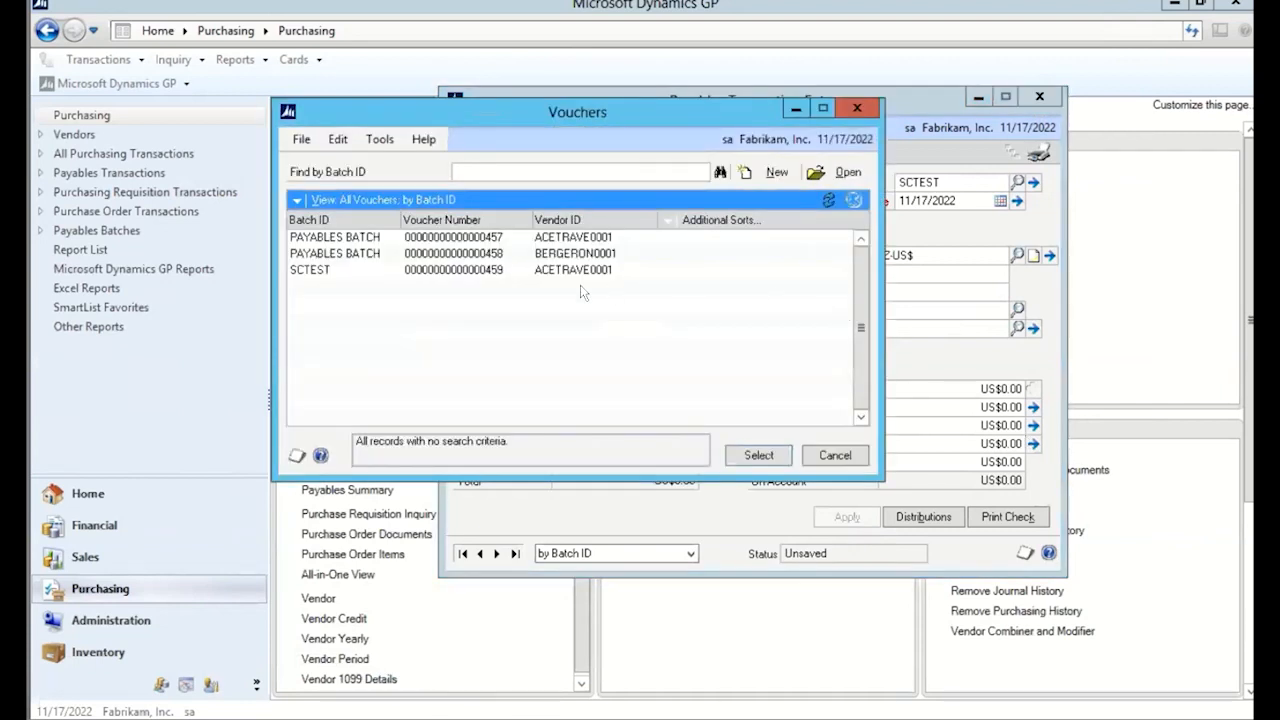
left_click(455, 271)
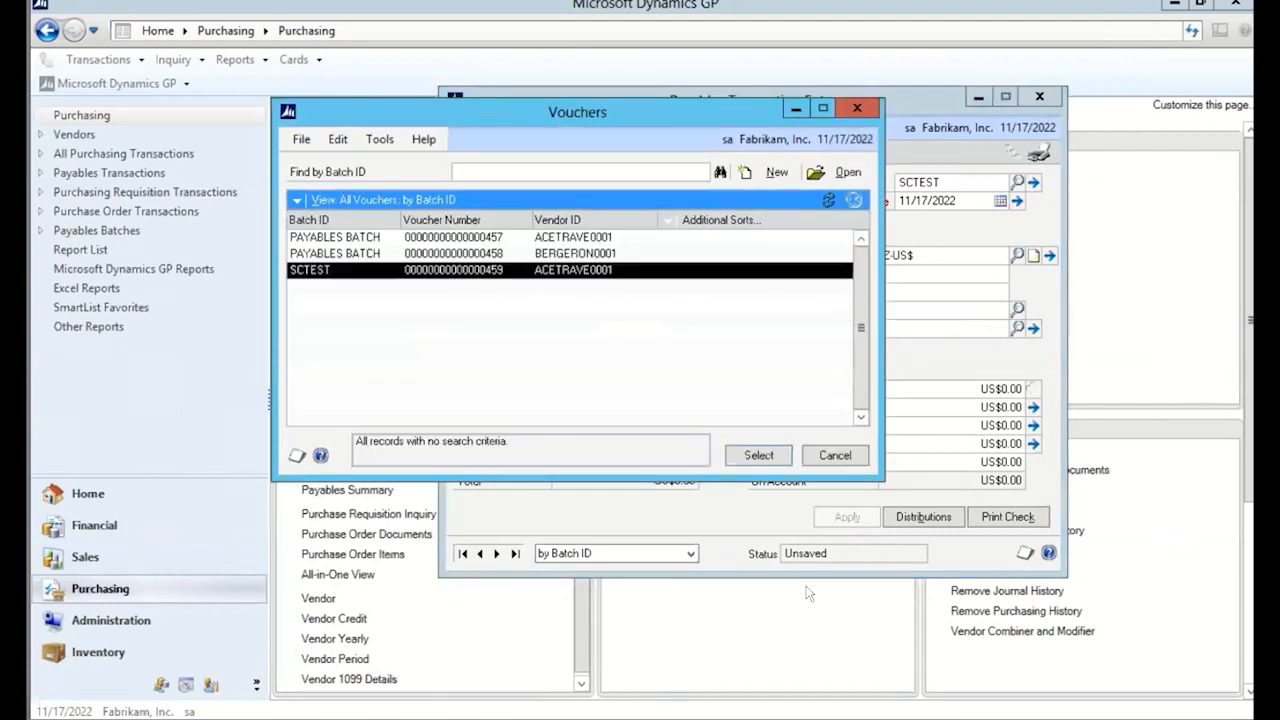
left_click(777, 459)
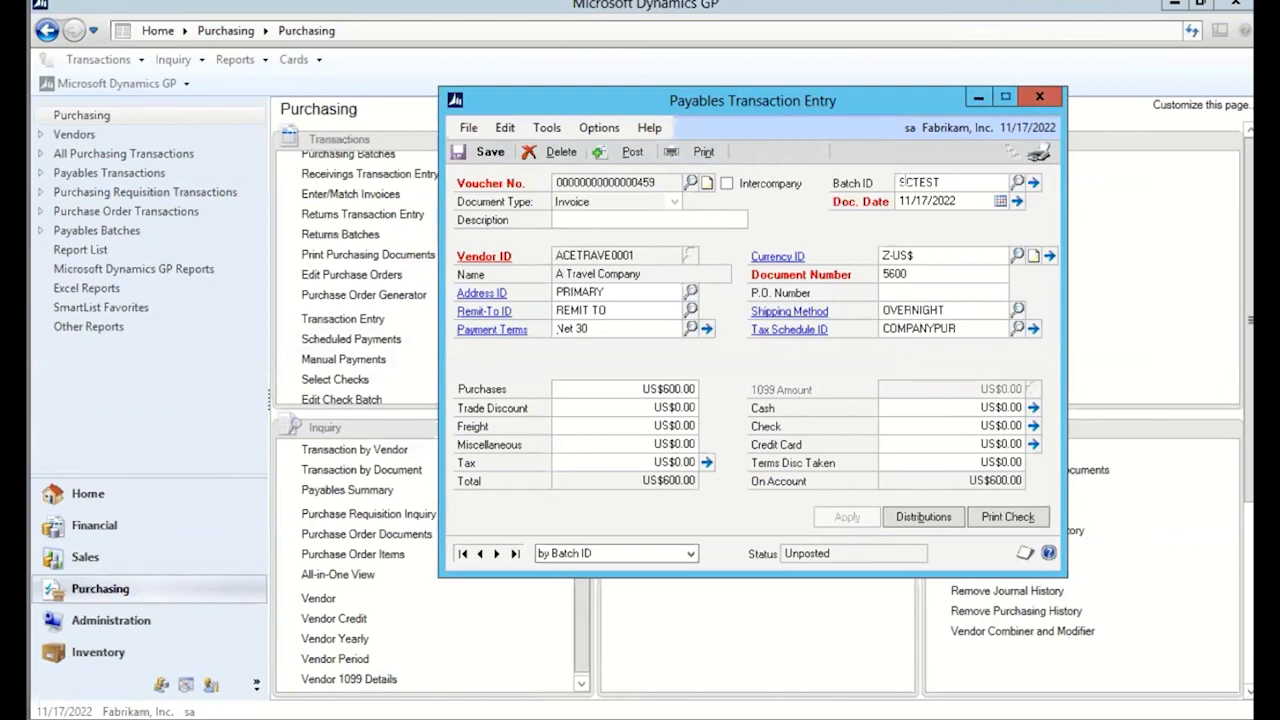
Try to post the batched invoice directly from its entry window, dismiss the message, and close the window
left_click(610, 153)
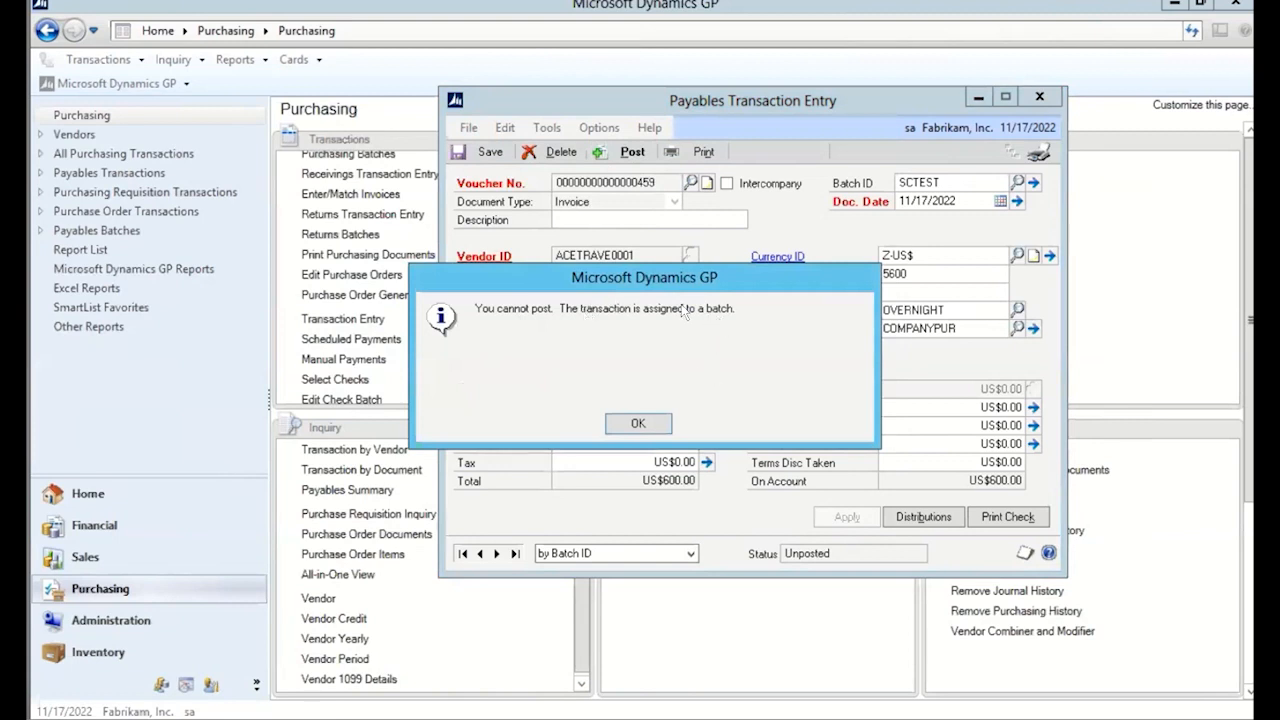
left_click(655, 422)
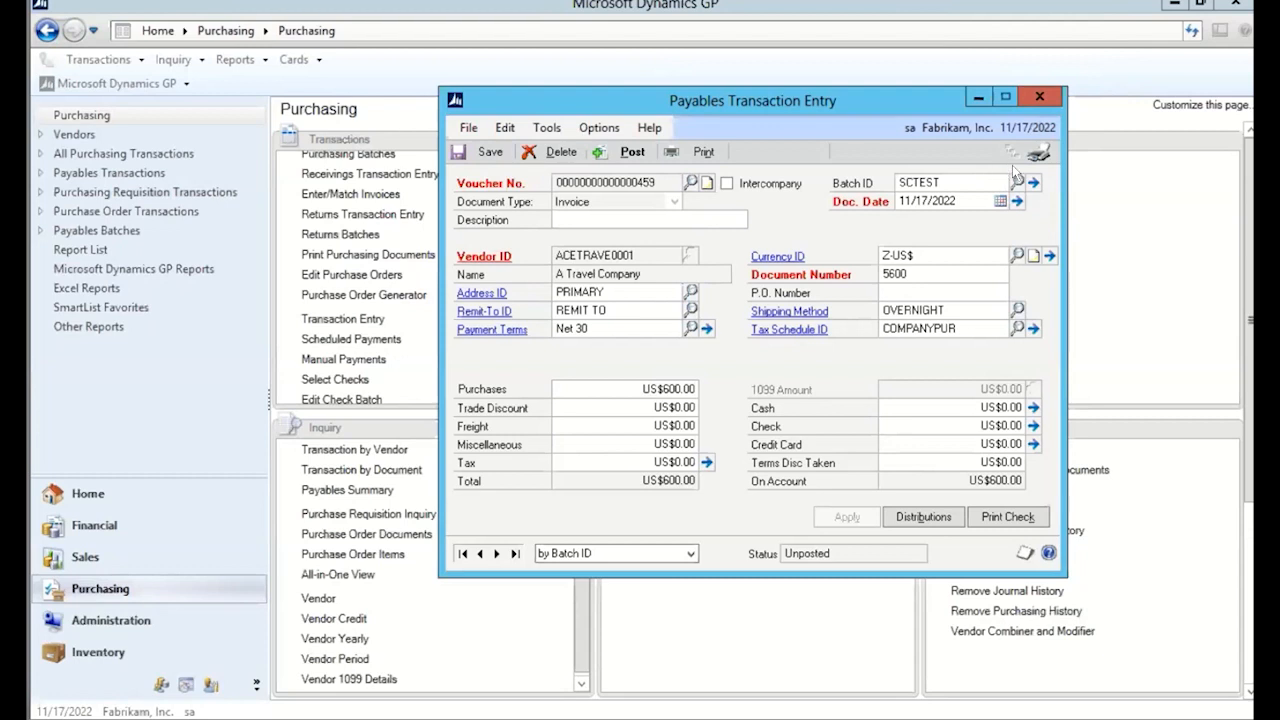
left_click(1039, 97)
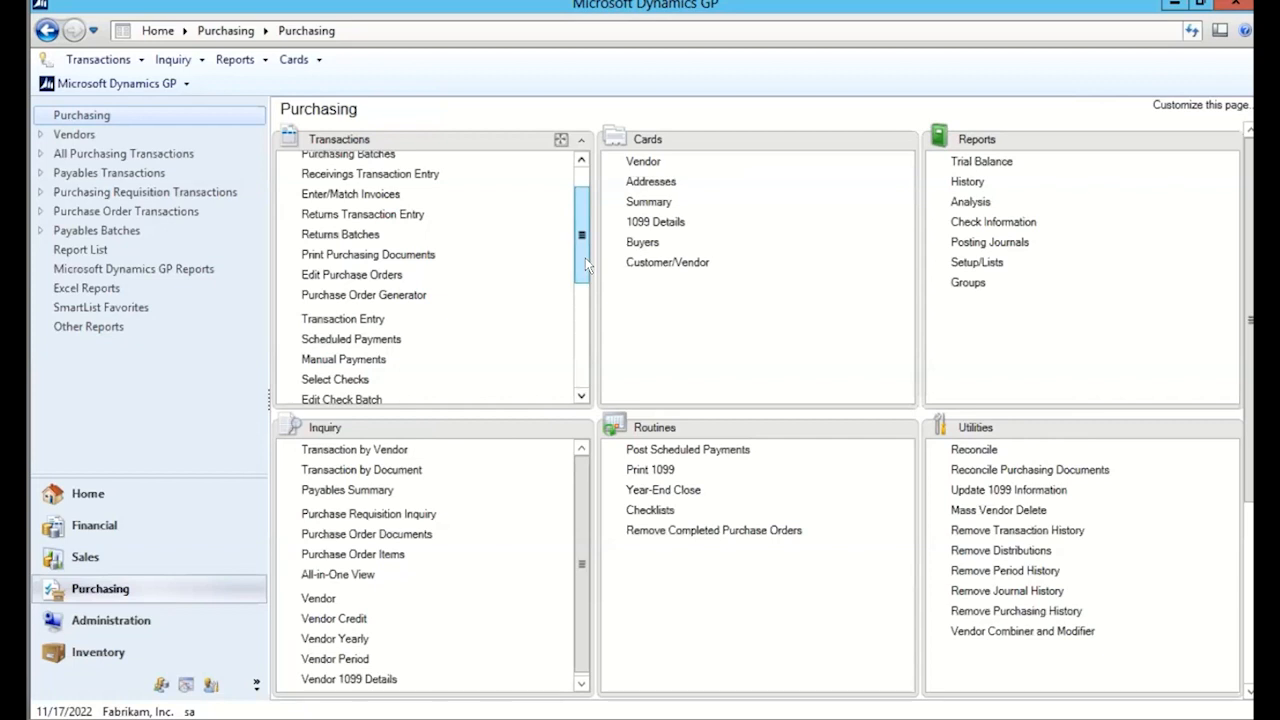
Open Payables Batch Entry from the purchasing transactions and load the SCTEST batch with origin Payables Trx Entry
left_click_drag(584, 256, 583, 291)
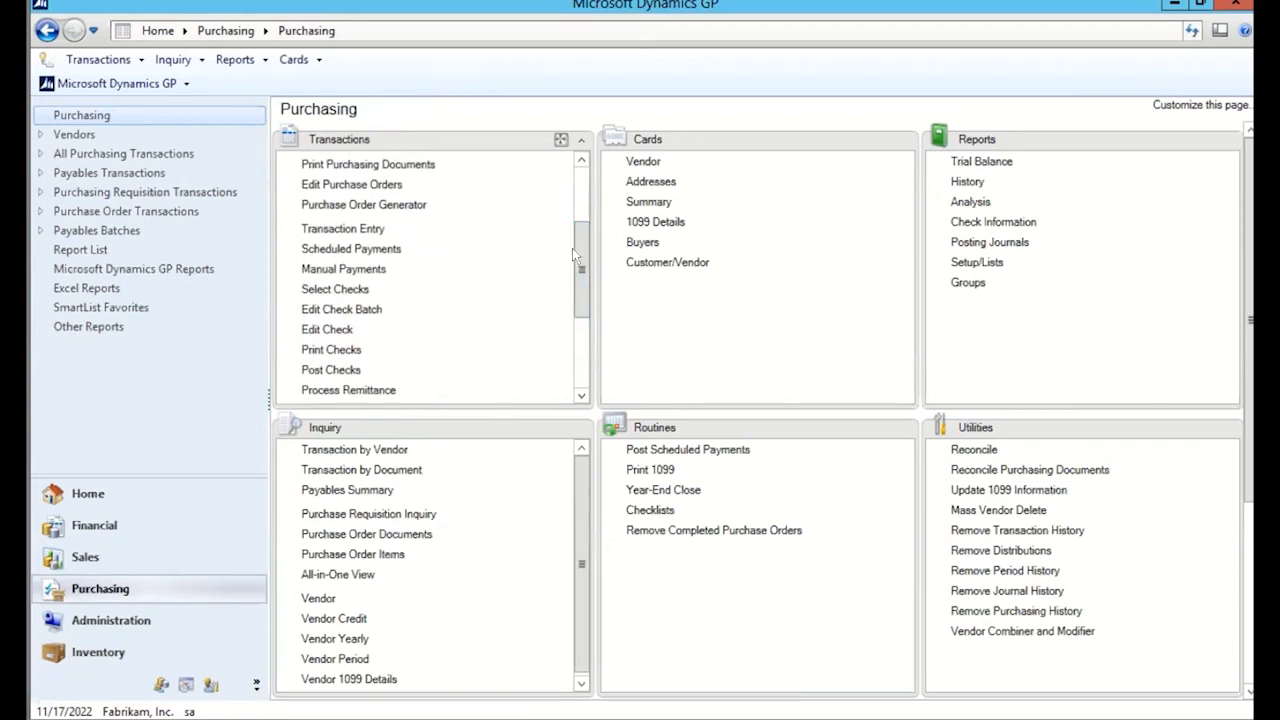
left_click_drag(584, 265, 575, 338)
left_click(325, 372)
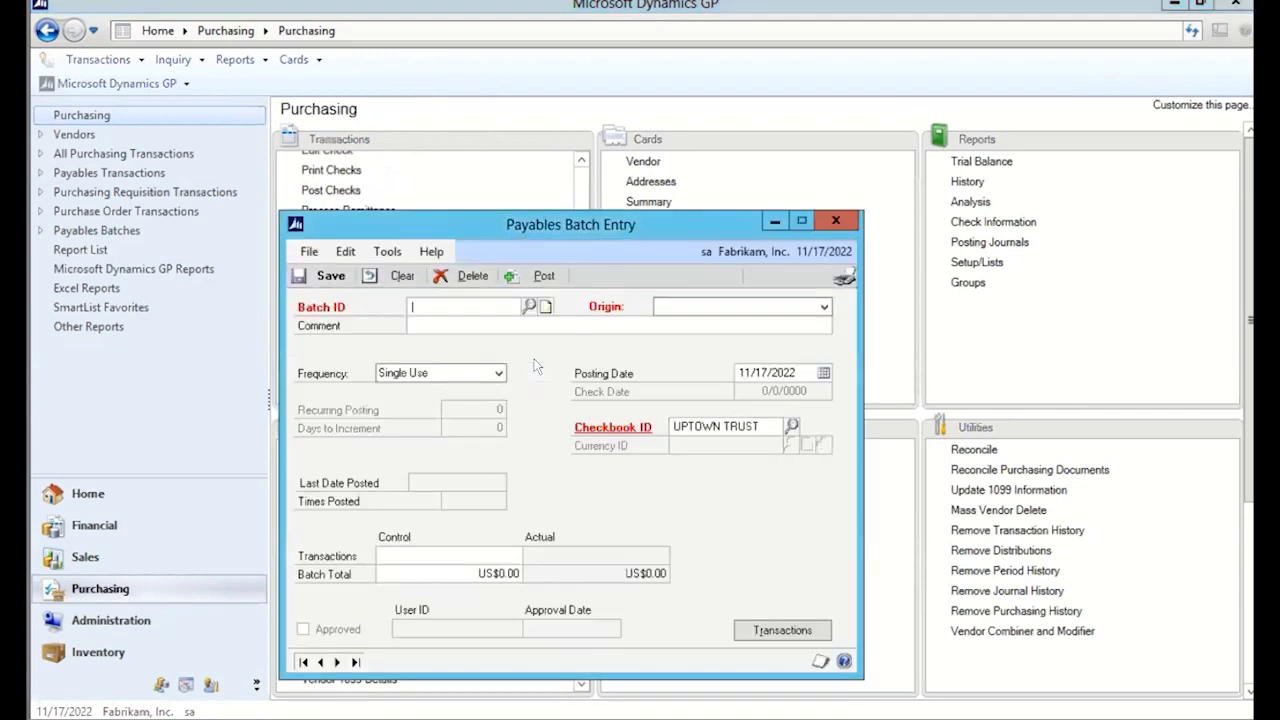
left_click_drag(595, 234, 662, 188)
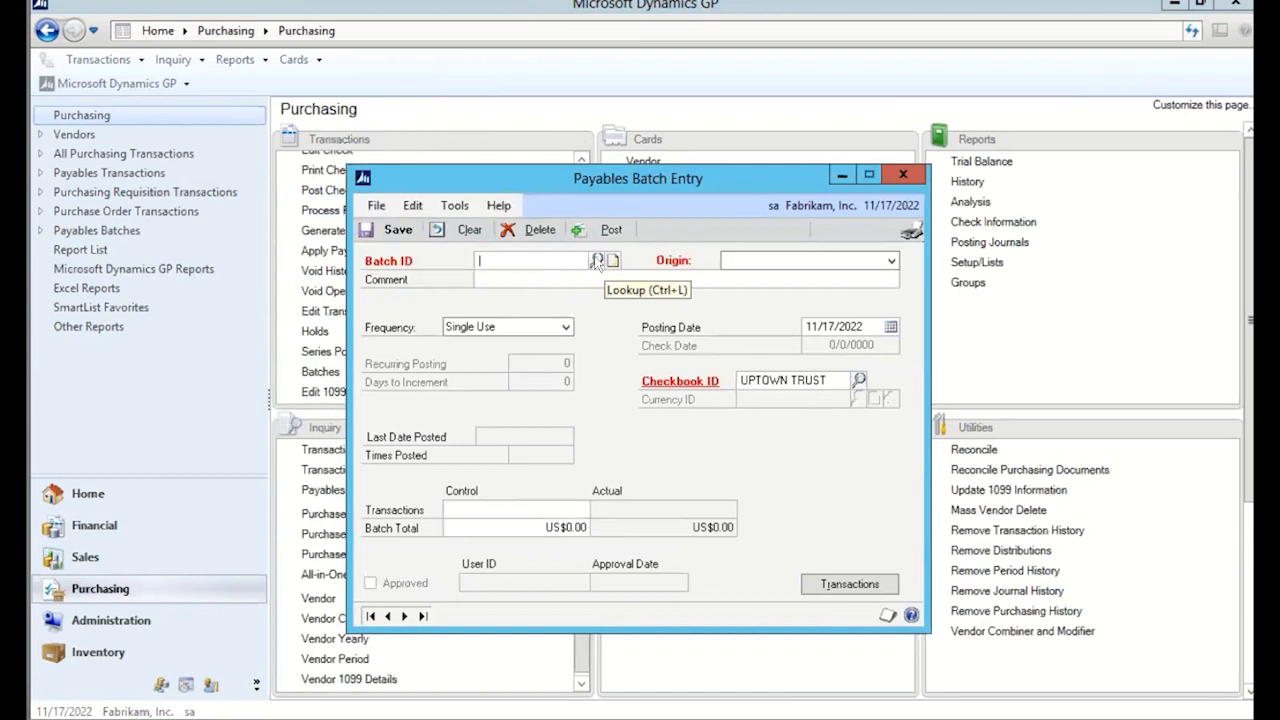
key("ctrl+l")
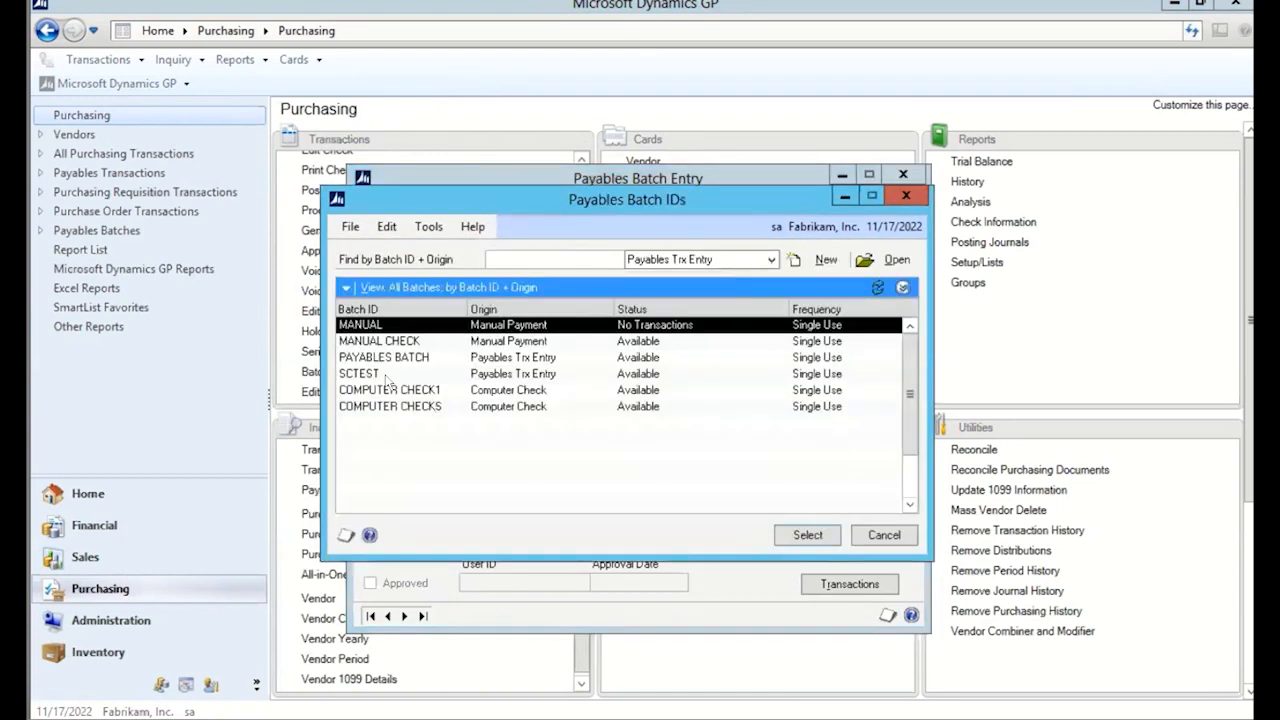
left_click(346, 375)
left_click(807, 535)
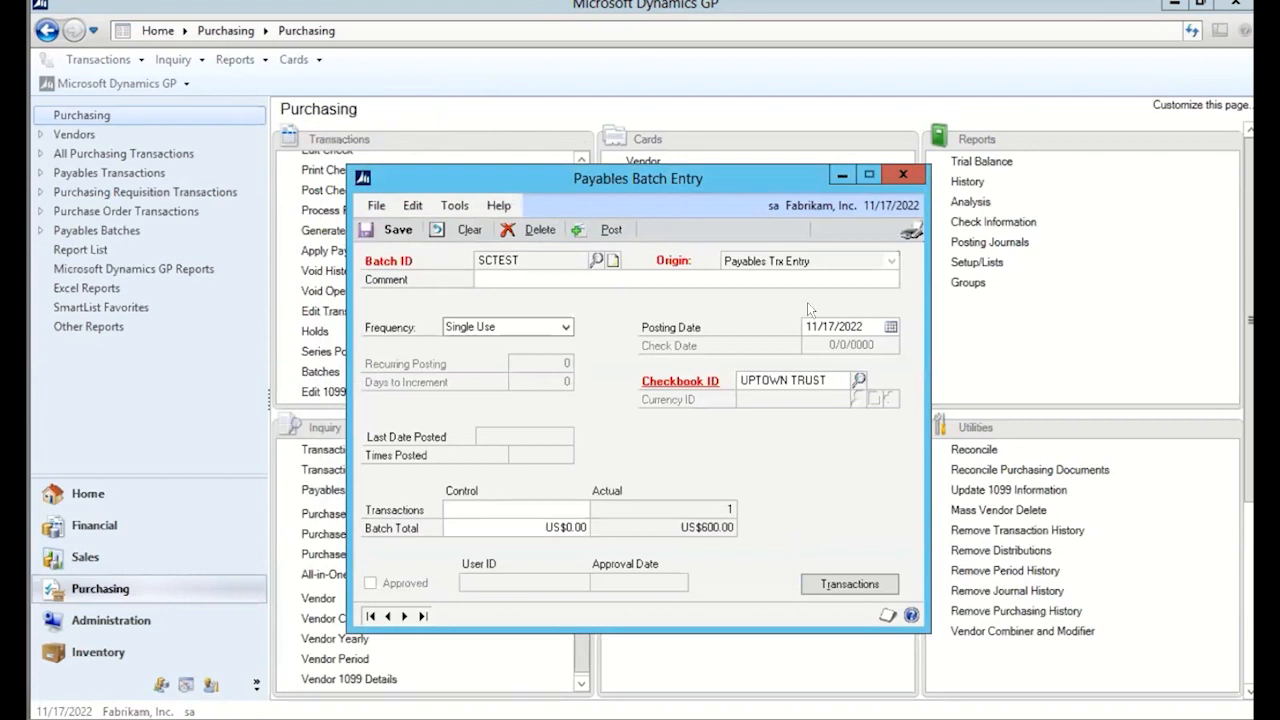
Try to print the SCTEST batch's Transaction Edit List to the screen, and dismiss the resulting message
left_click_drag(748, 174, 750, 118)
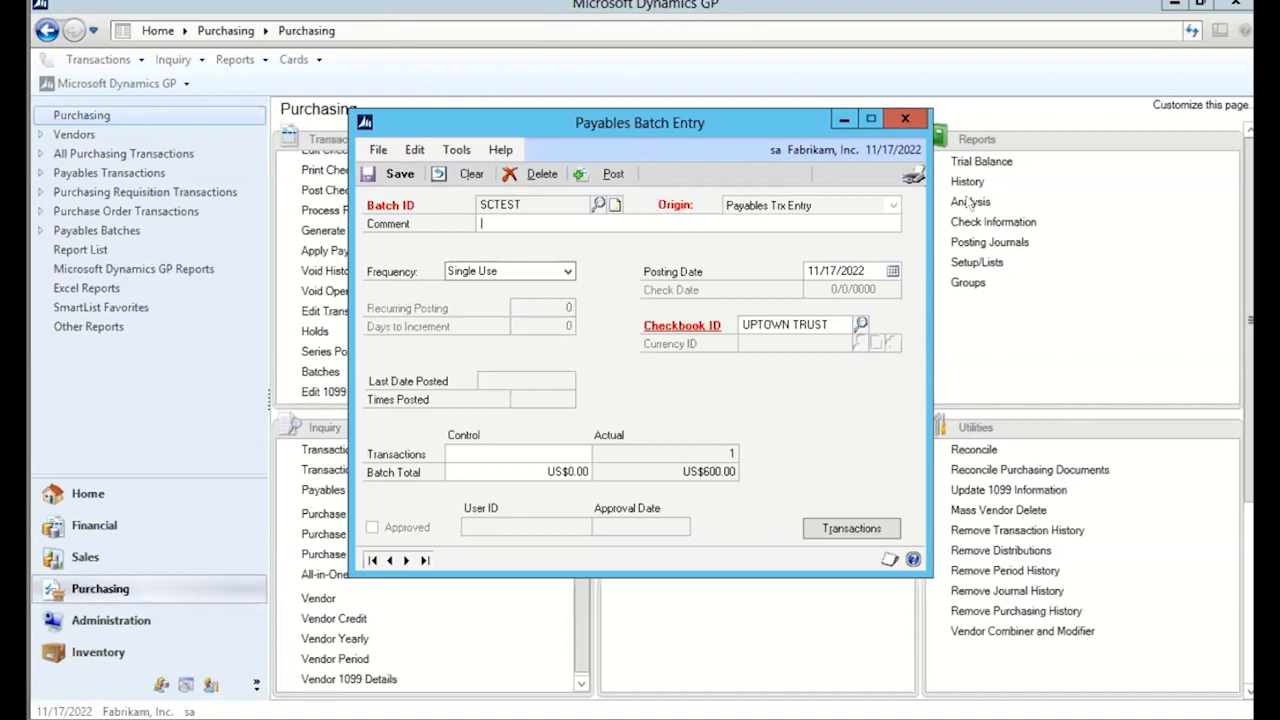
left_click(914, 177)
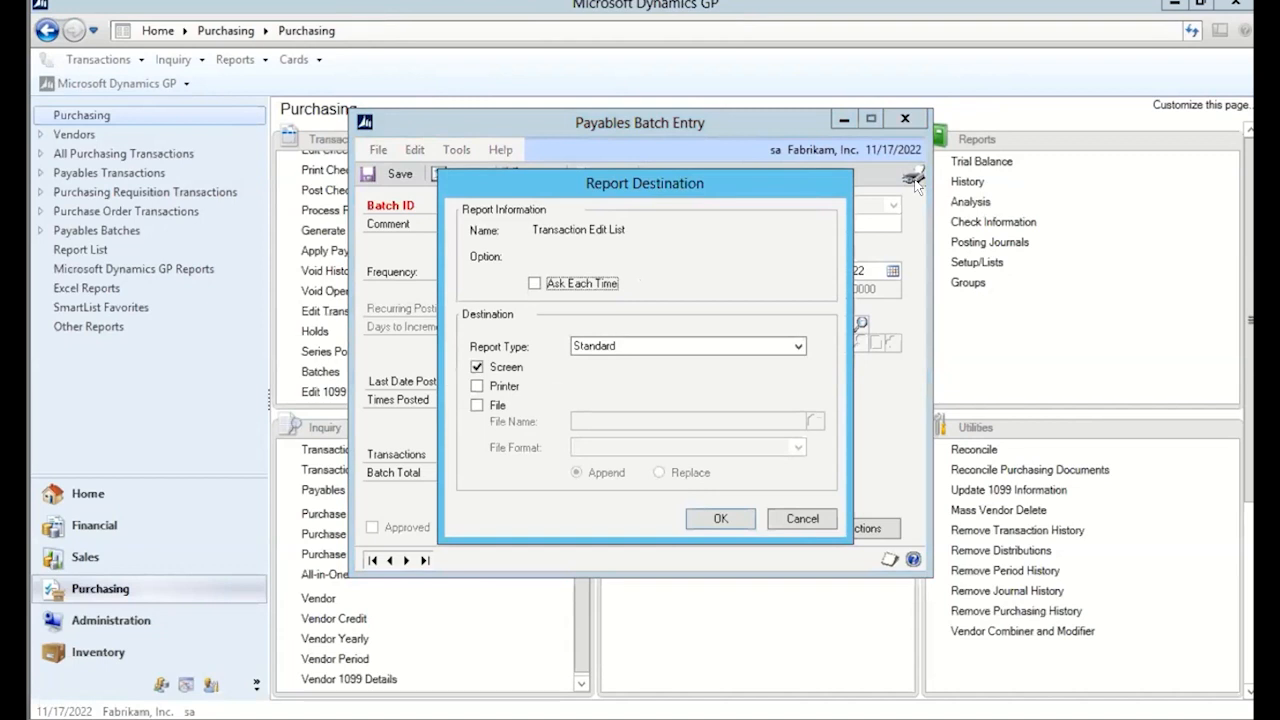
left_click_drag(625, 184, 1034, 205)
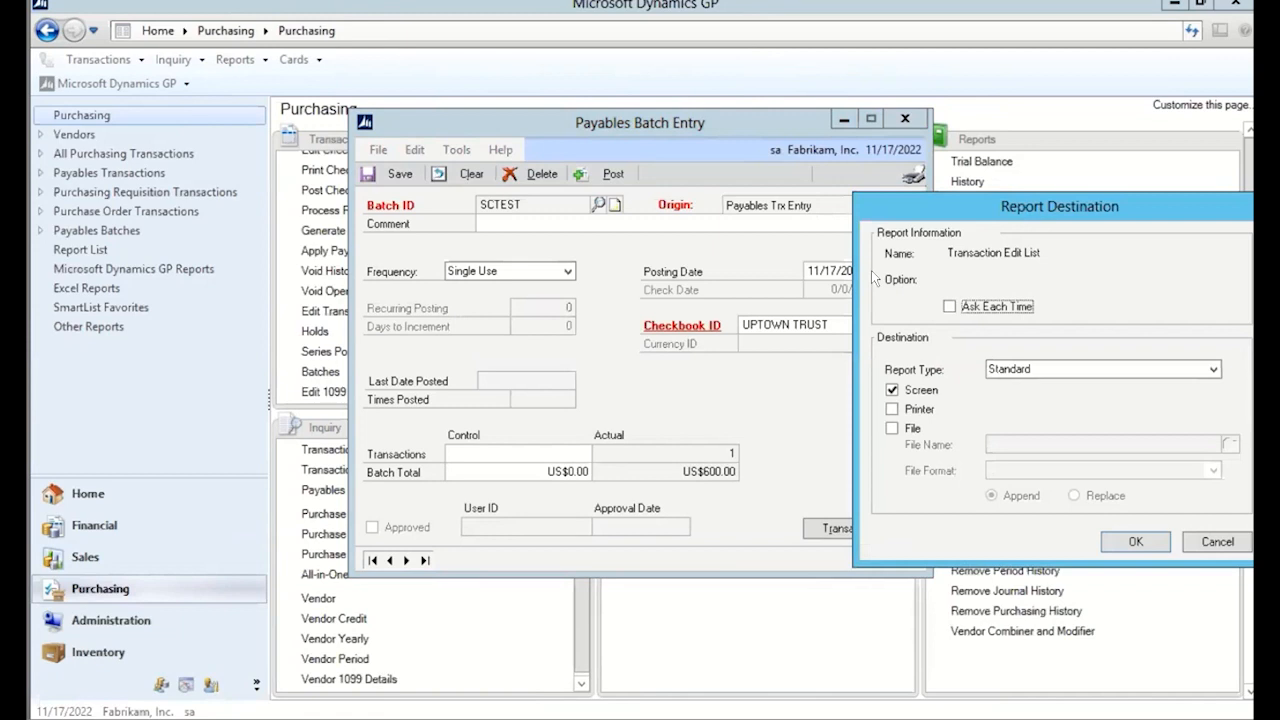
left_click_drag(1006, 207, 873, 174)
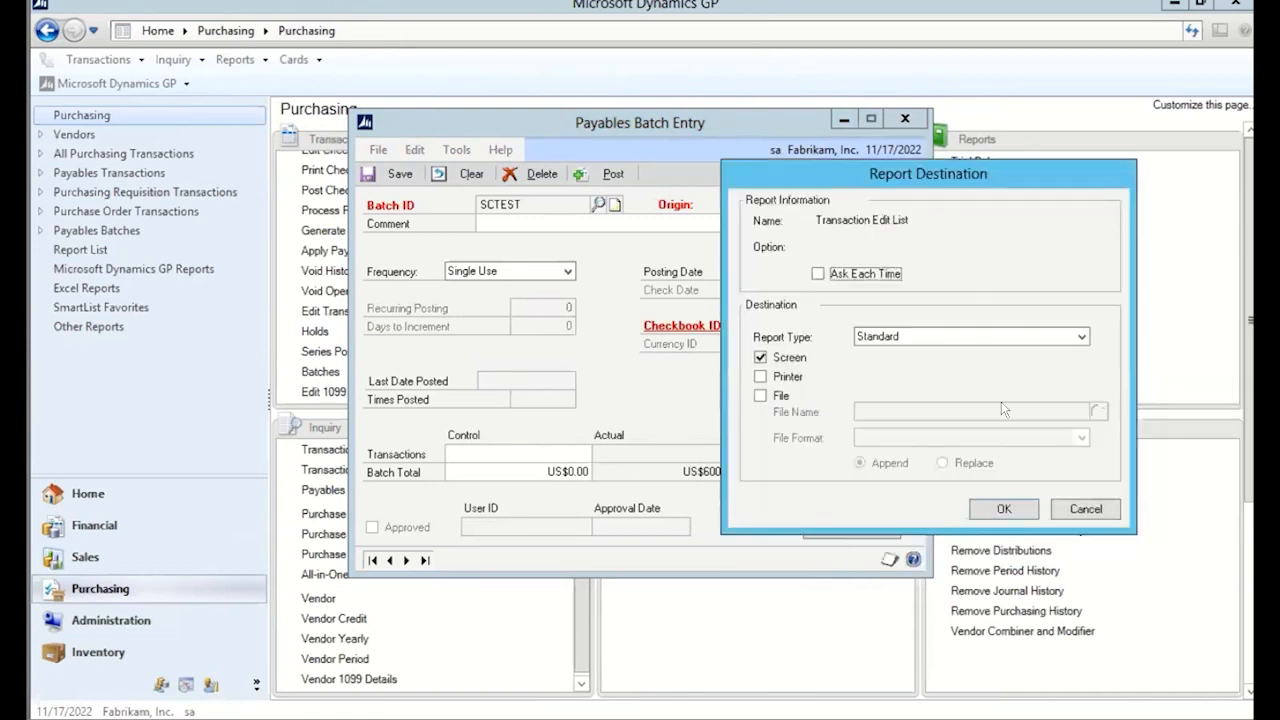
left_click(1017, 508)
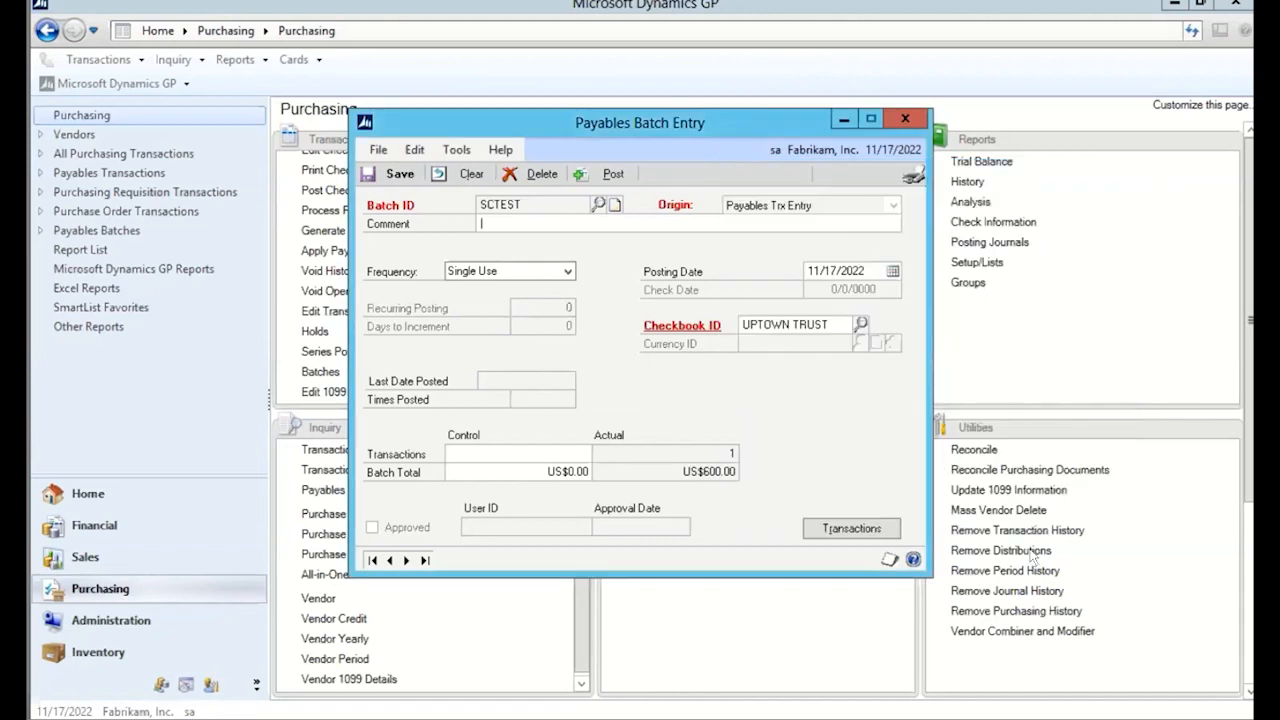
left_click(630, 426)
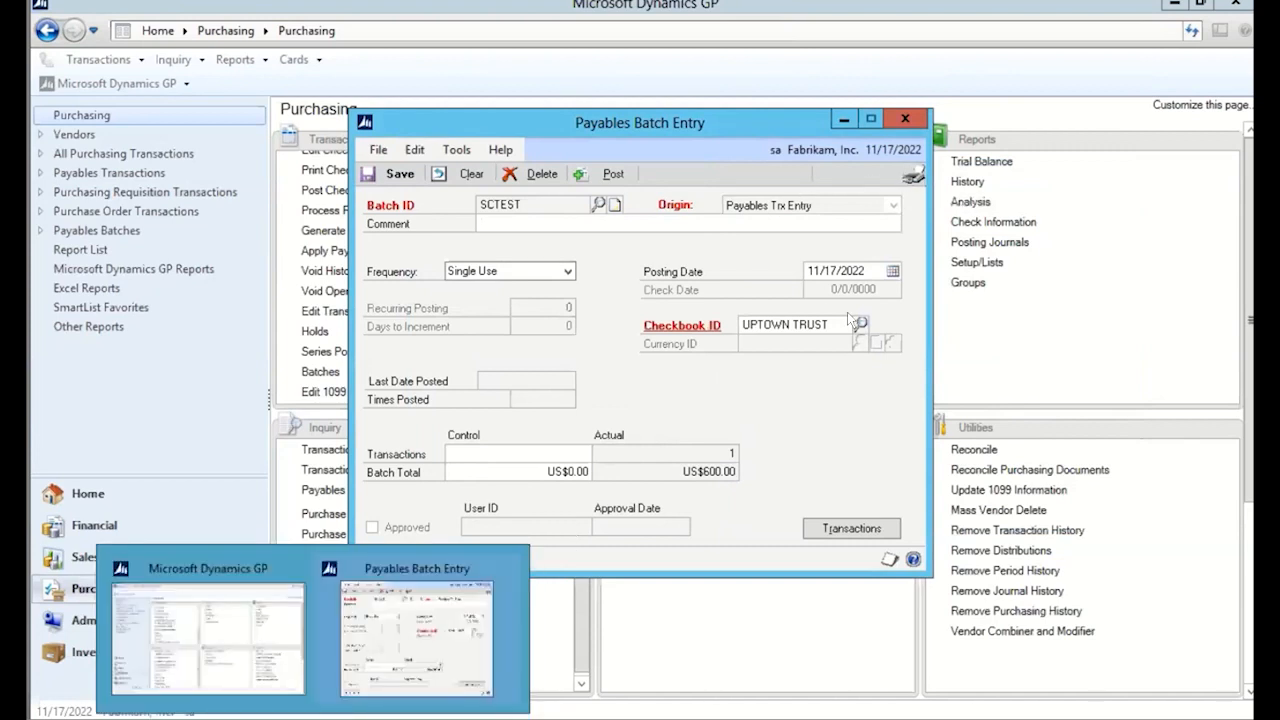
Retry printing the Transaction Edit List with the same screen destination, and dismiss the message
left_click(914, 178)
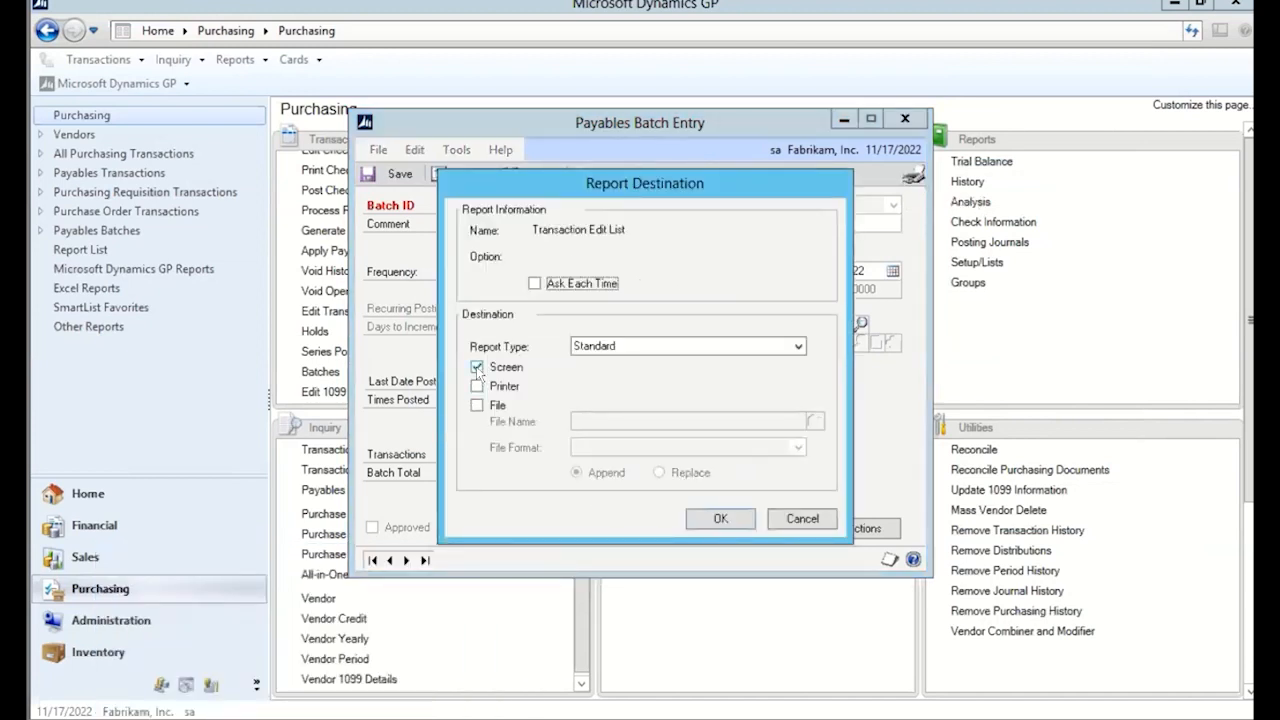
left_click(705, 515)
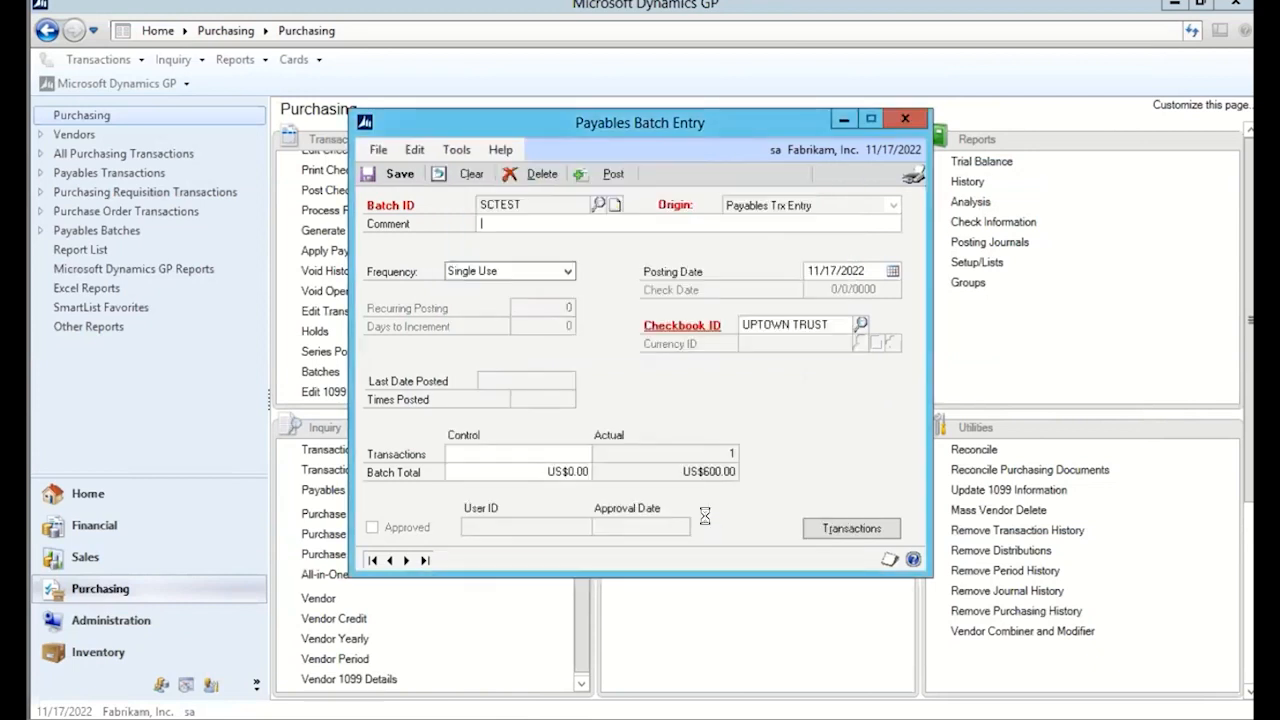
left_click(665, 424)
Try to output the Transaction Edit List only to a text file named Export1 on the Desktop, and dismiss the message
left_click(914, 178)
left_click(477, 406)
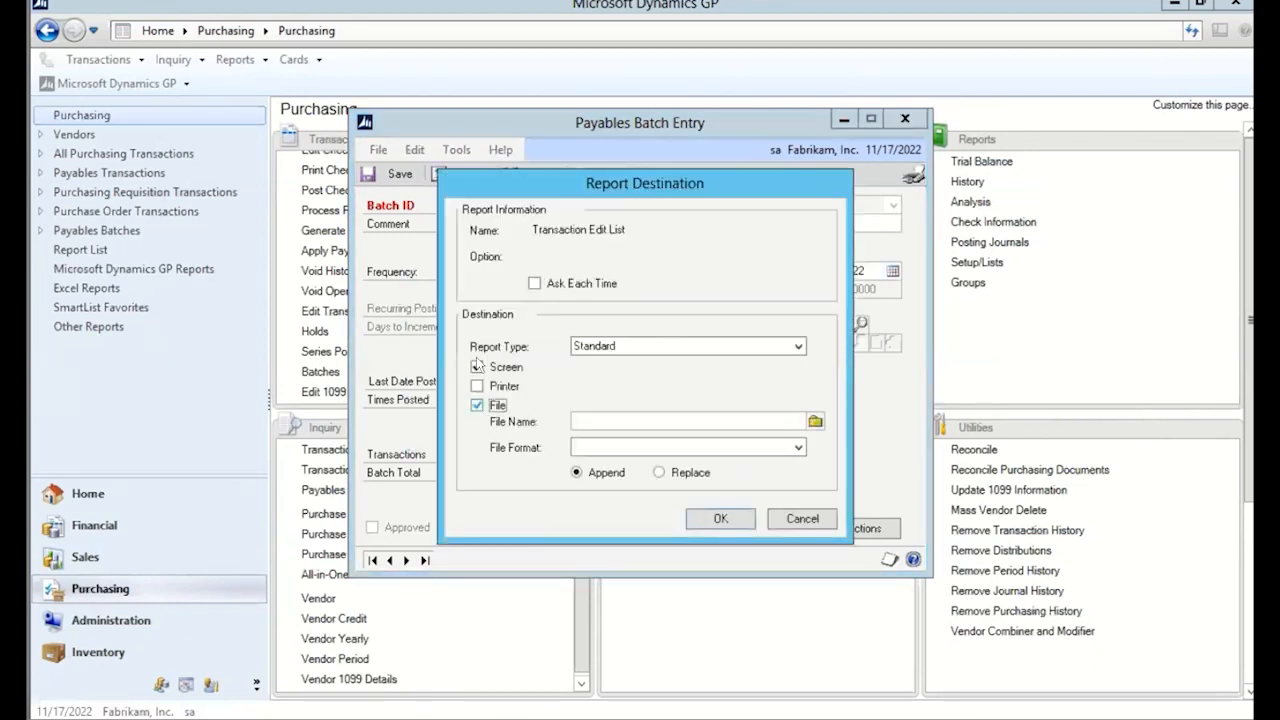
left_click(500, 367)
left_click(815, 421)
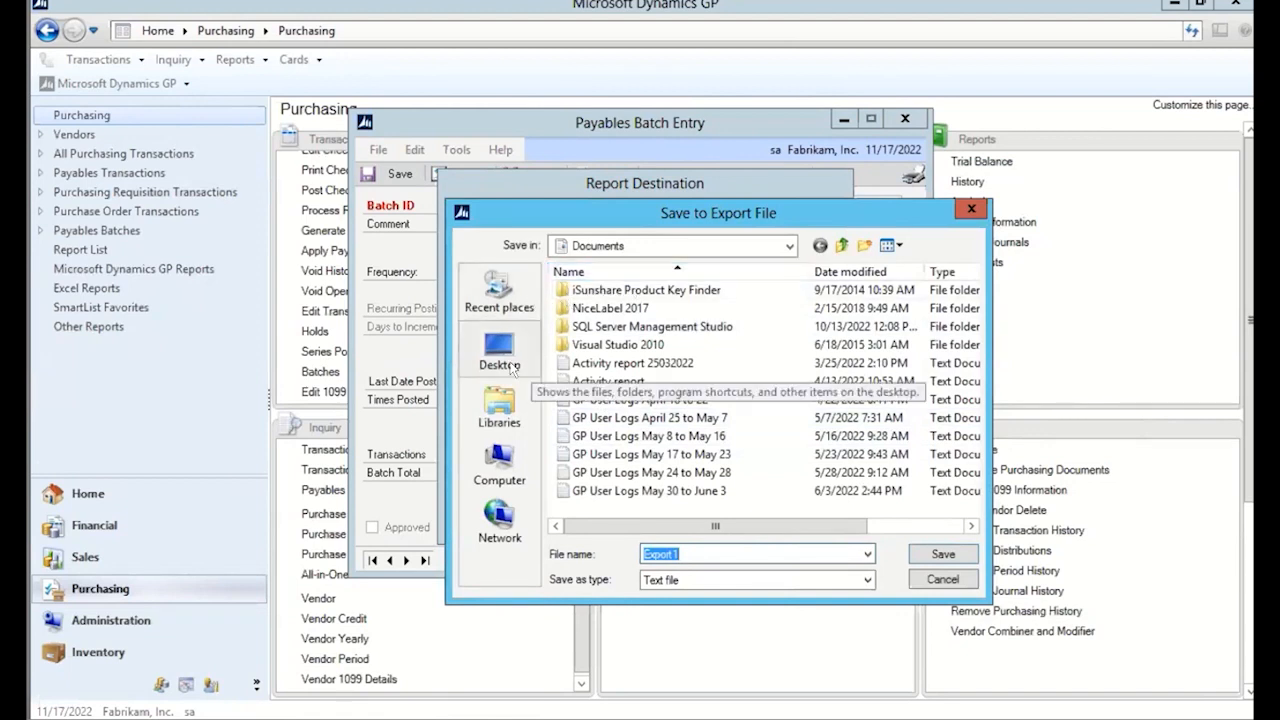
left_click(521, 350)
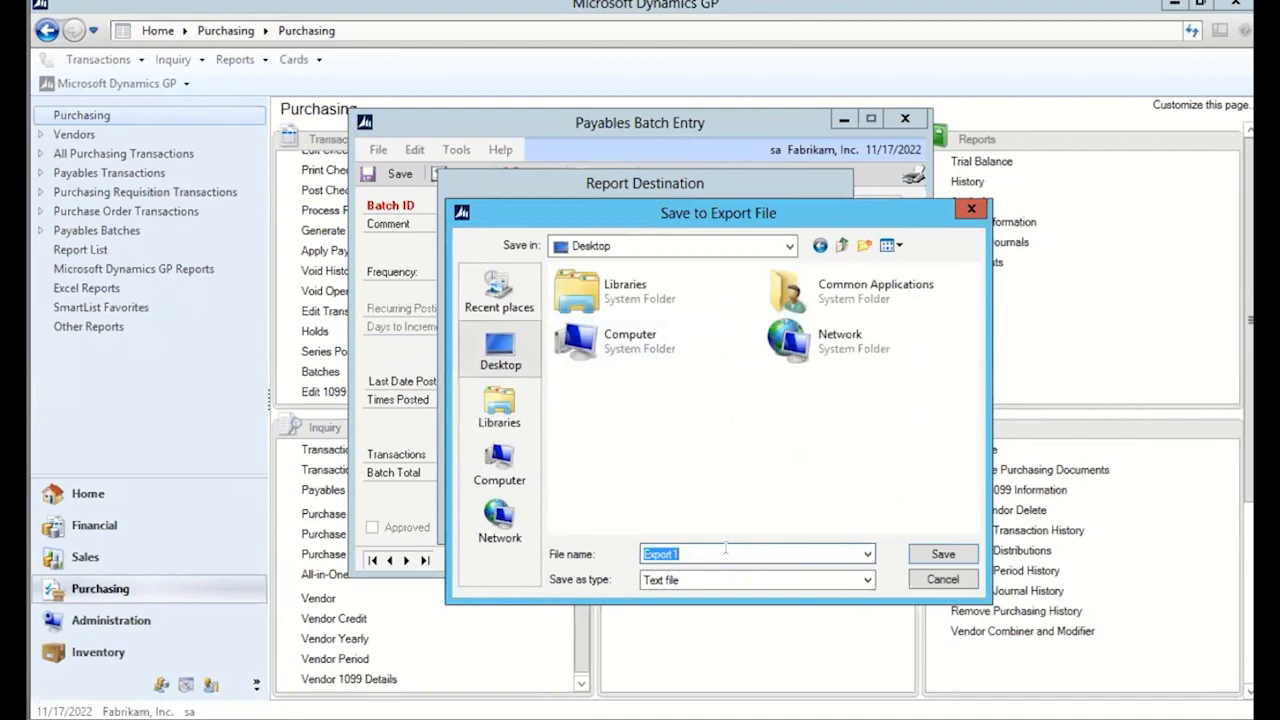
left_click(950, 555)
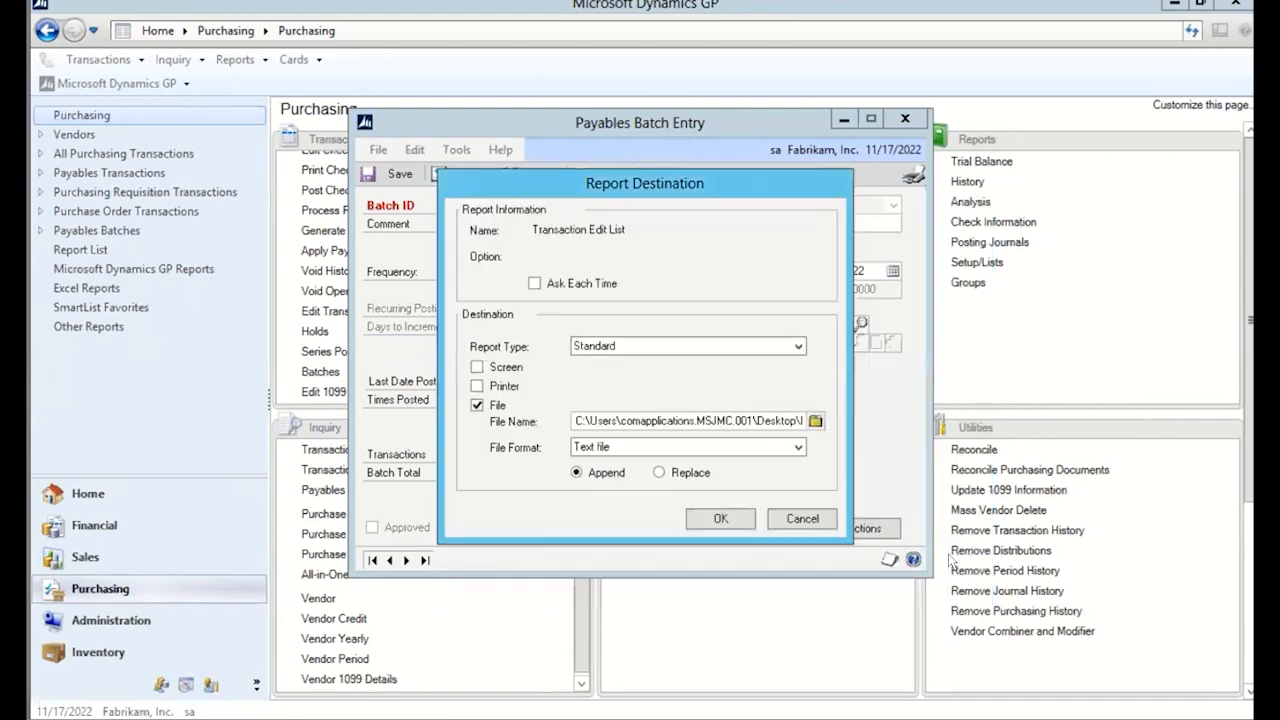
left_click(720, 520)
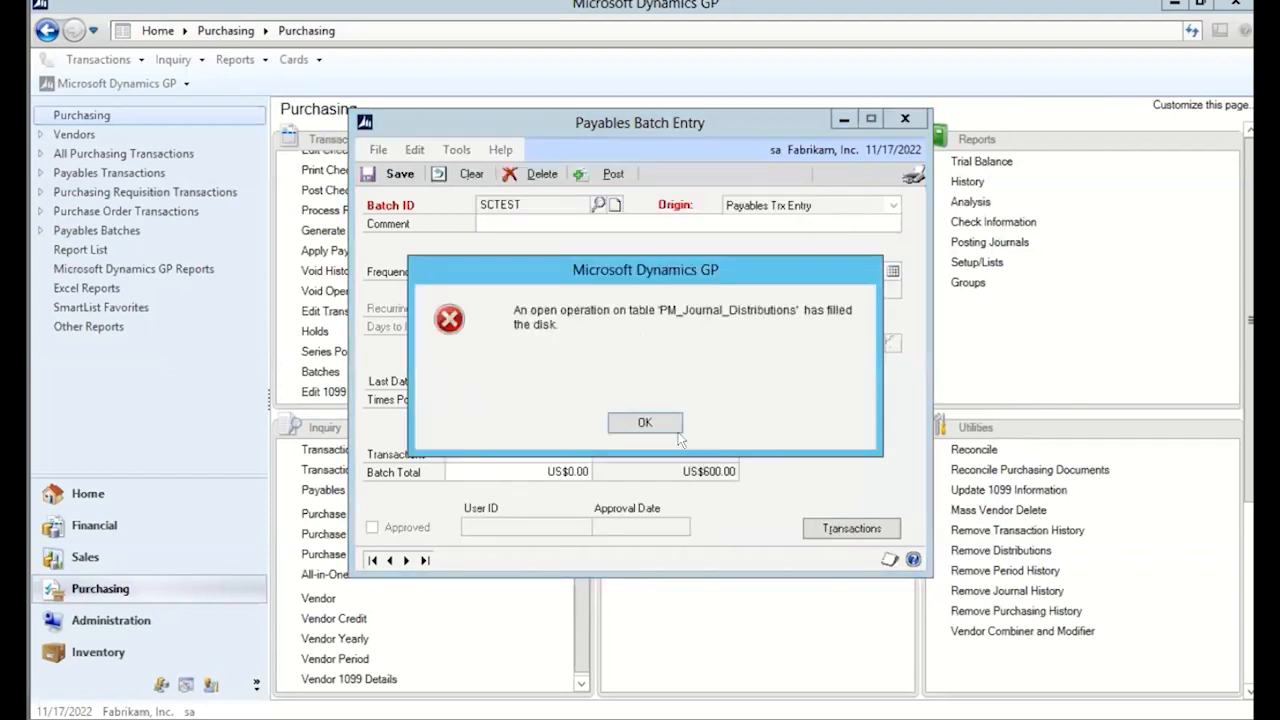
left_click(648, 423)
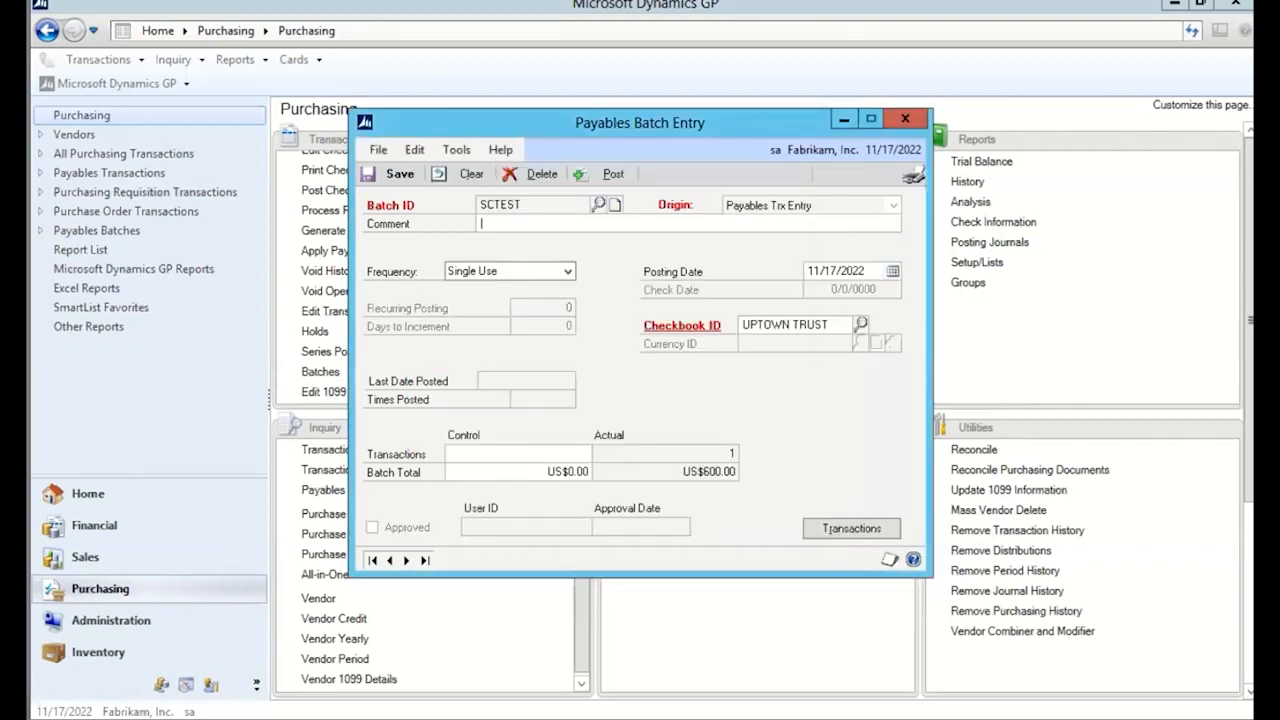
Look through the Desktop folder in File Explorer for the exported edit list file, and close the folder window
left_click(152, 718)
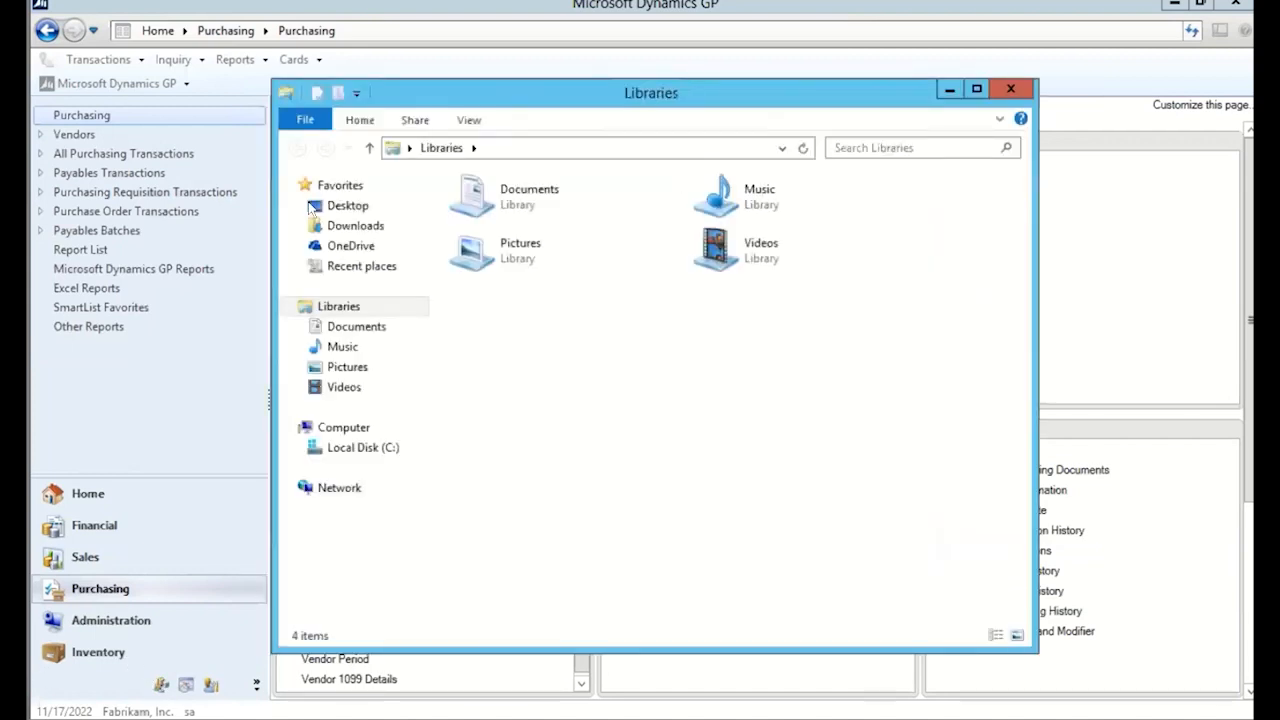
left_click(330, 206)
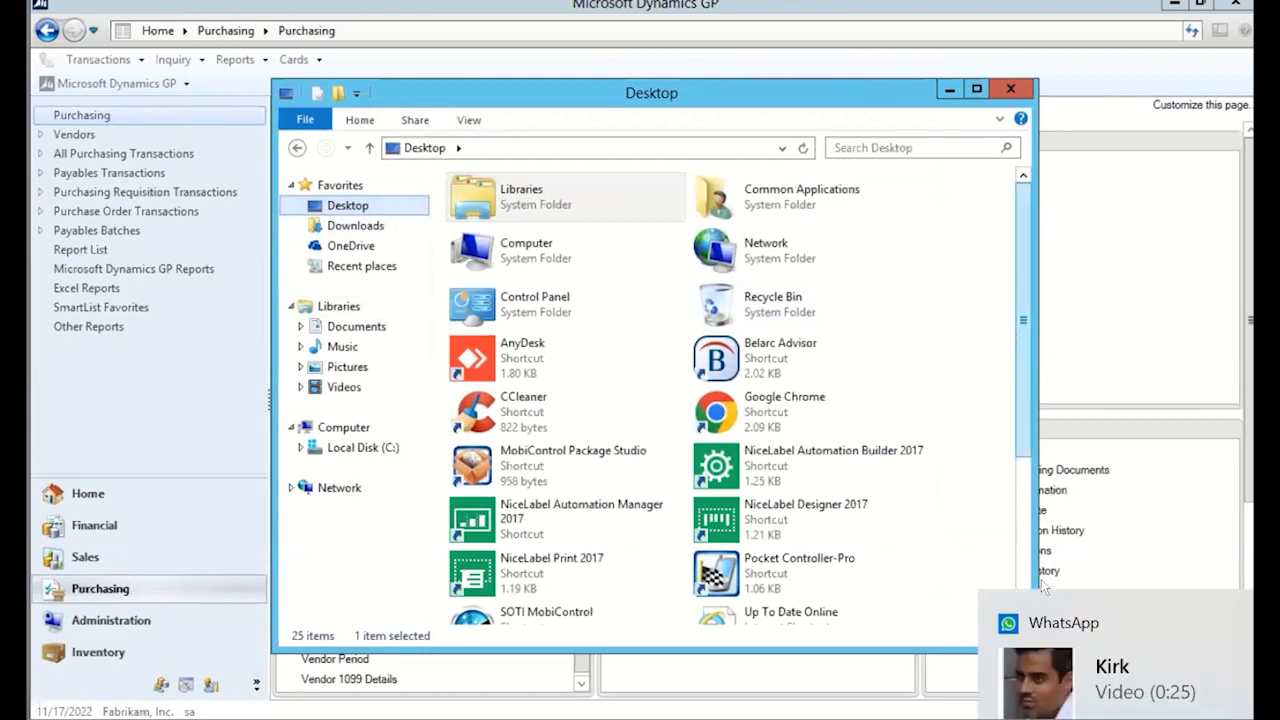
scroll(640, 400, "down", 5)
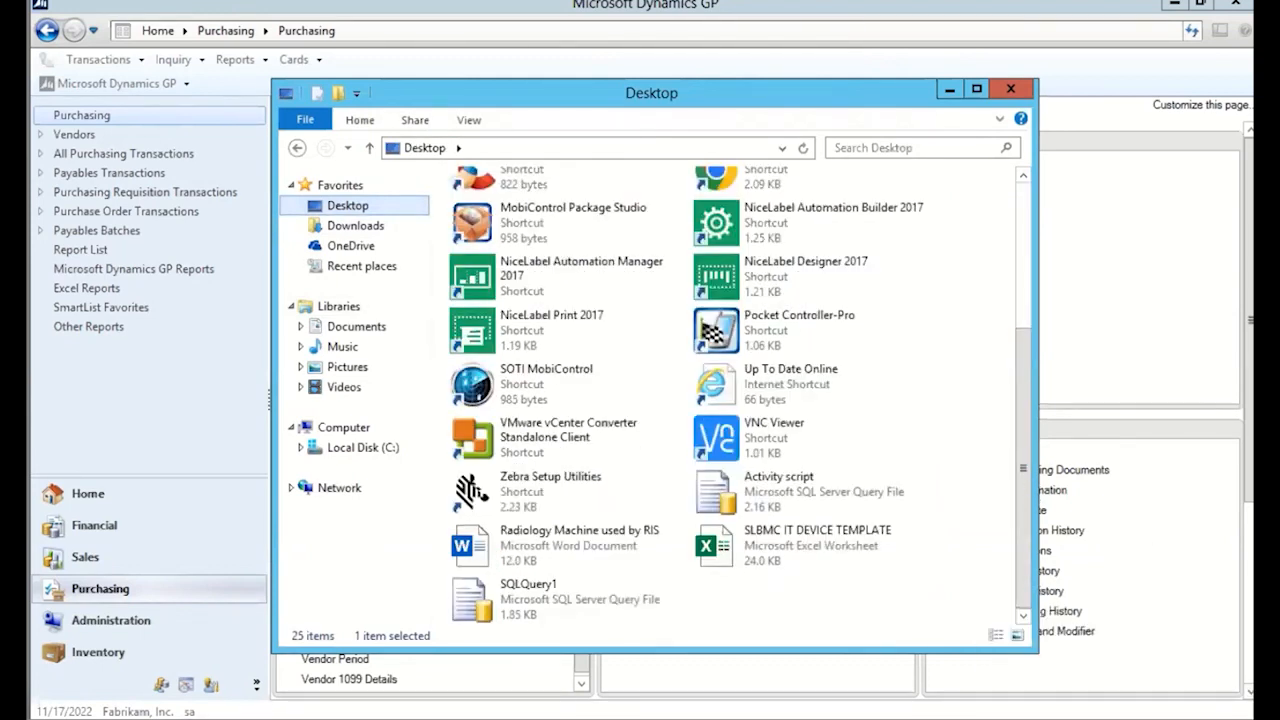
left_click_drag(1037, 266, 1088, 300)
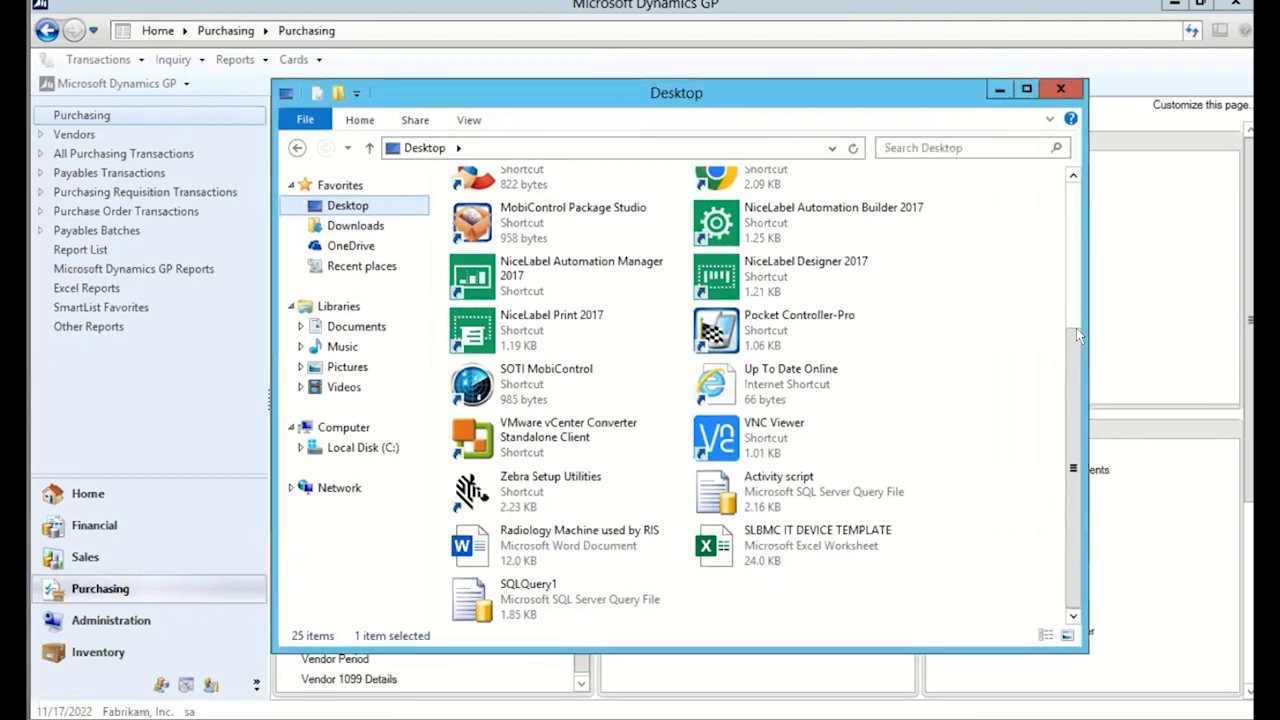
scroll(1045, 220, "up", 5)
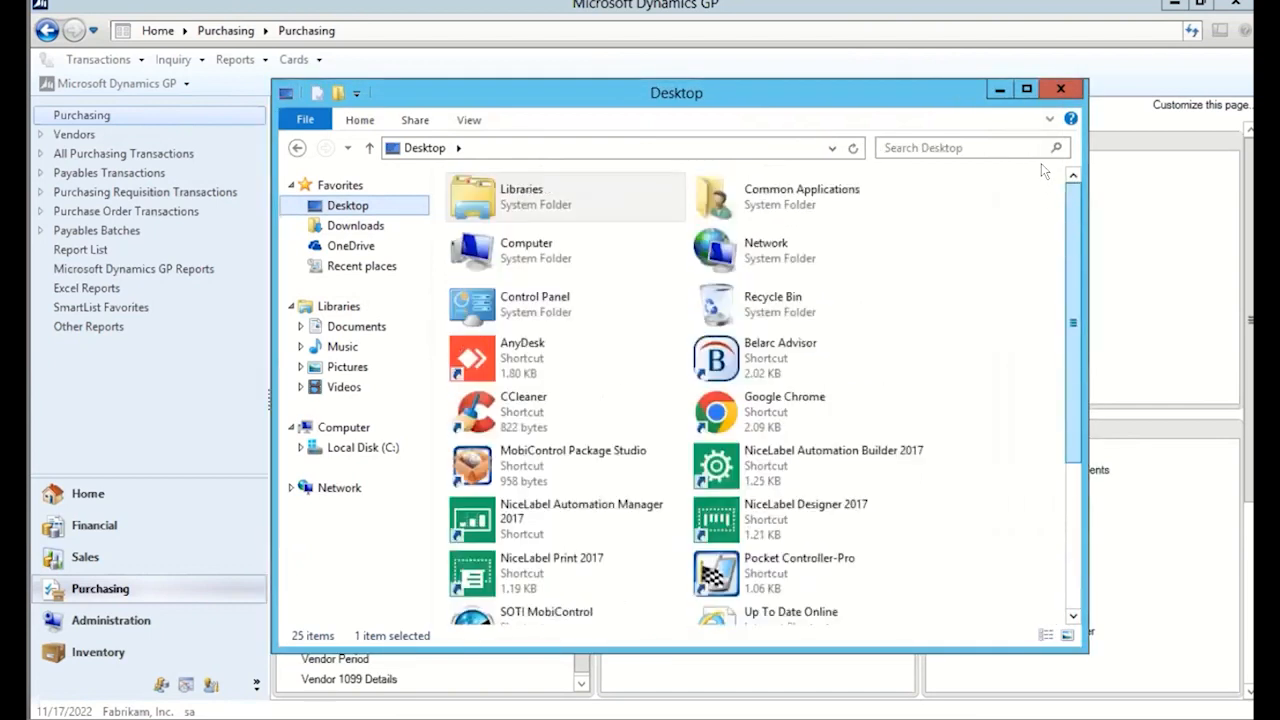
left_click(1061, 91)
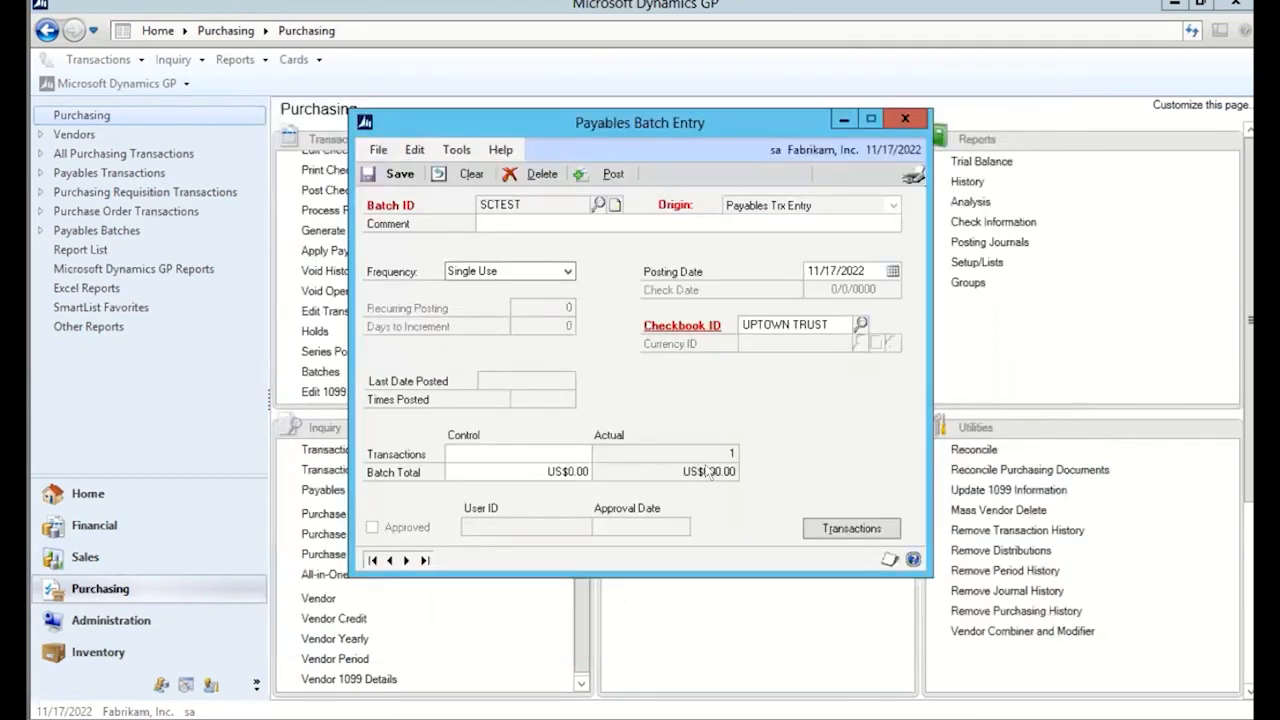
Try to send the SCTEST batch's Transaction Edit List only to the printer, and dismiss the resulting message
left_click(913, 175)
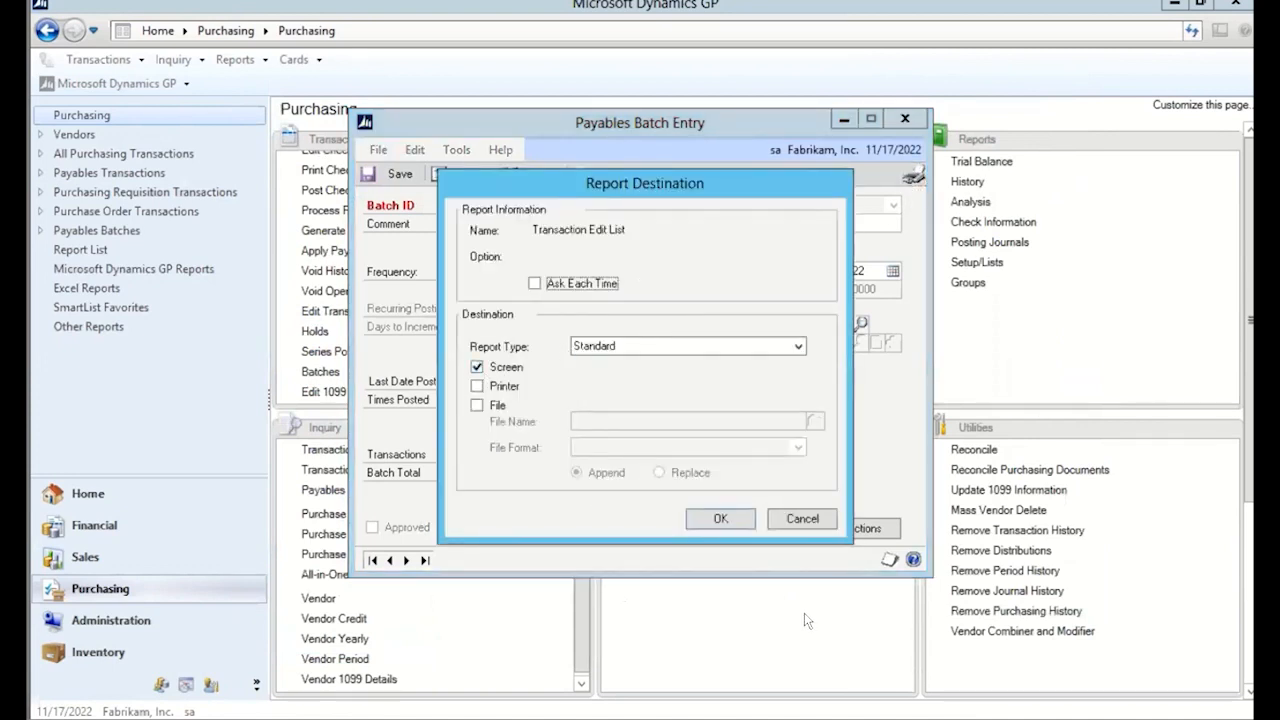
left_click(477, 368)
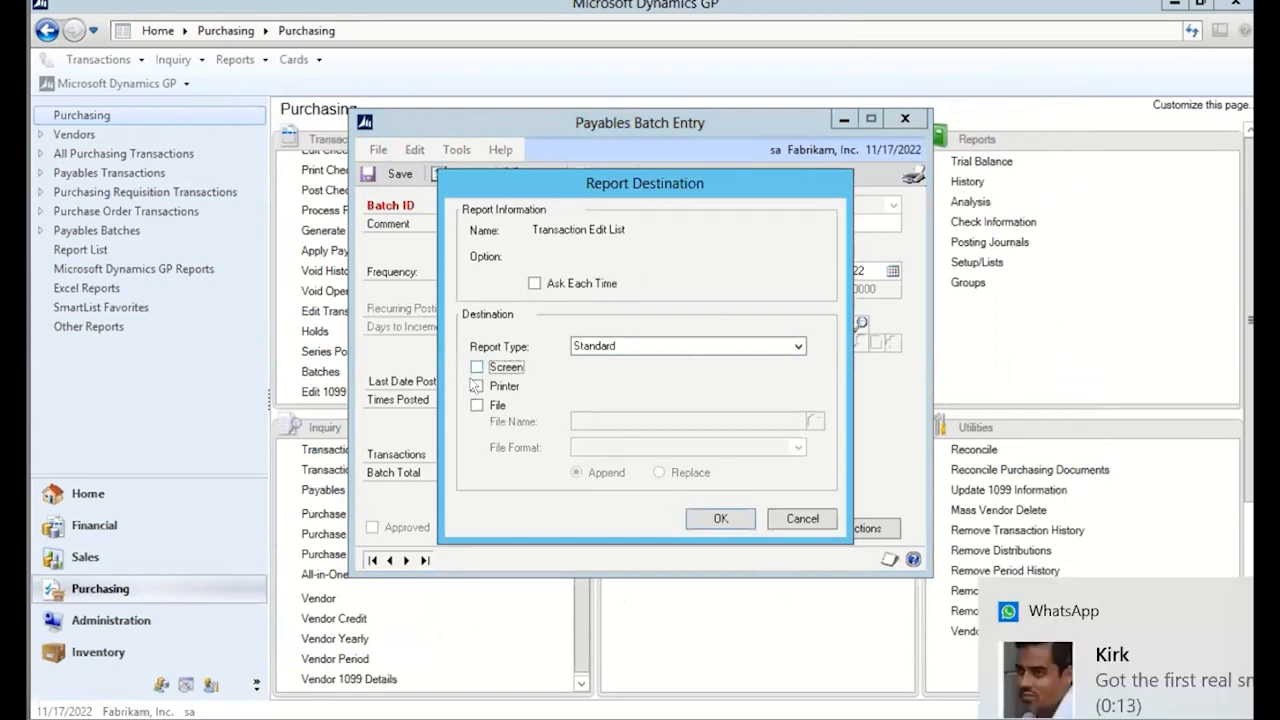
left_click(477, 386)
left_click(741, 524)
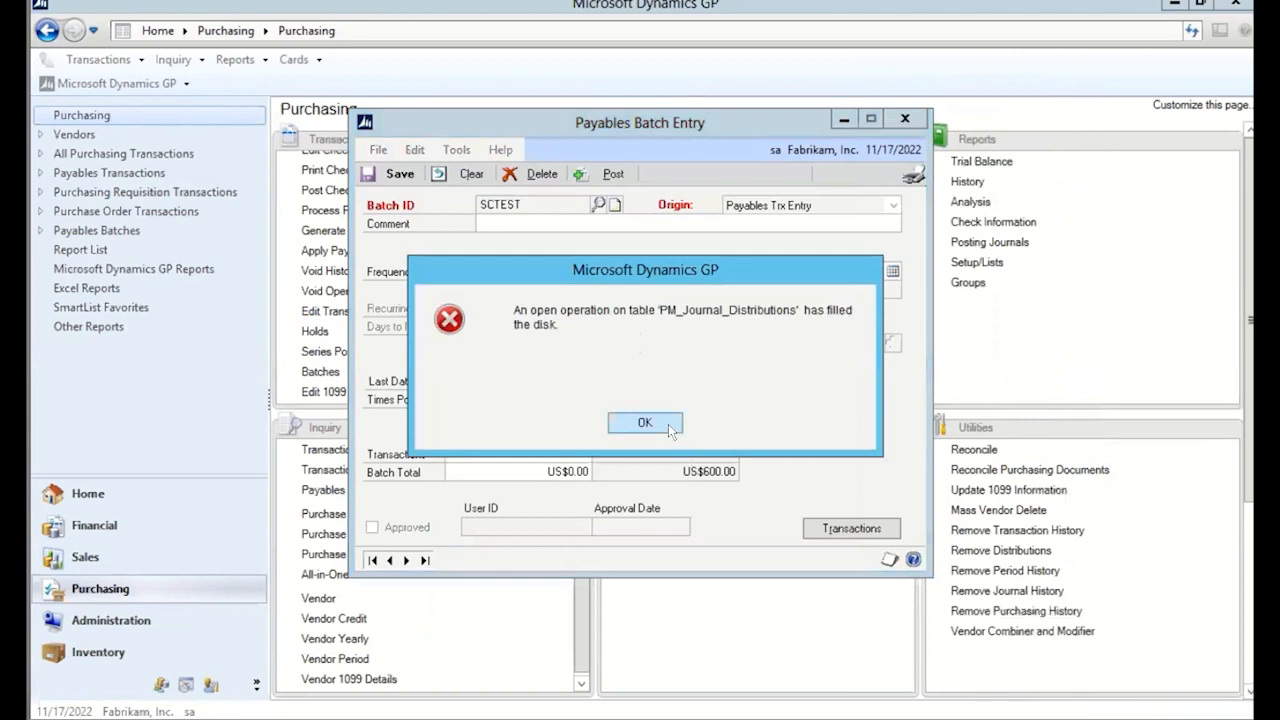
left_click(668, 424)
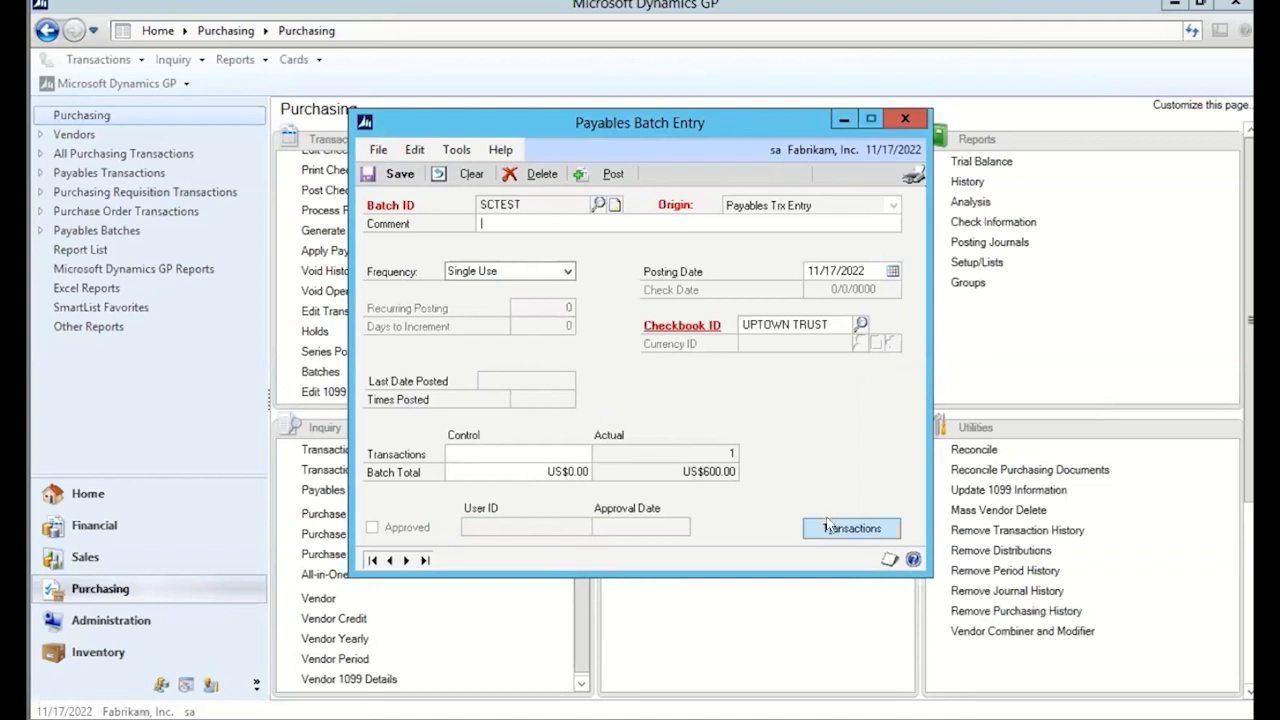
left_click_drag(745, 128, 857, 126)
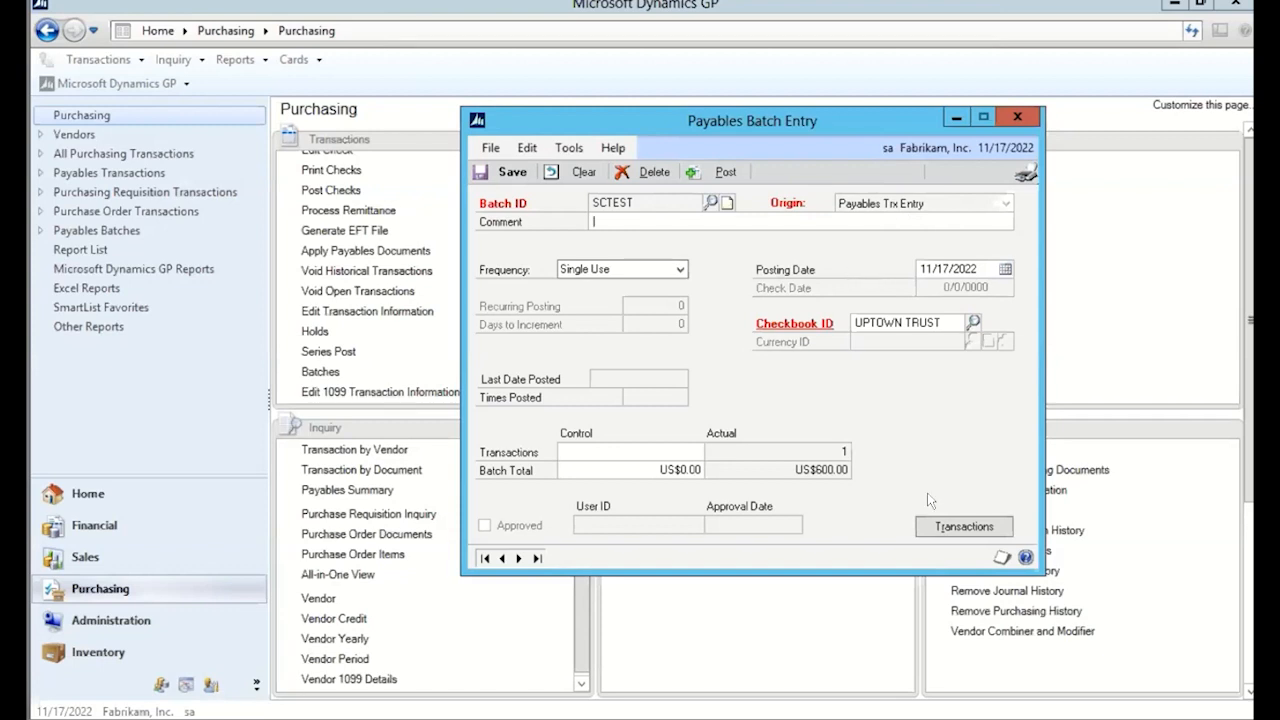
left_click(962, 527)
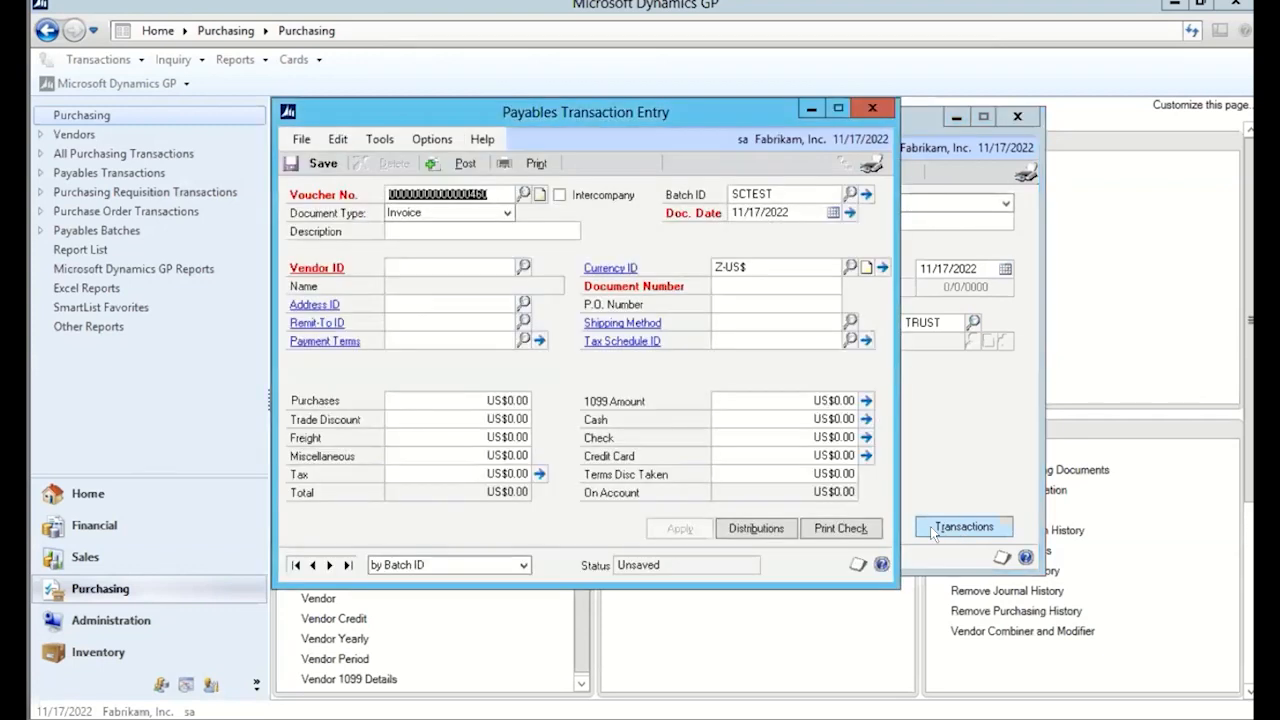
left_click_drag(771, 121, 813, 125)
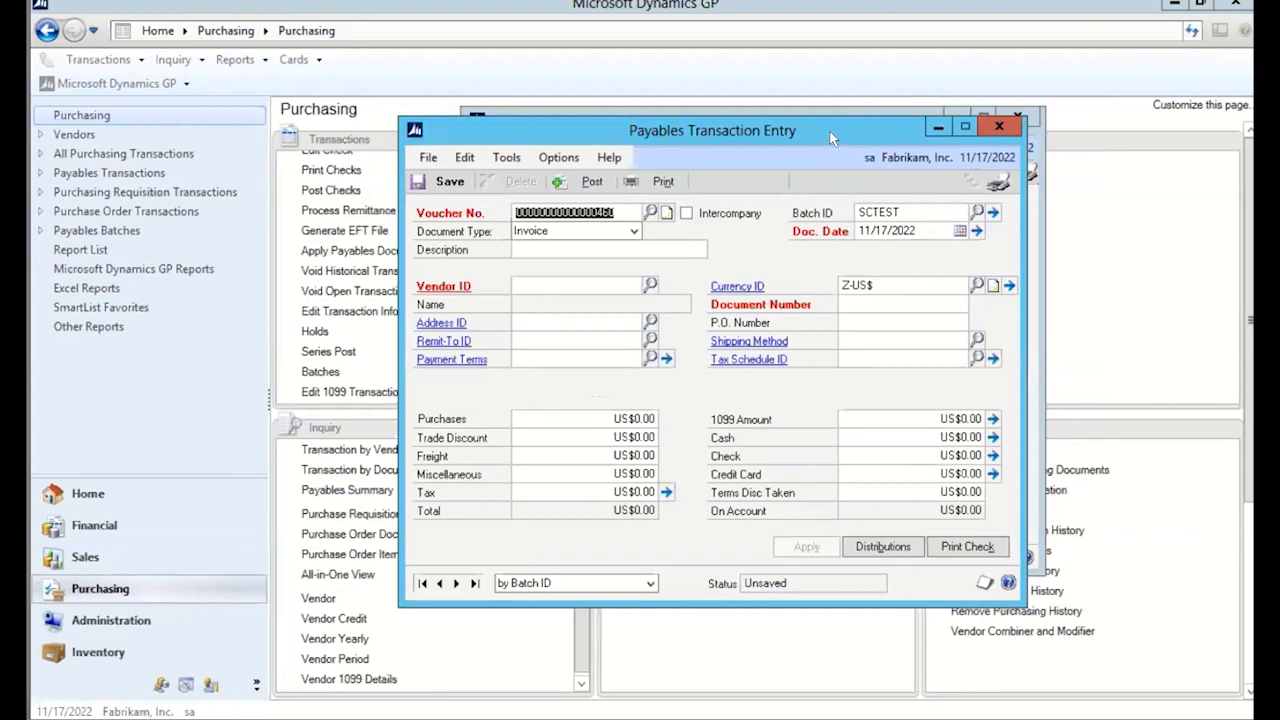
left_click_drag(830, 132, 831, 132)
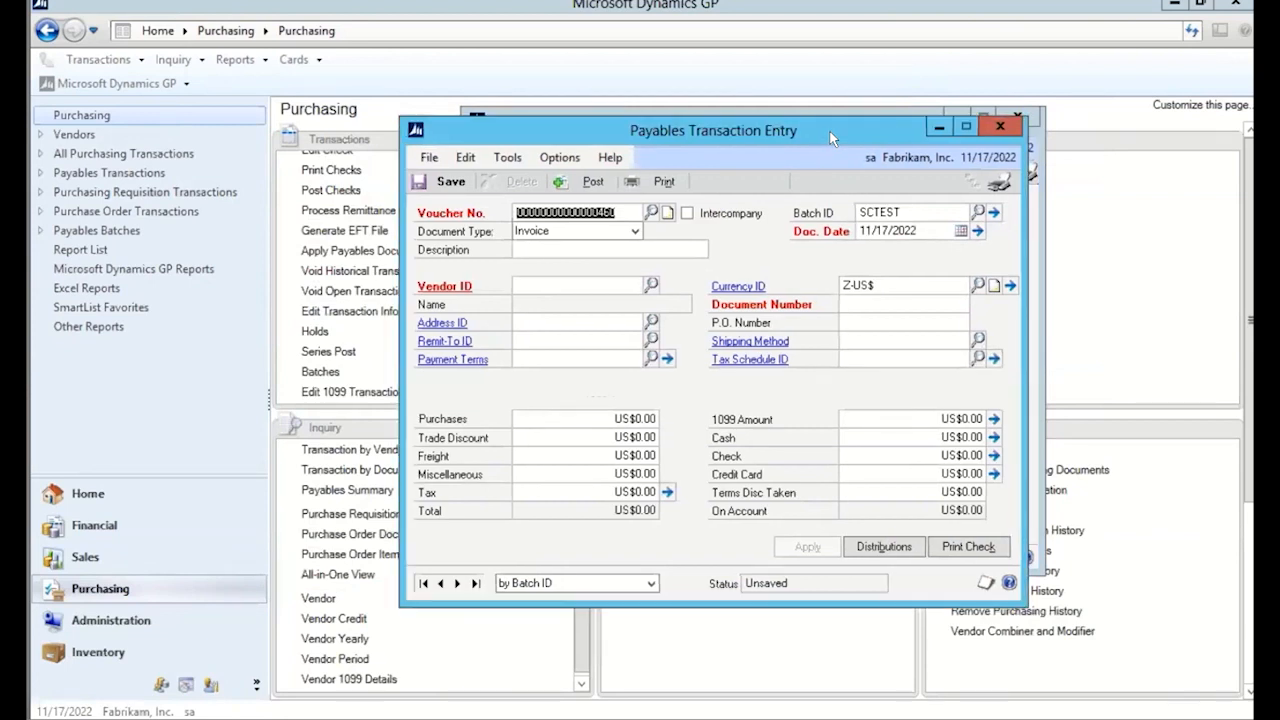
left_click_drag(831, 139, 840, 240)
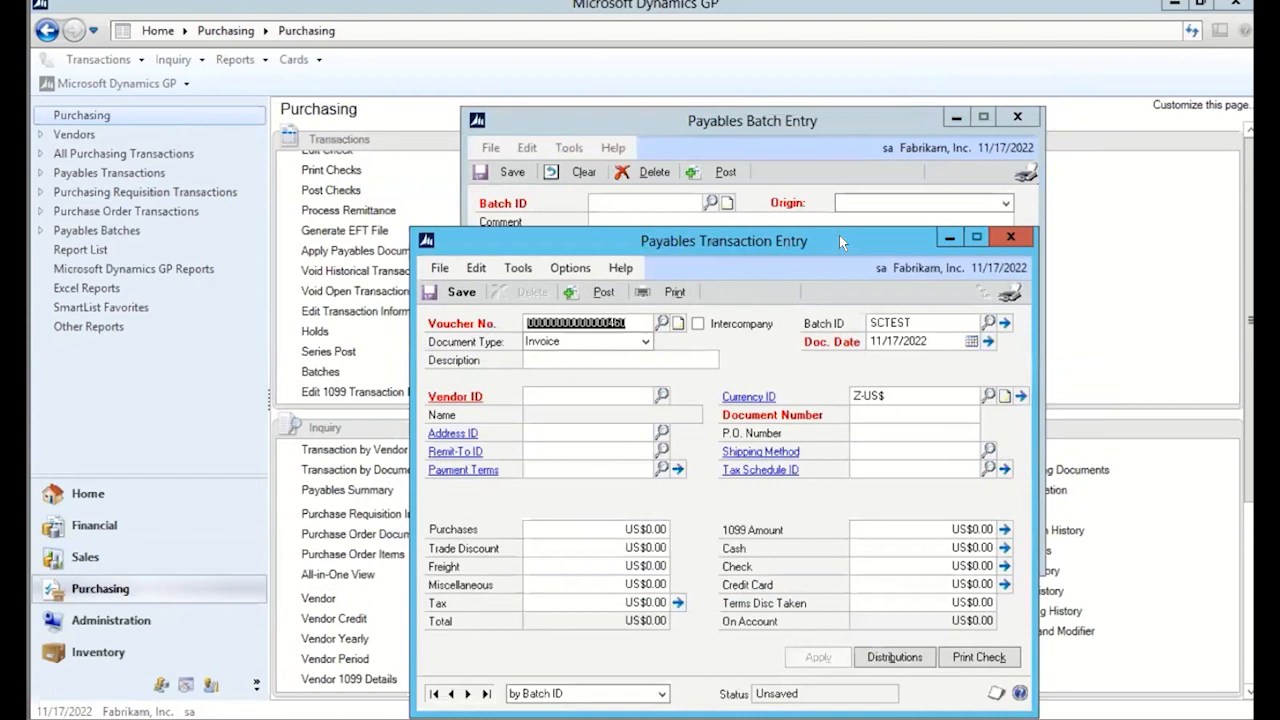
left_click(1008, 234)
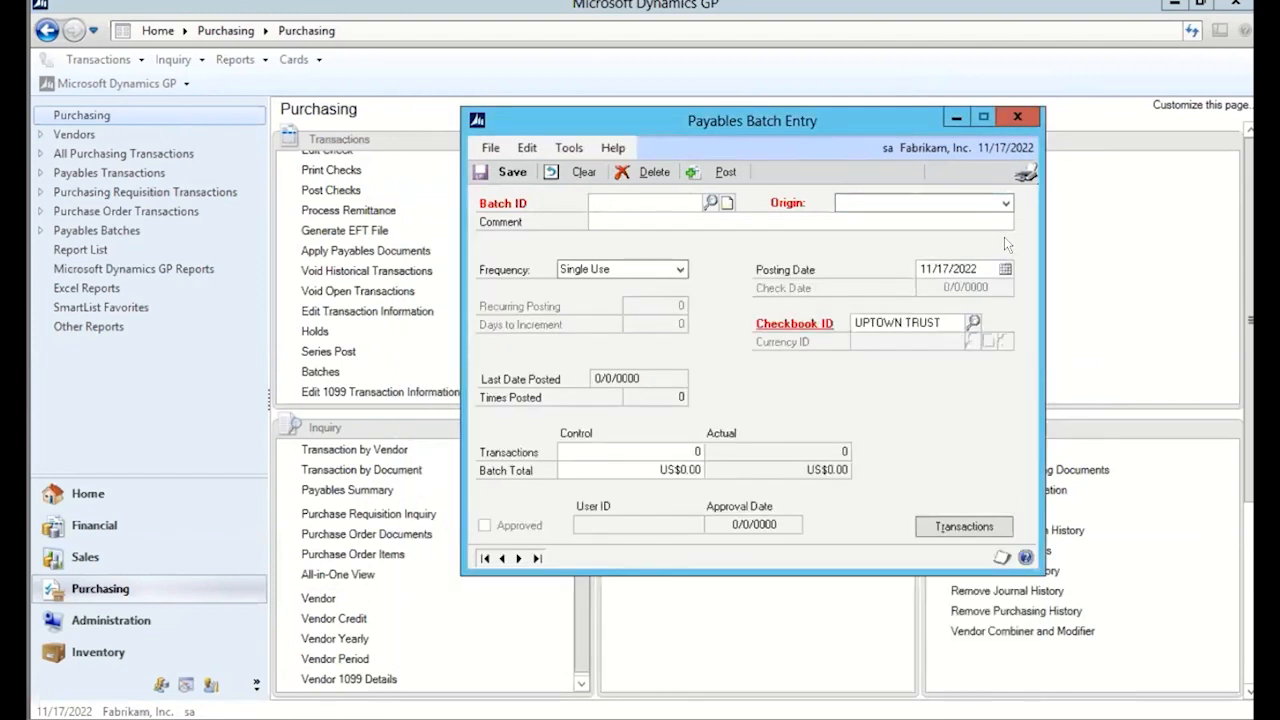
Load the SCTEST batch from the batch lookup and open a blank payables transaction for it
left_click(710, 202)
left_click(376, 374)
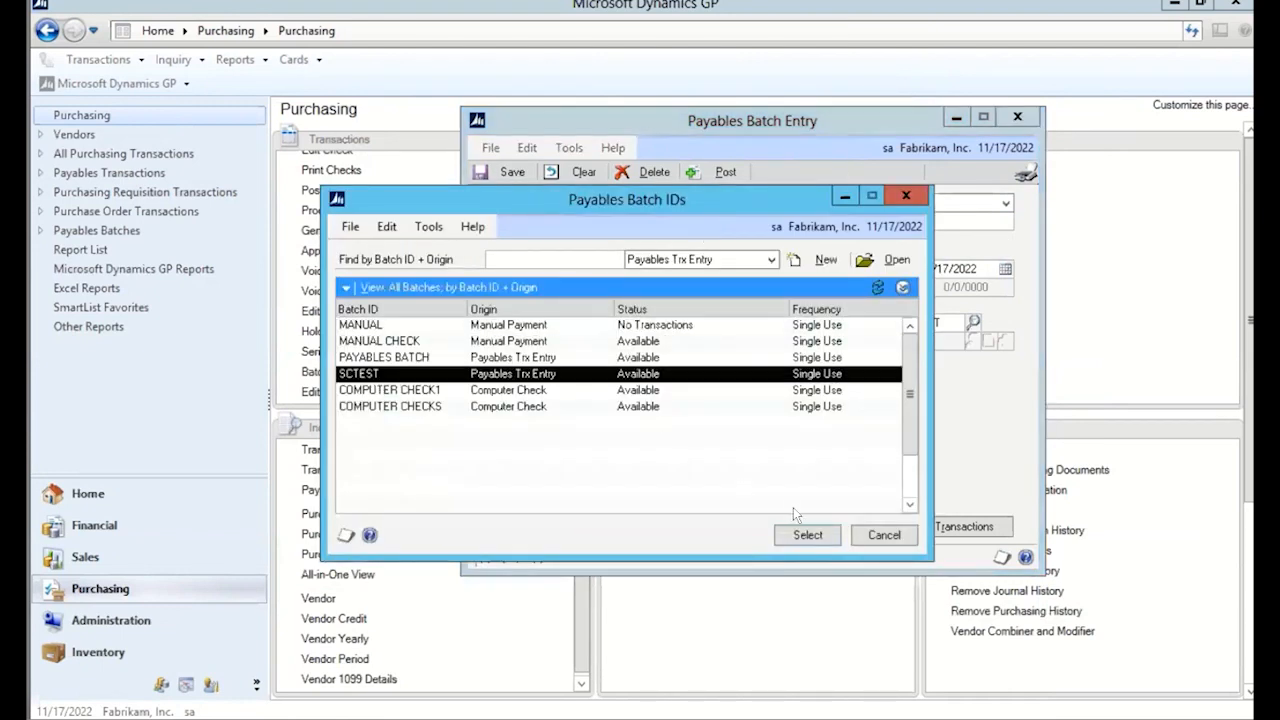
left_click(806, 535)
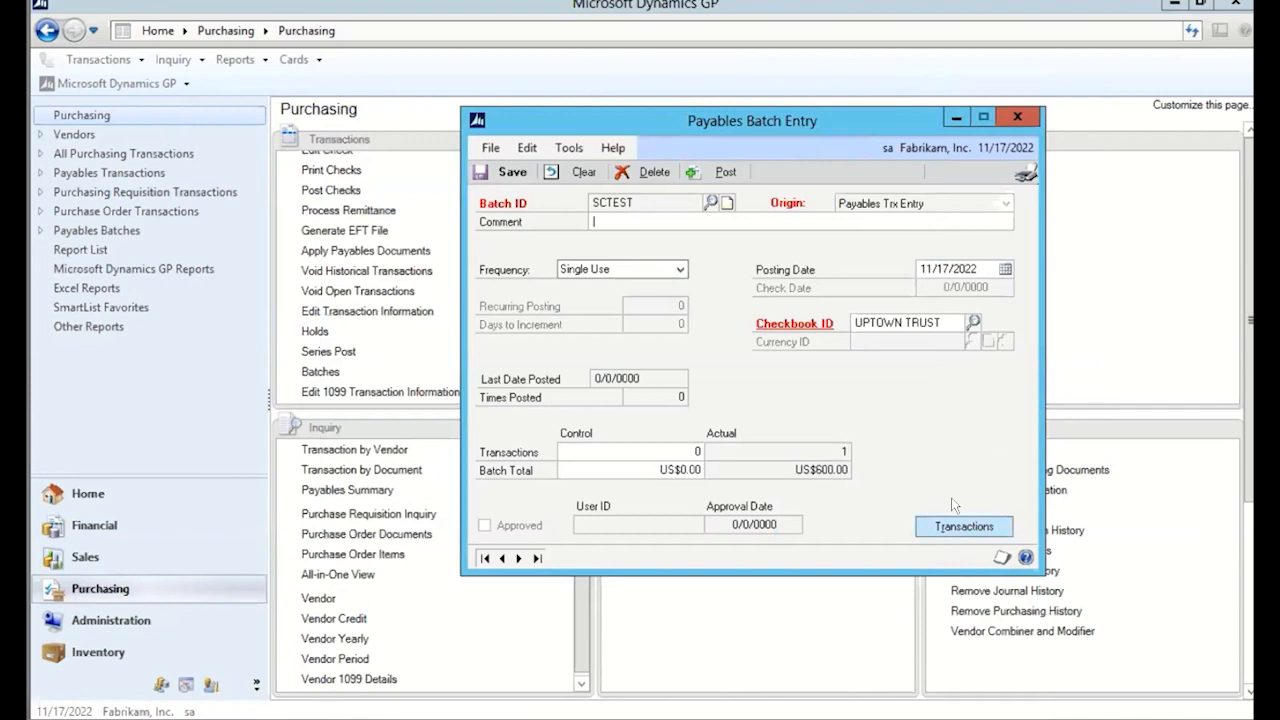
left_click(958, 528)
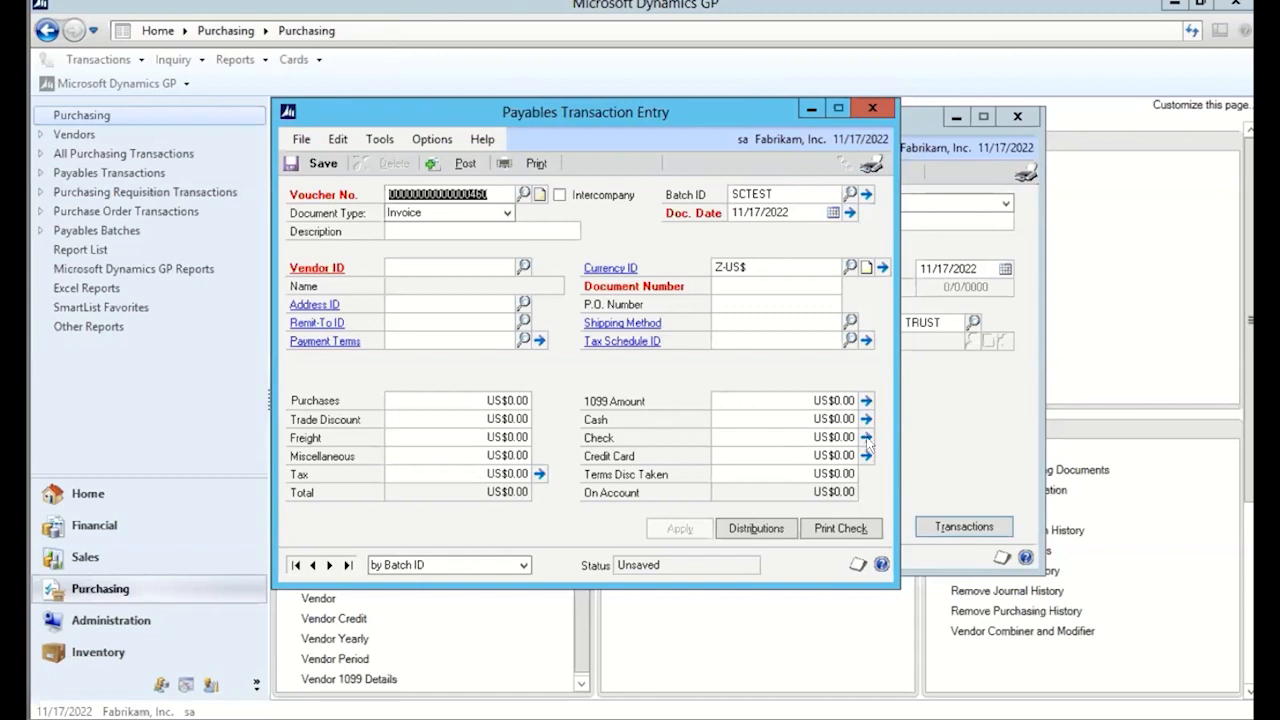
Enter a US$500.00 check payment on the blank transaction from checkbook UPTOWN TRUST dated 11/17/2022, continuing past the fiscal period message
left_click(867, 438)
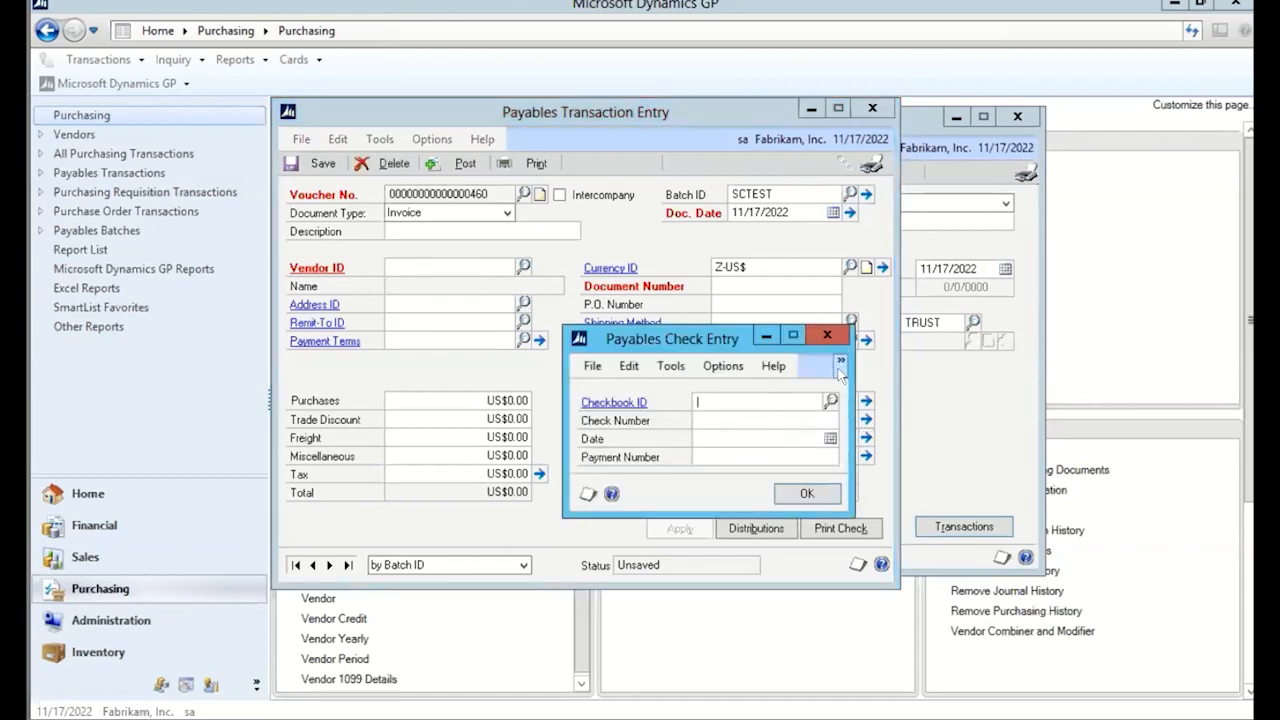
left_click(836, 331)
left_click_drag(792, 442, 868, 432)
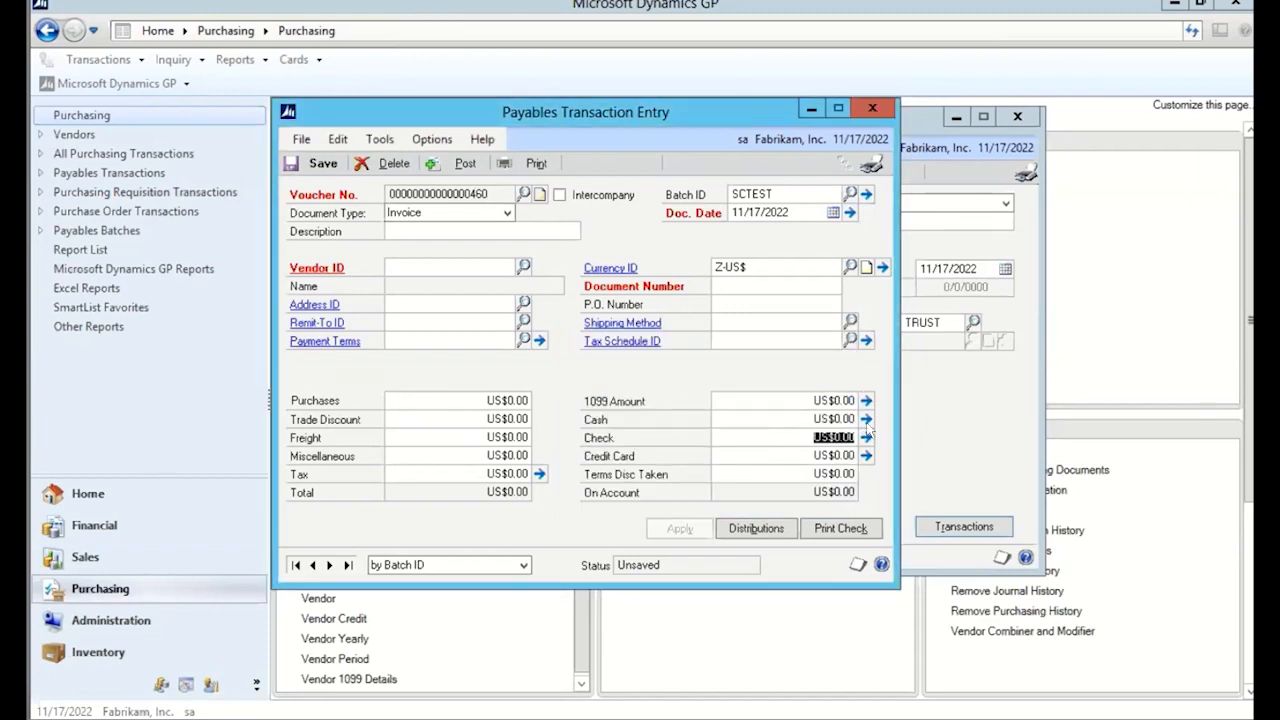
type("5")
left_click(866, 437)
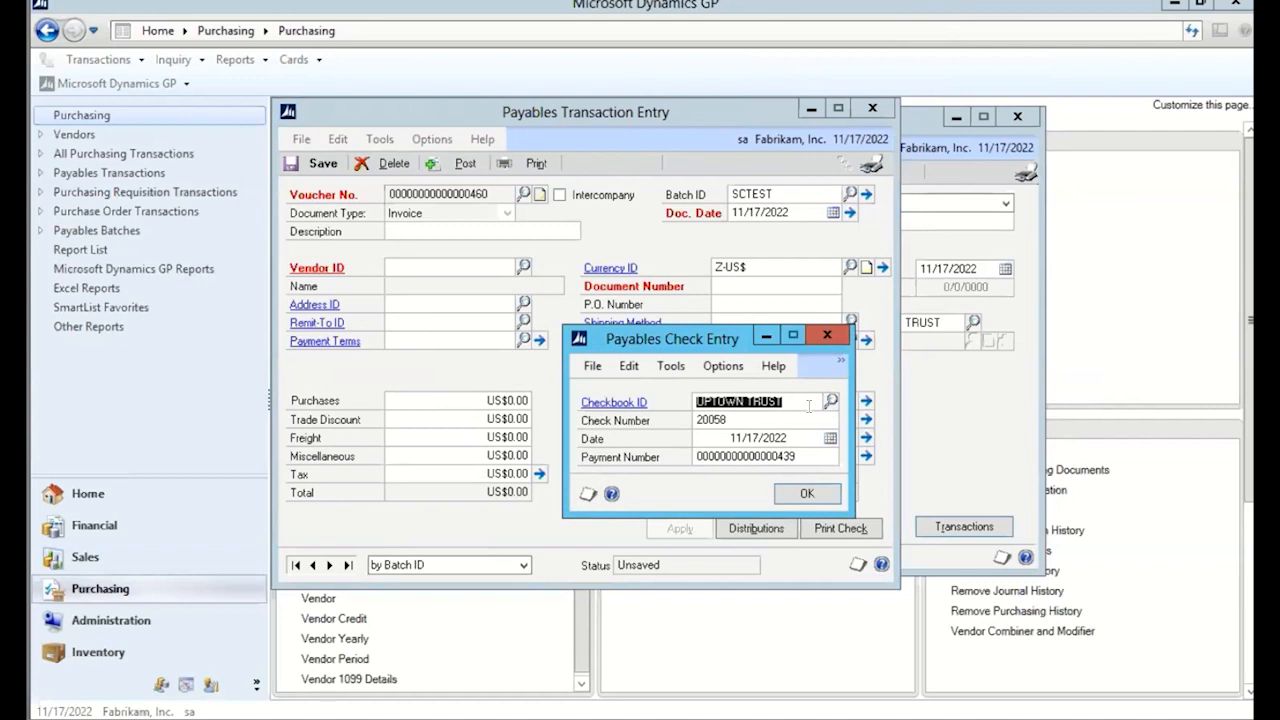
left_click(807, 496)
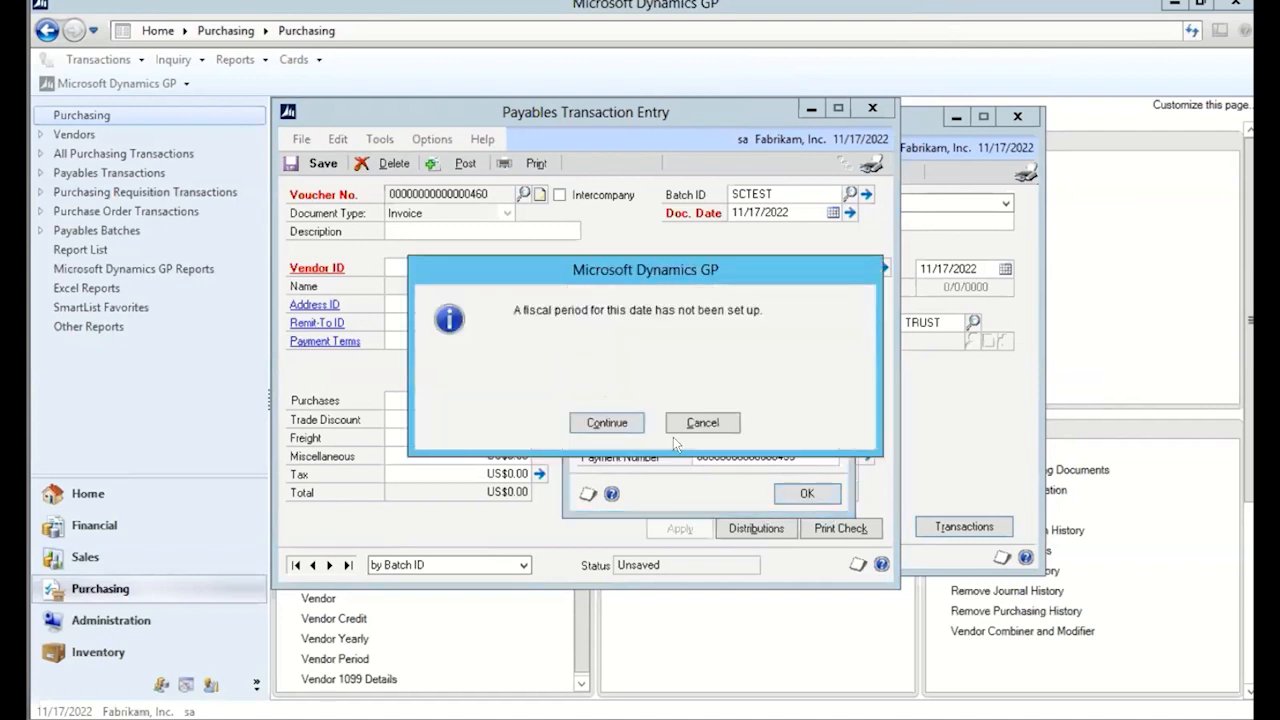
left_click(607, 423)
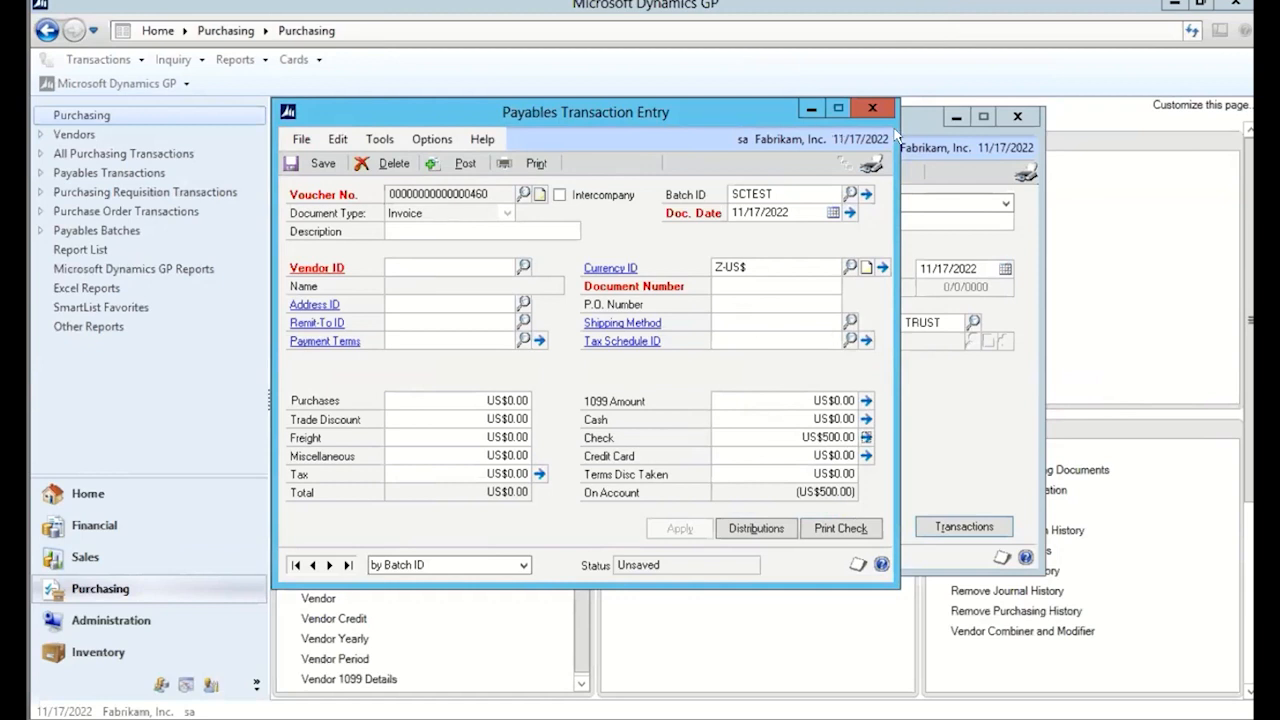
Close the transaction and delete it instead of saving, and close Payables Batch Entry
left_click(872, 109)
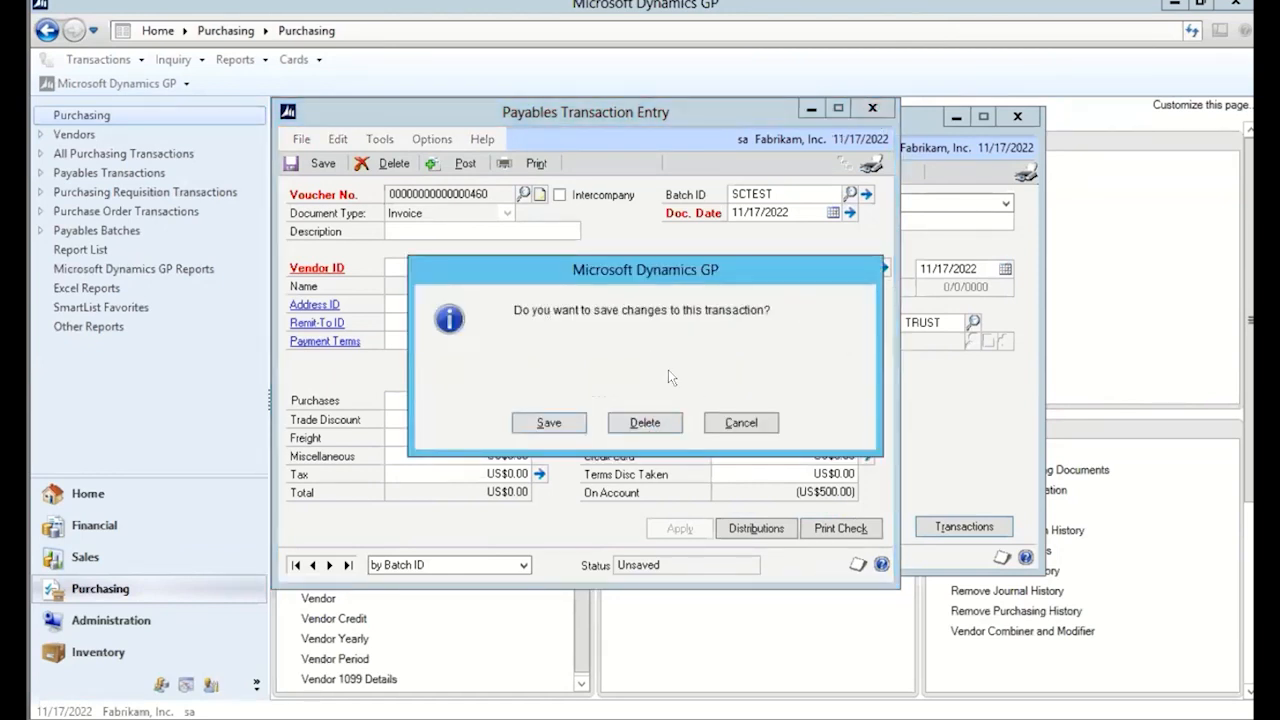
left_click_drag(776, 276, 524, 233)
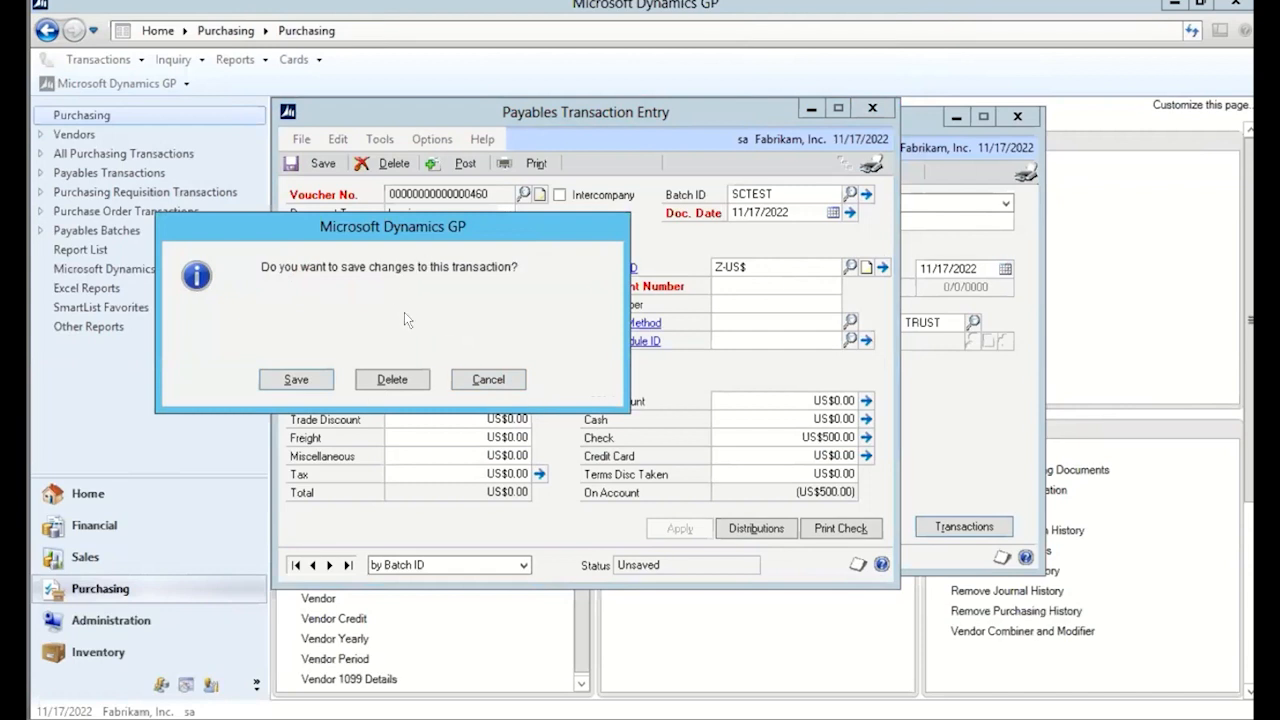
left_click(401, 386)
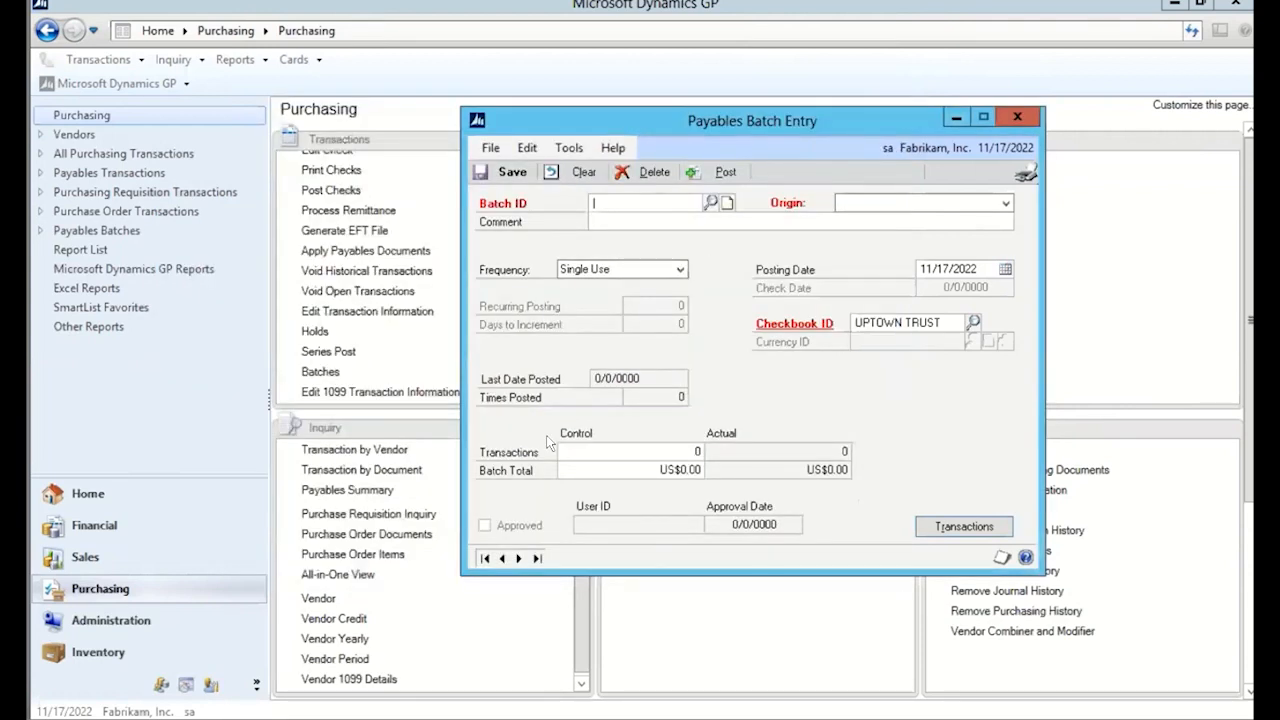
left_click(1020, 117)
Reopen Payables Batch Entry, load the SCTEST batch and open a blank payables transaction for it
left_click(318, 372)
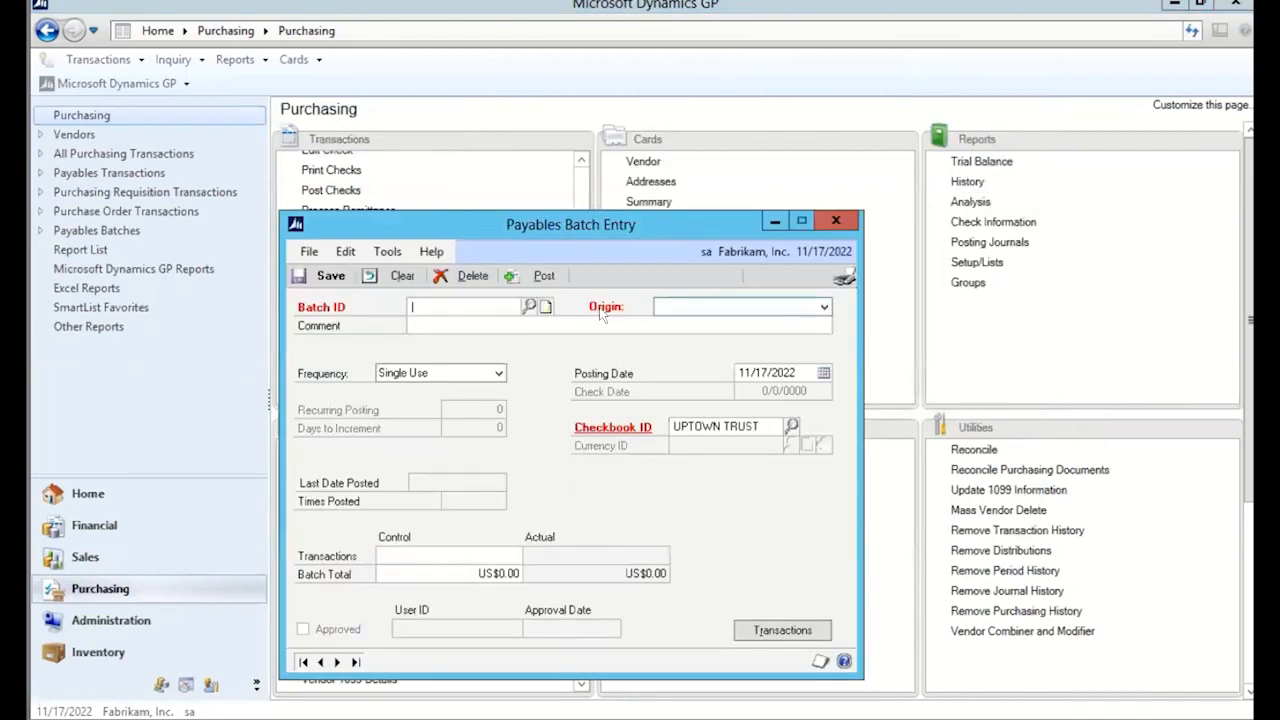
left_click(529, 307)
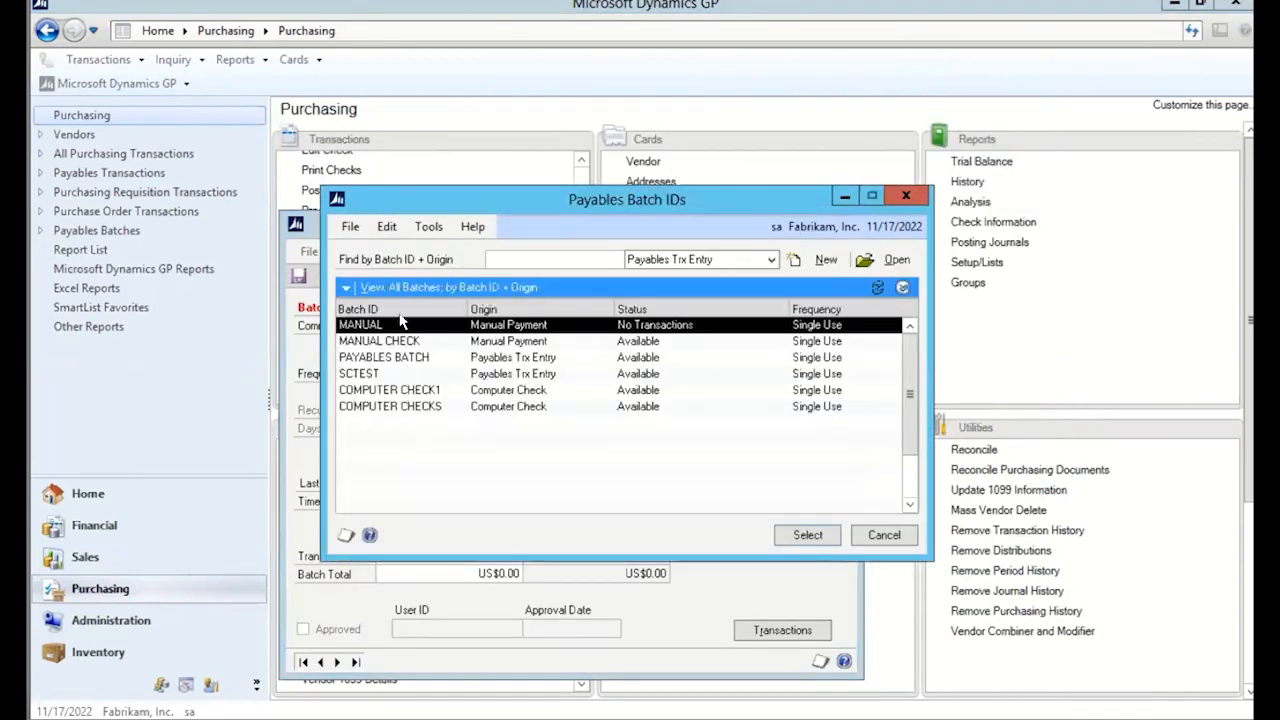
left_click(390, 374)
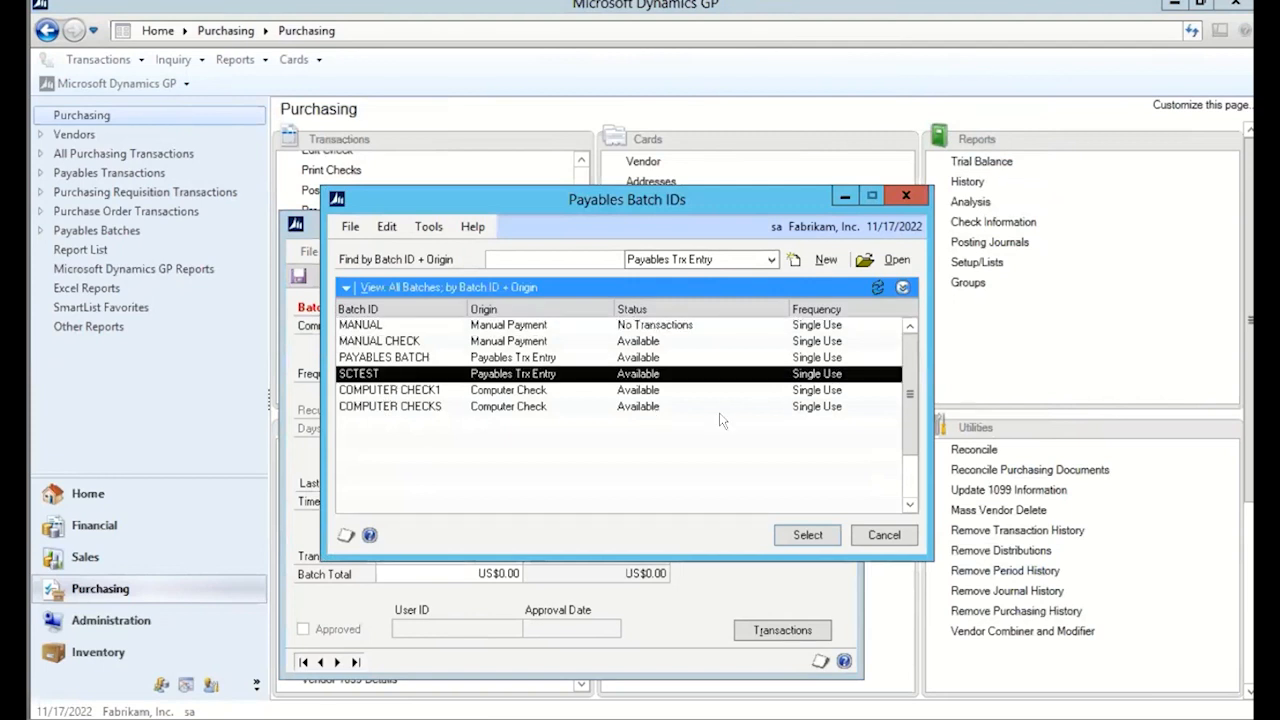
left_click(808, 534)
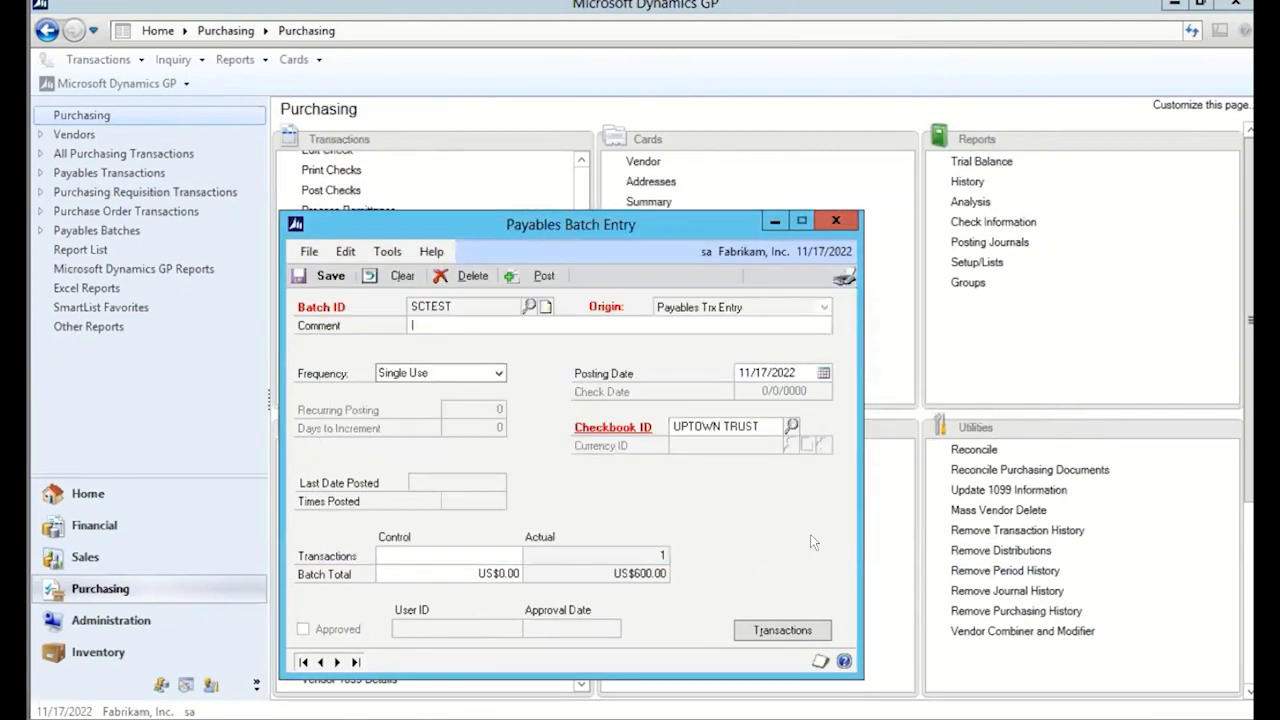
left_click(763, 634)
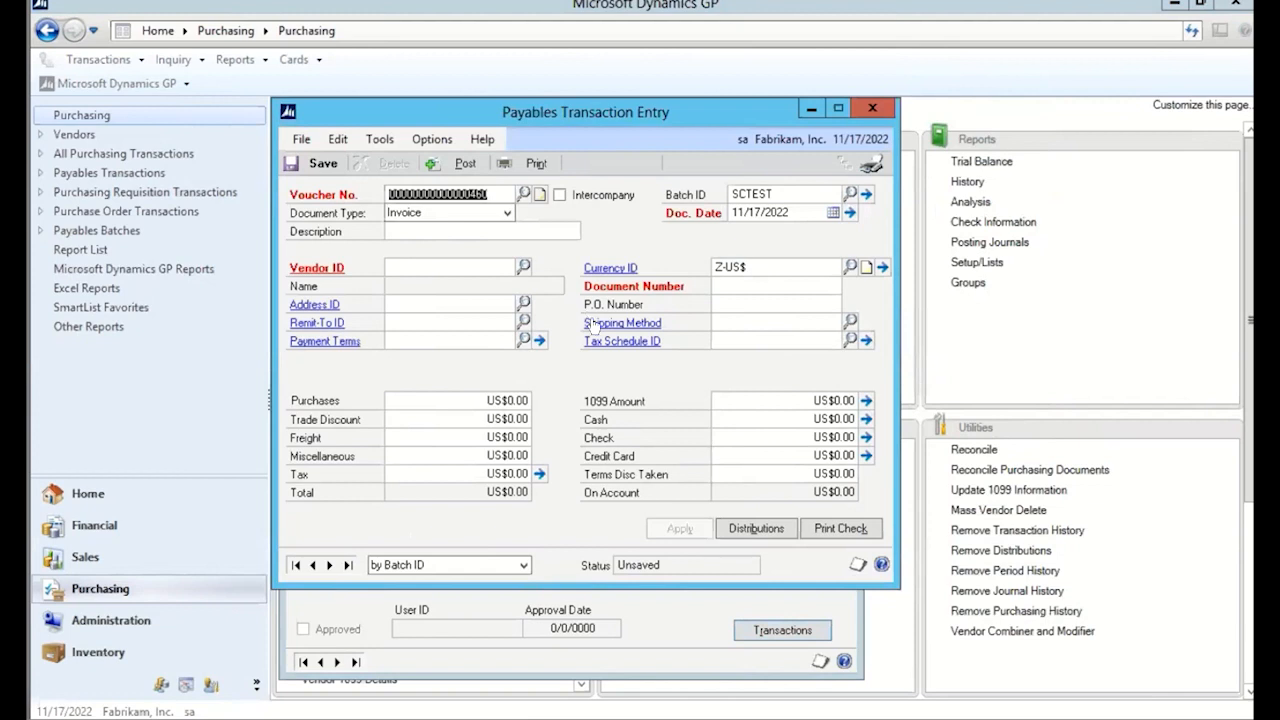
Try to open the blank transaction's distributions, dismiss the message, and set the vendor to A Travel Company
left_click(750, 534)
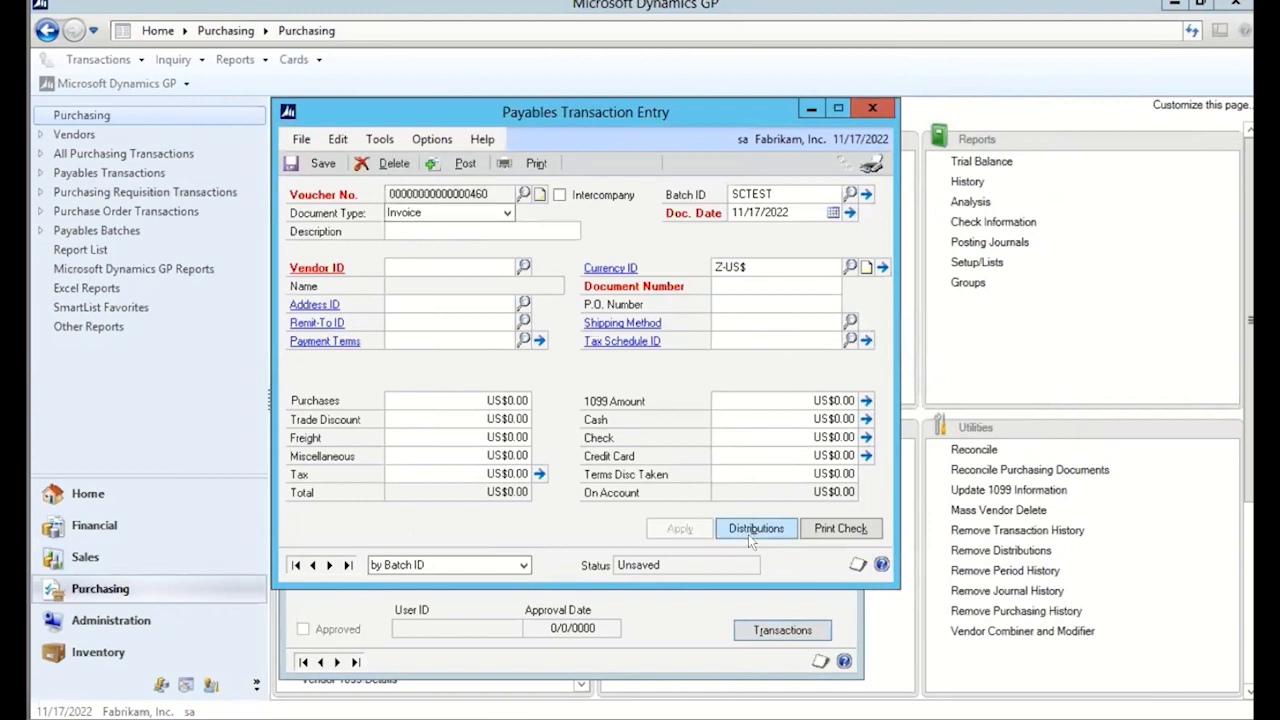
left_click(621, 424)
left_click(523, 267)
left_click(405, 324)
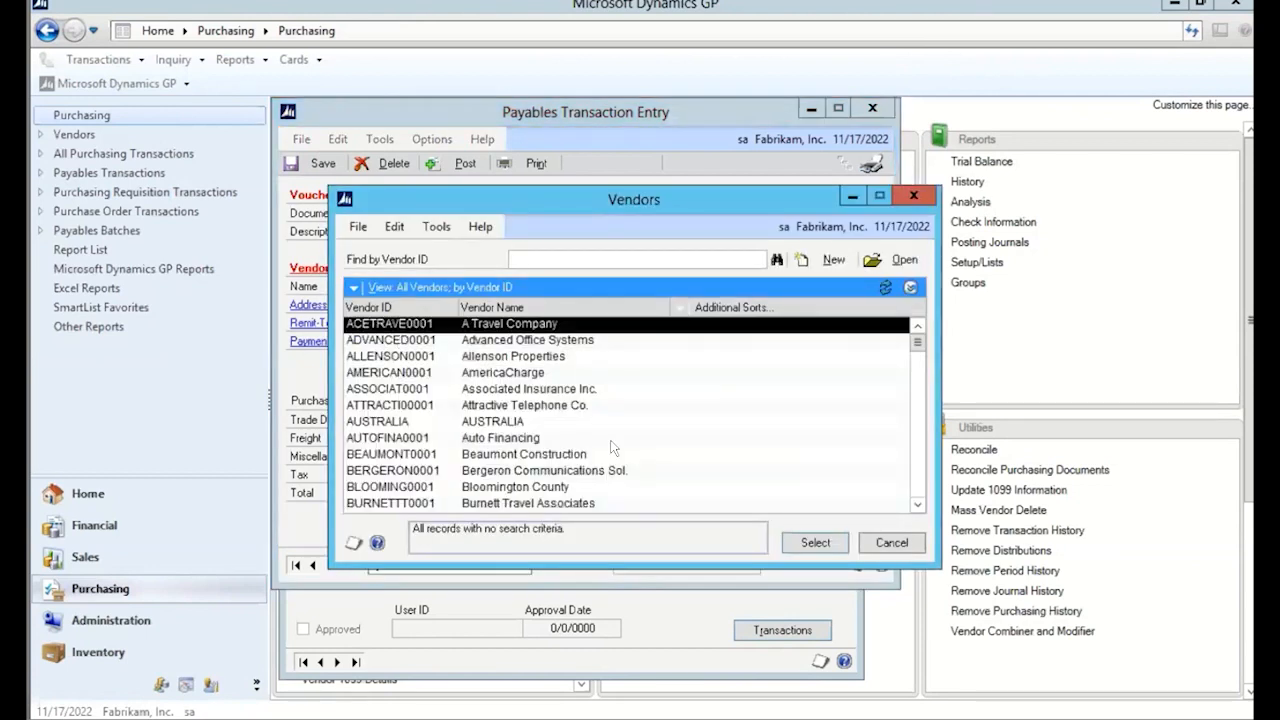
left_click(792, 545)
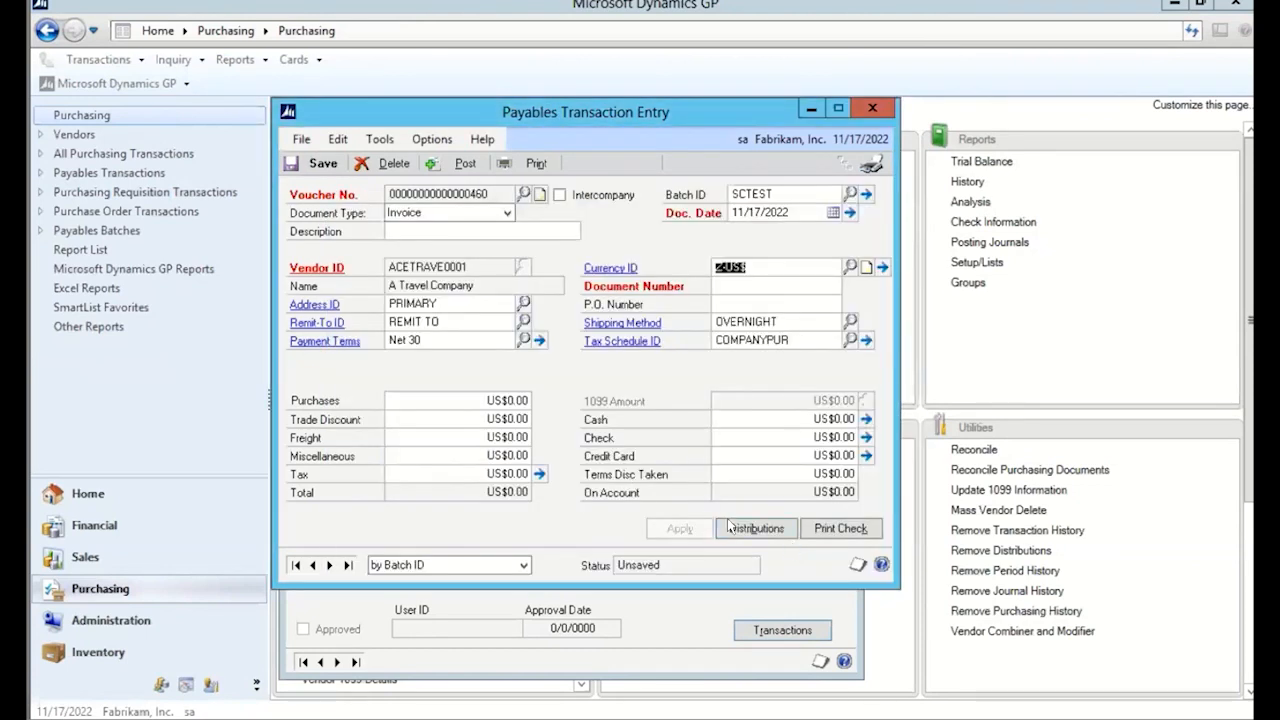
Examine the distributions of the blank A Travel Company transaction, opening them twice and closing them unchanged
left_click(758, 534)
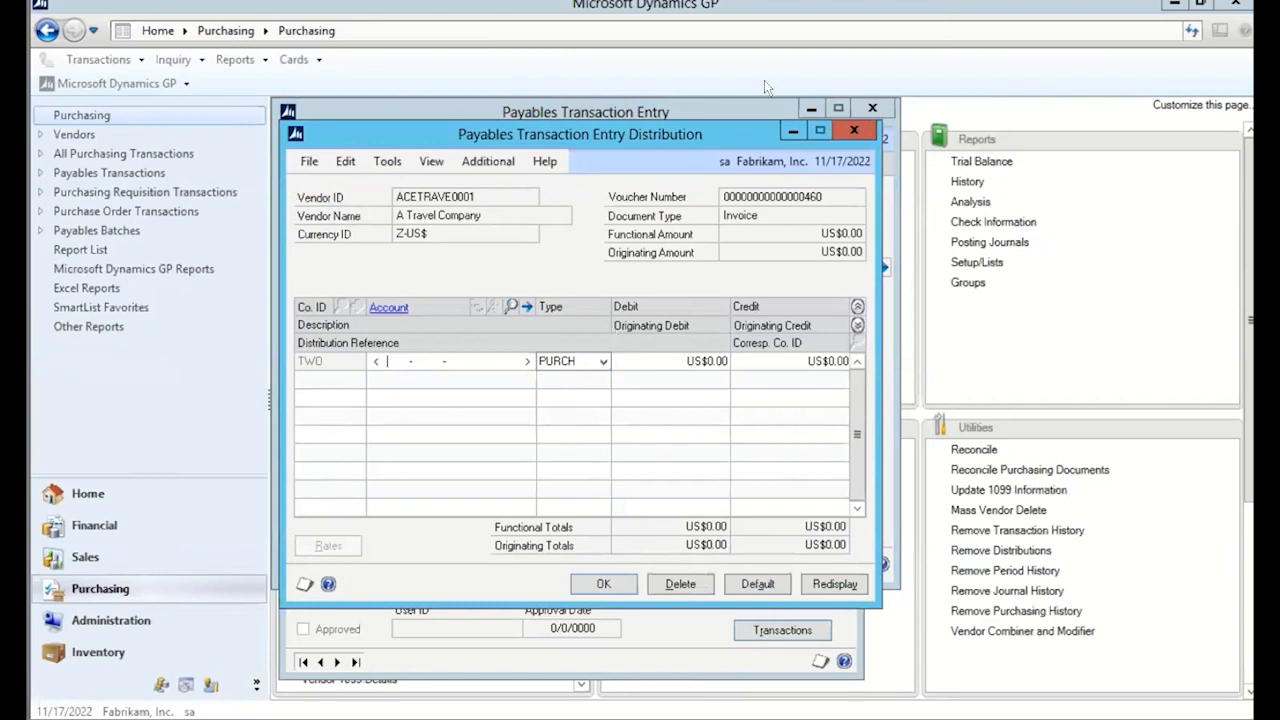
left_click_drag(714, 132, 1010, 132)
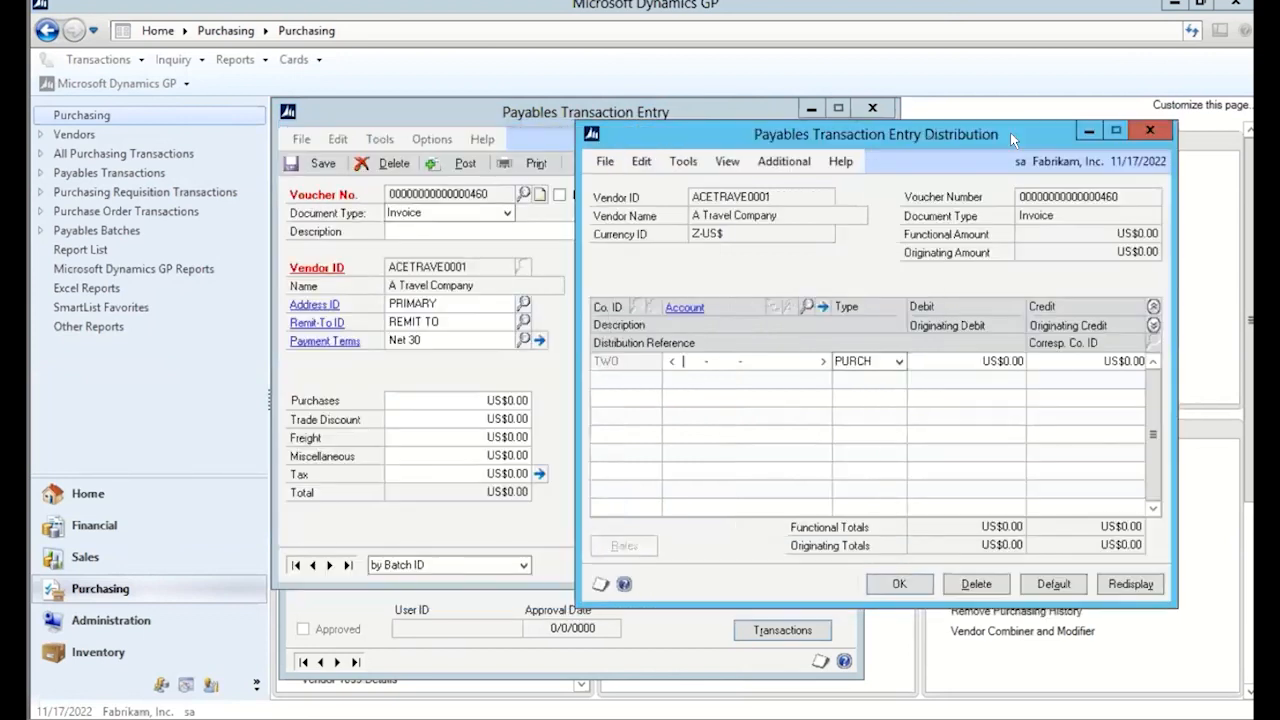
left_click(1143, 136)
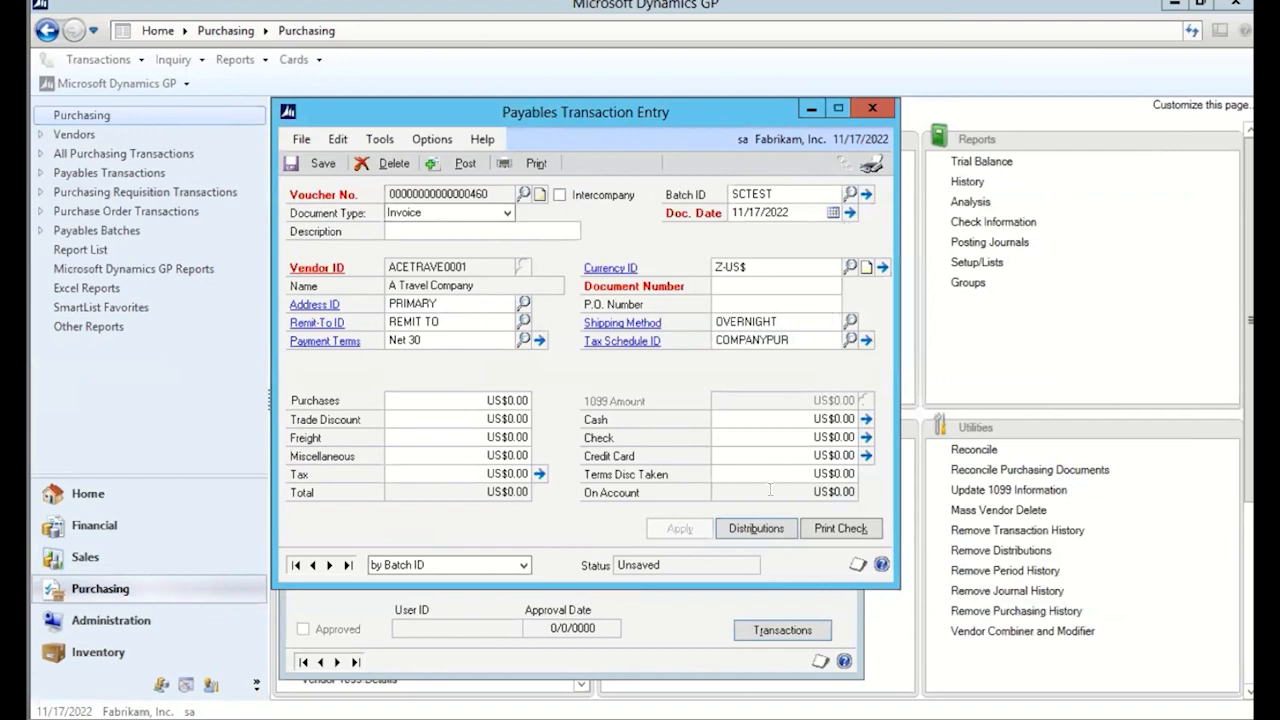
left_click(752, 533)
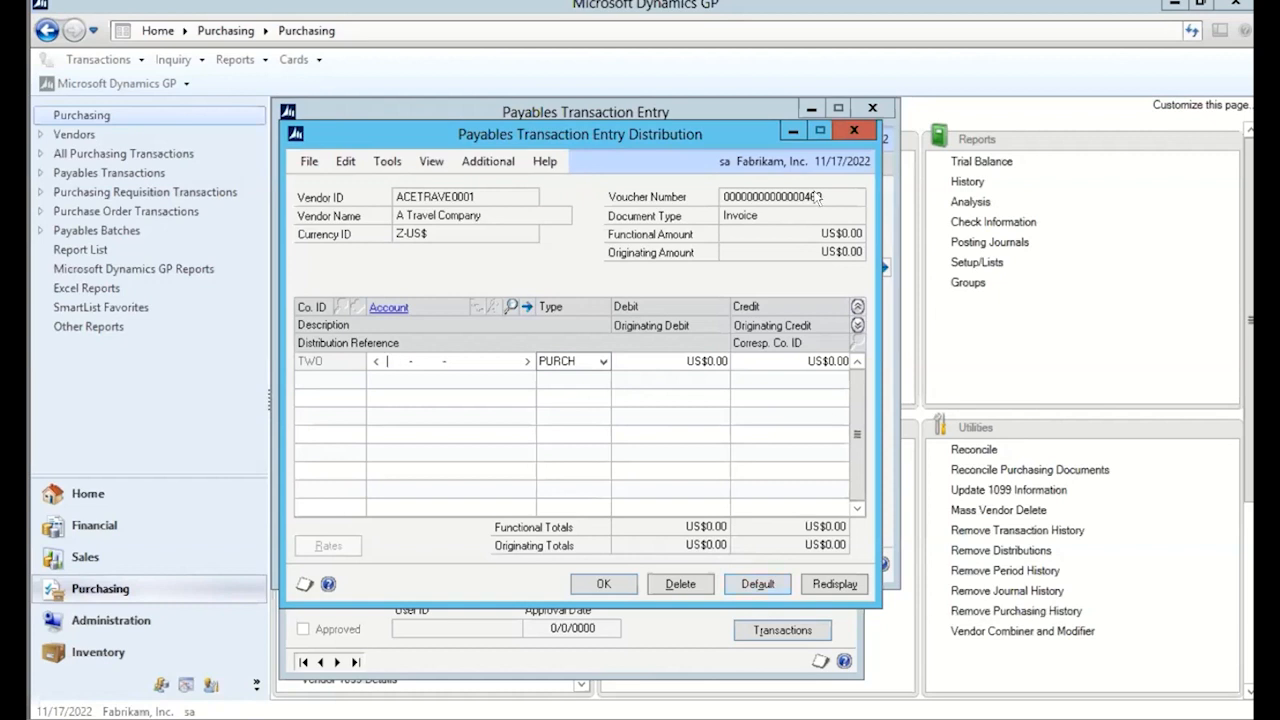
left_click(852, 130)
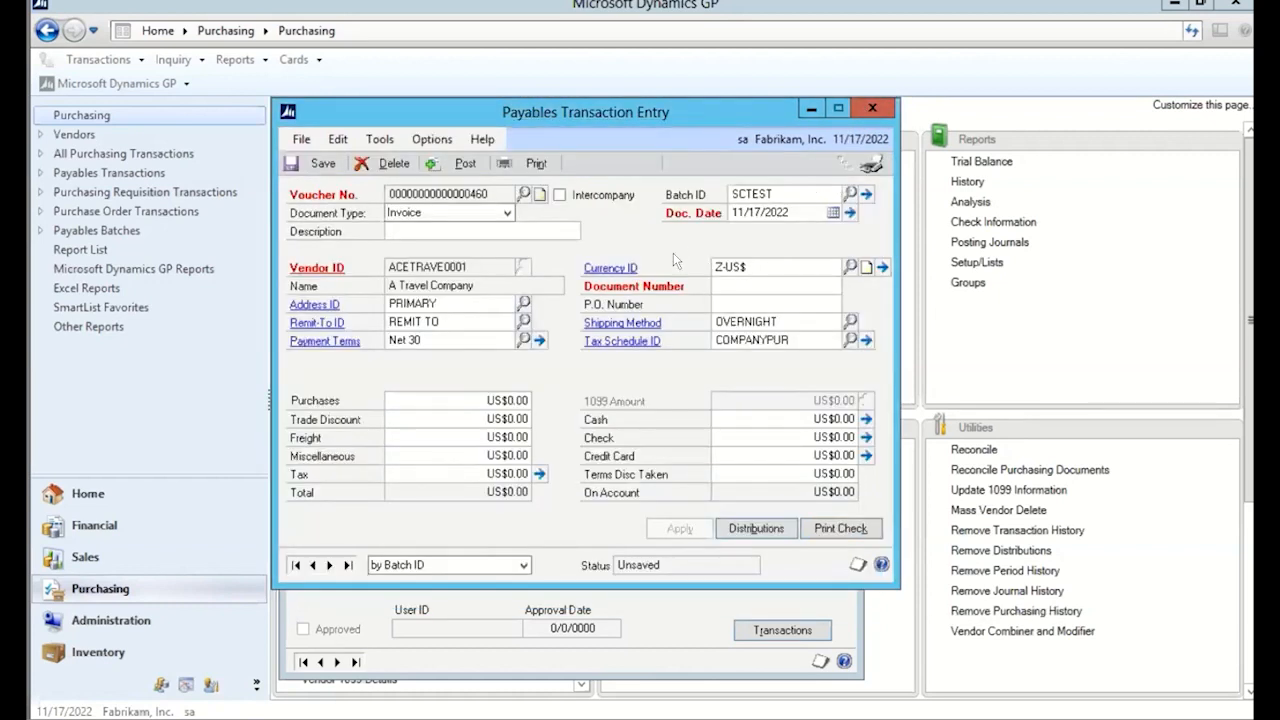
Close the A Travel Company transaction, deleting it instead of saving, and close Payables Batch Entry
left_click(872, 108)
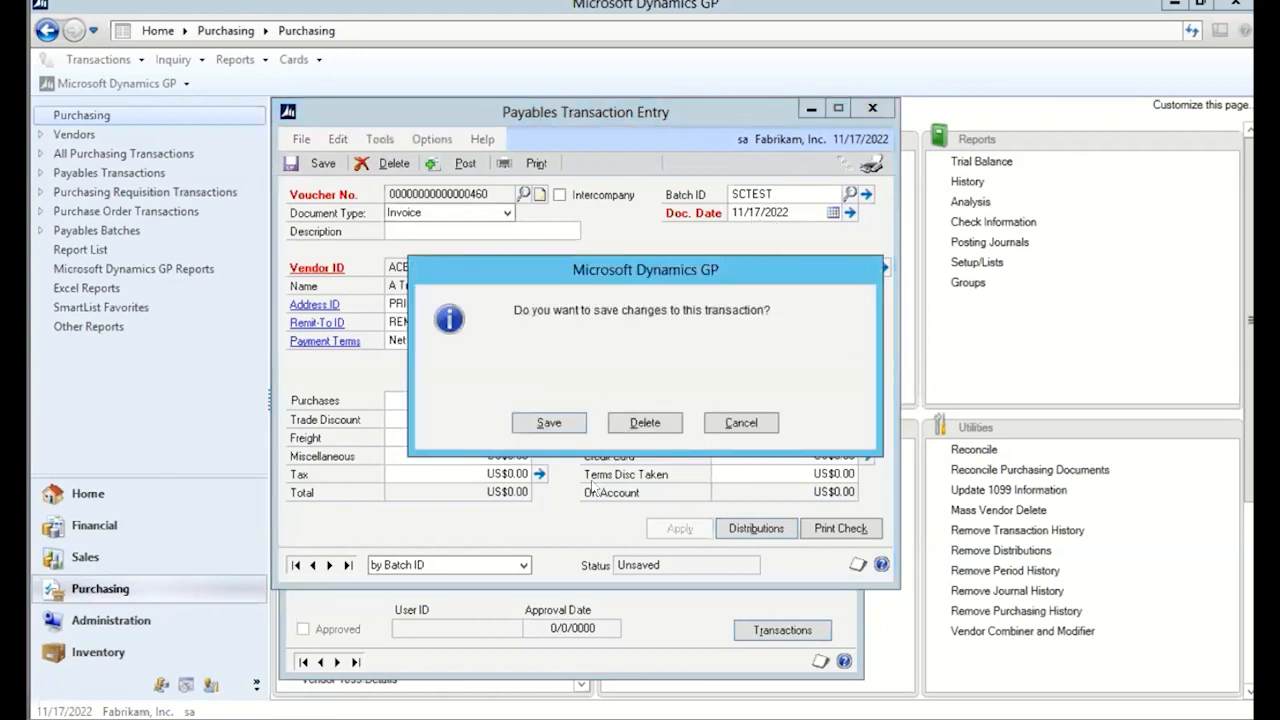
left_click(646, 423)
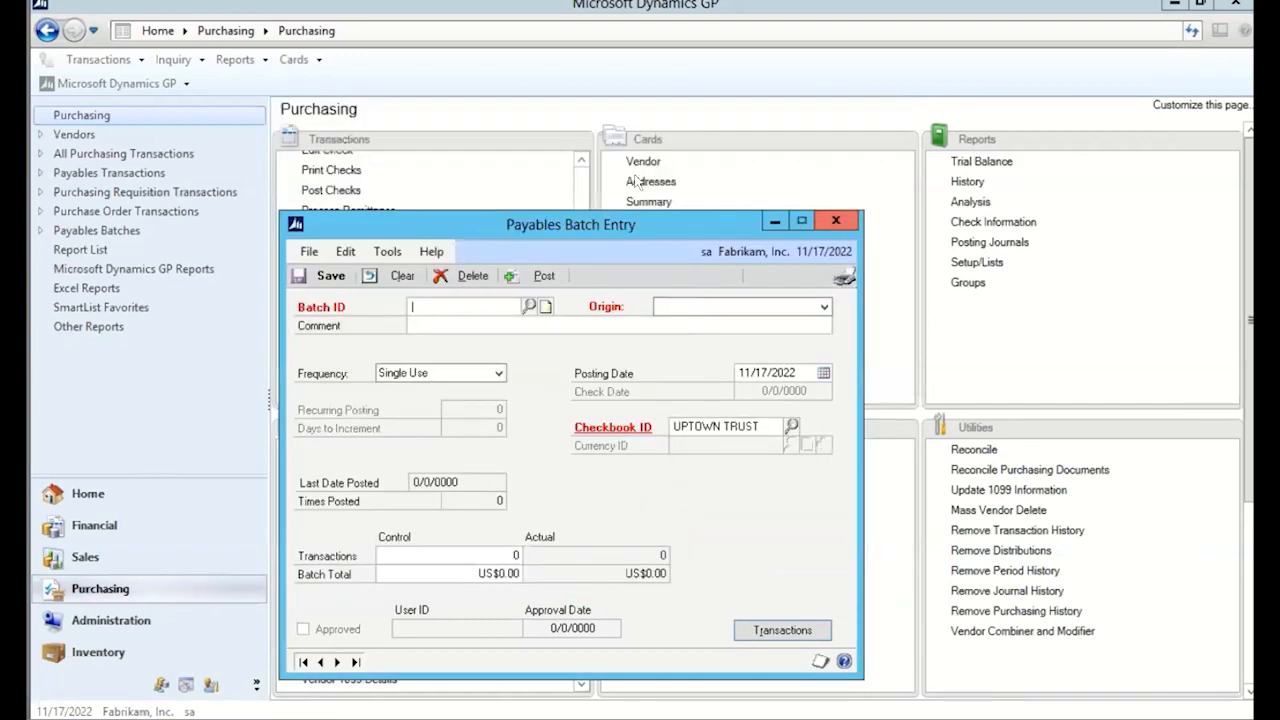
left_click(834, 221)
Open a new payables transaction outside any batch and set its vendor to A Travel Company (ACETRAVE0001)
left_click_drag(580, 312, 580, 252)
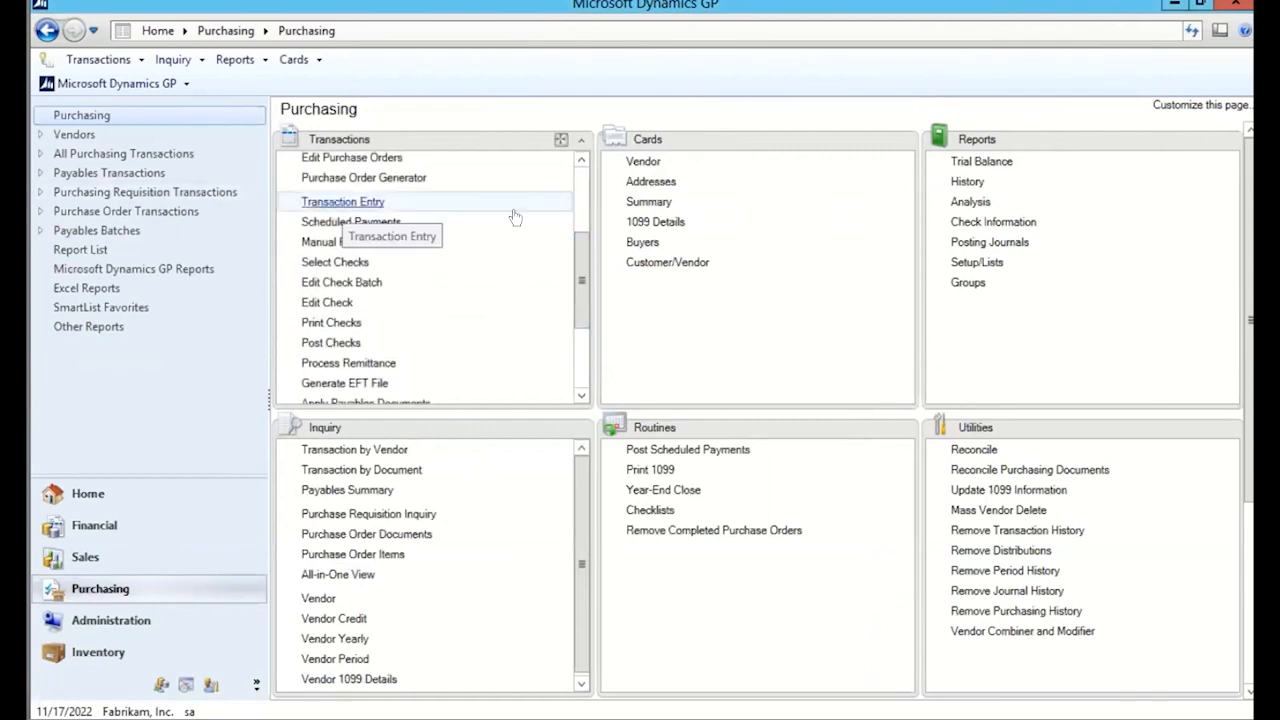
left_click(342, 201)
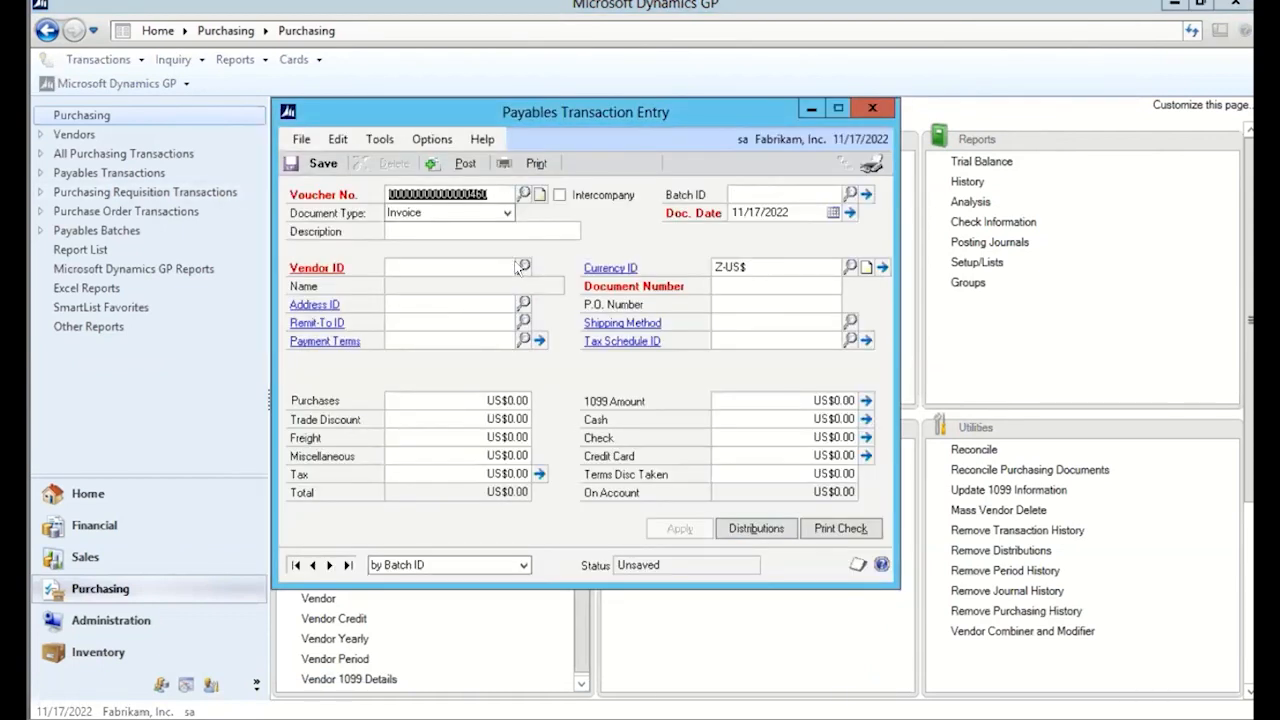
left_click(523, 265)
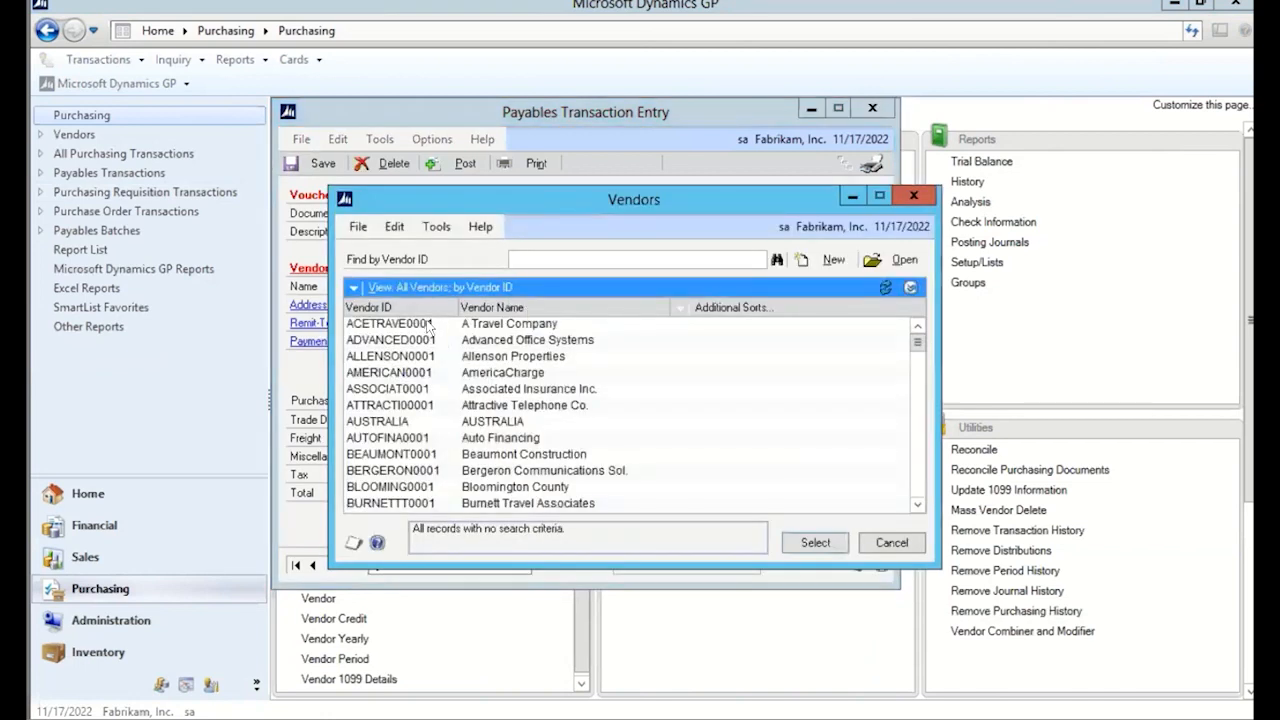
left_click(427, 324)
left_click(810, 542)
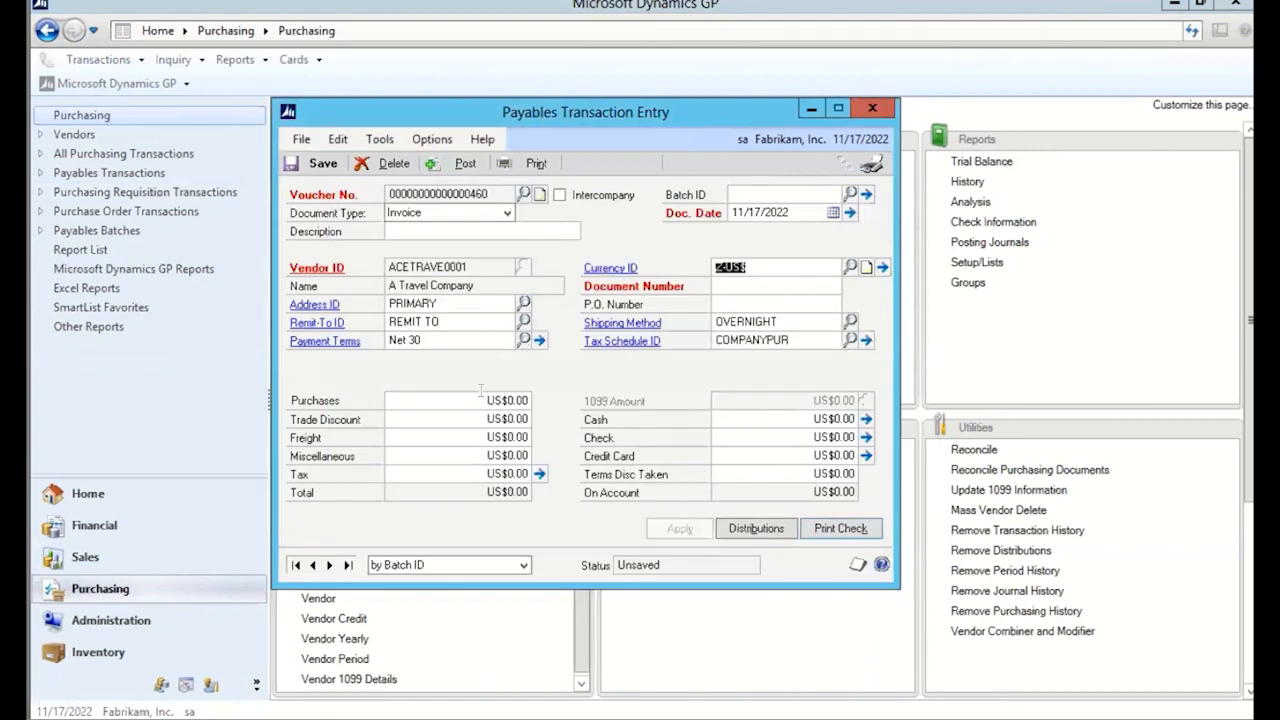
Enter US$900.00 as the purchases amount and check the invoice's account distributions
left_click(520, 401)
type("900")
key("Tab")
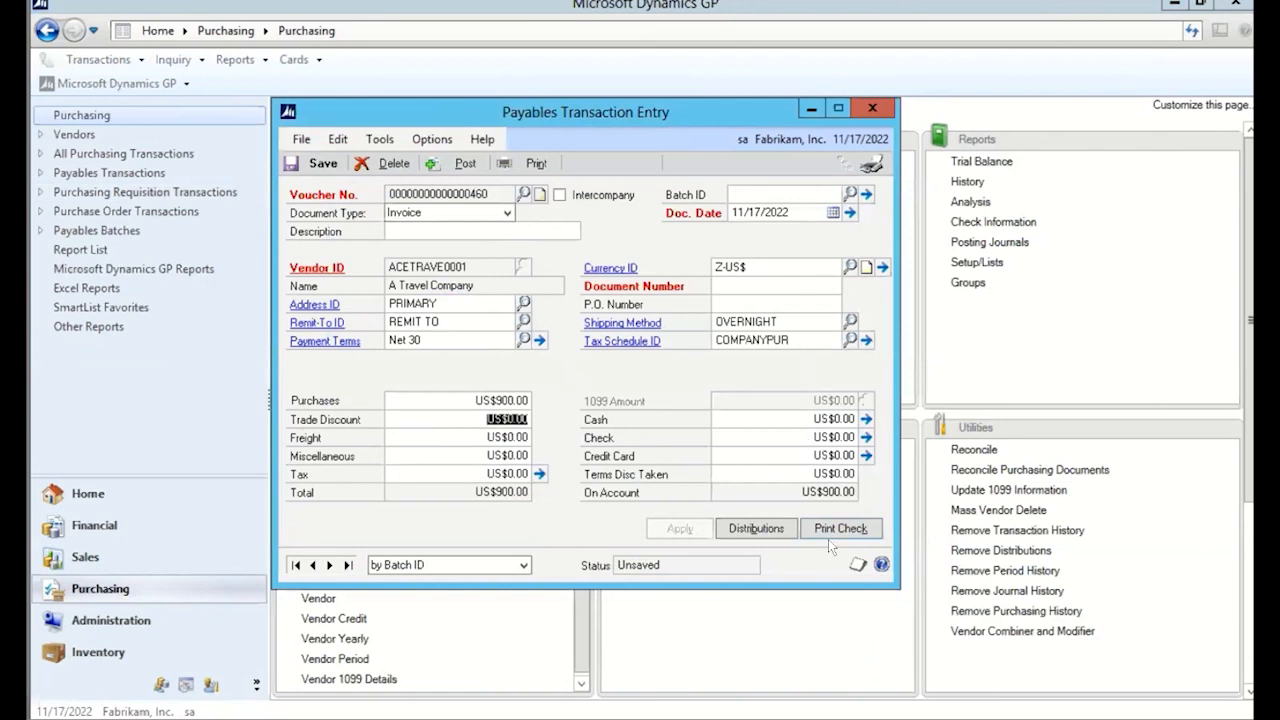
left_click(779, 535)
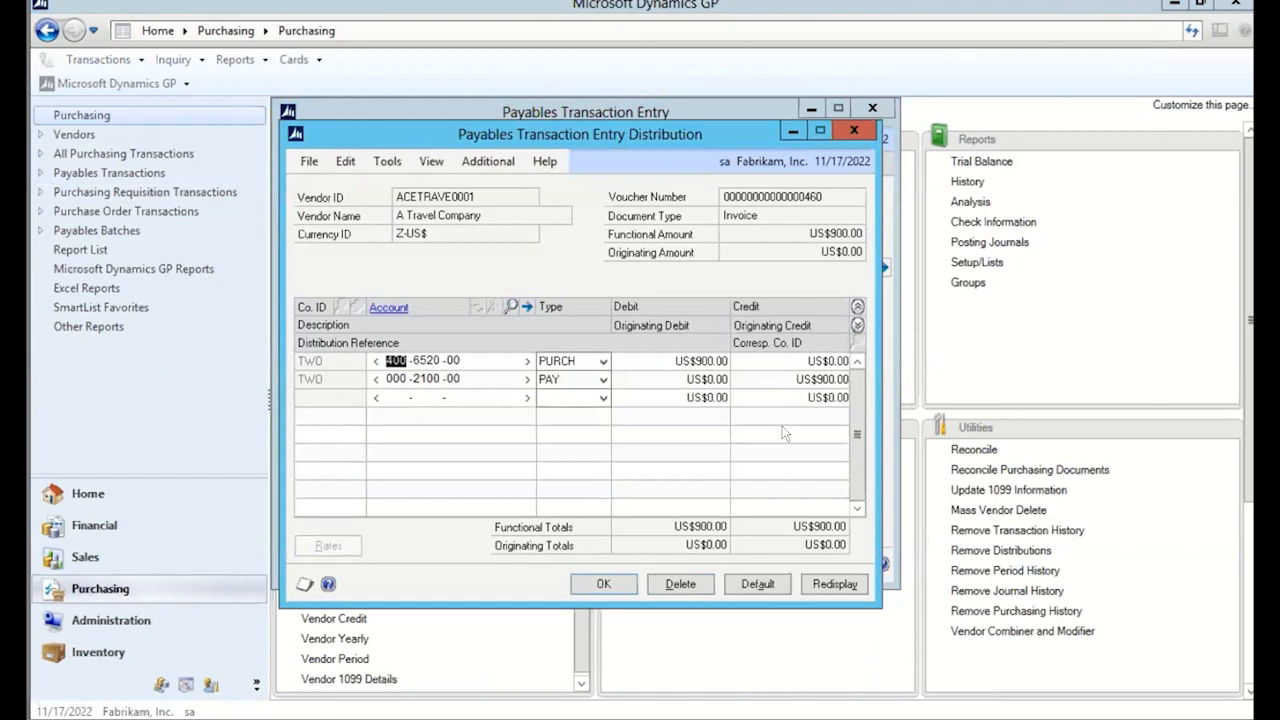
left_click(603, 583)
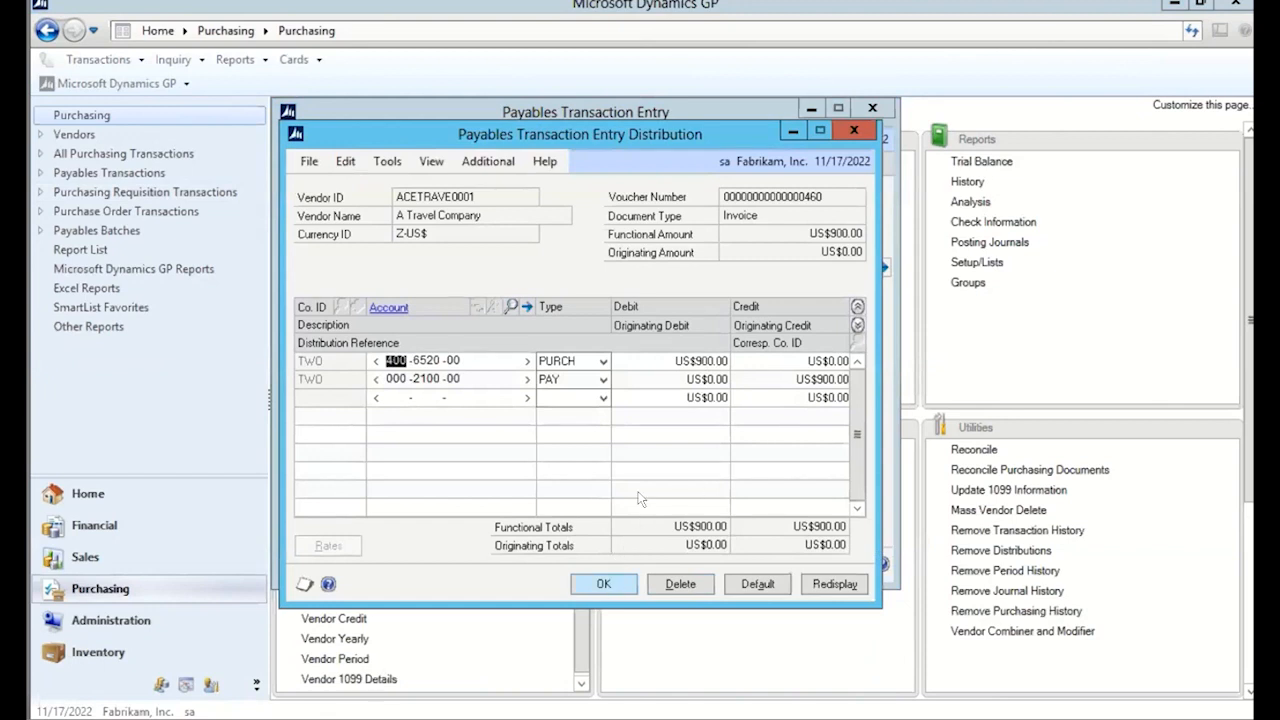
Assign the invoice to a new batch SACTEST, creating and saving the batch with its default settings
left_click(822, 200)
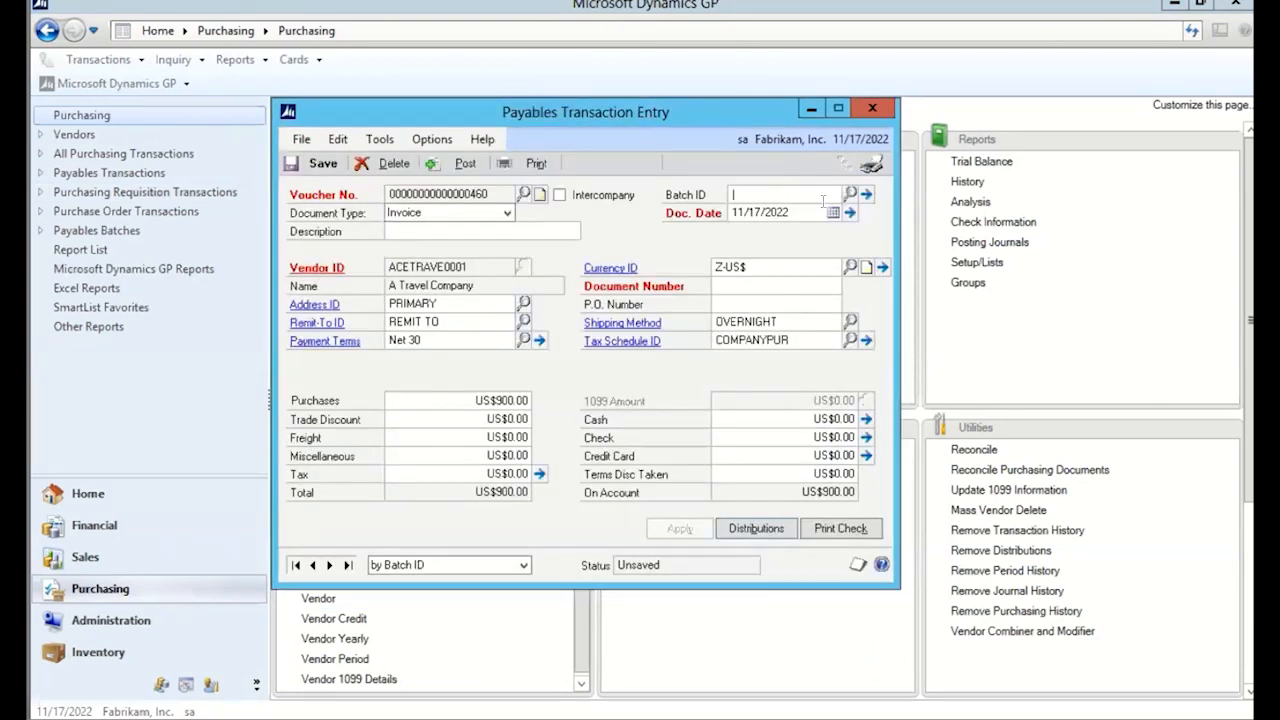
type("SACTEST")
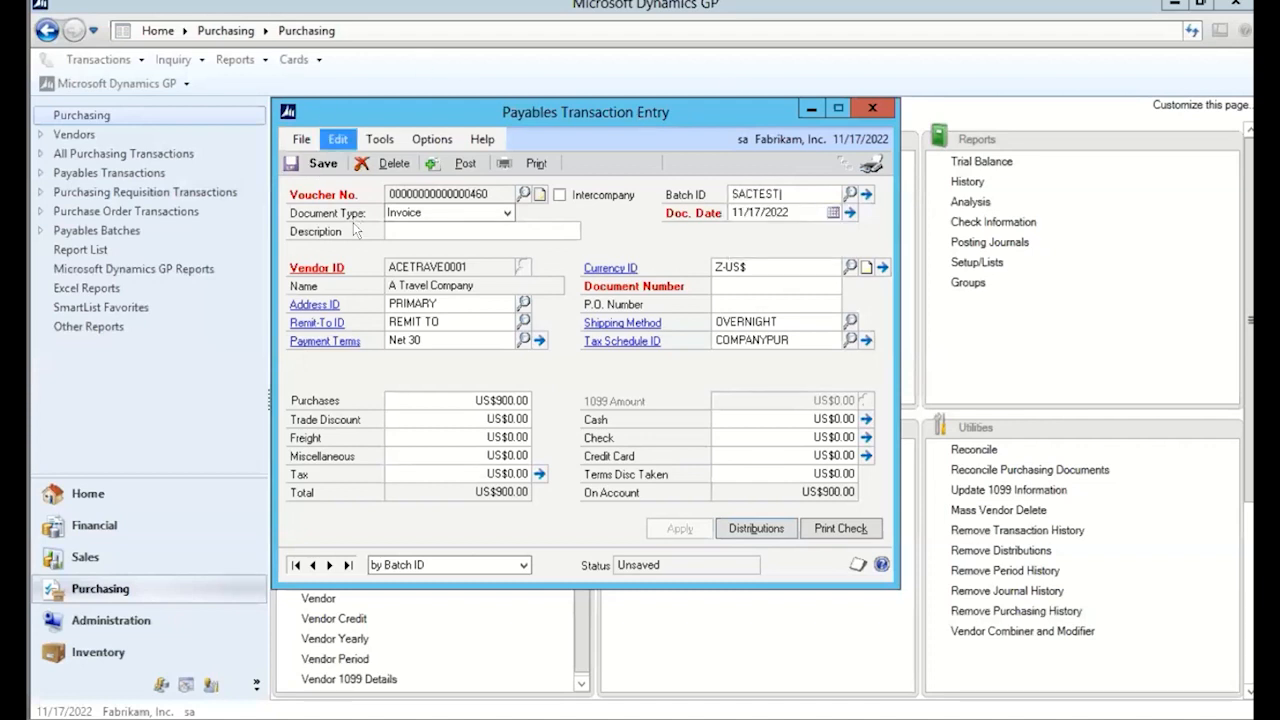
key("Tab")
left_click(607, 423)
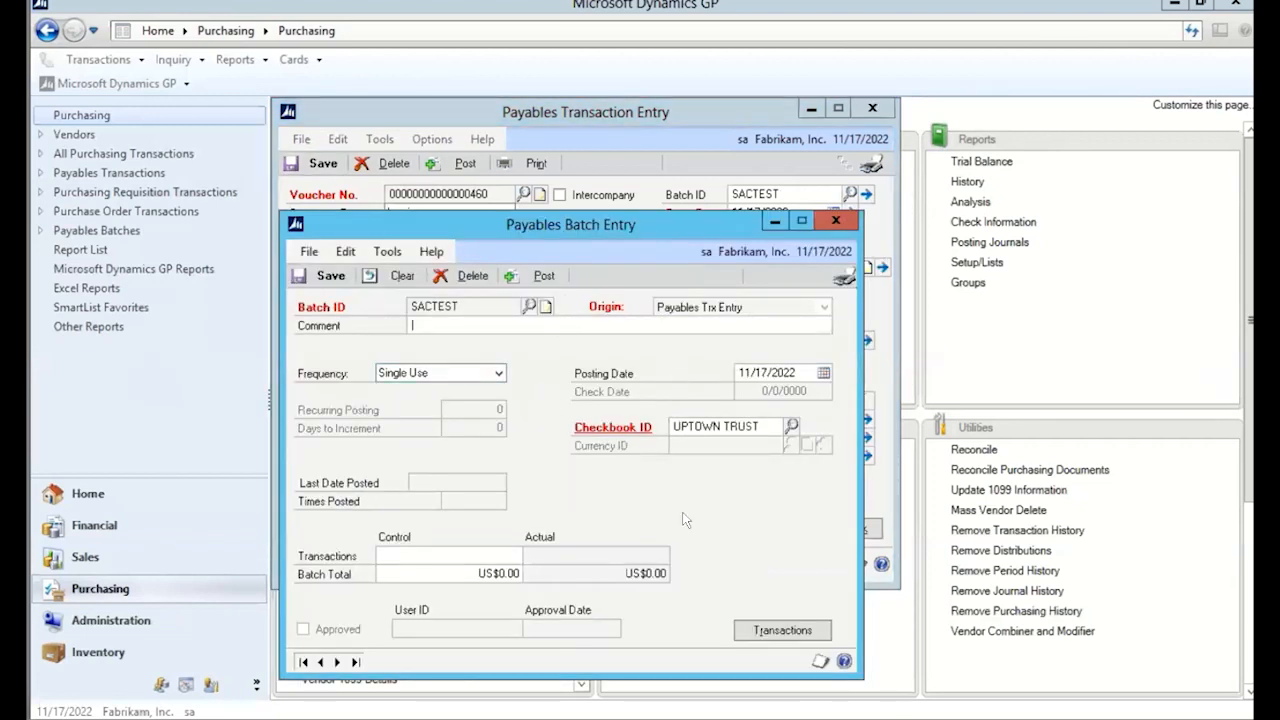
left_click(328, 276)
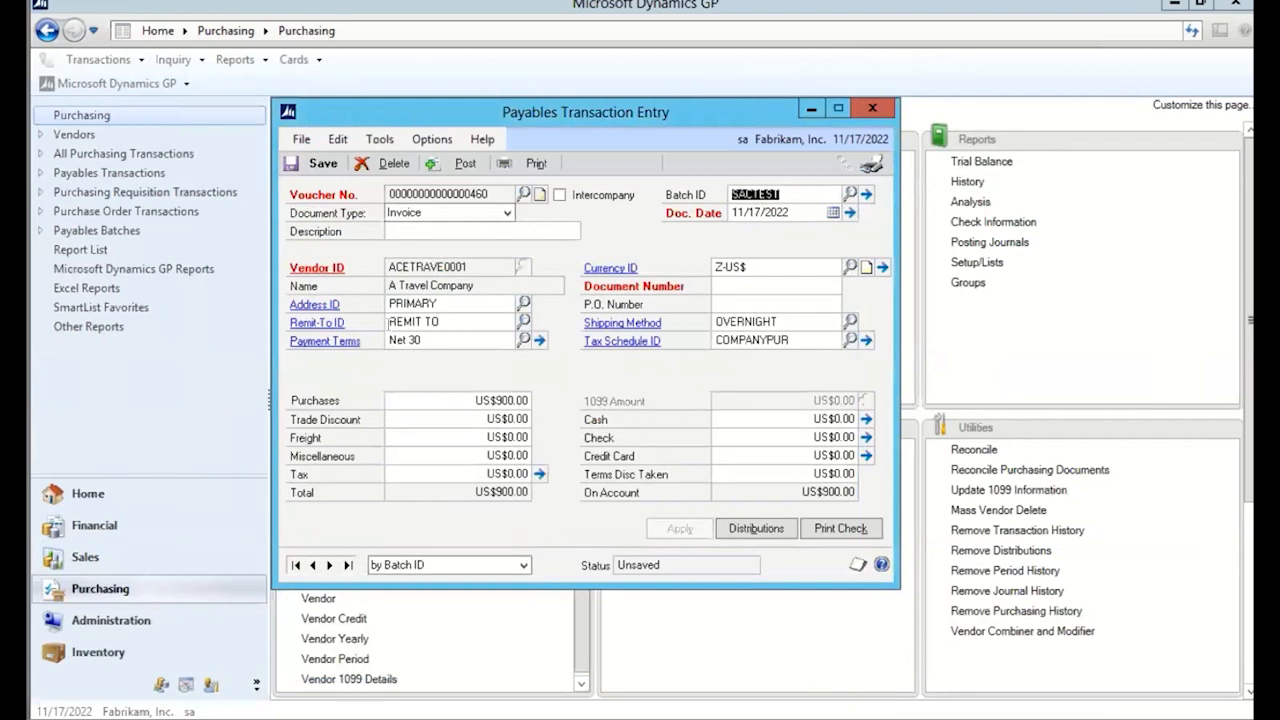
Try to save the invoice, dismiss the message, enter document number 777 and save the transaction
left_click(326, 168)
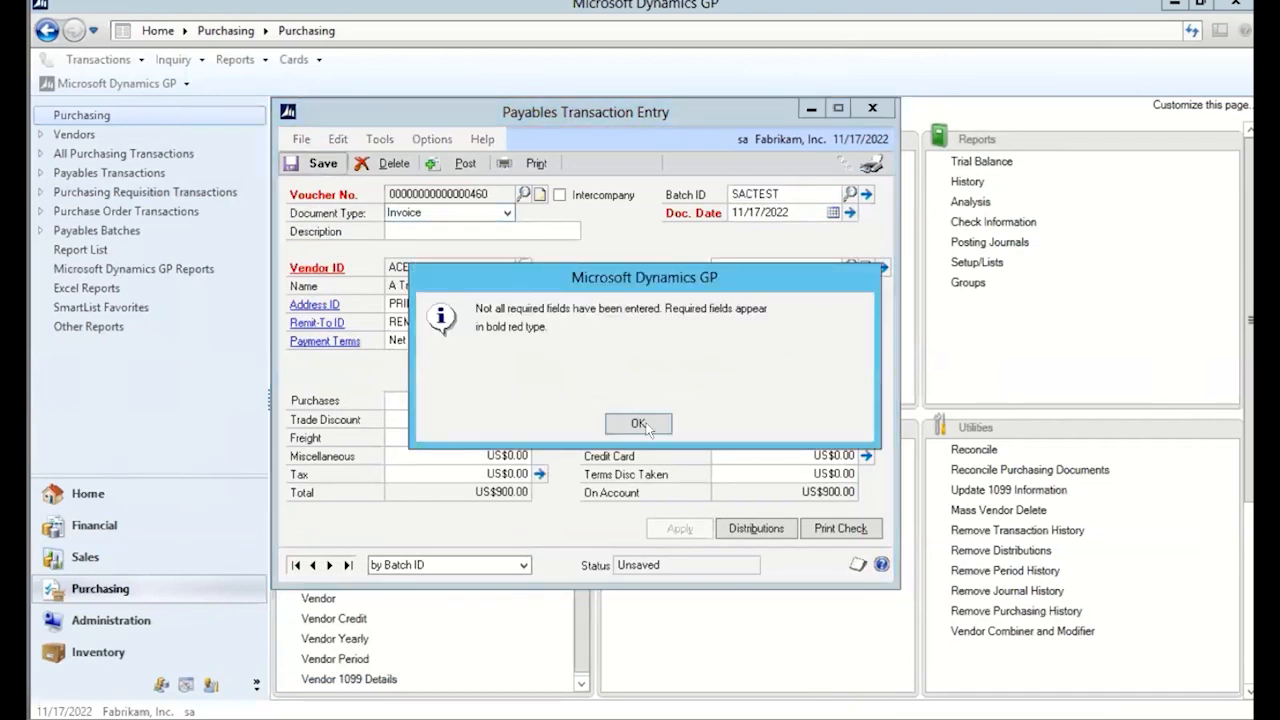
left_click(648, 422)
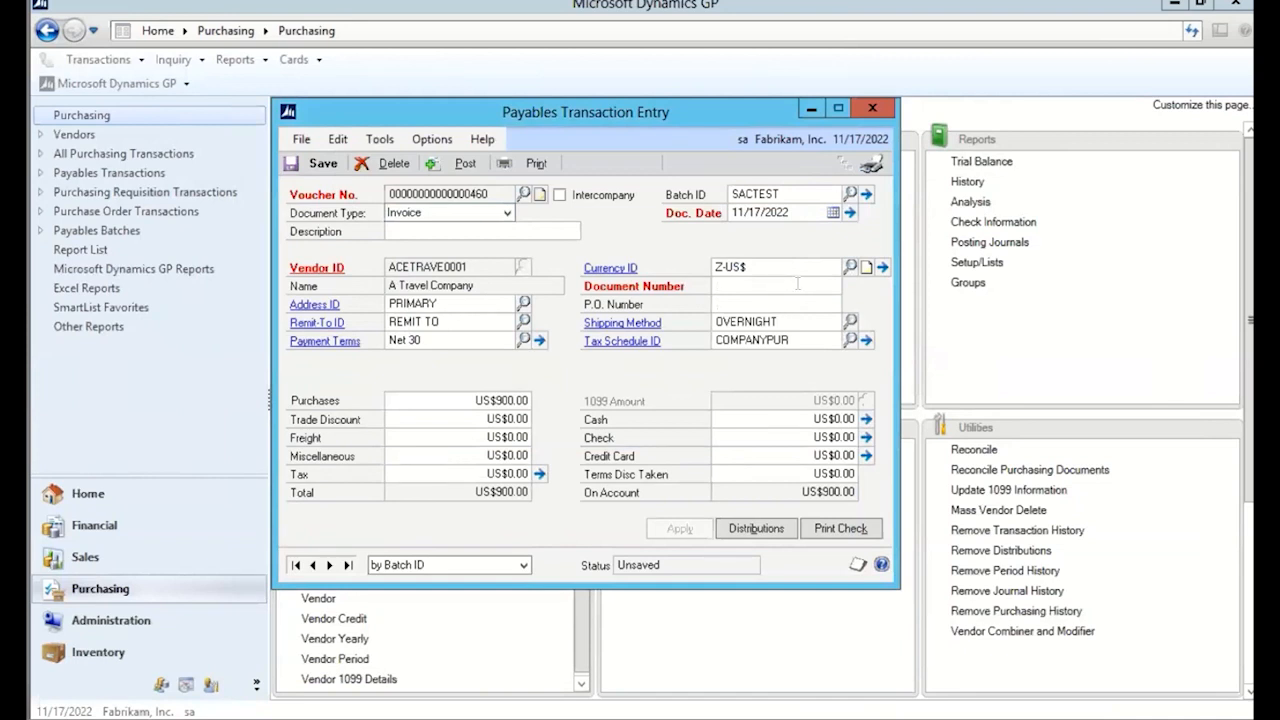
type("777")
left_click(319, 165)
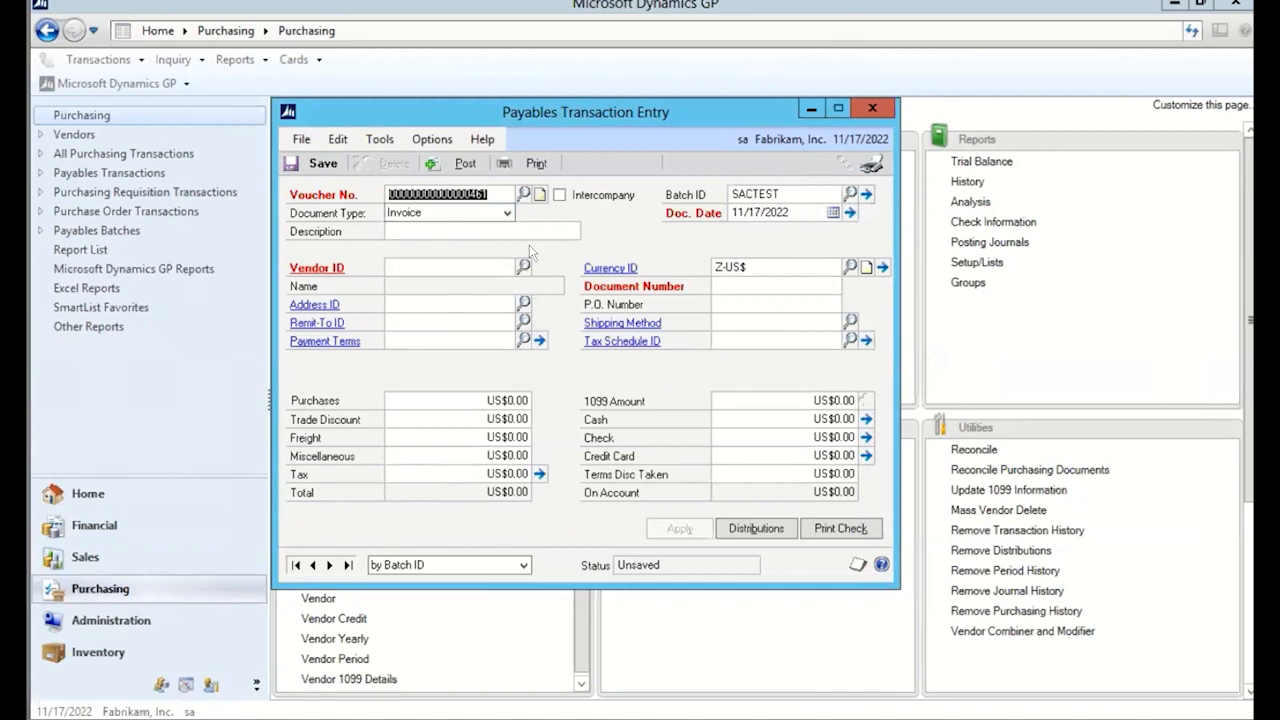
Look up the existing vouchers and reload the A Travel Company voucher in batch SACTEST
left_click(525, 195)
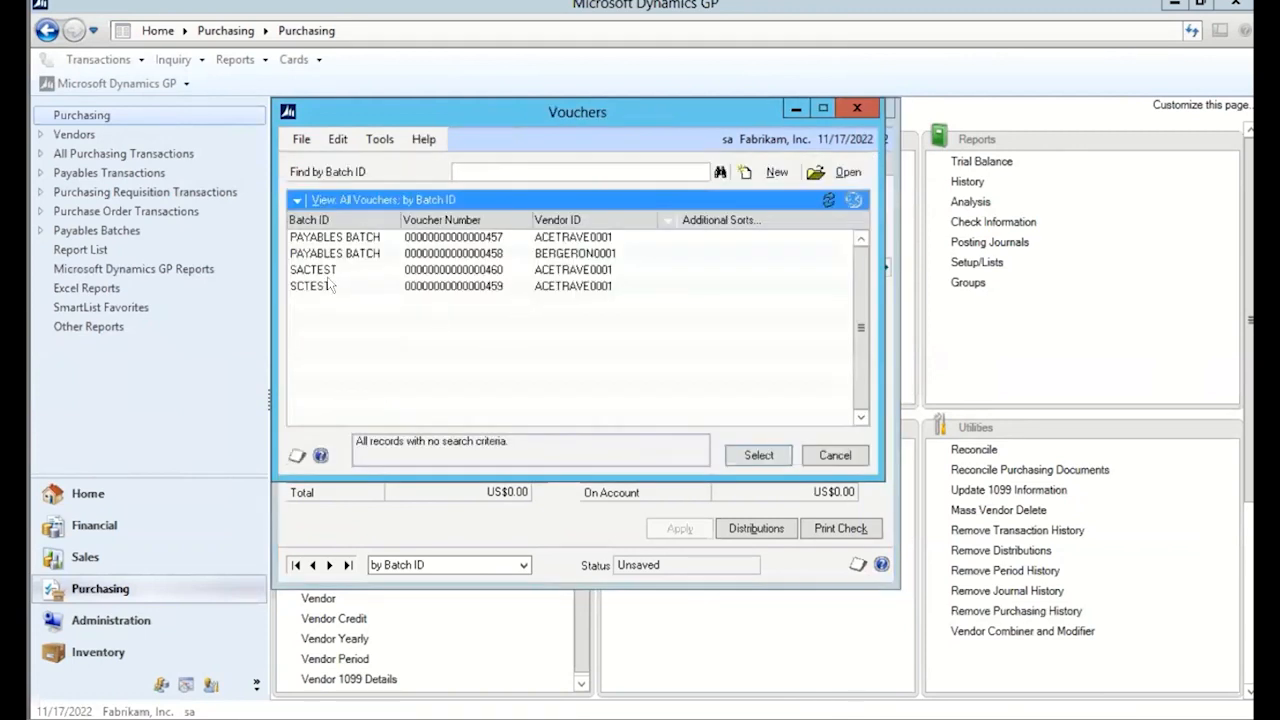
left_click(332, 285)
left_click(436, 270)
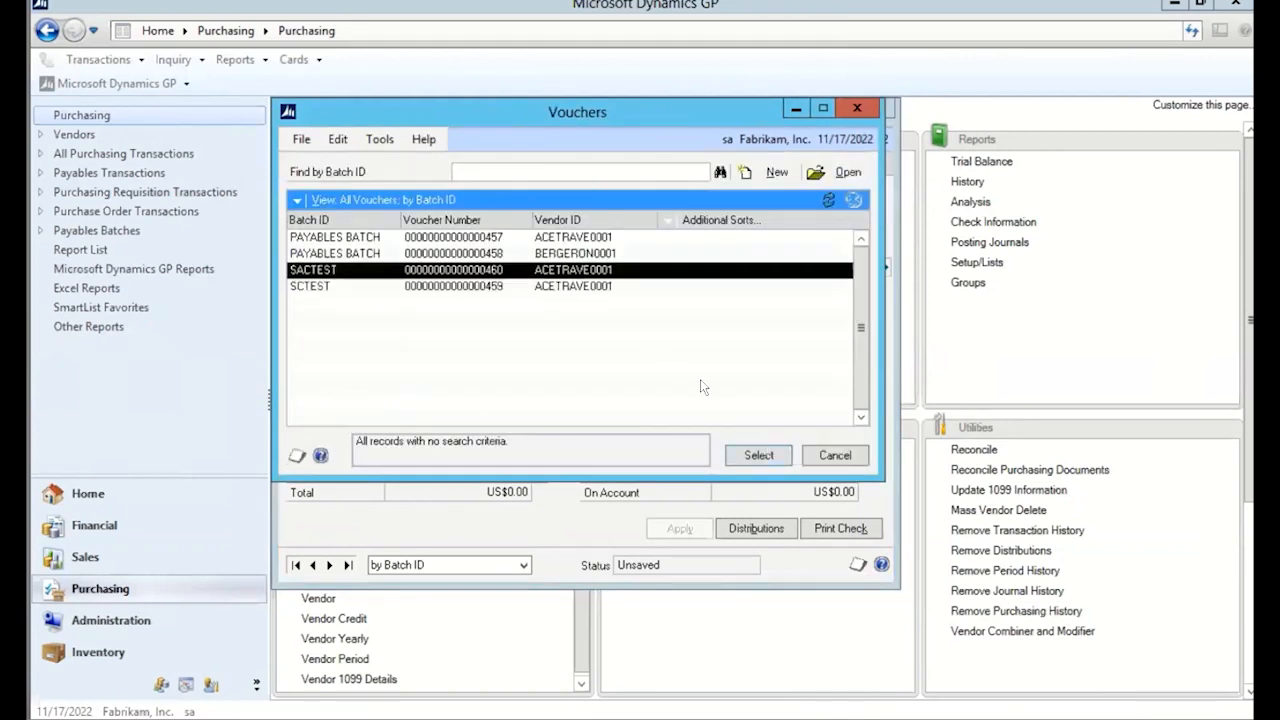
left_click(758, 455)
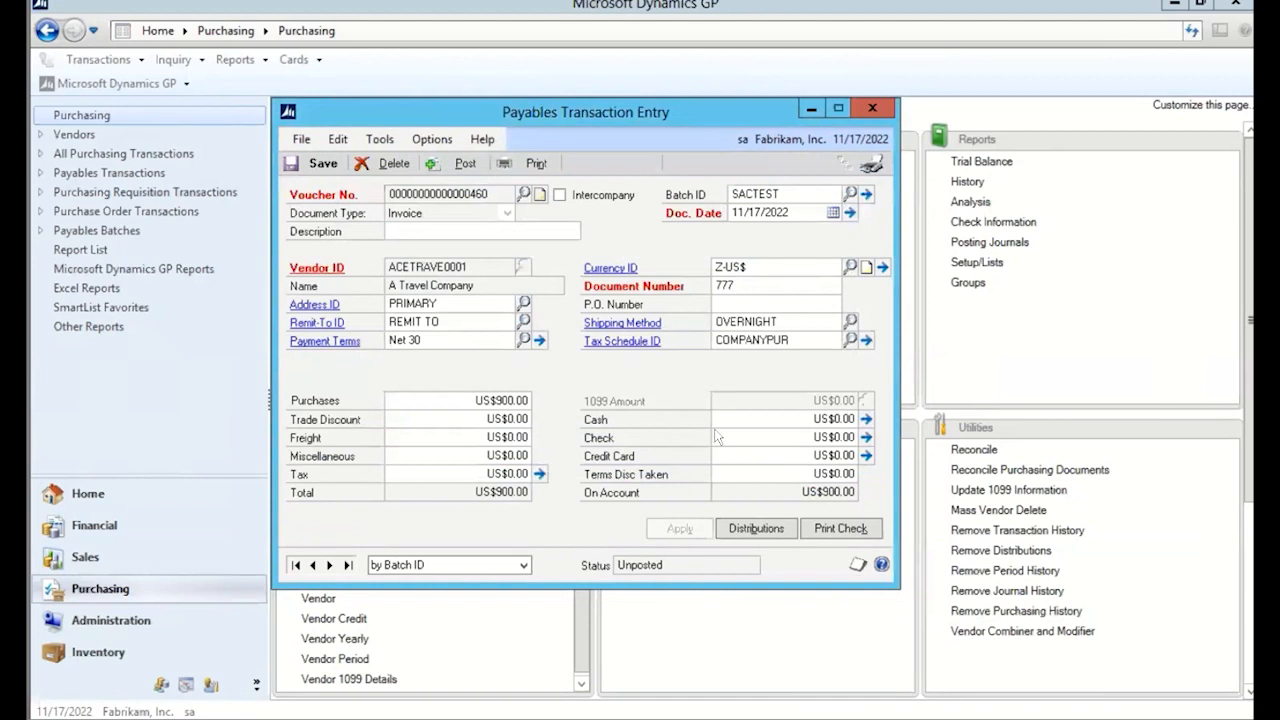
Set the invoice's purchases to US$1,200.00 and reset its distributions to the defaults, accepting deletion of the existing entries
left_click(510, 401)
type("1,200")
left_click(752, 530)
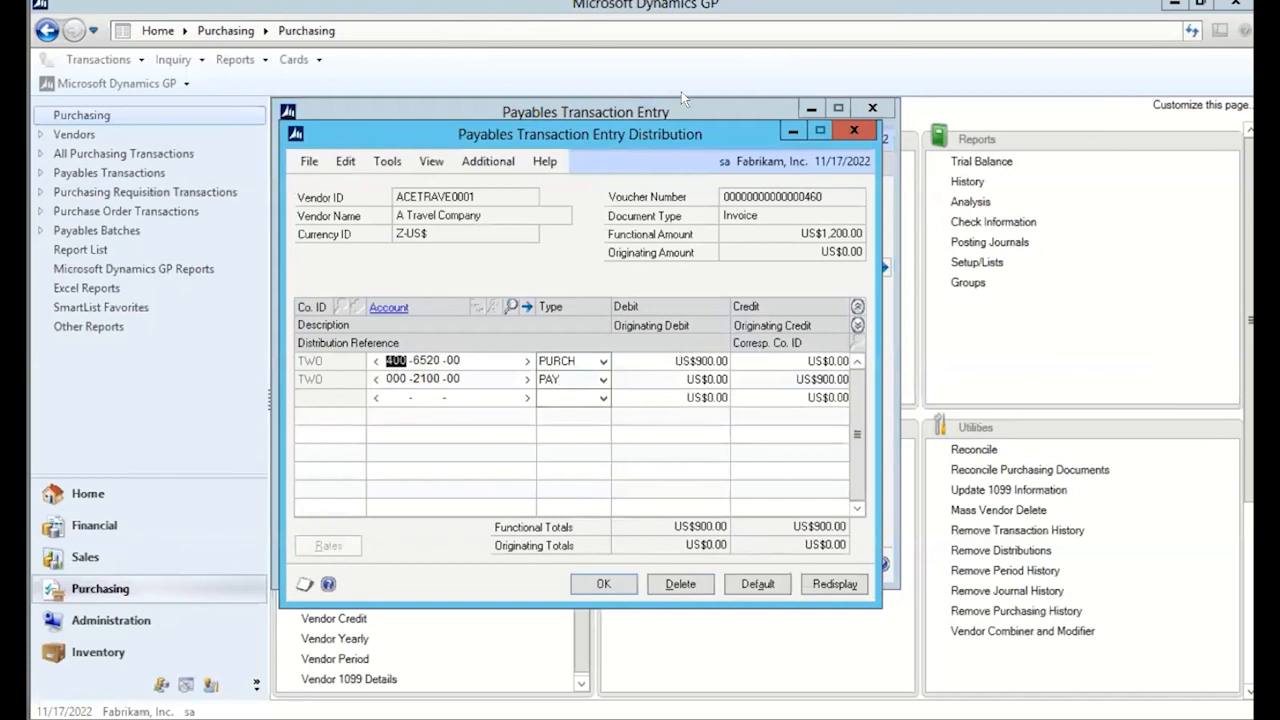
left_click_drag(690, 138, 945, 121)
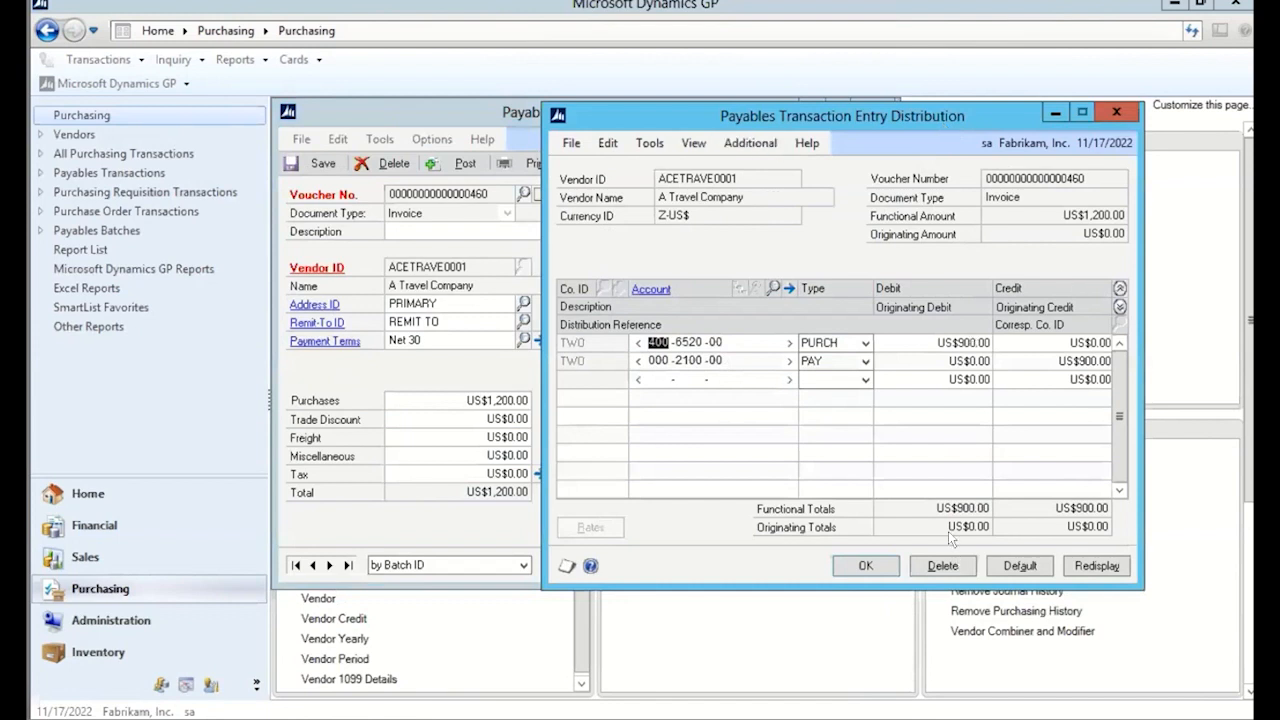
left_click(1020, 566)
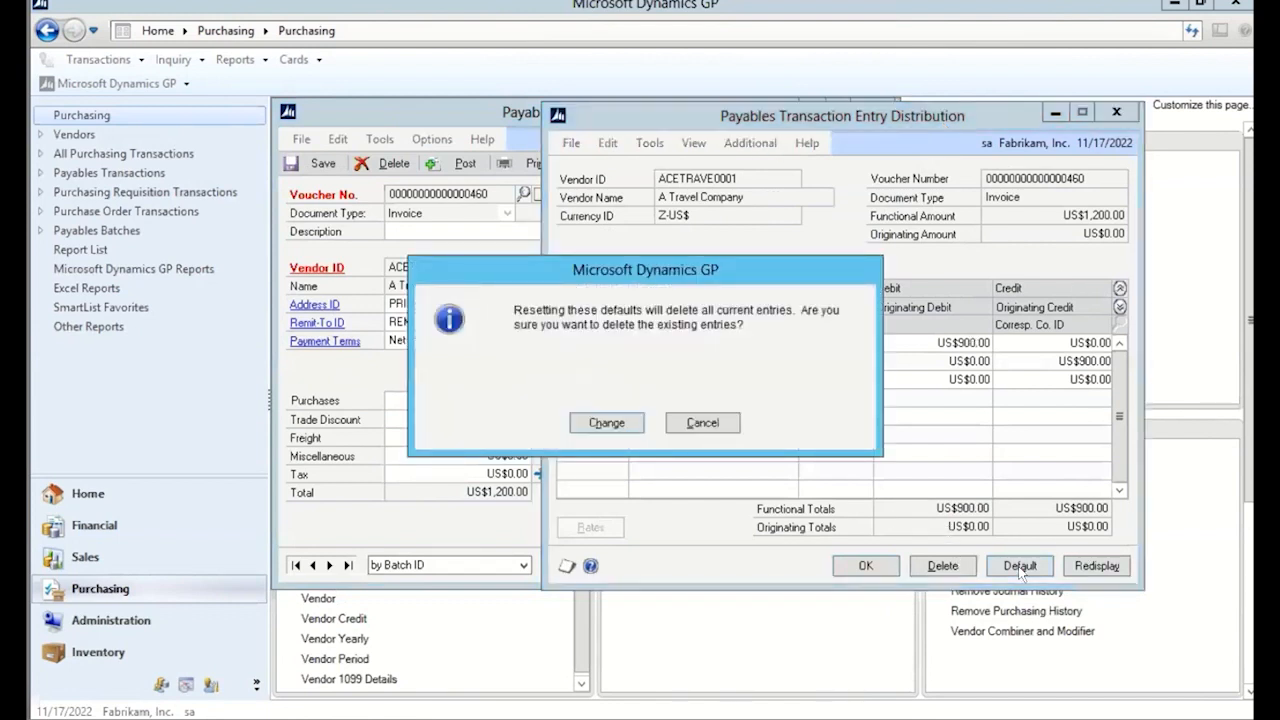
left_click(600, 426)
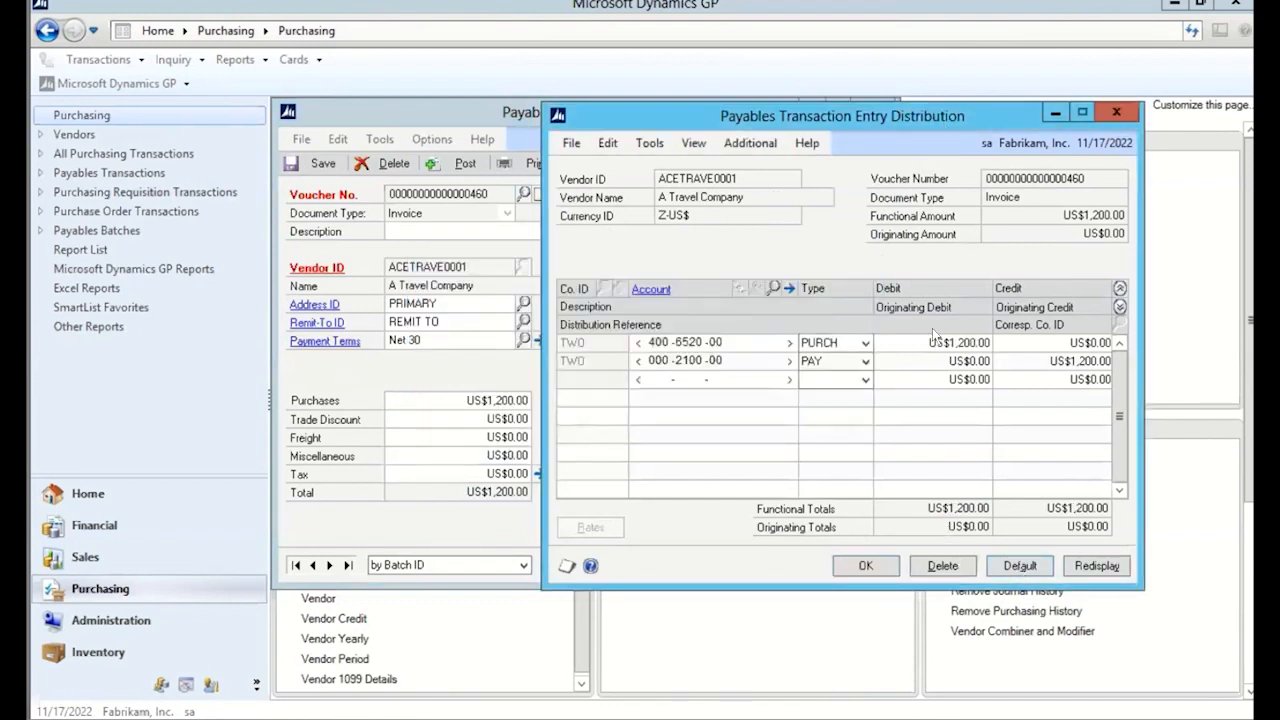
left_click_drag(983, 112, 1081, 113)
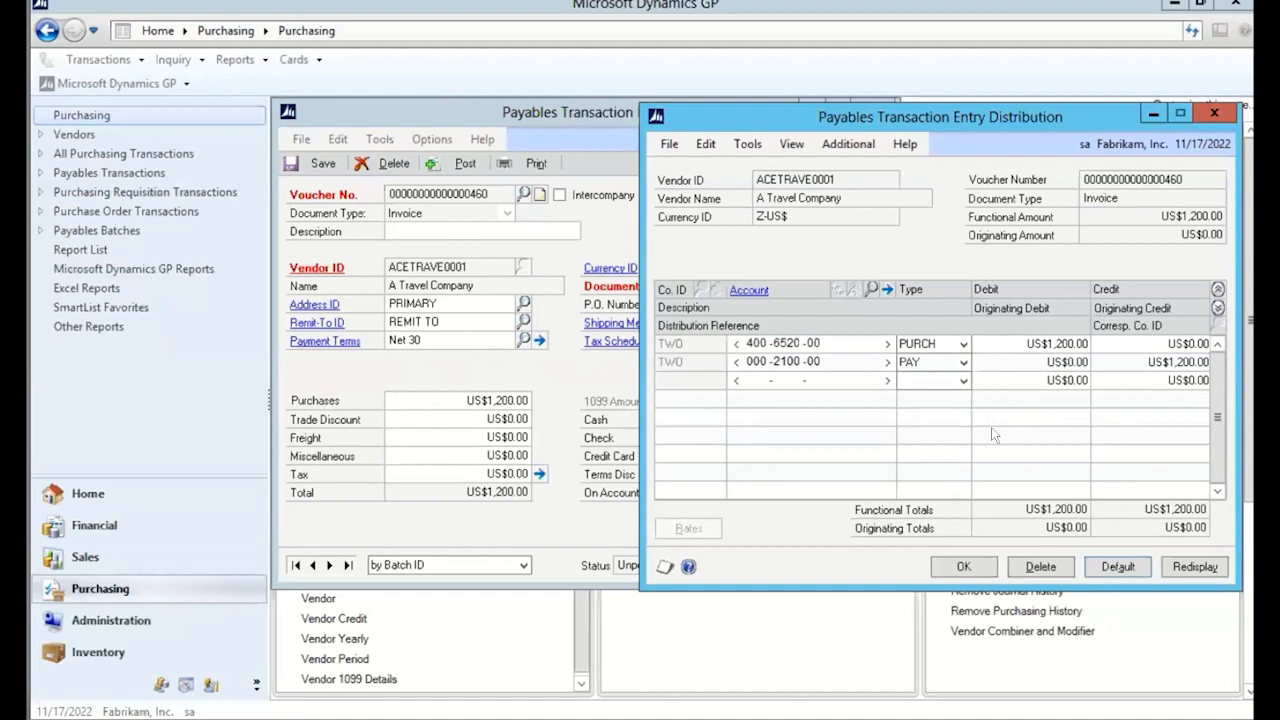
left_click(963, 567)
Recheck the updated invoice's distributions beside the transaction, and save and close the transaction
left_click_drag(708, 112, 765, 89)
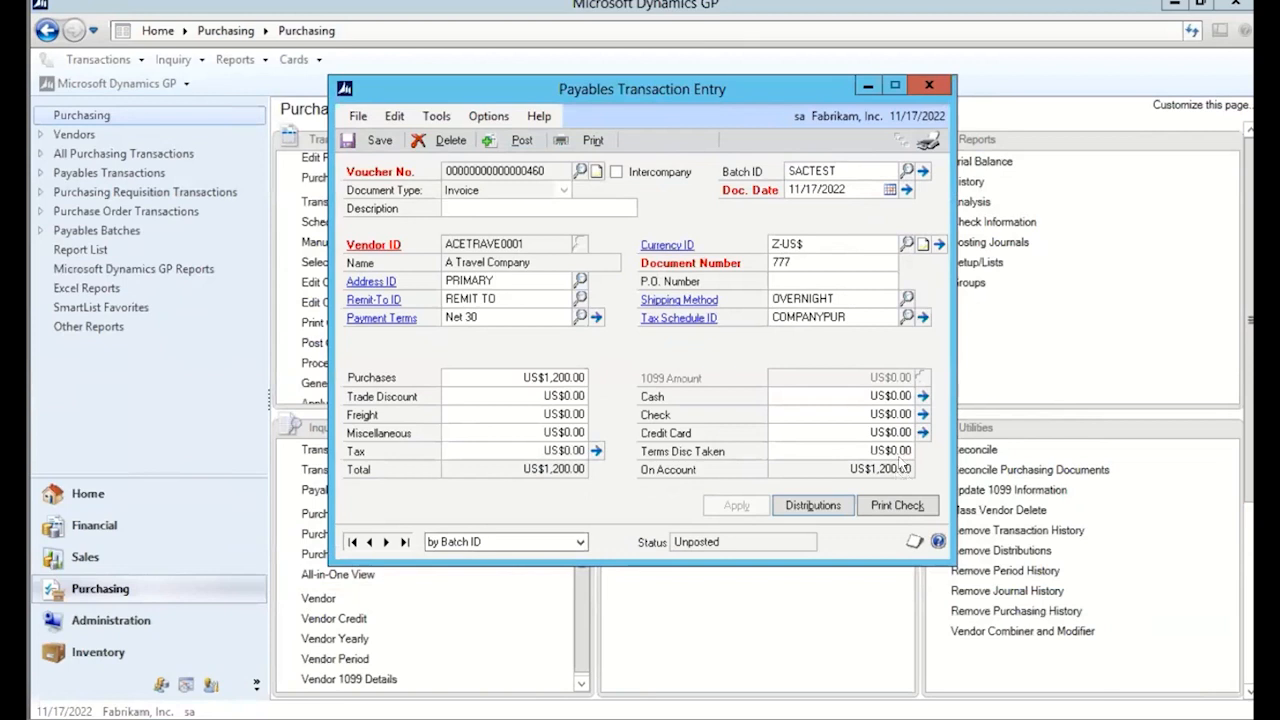
left_click(829, 510)
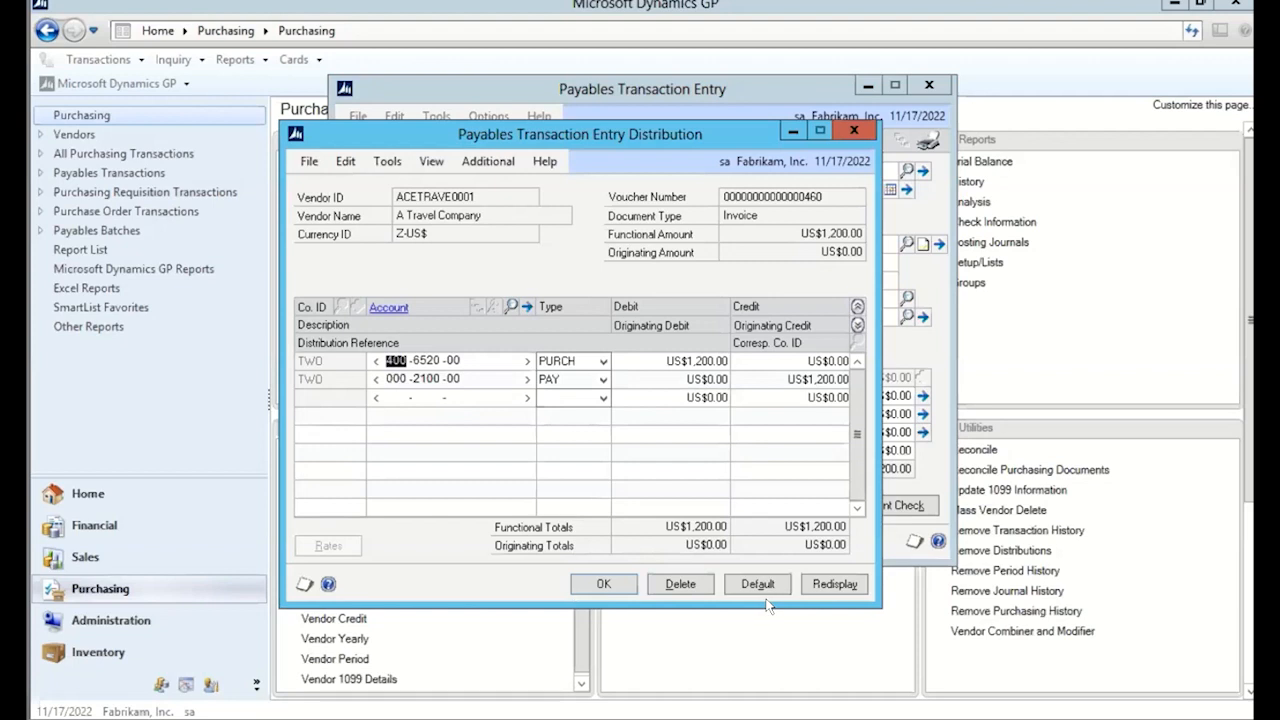
left_click_drag(685, 137, 1023, 114)
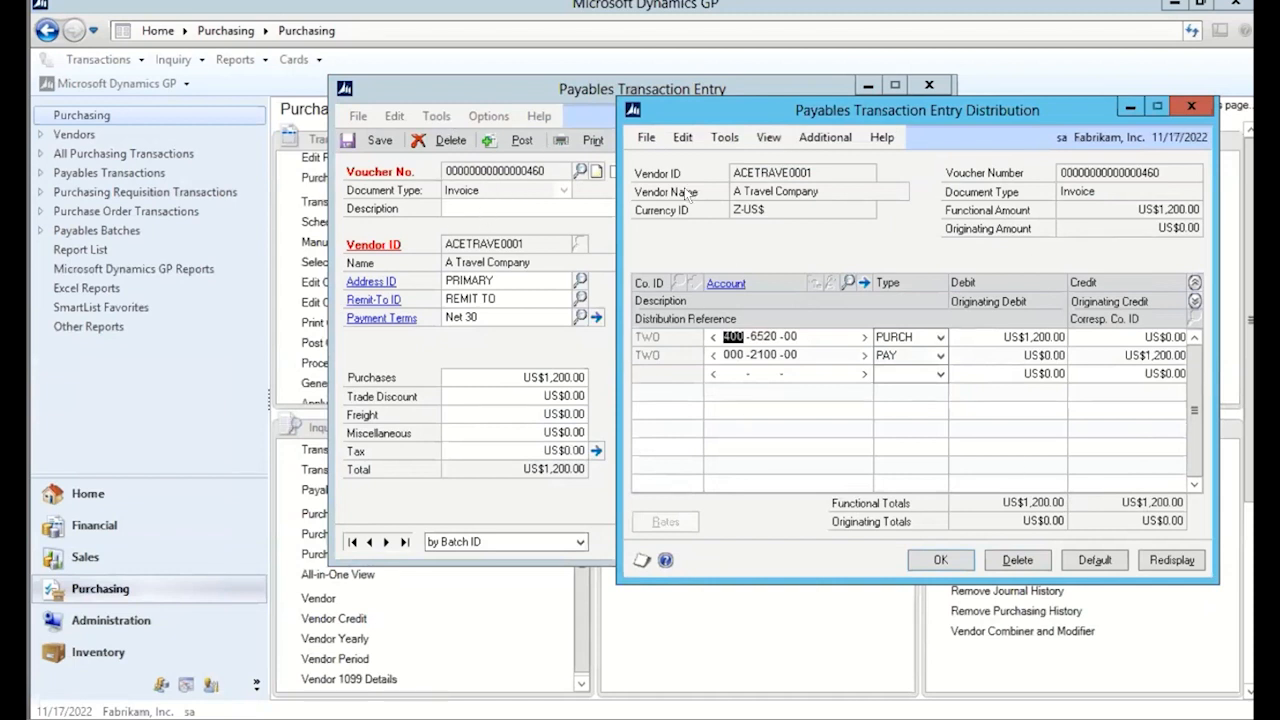
left_click_drag(830, 118, 711, 109)
left_click(822, 551)
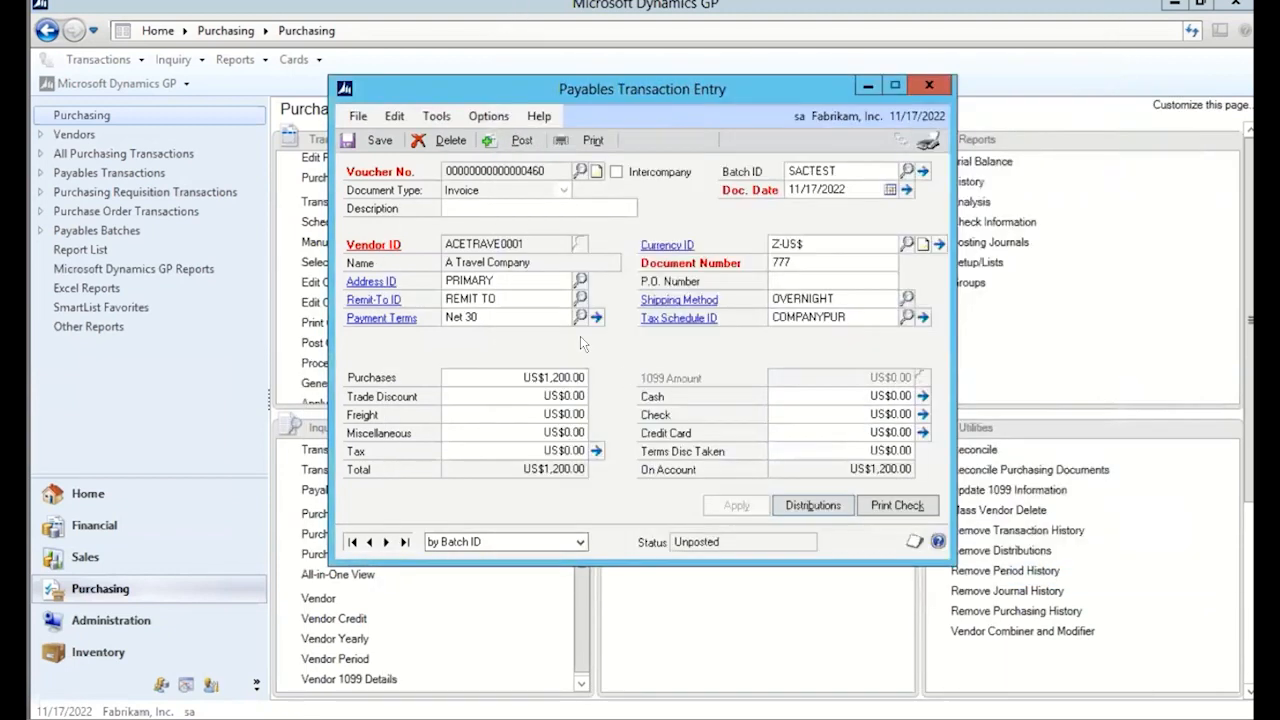
left_click(370, 141)
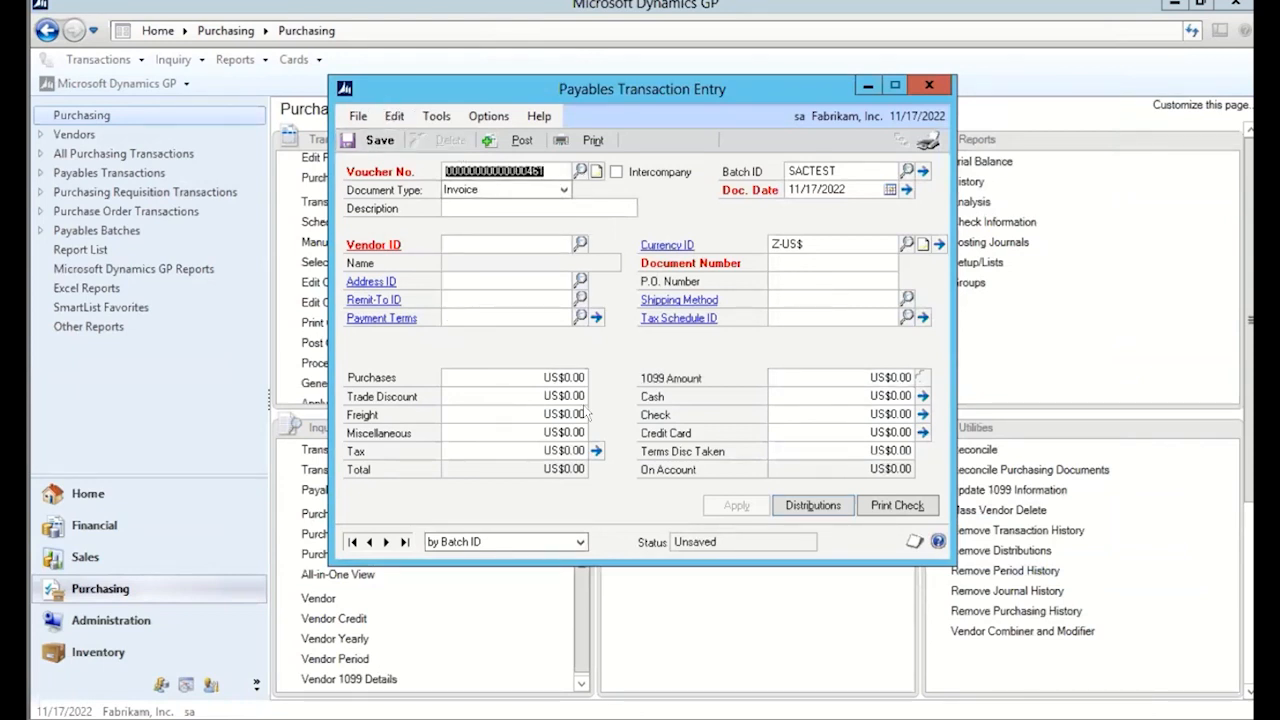
left_click(927, 88)
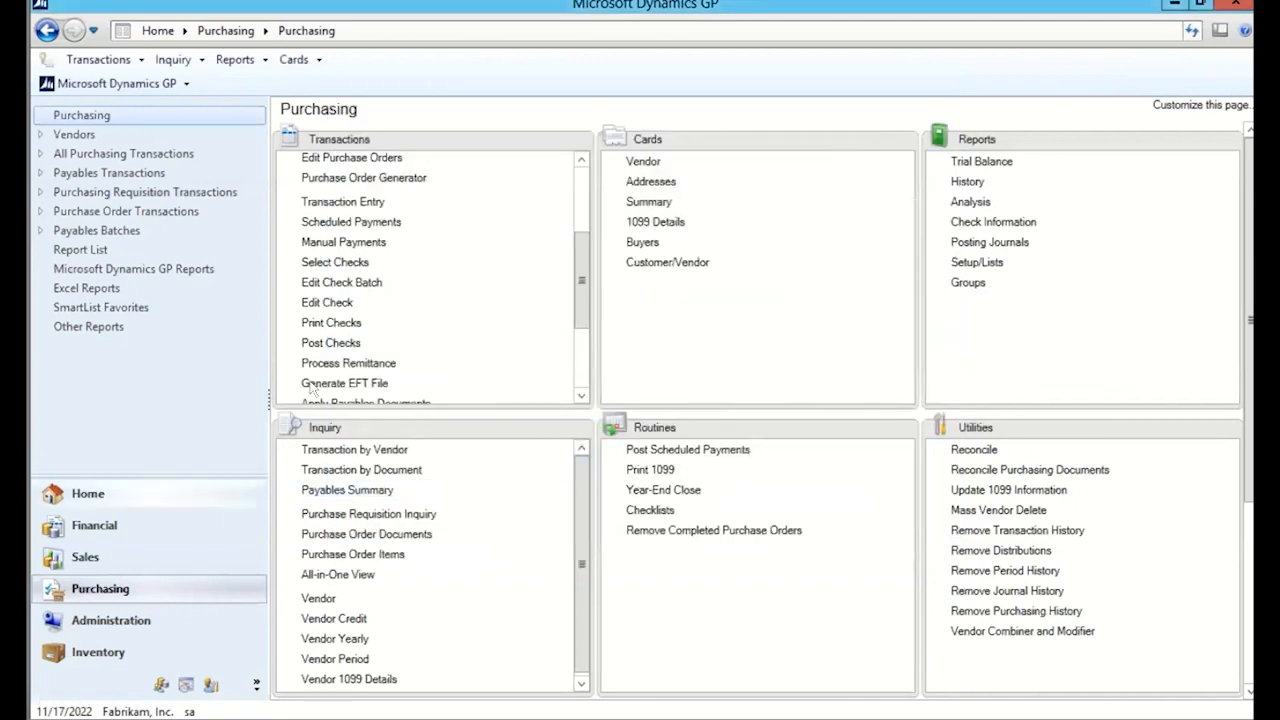
Open payables batch entry and load the existing batch SACTEST
scroll(580, 333, "down", 3)
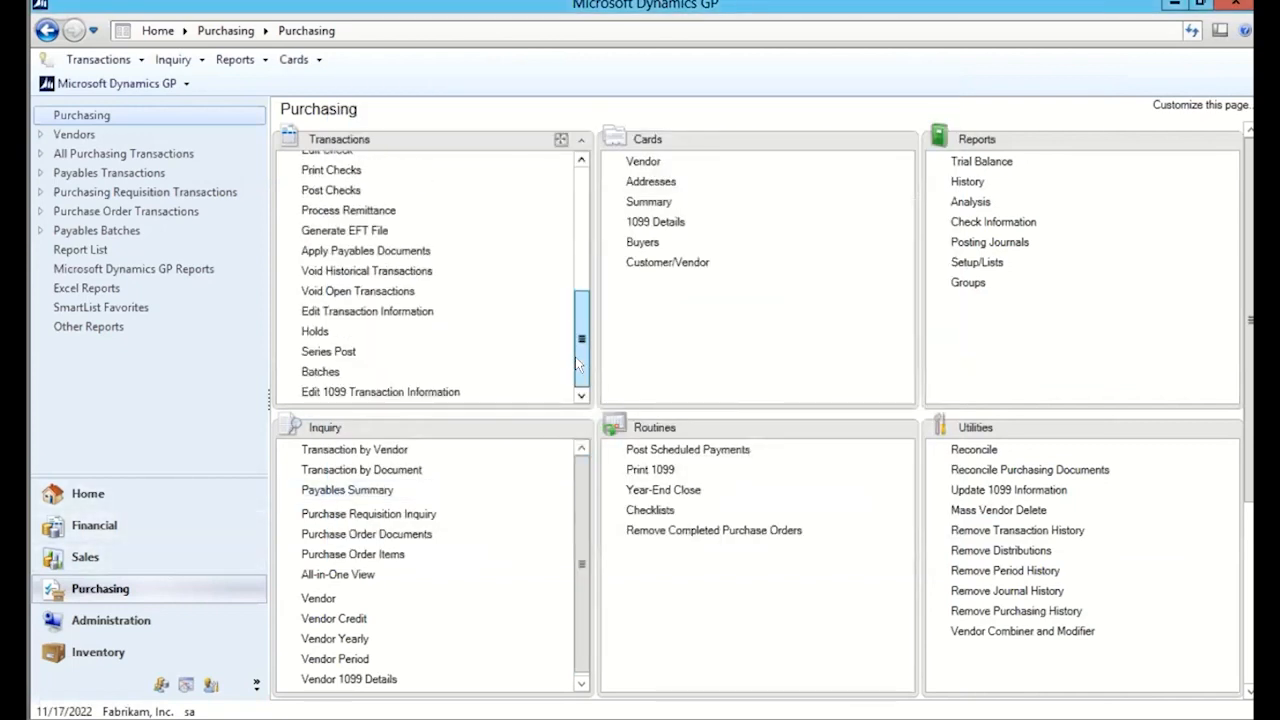
left_click(330, 372)
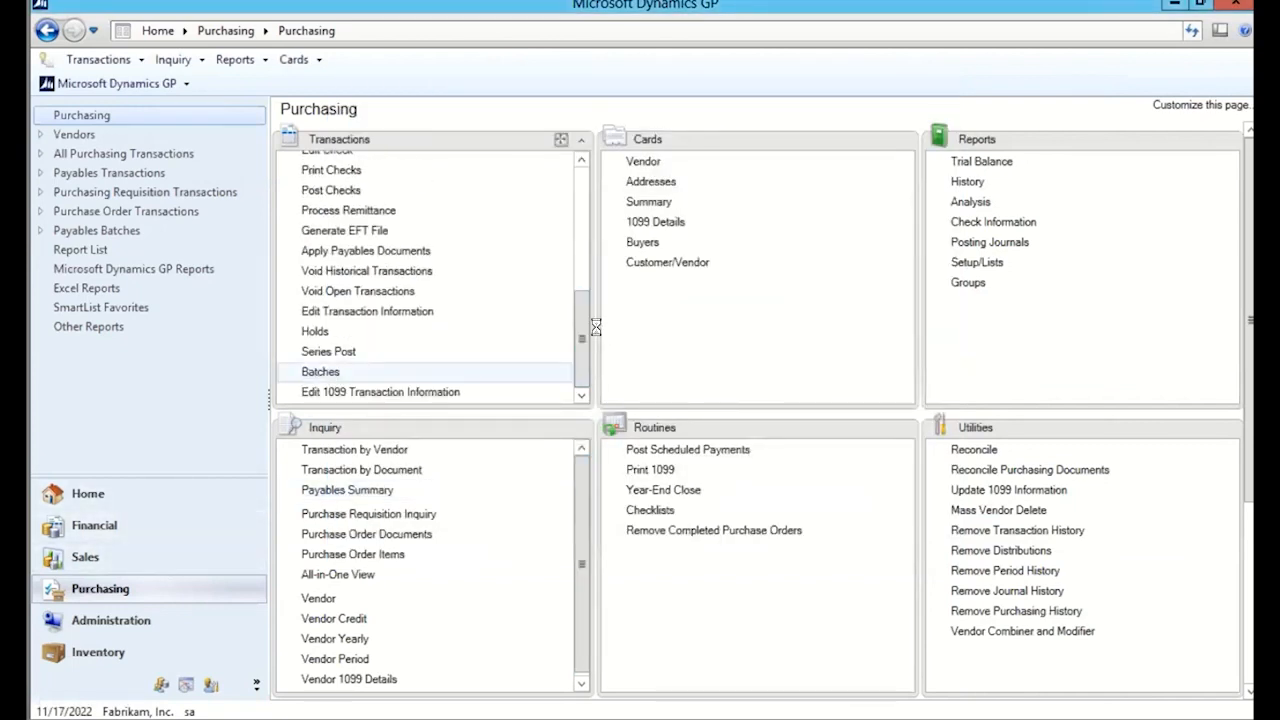
left_click(530, 306)
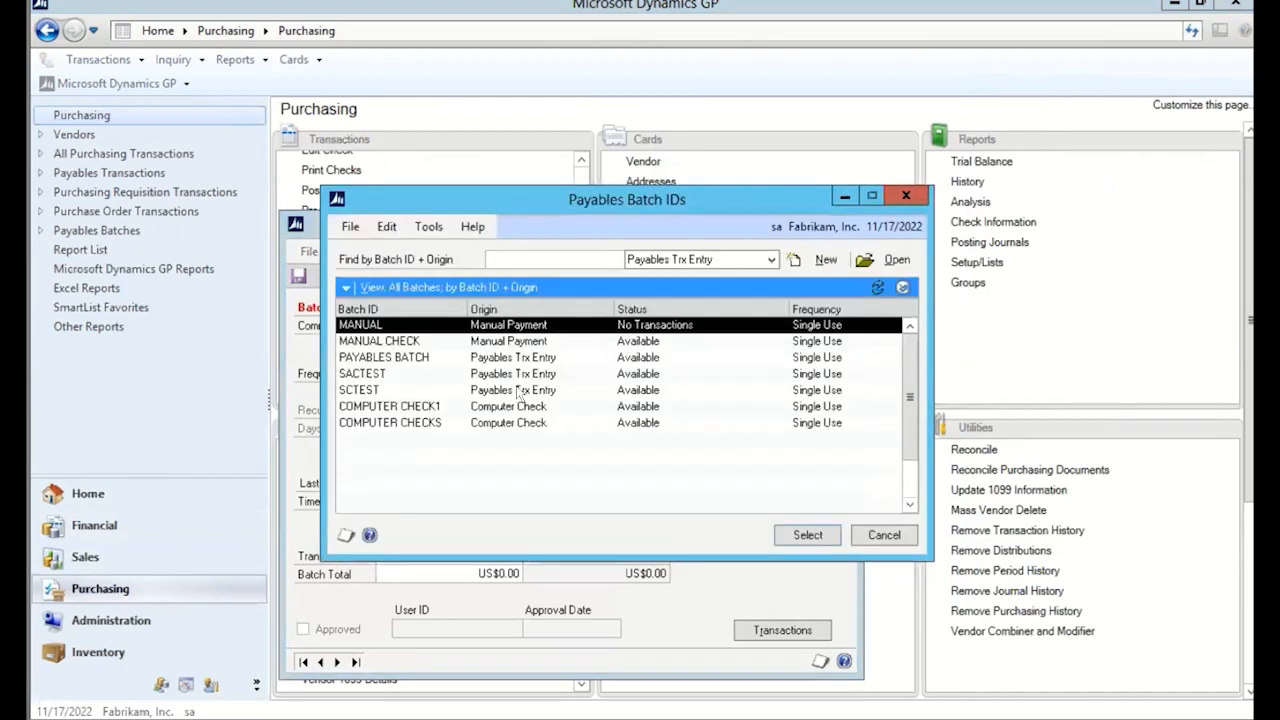
left_click(352, 375)
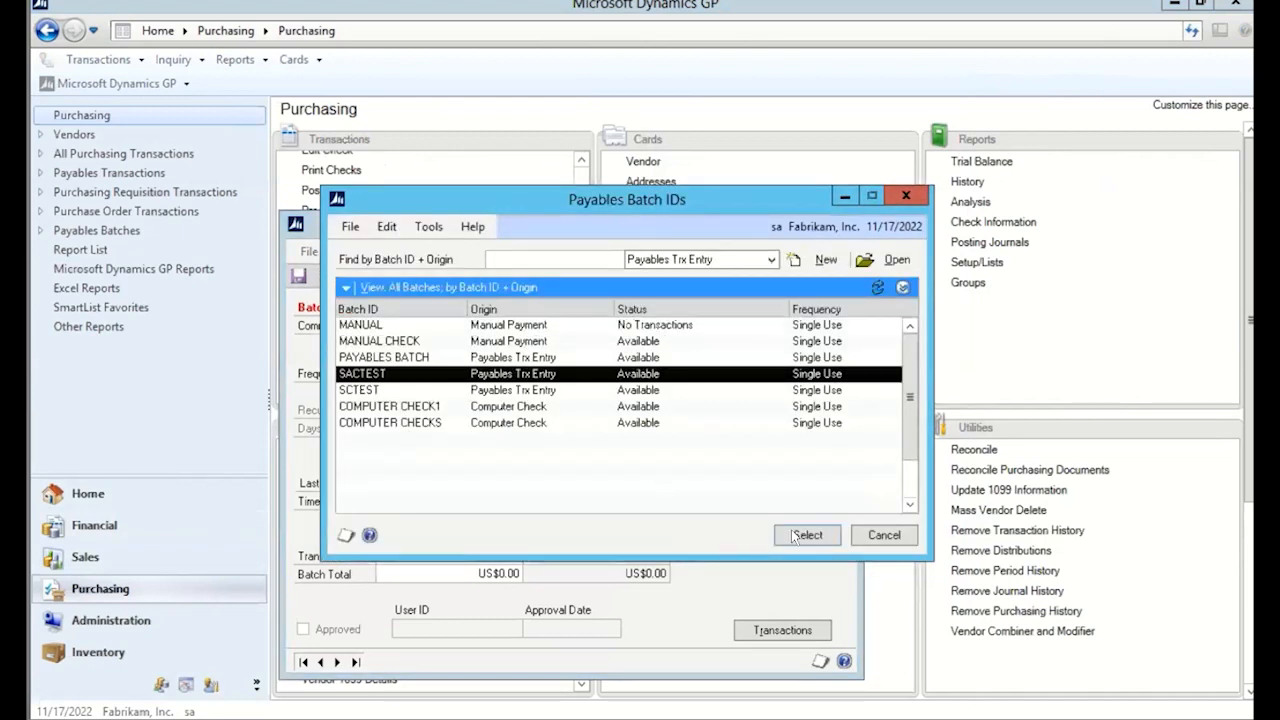
left_click(808, 535)
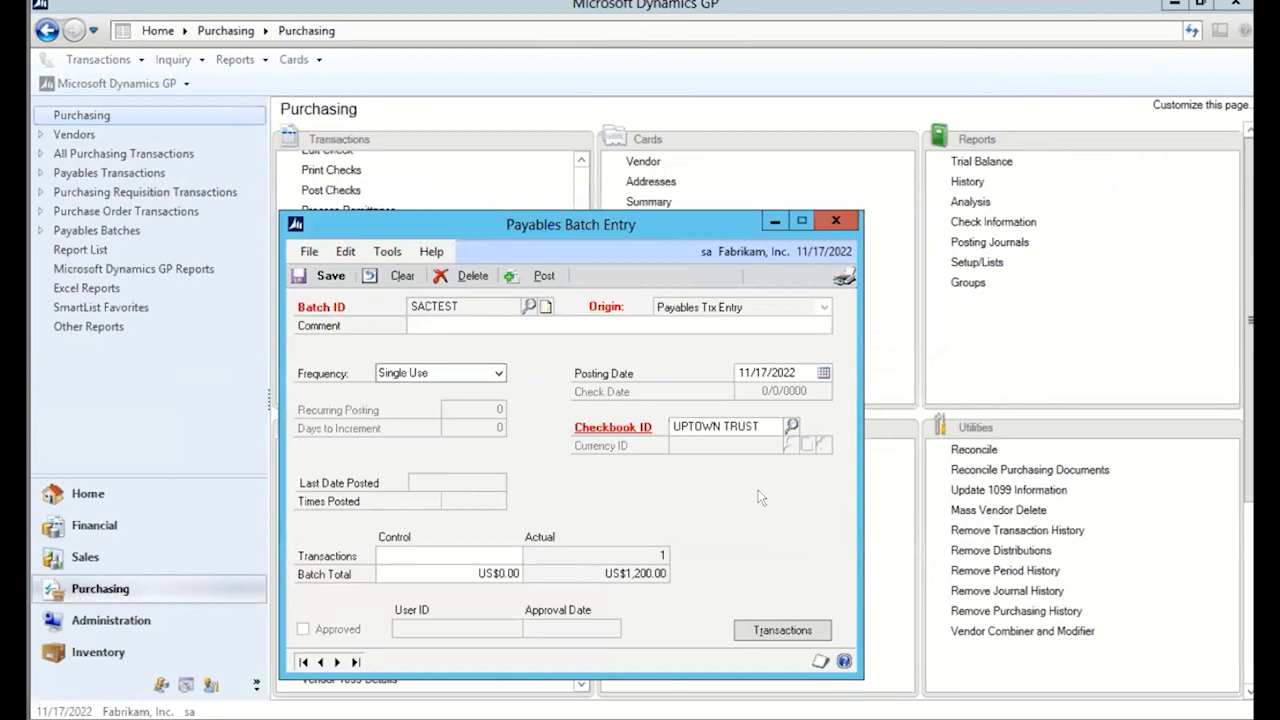
Post the SACTEST batch, send each posting journal to the screen, and dismiss the message that interrupts the reports
left_click(519, 280)
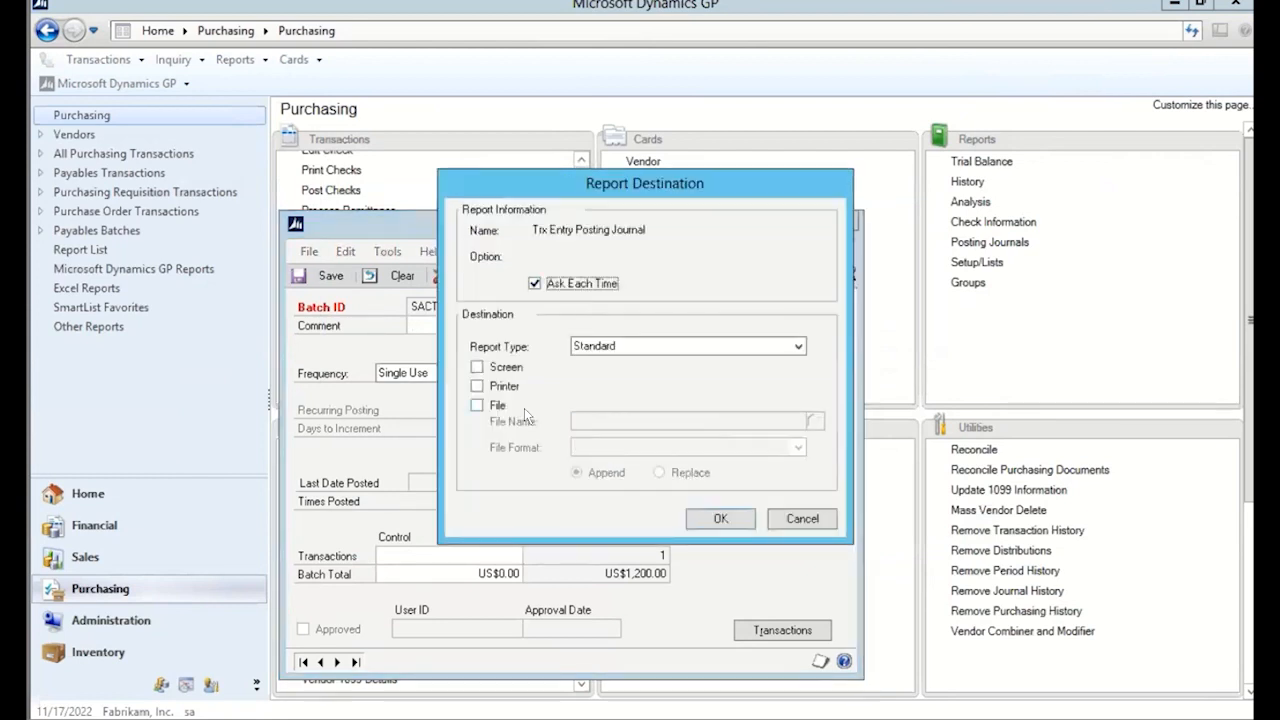
left_click(477, 368)
left_click(723, 528)
left_click(477, 367)
left_click(720, 518)
left_click(477, 367)
key("Return")
left_click(477, 367)
left_click(716, 522)
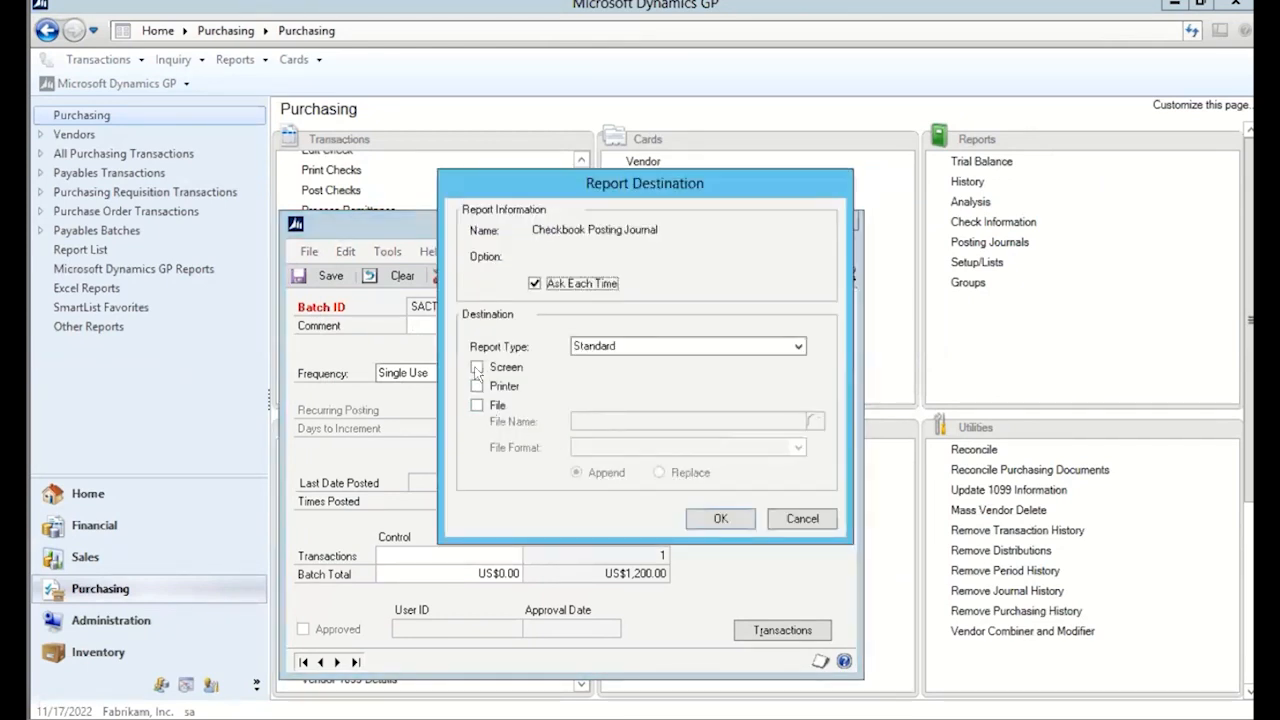
left_click(477, 368)
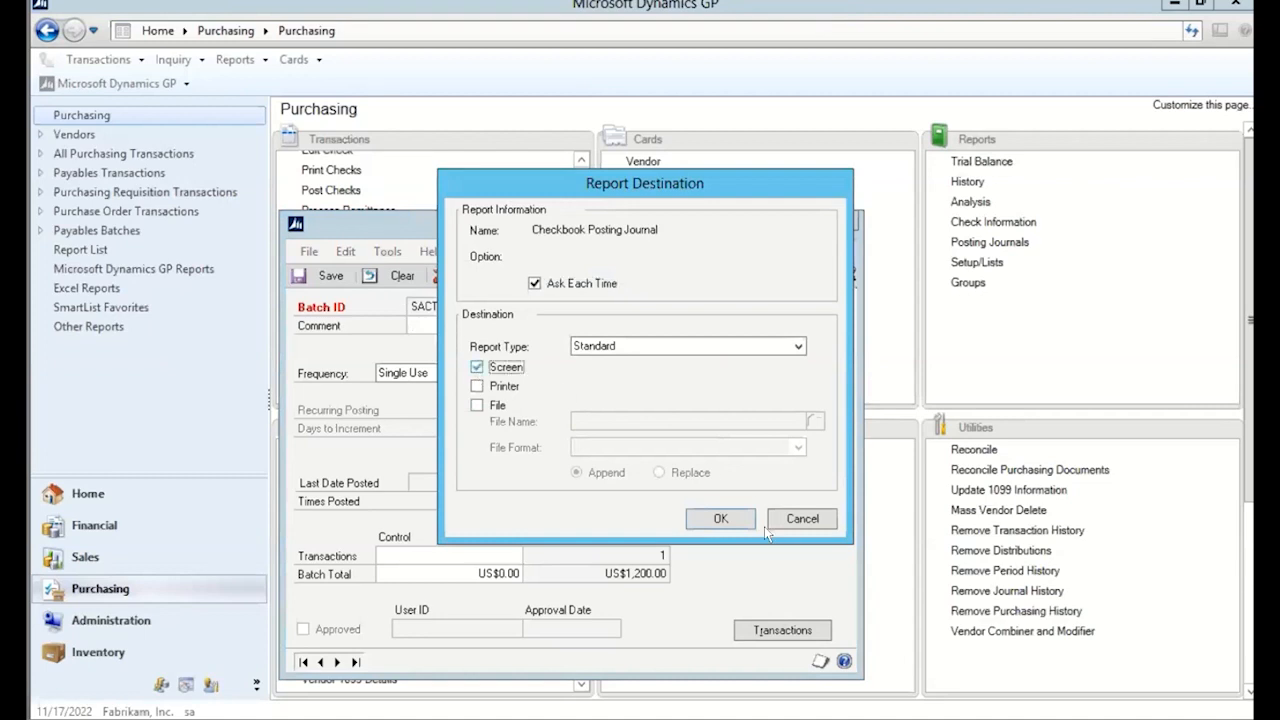
left_click(724, 519)
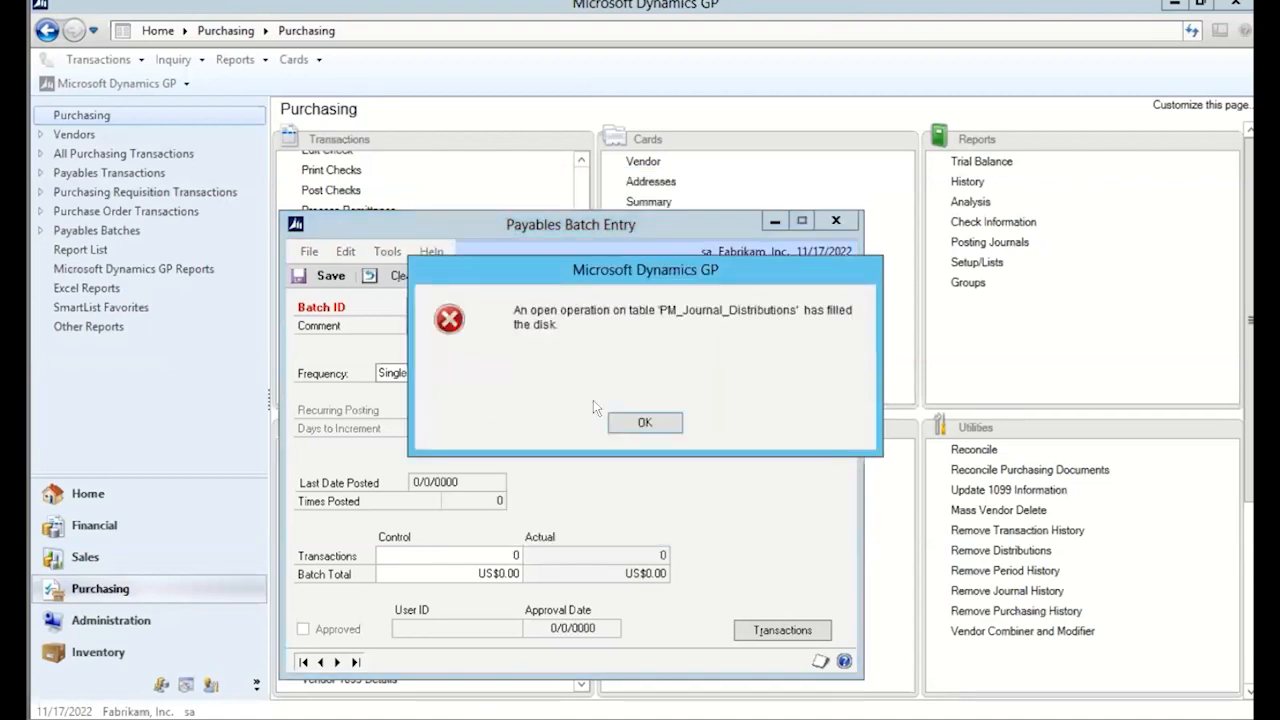
left_click(643, 424)
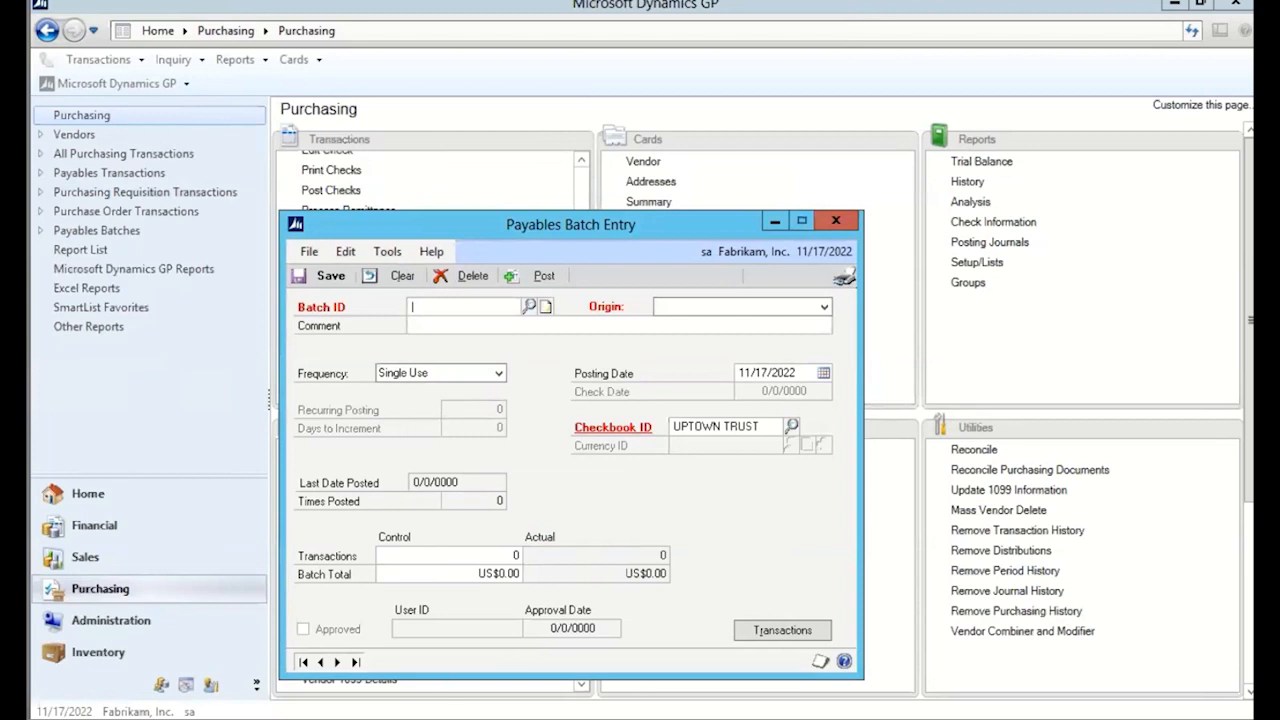
left_click(313, 718)
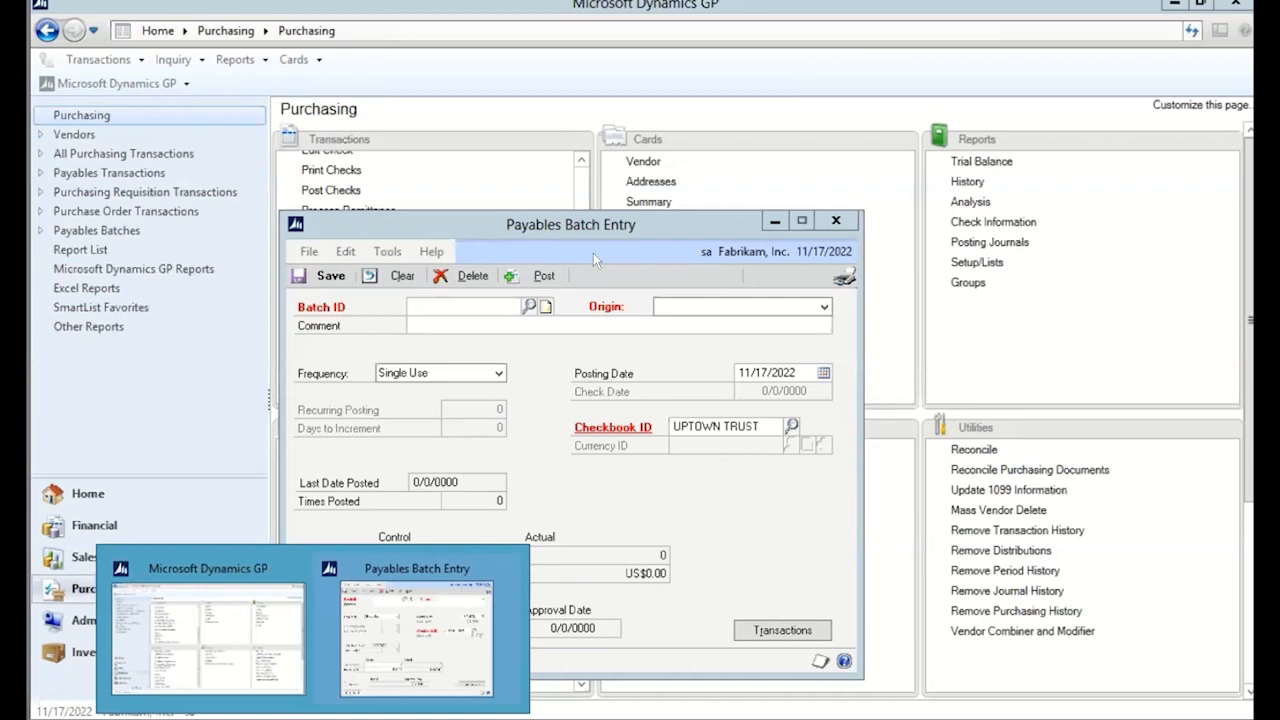
left_click_drag(615, 240, 629, 200)
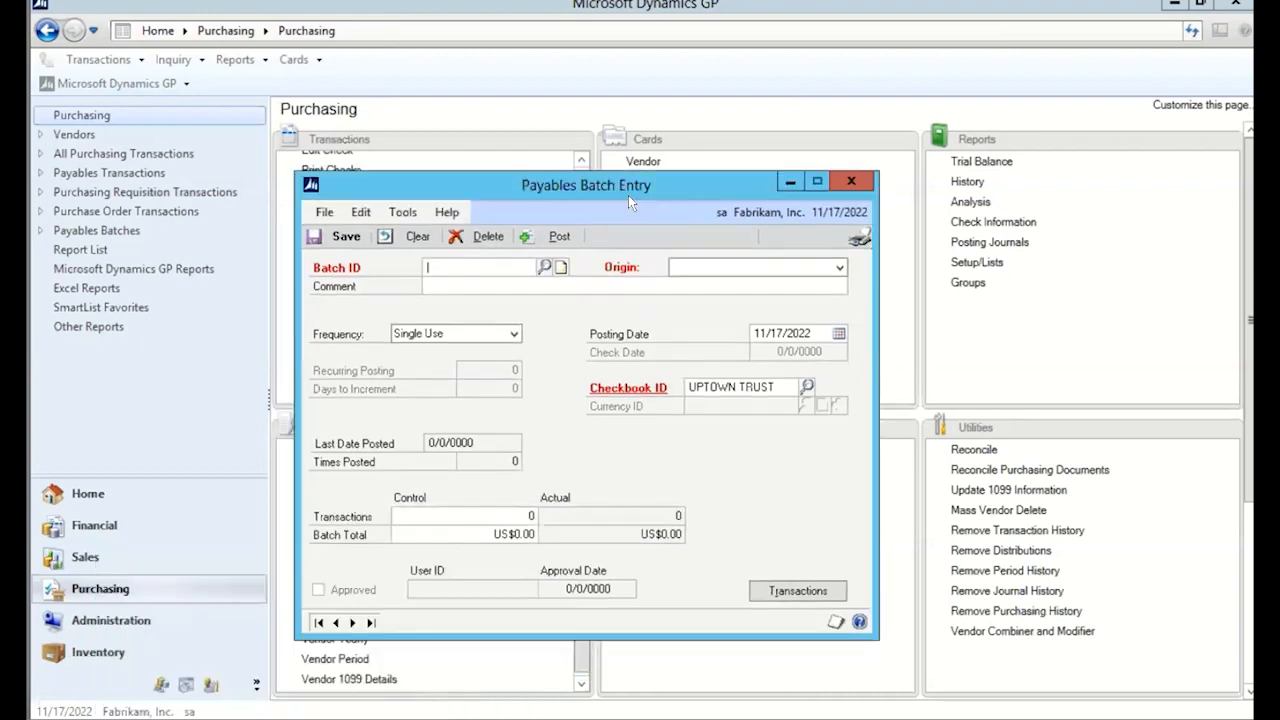
left_click_drag(647, 187, 662, 145)
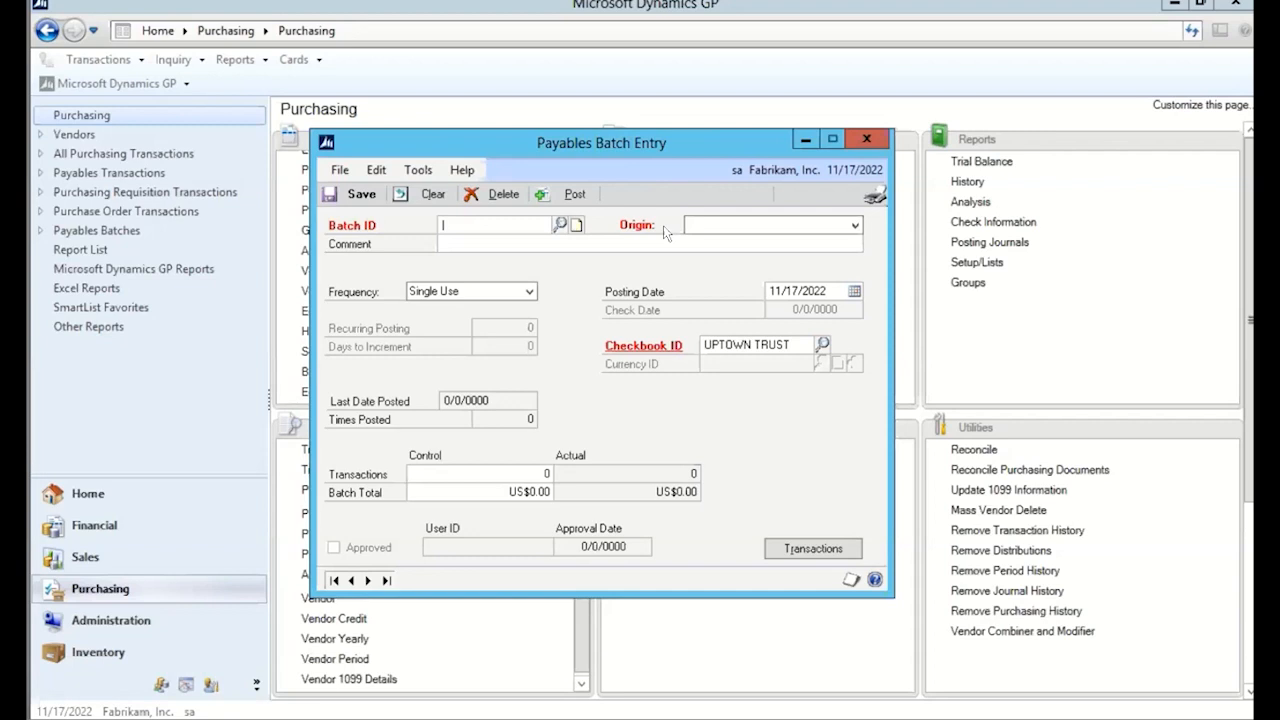
Close payables batch entry and load the general ledger batch PMPAY in the financial batch entry window
left_click(867, 140)
left_click(88, 528)
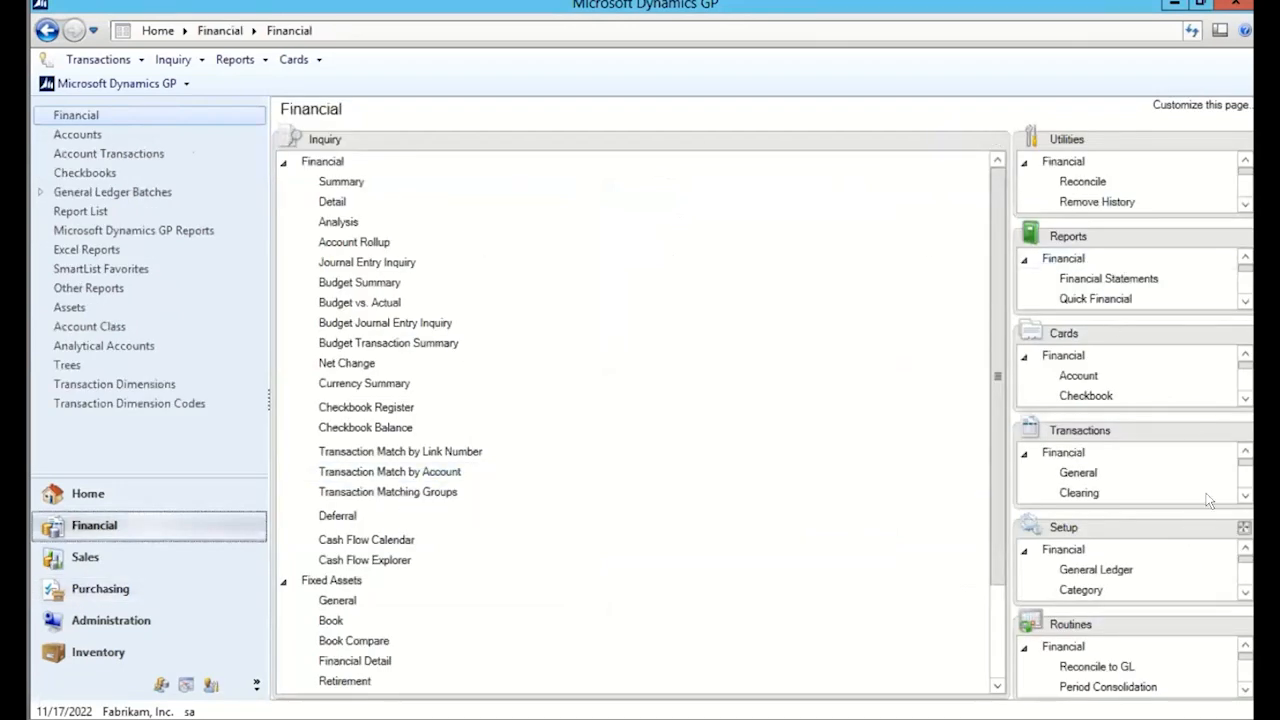
left_click(1243, 430)
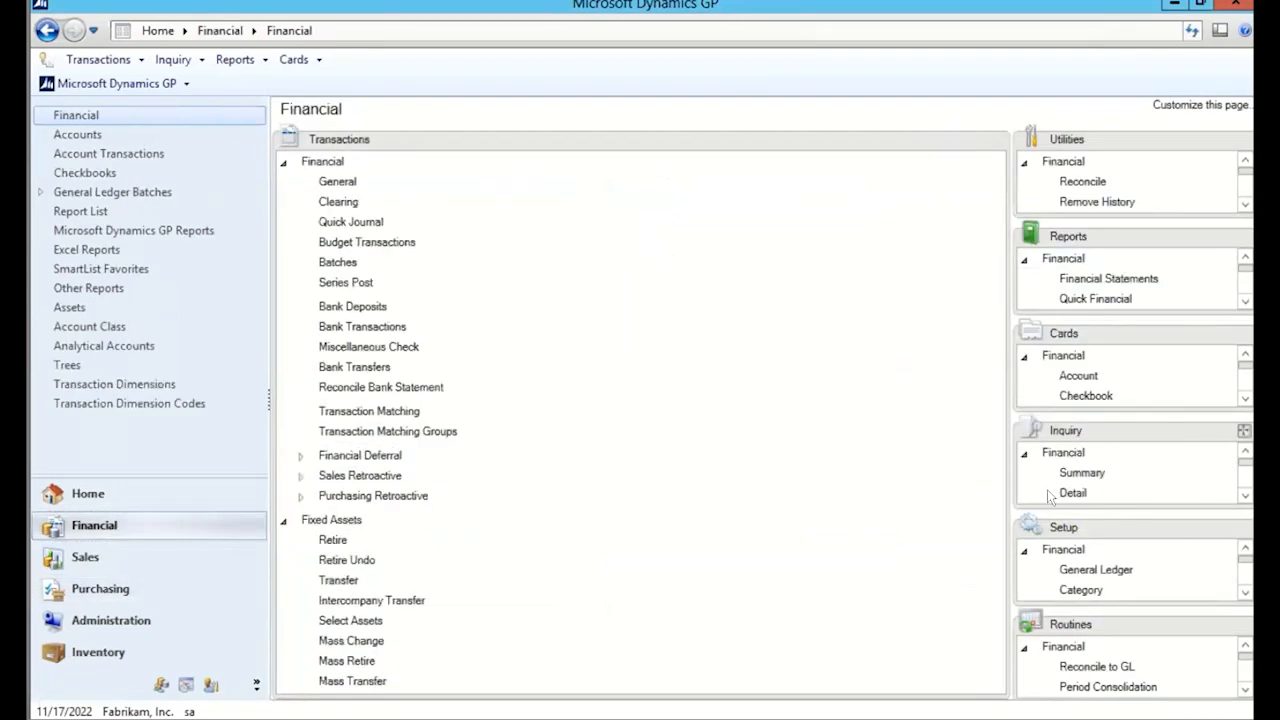
left_click(338, 262)
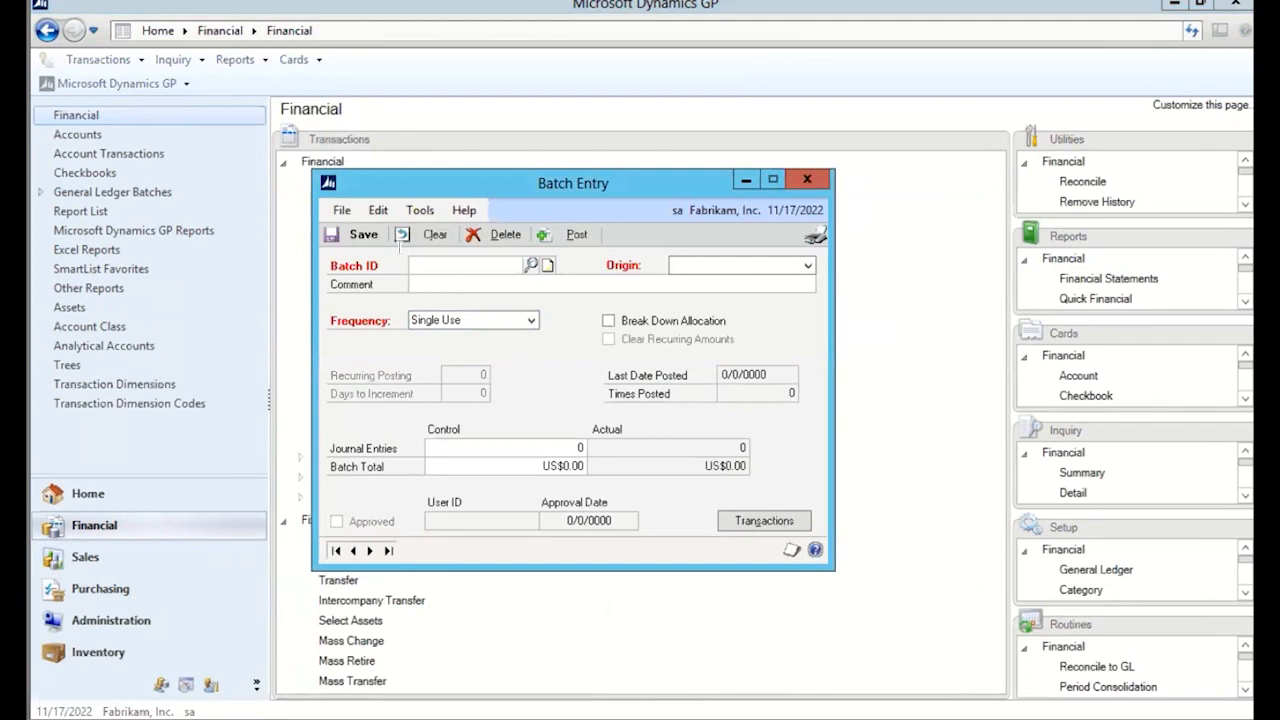
left_click(531, 265)
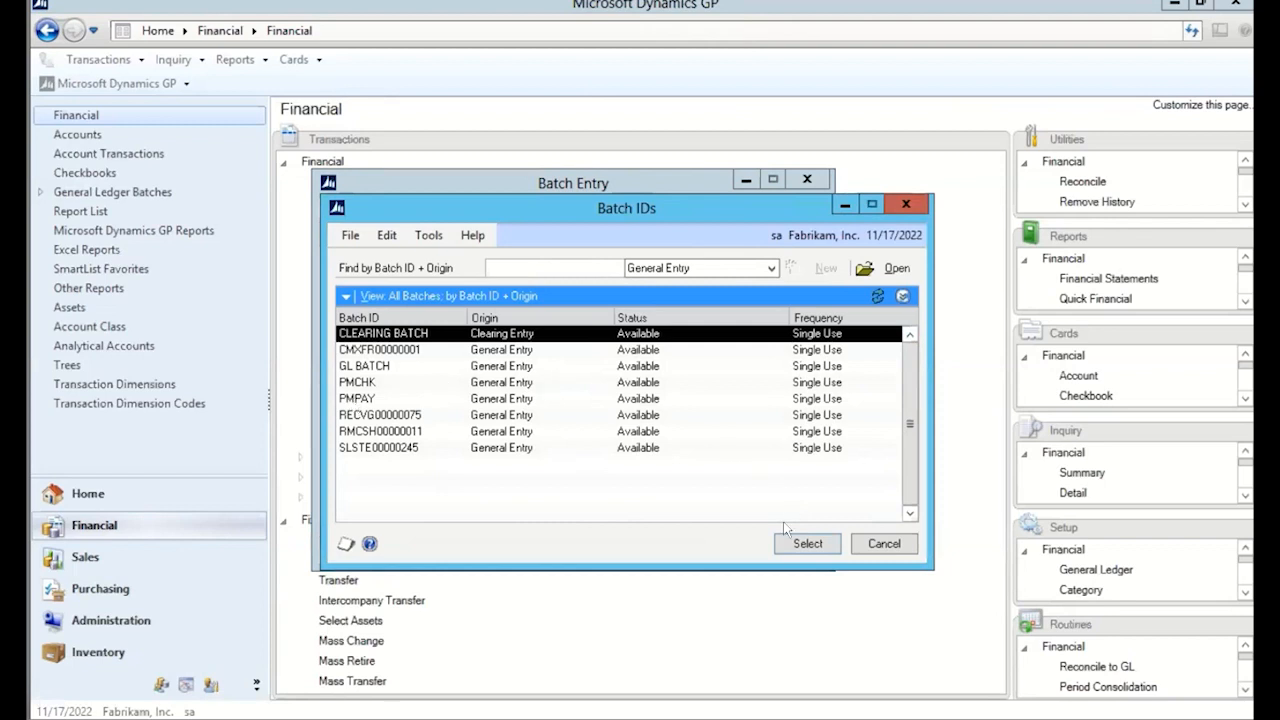
left_click(357, 398)
left_click(807, 543)
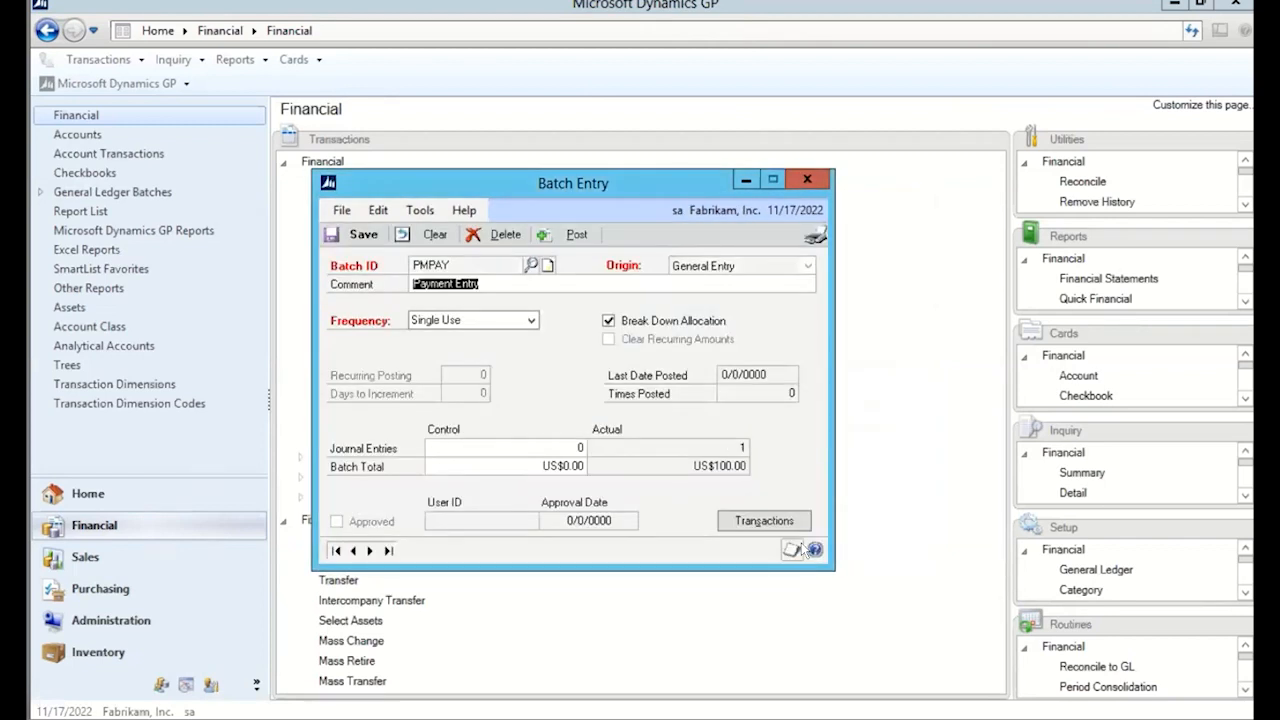
Refresh the full list of general ledger batches, load PMCHK to inspect it, and close batch entry
left_click(532, 266)
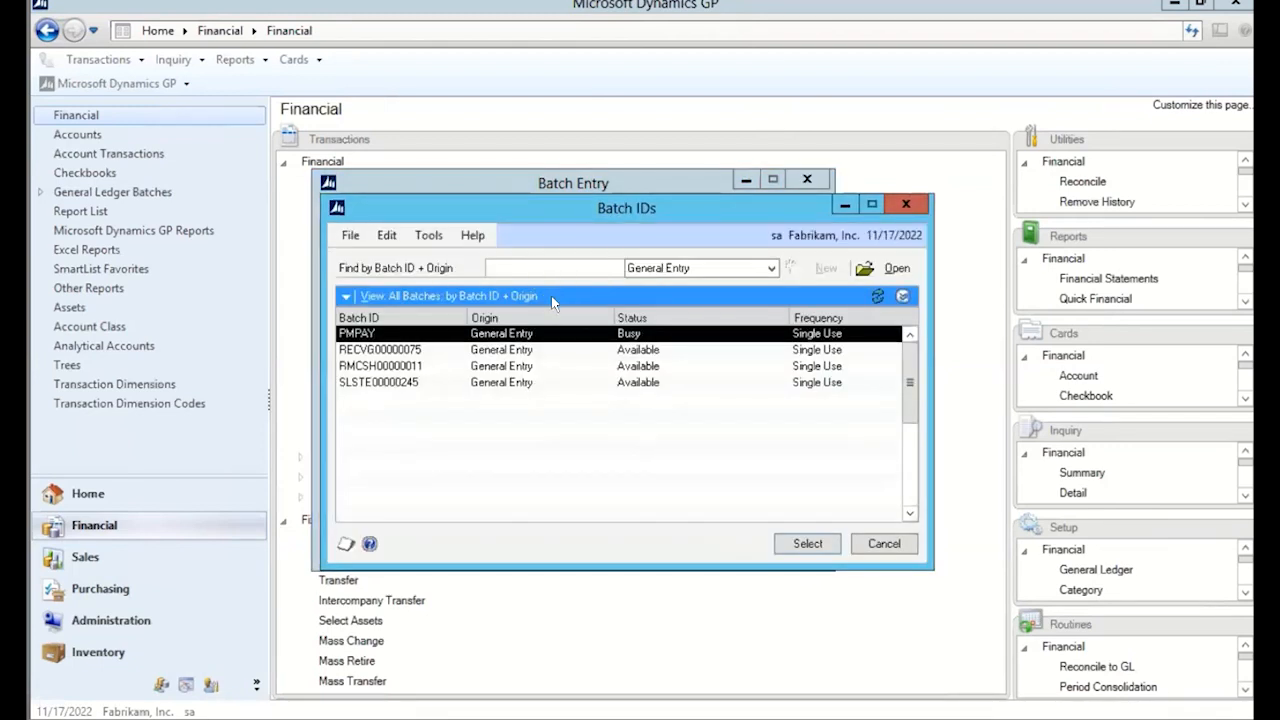
left_click(876, 296)
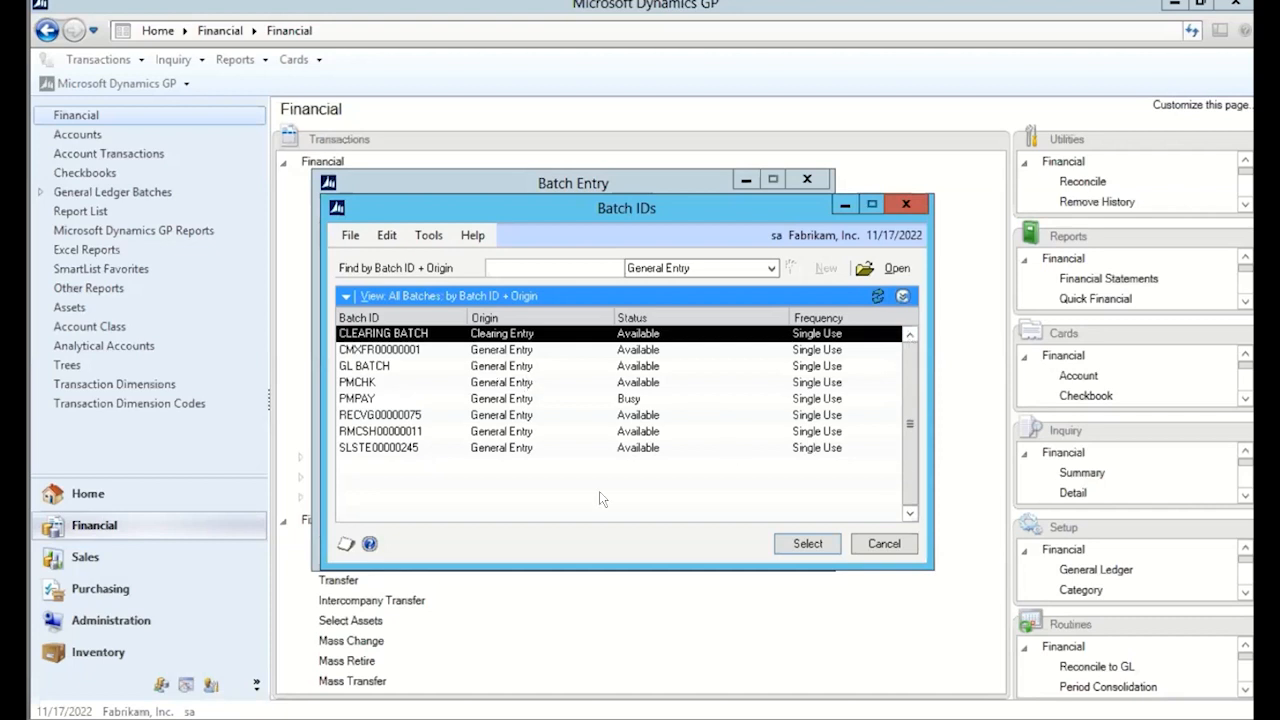
left_click(362, 384)
left_click(807, 543)
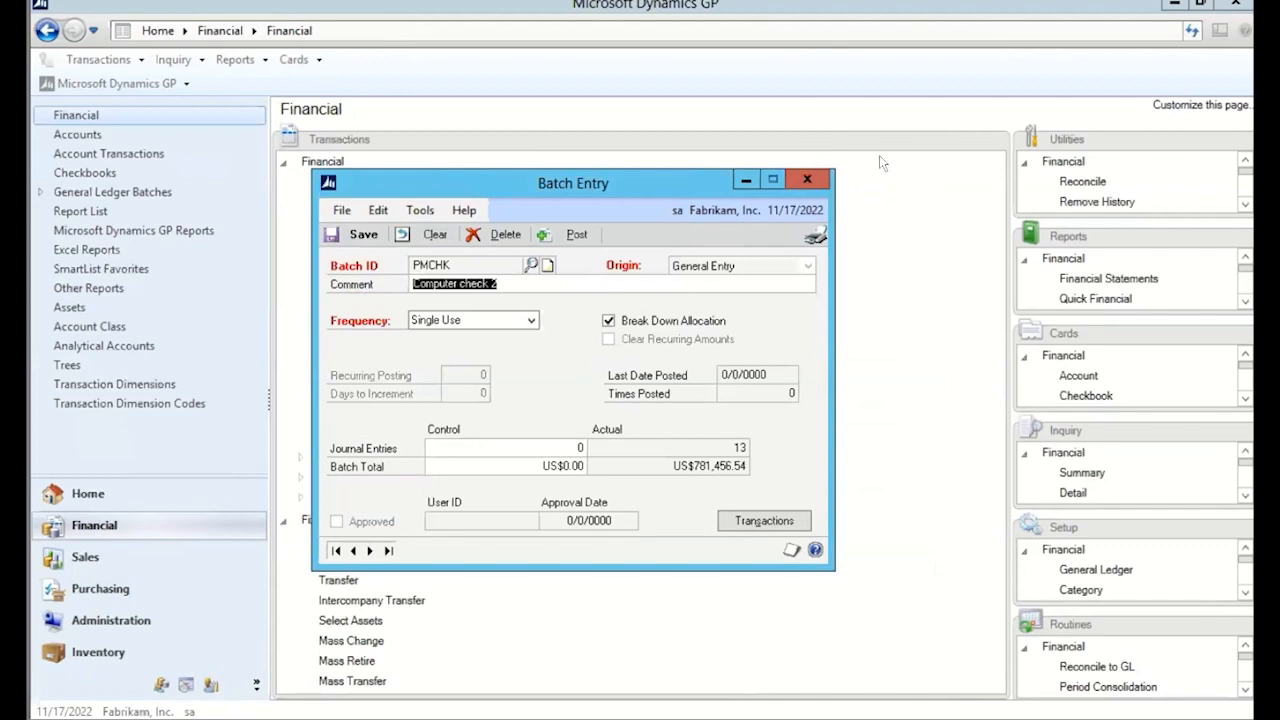
left_click(806, 181)
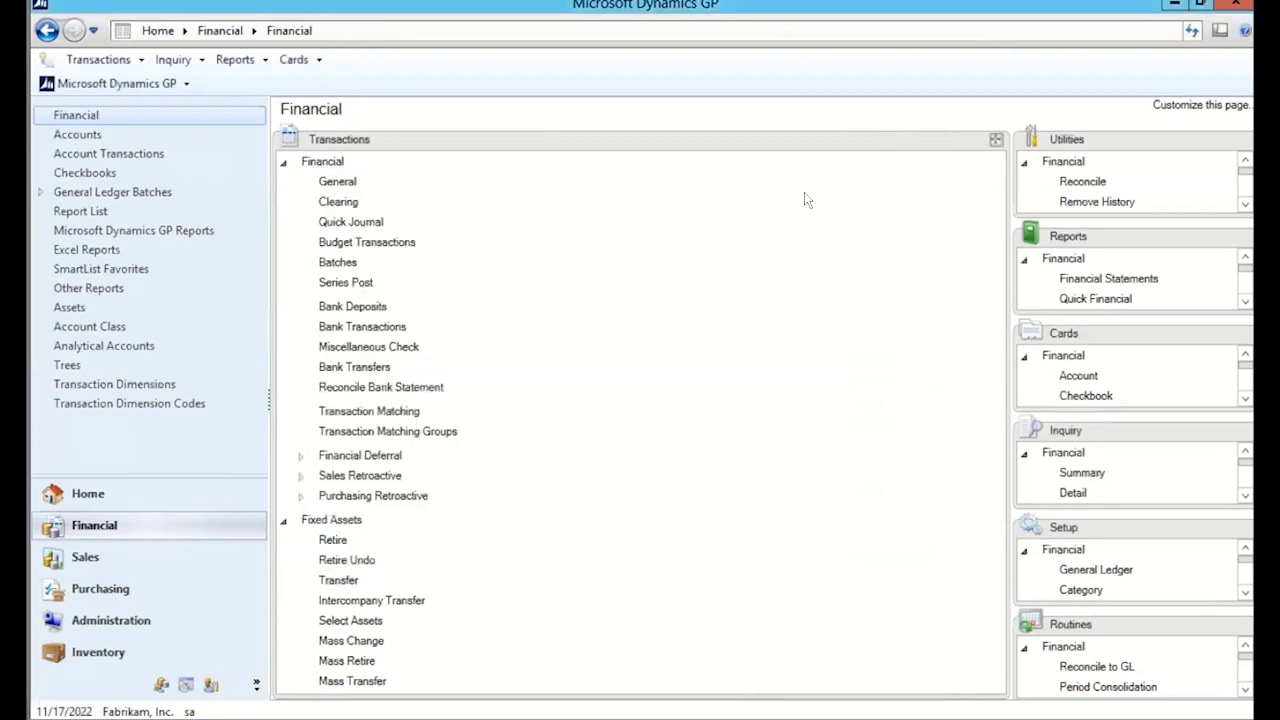
Start a new payables invoice described as TEST for vendor ADVANCED0001, Advanced Office Systems
left_click(100, 589)
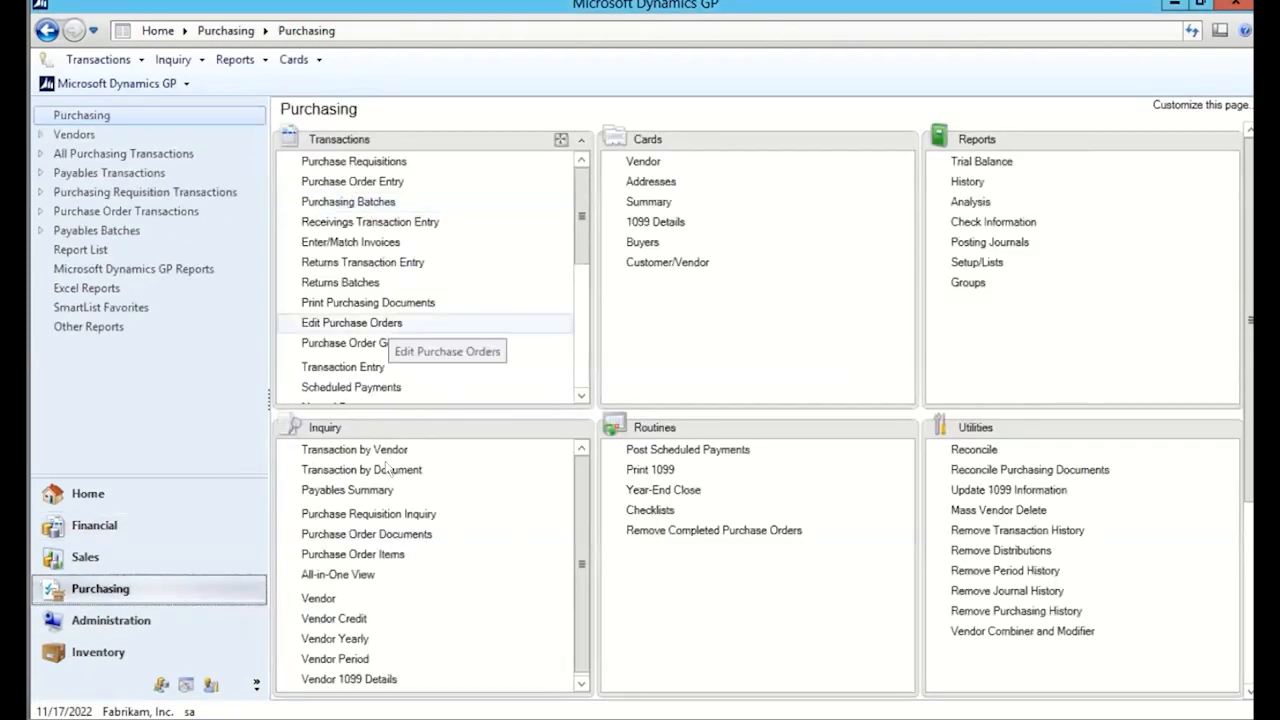
mouse_move(586, 461)
left_mouse_down()
mouse_move(591, 595)
mouse_move(594, 473)
left_mouse_up()
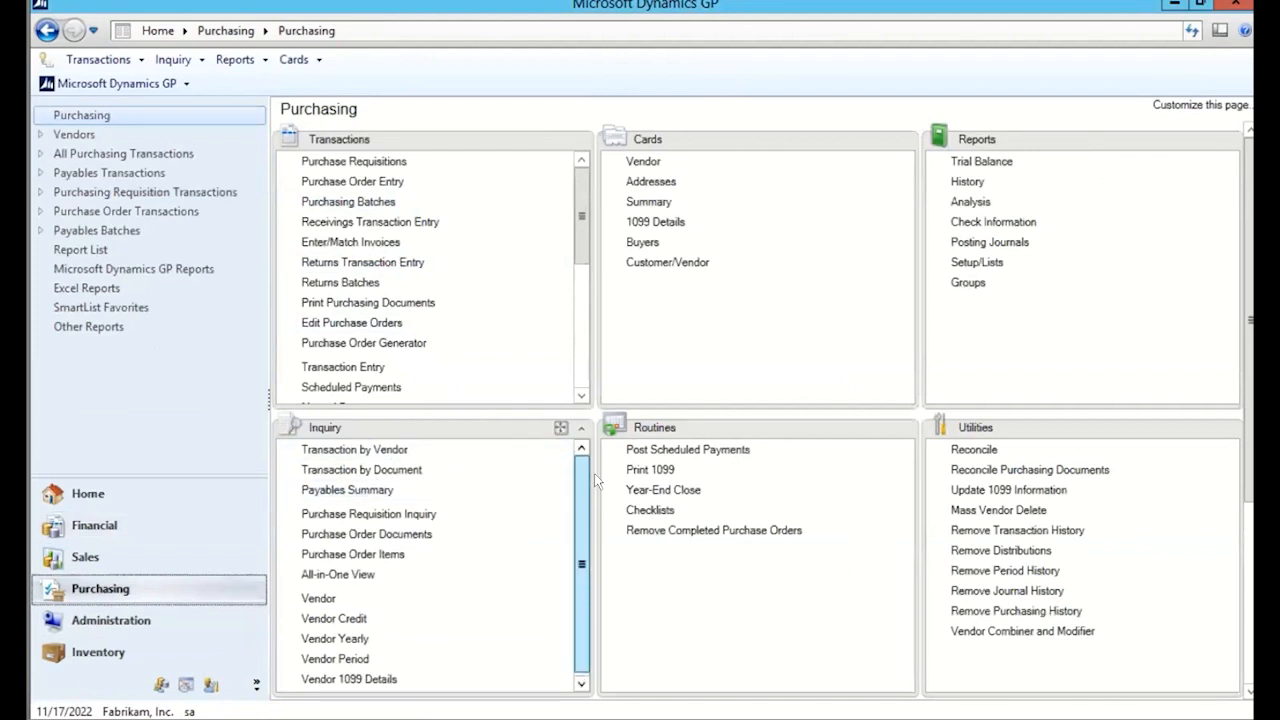
left_click(386, 368)
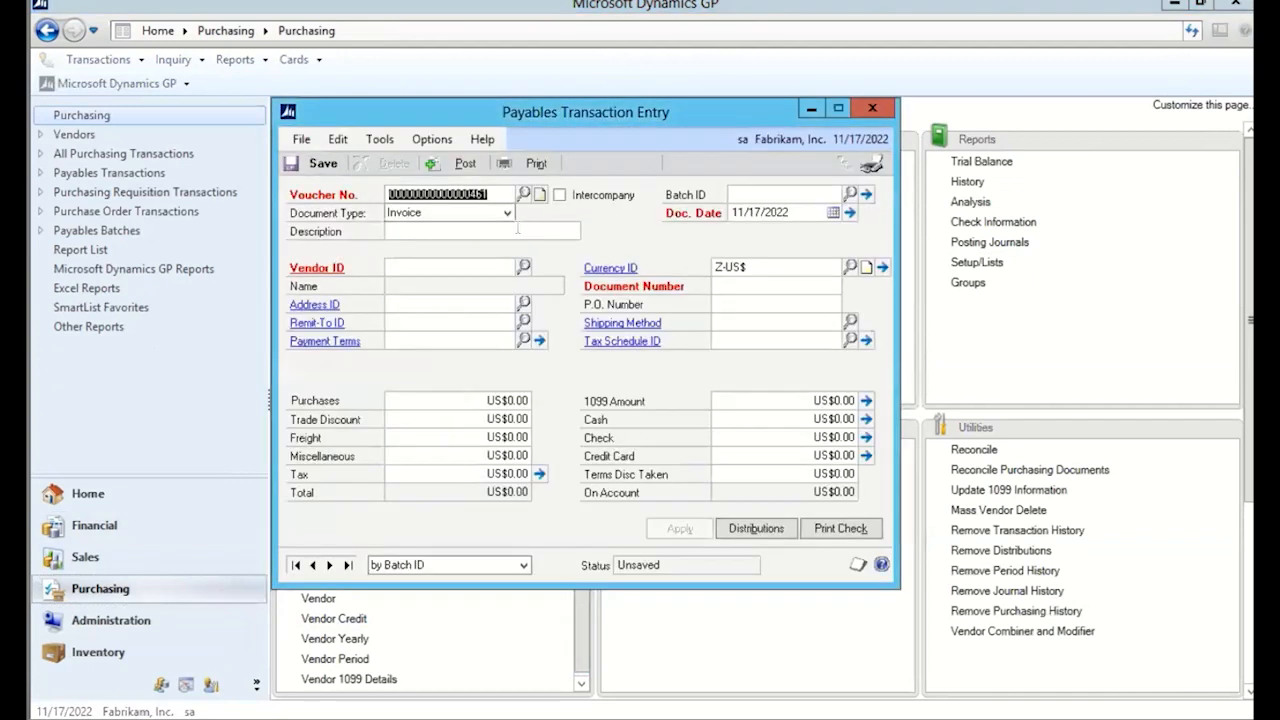
left_click(498, 231)
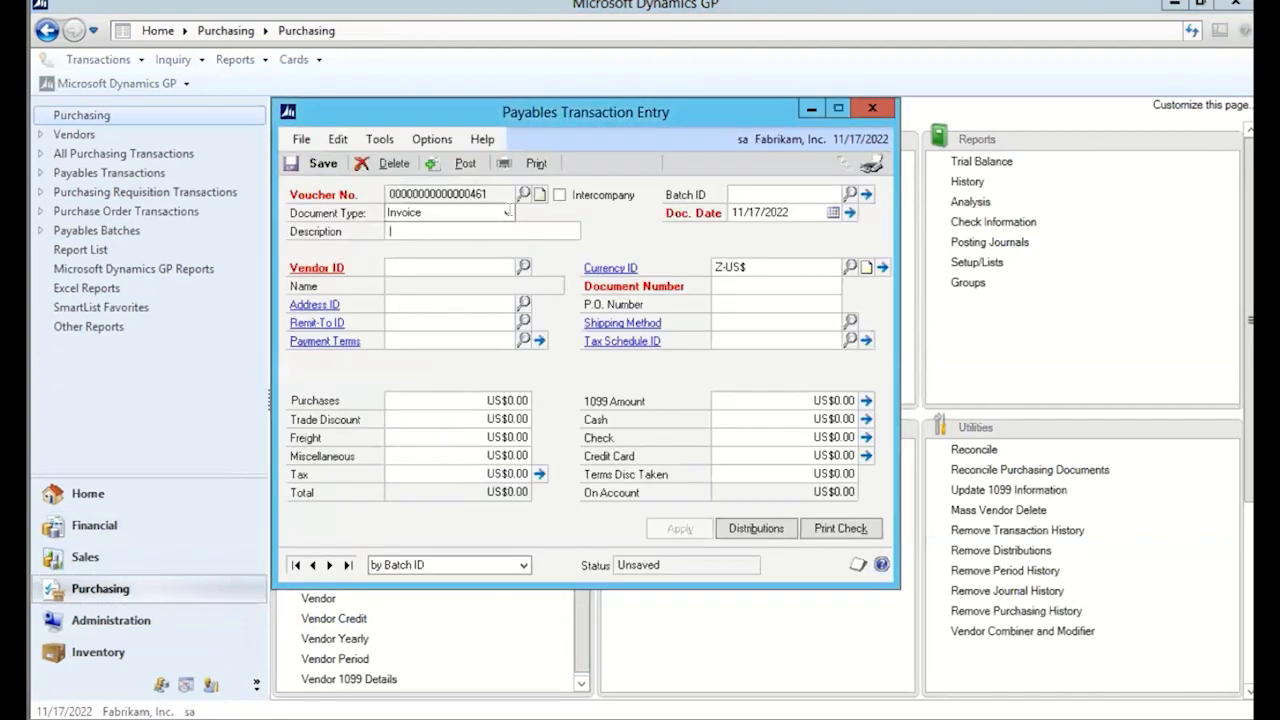
type("TEST")
left_click(524, 268)
left_click(527, 348)
left_click(815, 542)
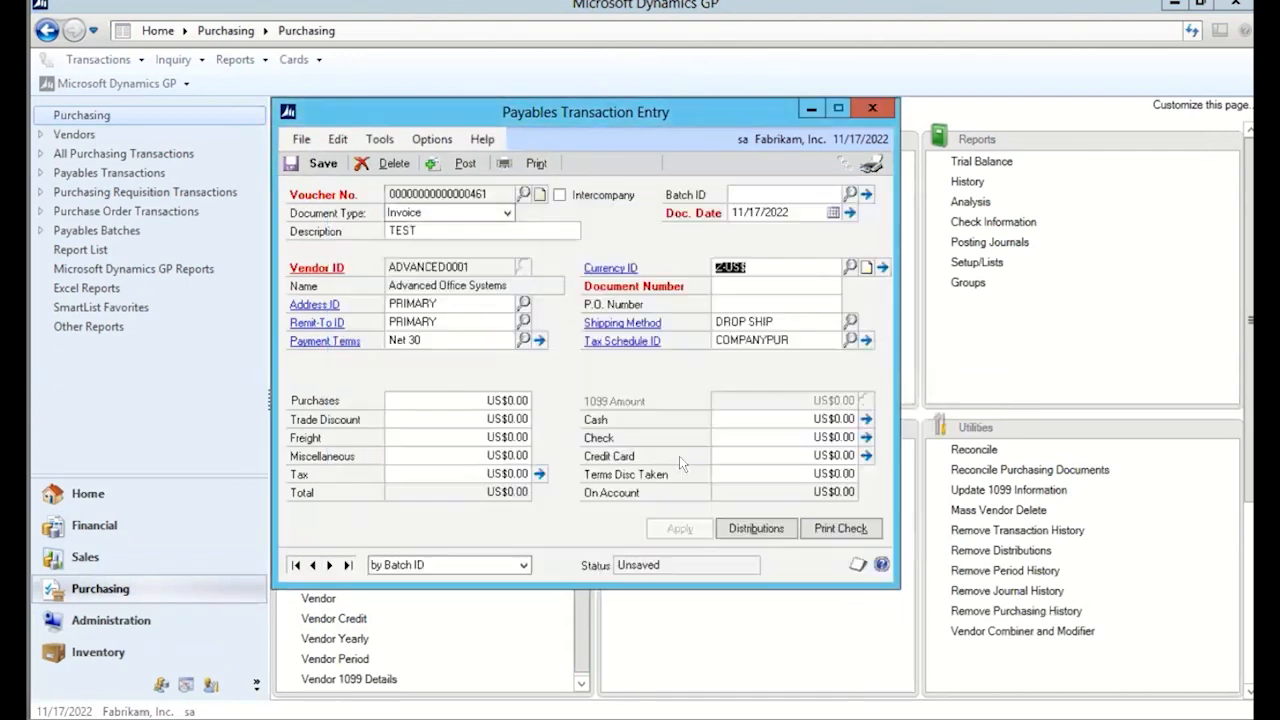
Set the invoice's purchases to US$6,000.00 and review its account distributions
type("6,000")
key("Tab")
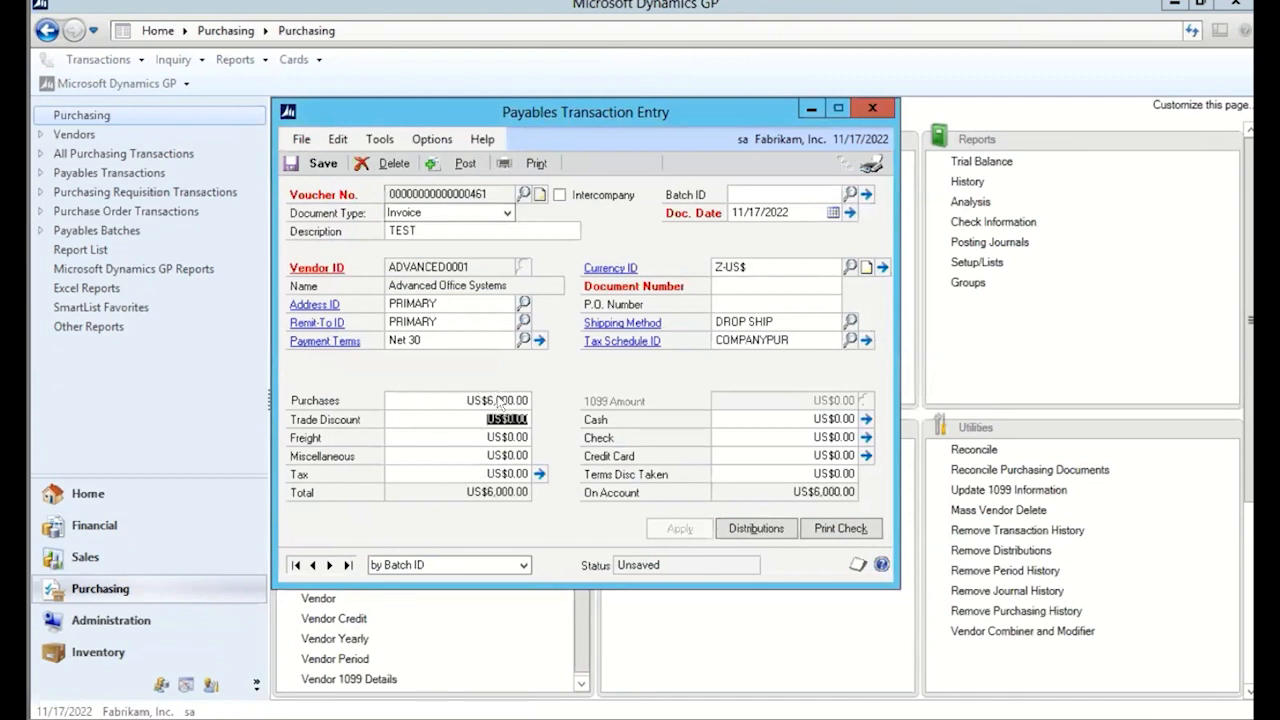
left_click(755, 529)
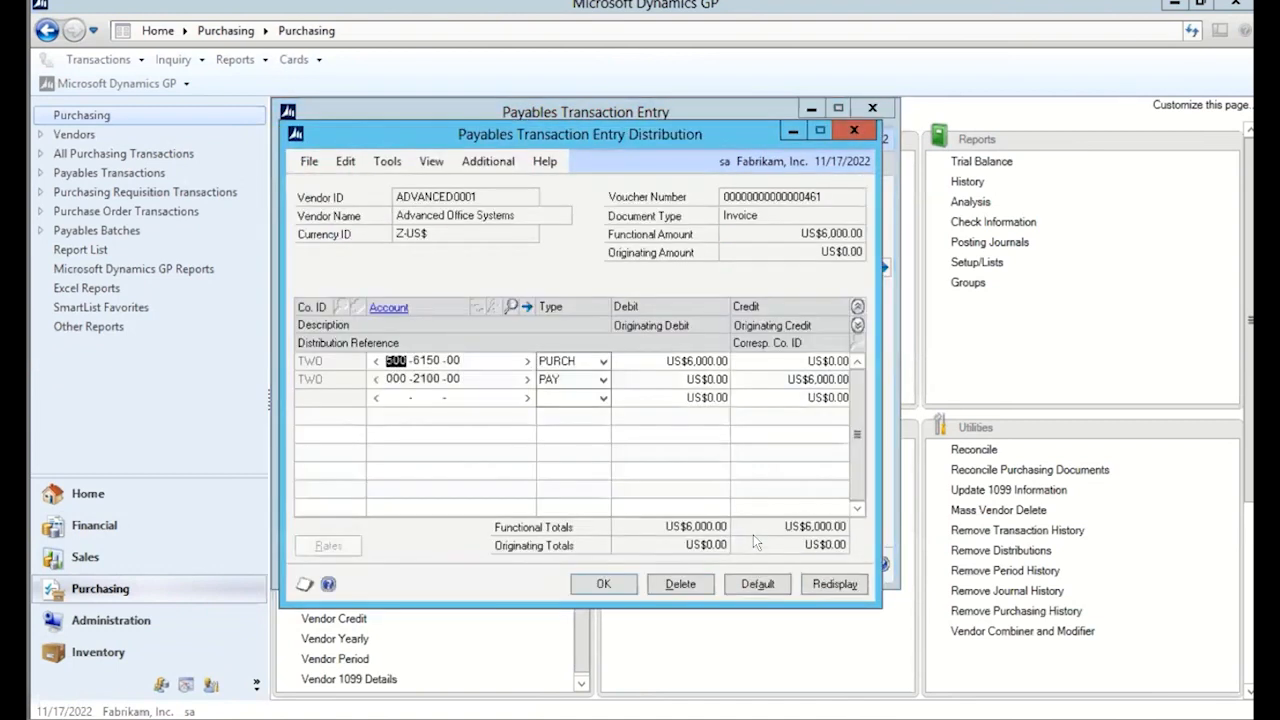
left_click(603, 585)
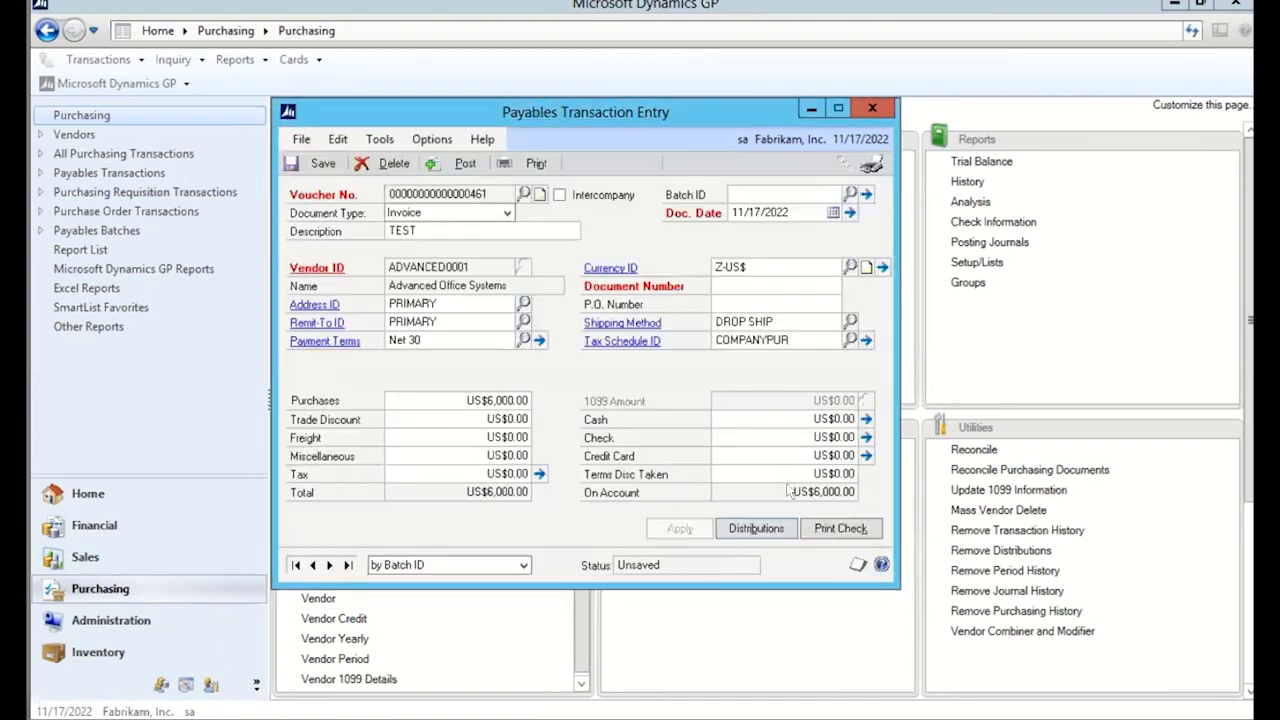
Enter document number 643, create the new batch VTEST for the invoice, and save and close the transaction
left_click(750, 287)
type("643")
type("V")
type("TEST")
left_click(322, 164)
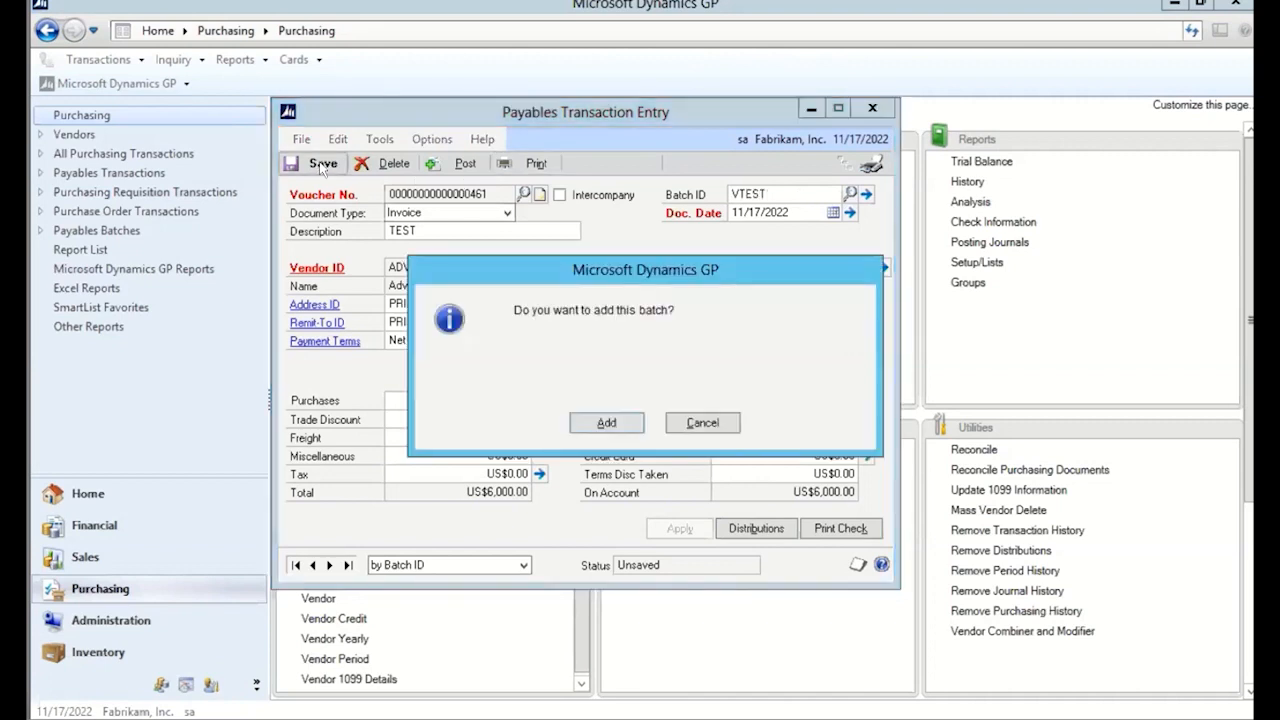
left_click(626, 428)
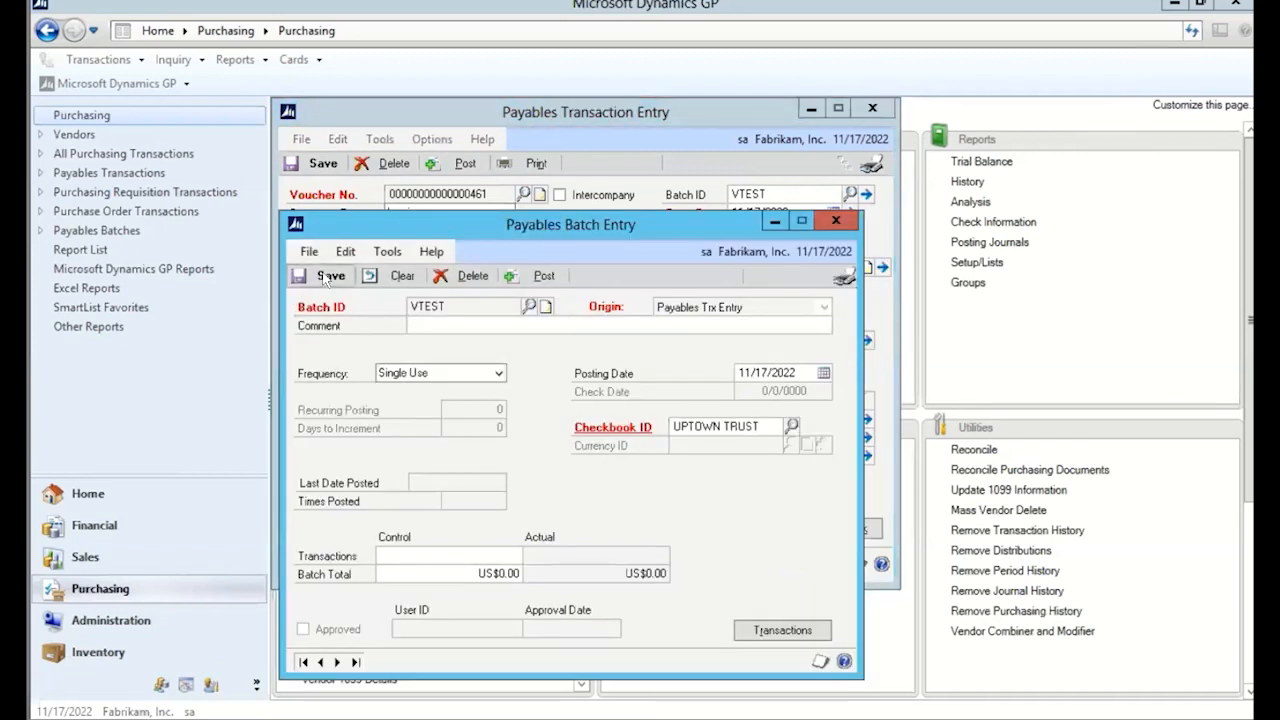
left_click(328, 276)
left_click(323, 164)
left_click(872, 108)
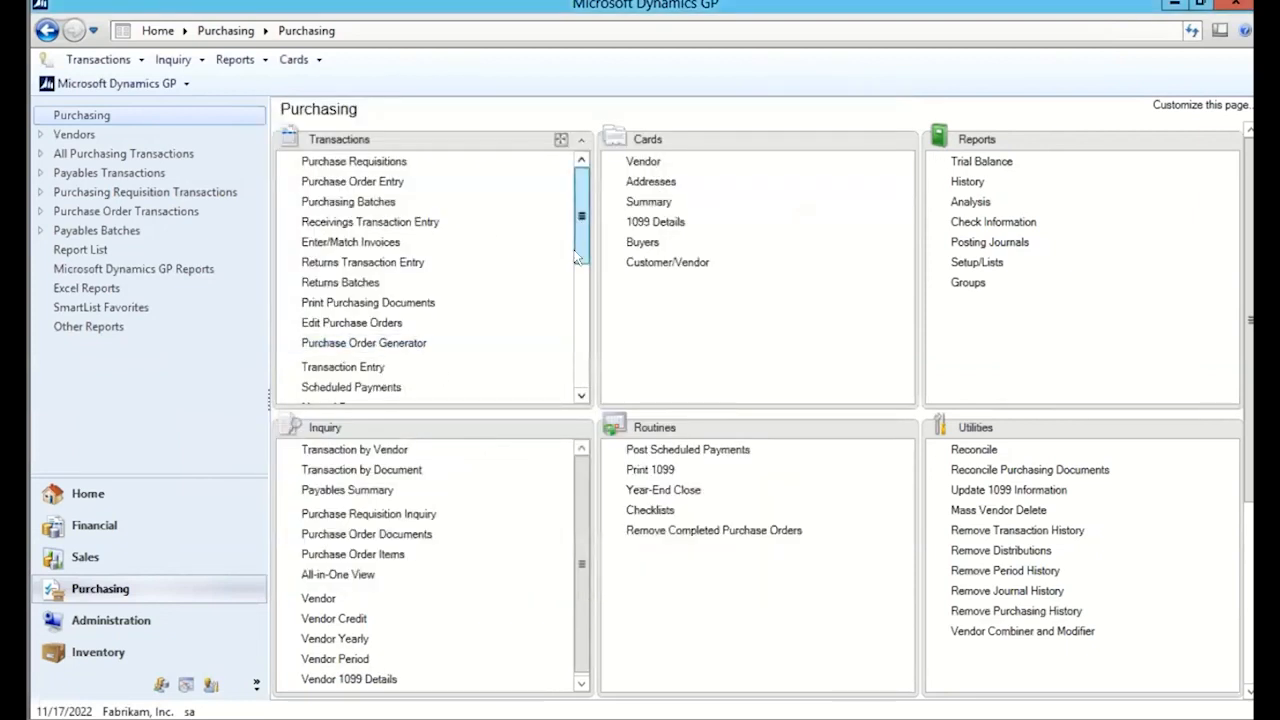
Open payables batch entry and load the batch VTEST
left_click(576, 316)
scroll(576, 316, "down", 2)
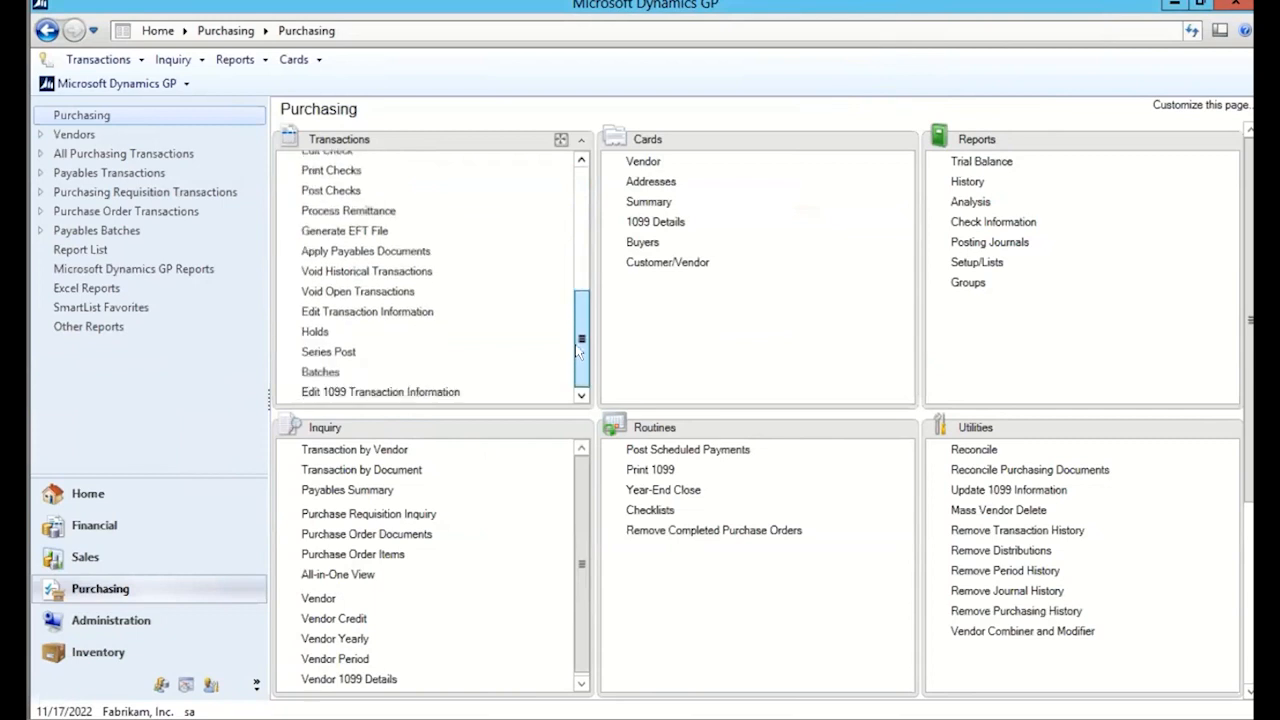
left_click(318, 372)
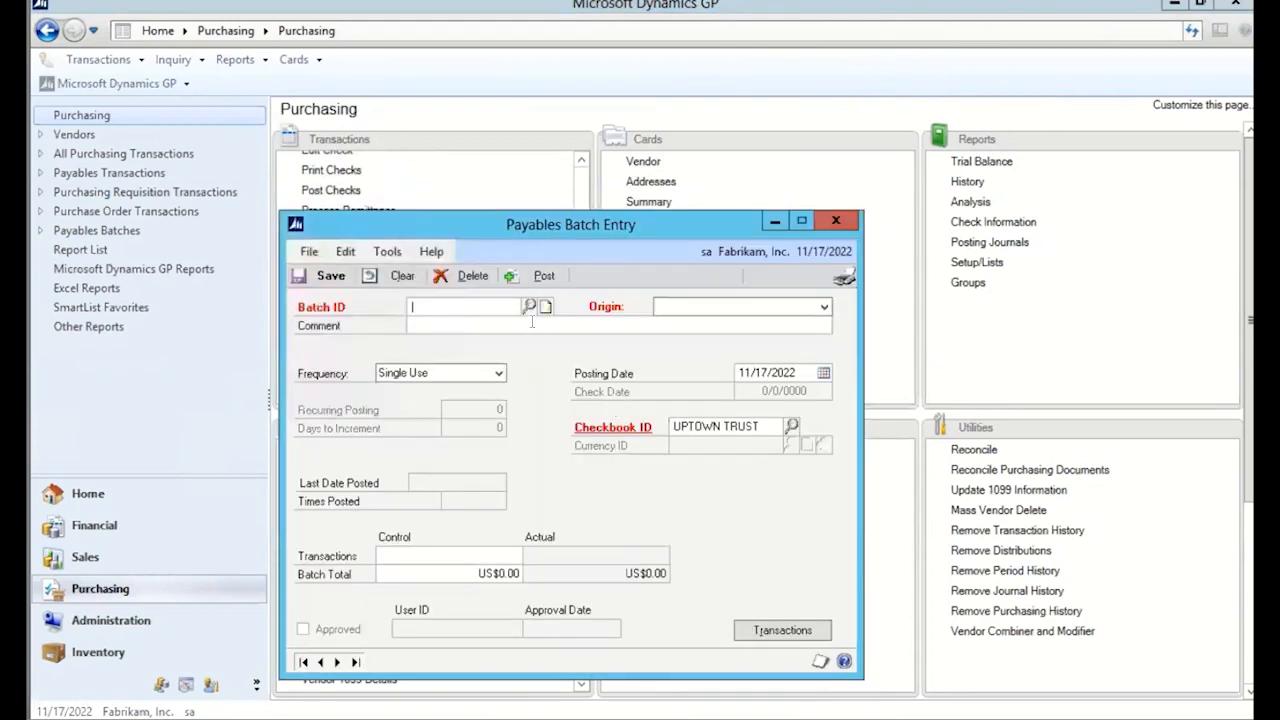
left_click(530, 306)
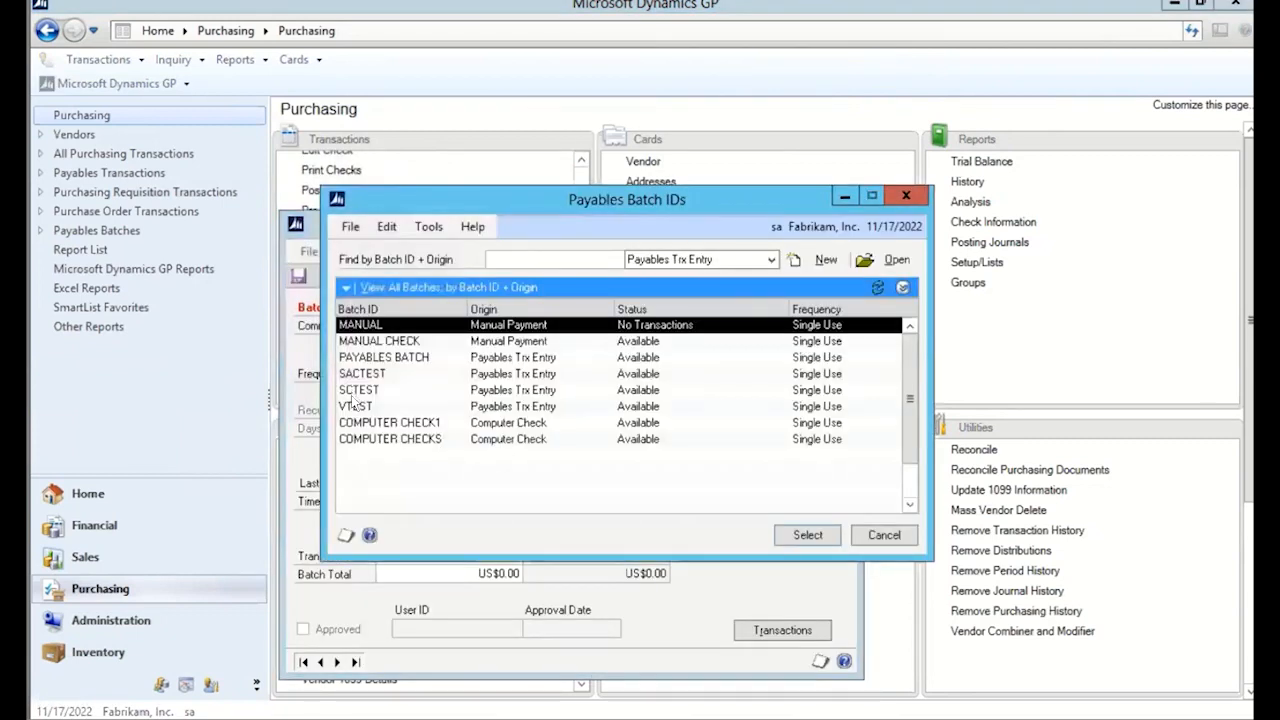
left_click(356, 406)
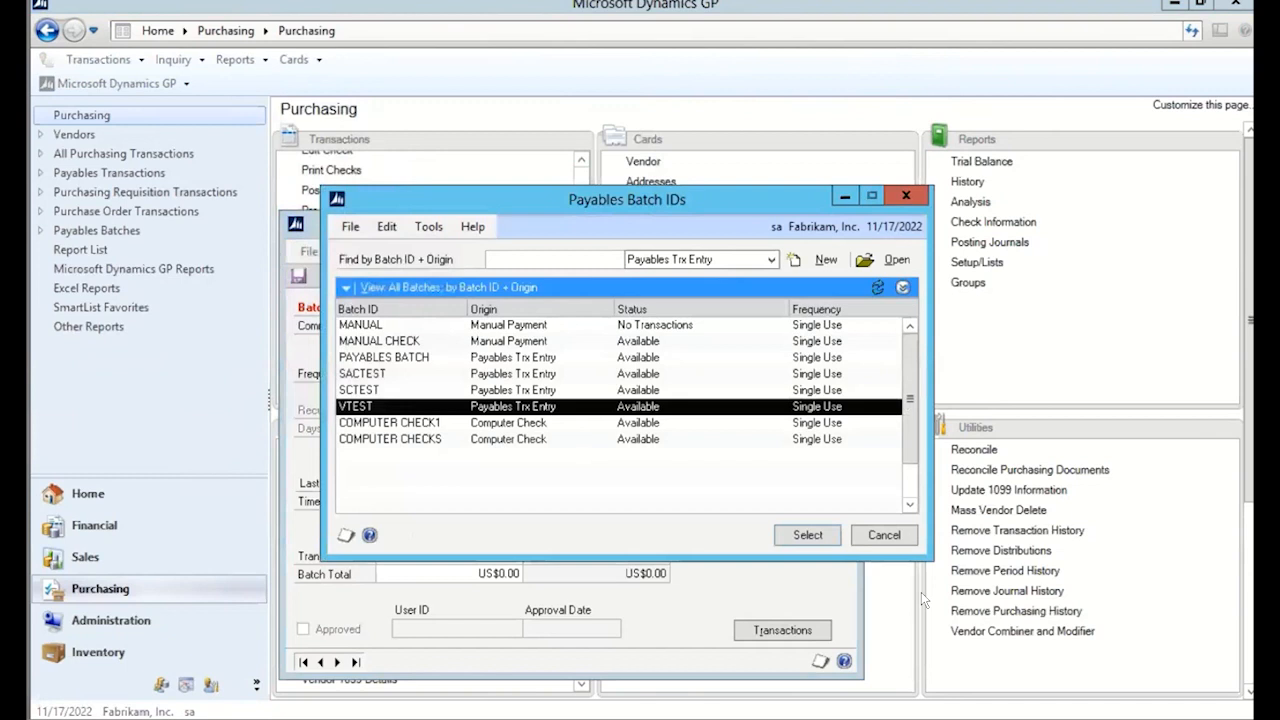
left_click(804, 536)
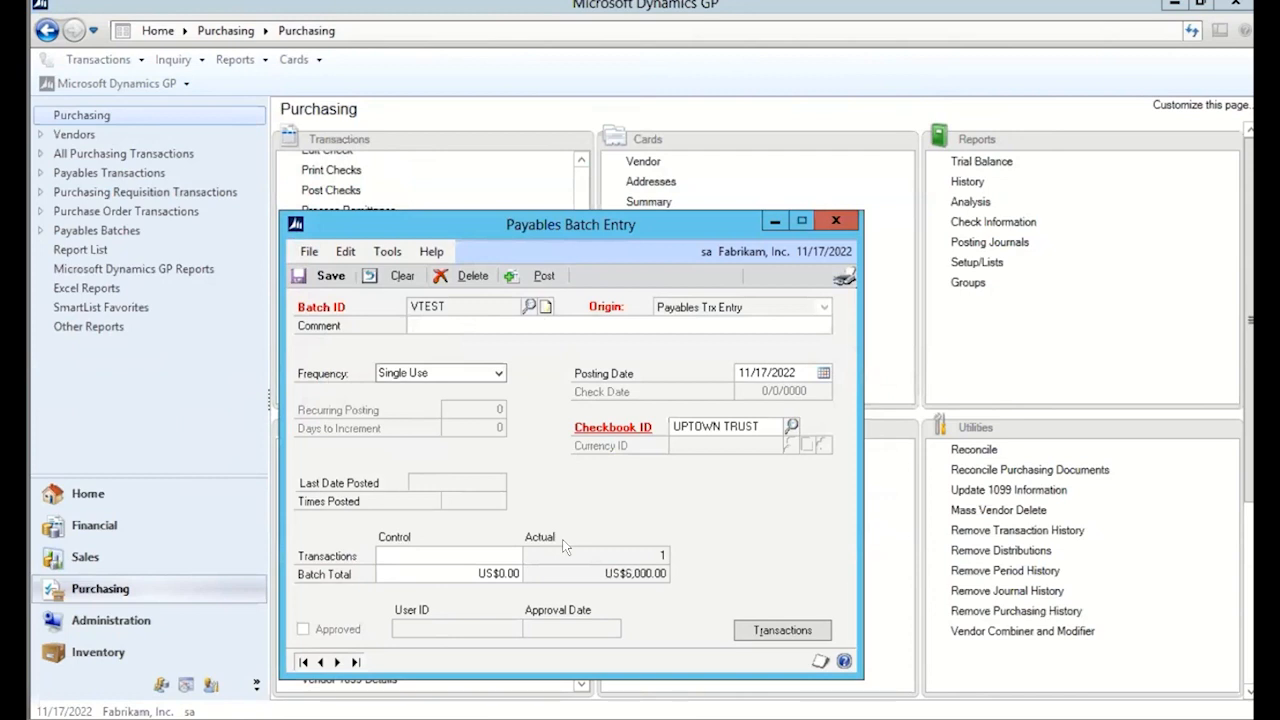
Post the VTEST batch, cancel printing of the posting journals, and close payables batch entry
left_click(543, 276)
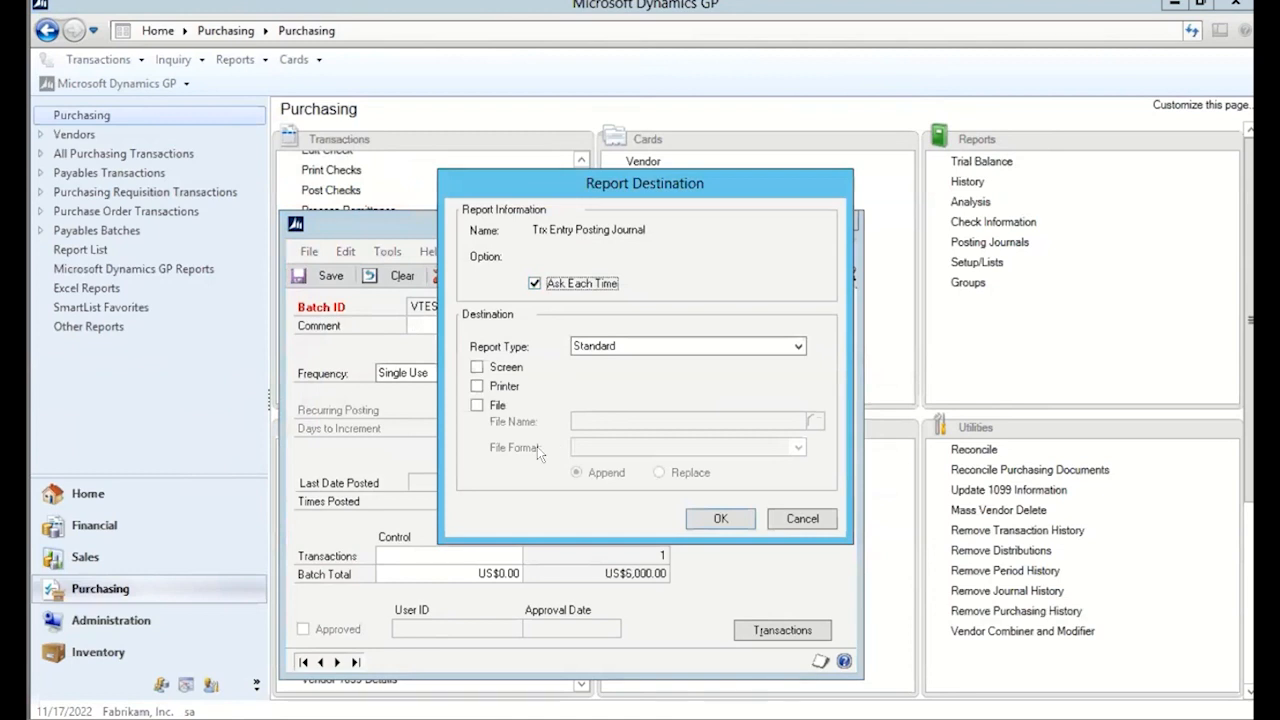
left_click(808, 524)
left_click(806, 522)
left_click(804, 522)
left_click(803, 522)
left_click(800, 521)
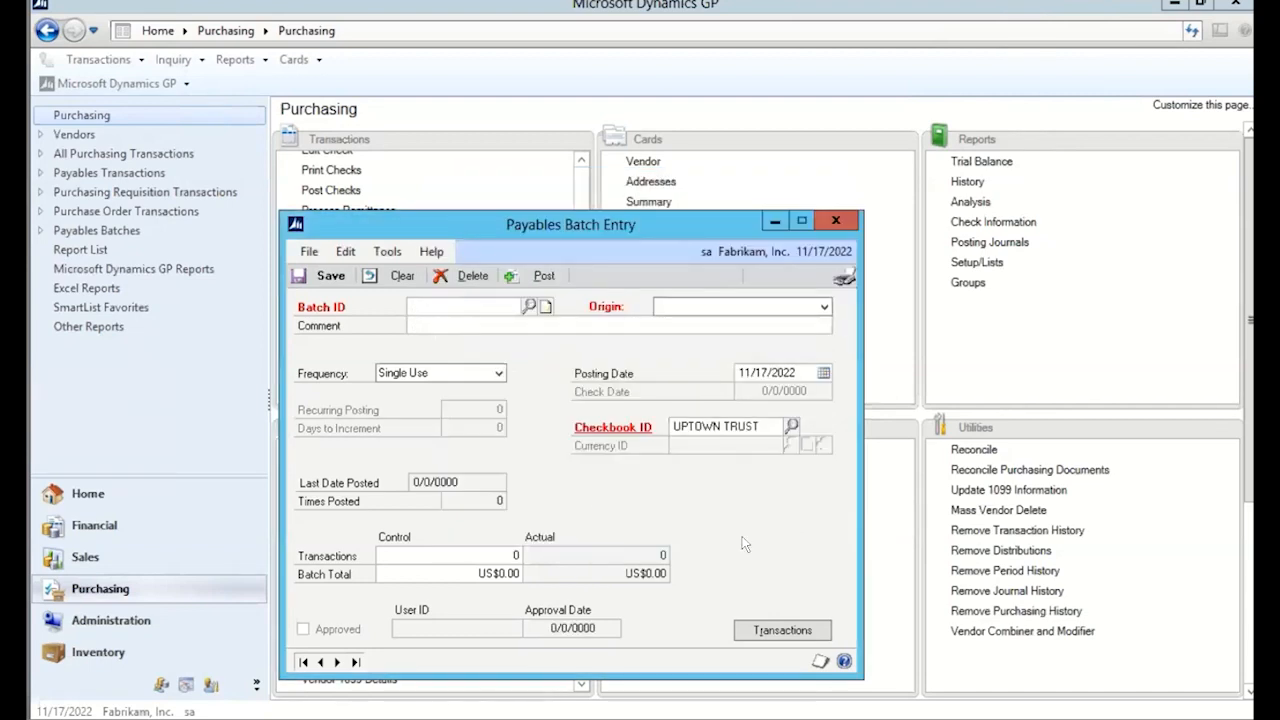
left_click(828, 225)
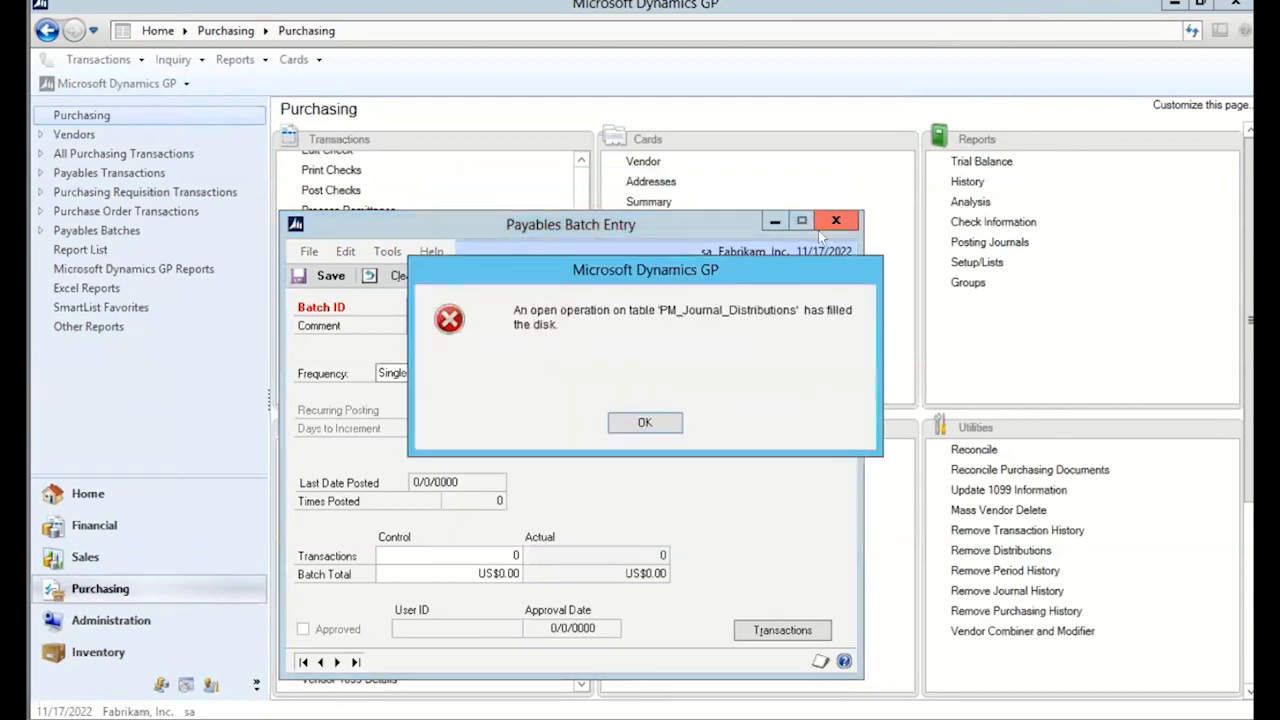
left_click(672, 424)
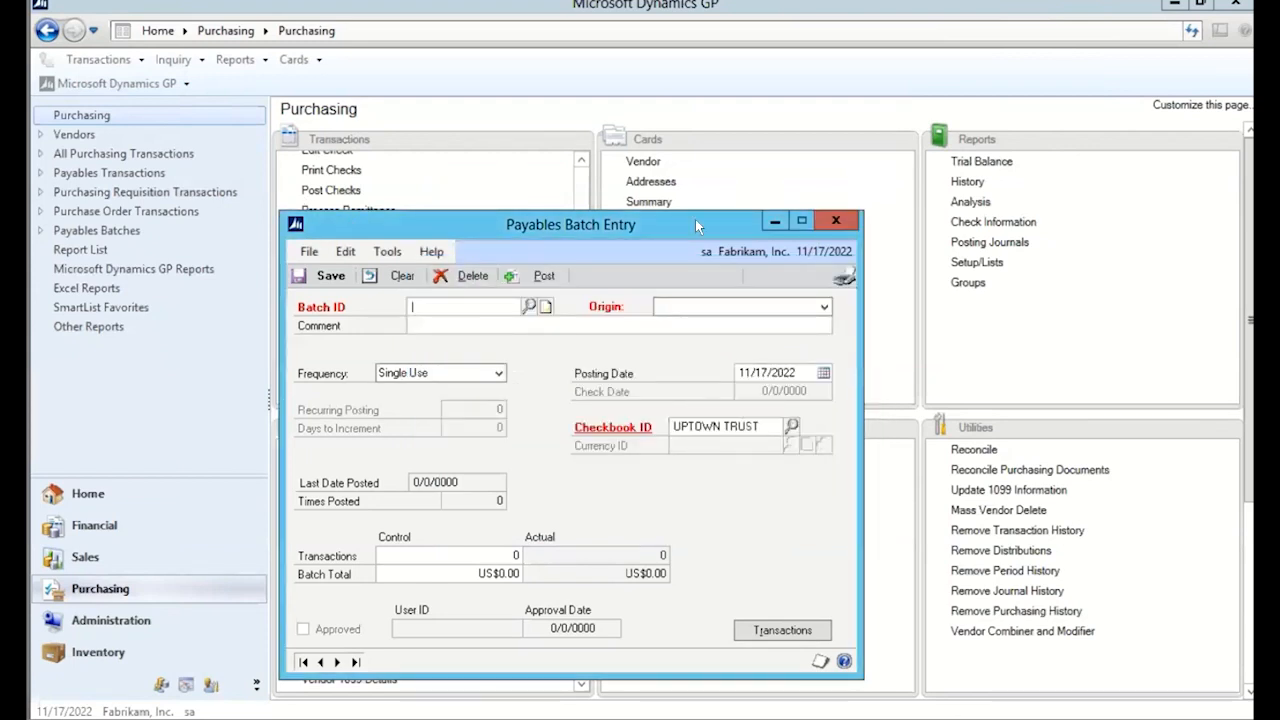
left_click(836, 220)
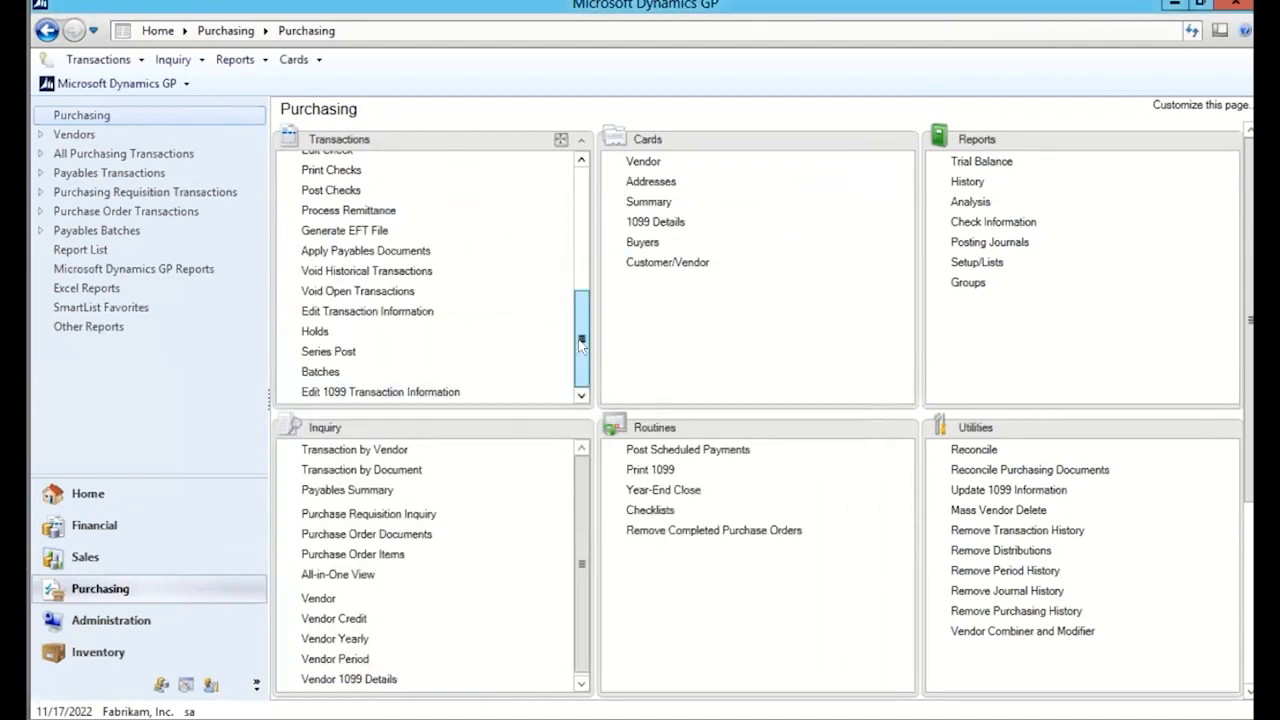
Check the list of general ledger batches in Financial and close batch entry
left_click(152, 529)
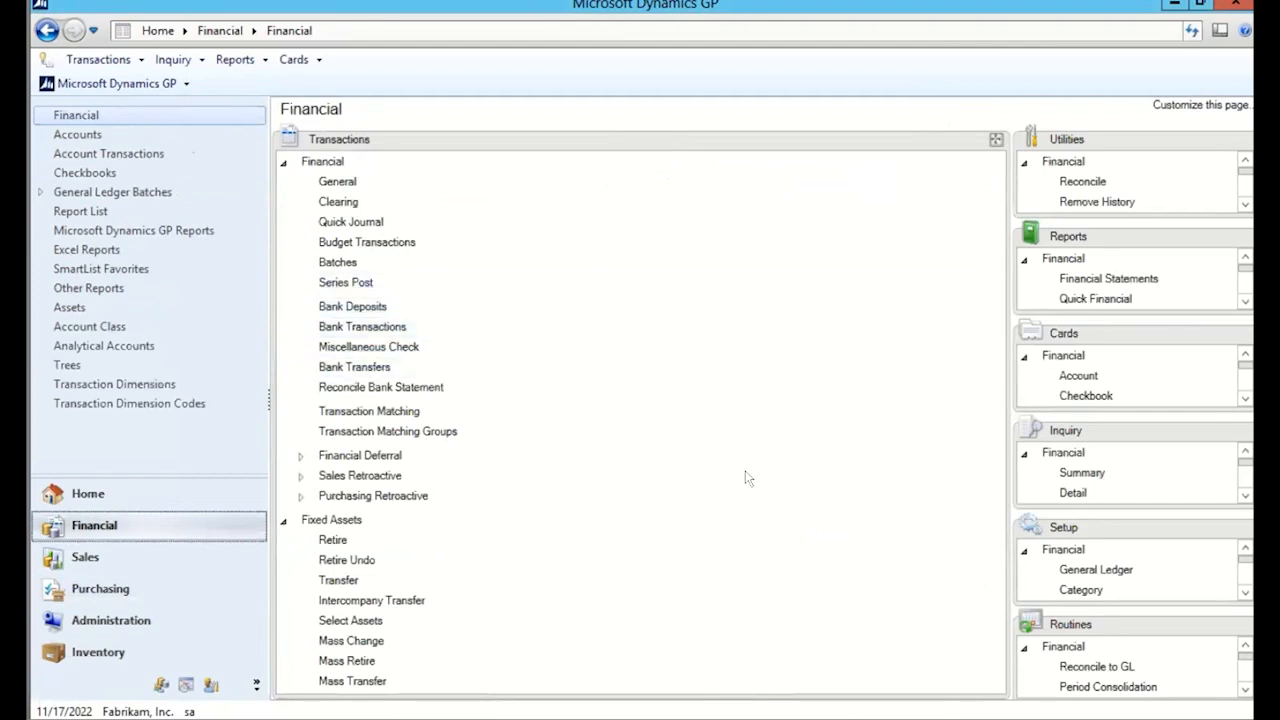
left_click(338, 262)
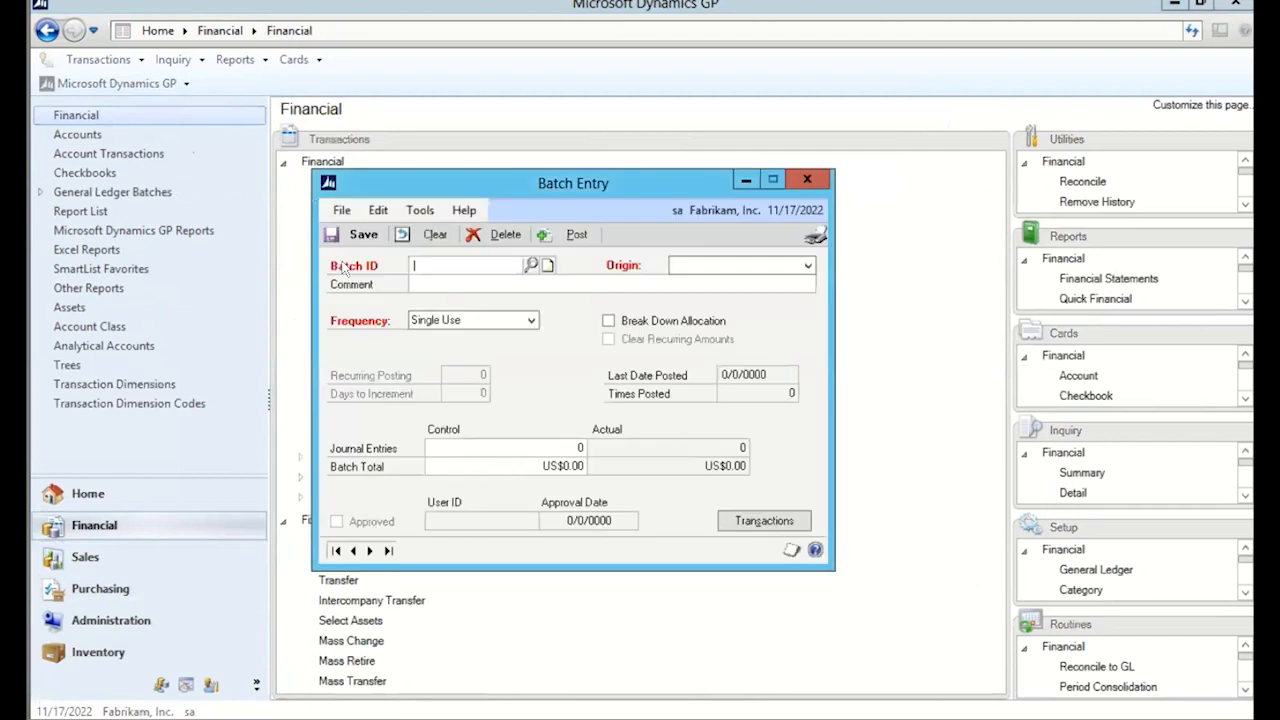
left_click(530, 265)
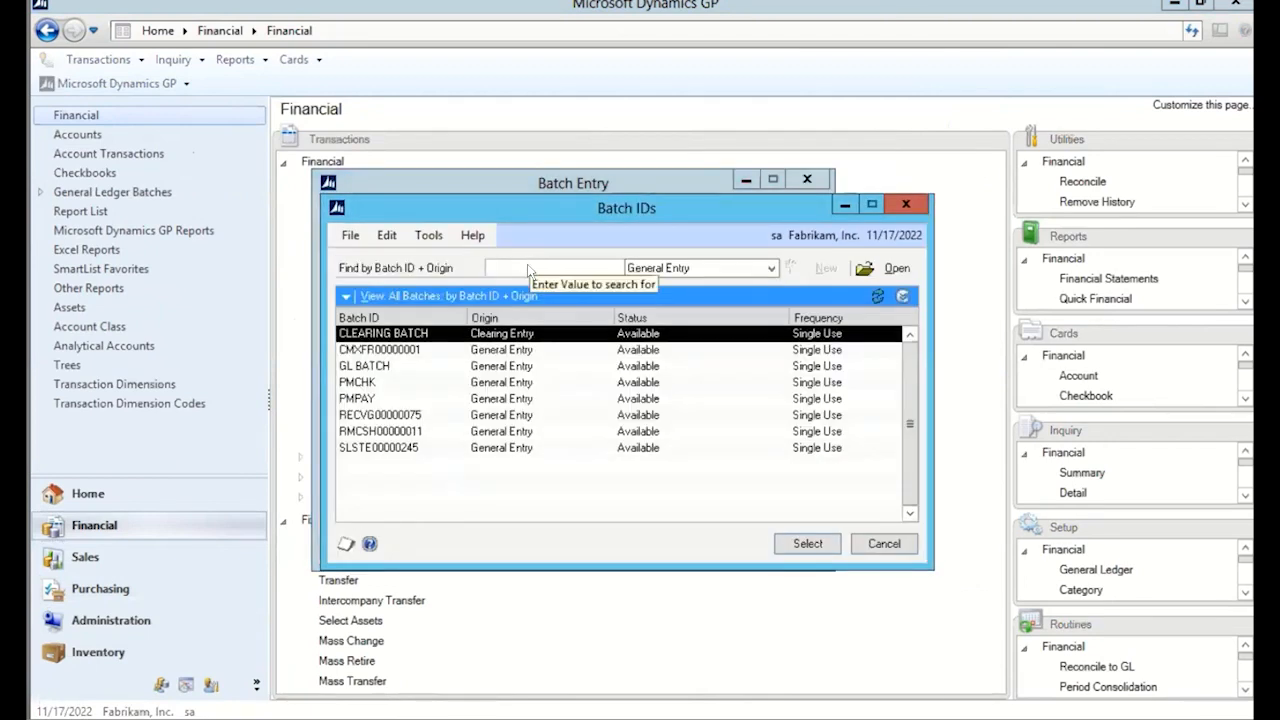
left_click(906, 204)
left_click(807, 180)
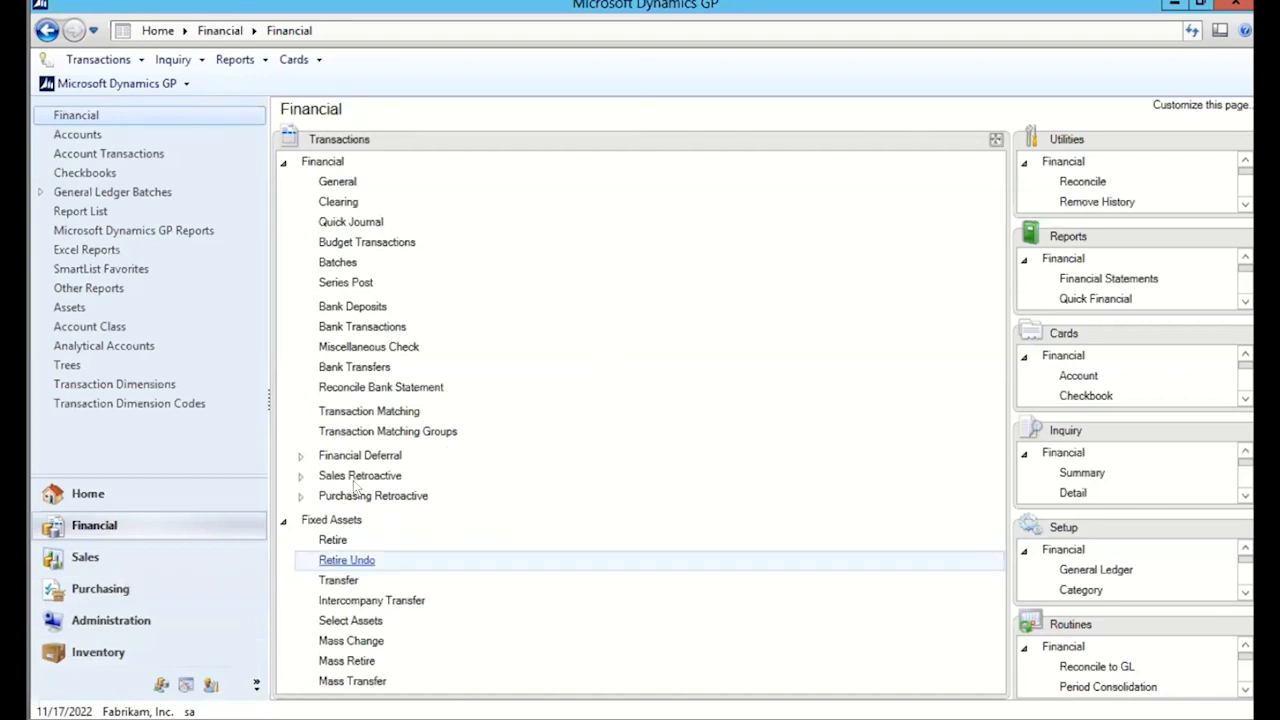
Reopen the general ledger batch list, load PMCHK to inspect its journal entries and total, and close batch entry
left_click(338, 263)
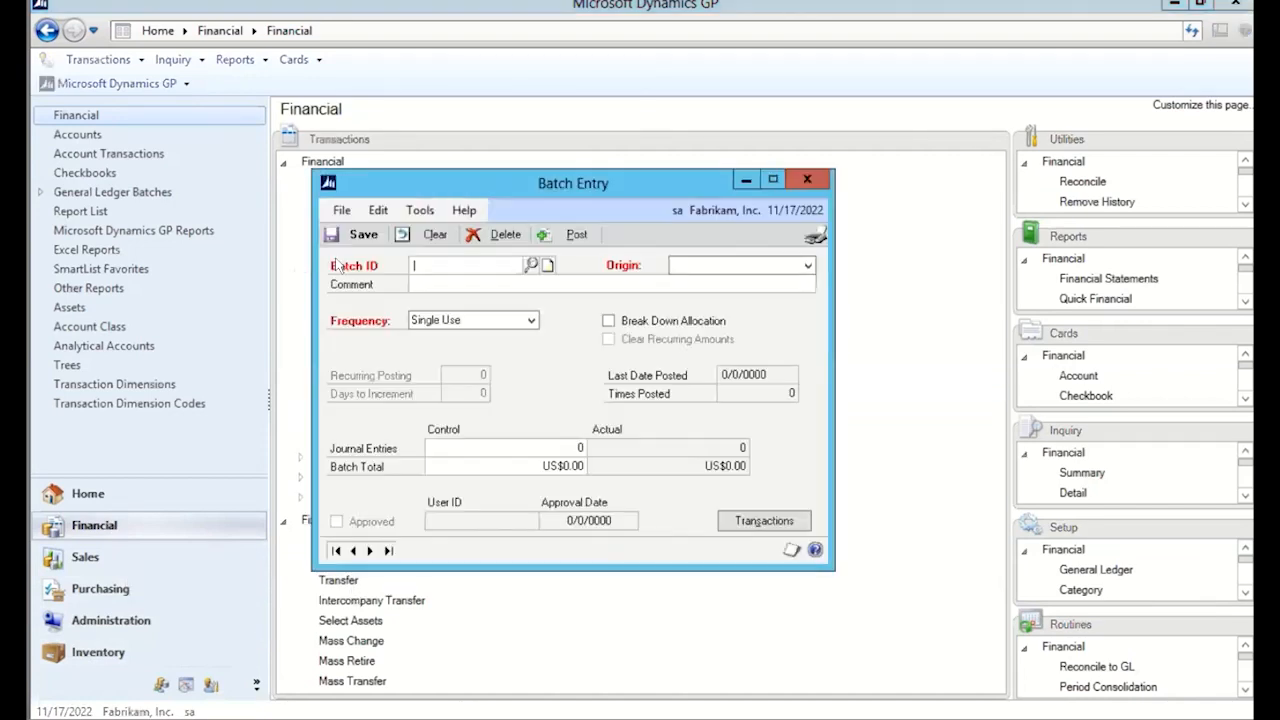
left_click(531, 265)
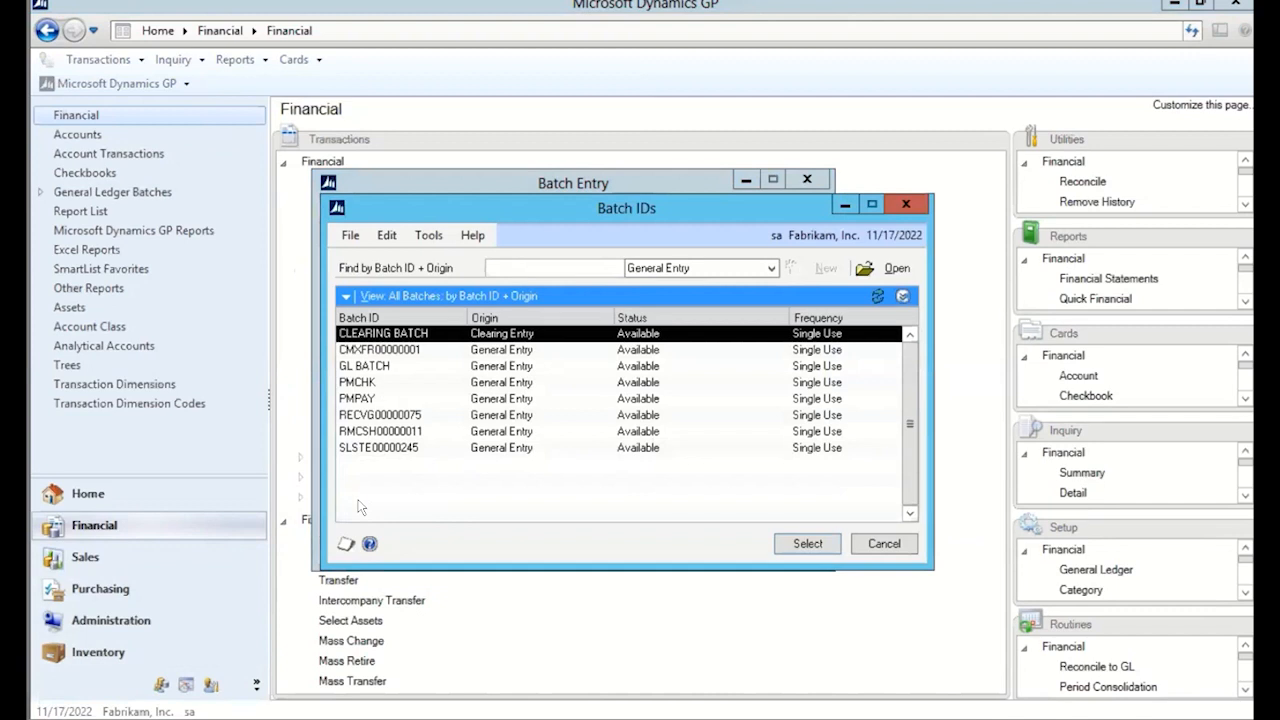
left_click_drag(583, 207, 820, 162)
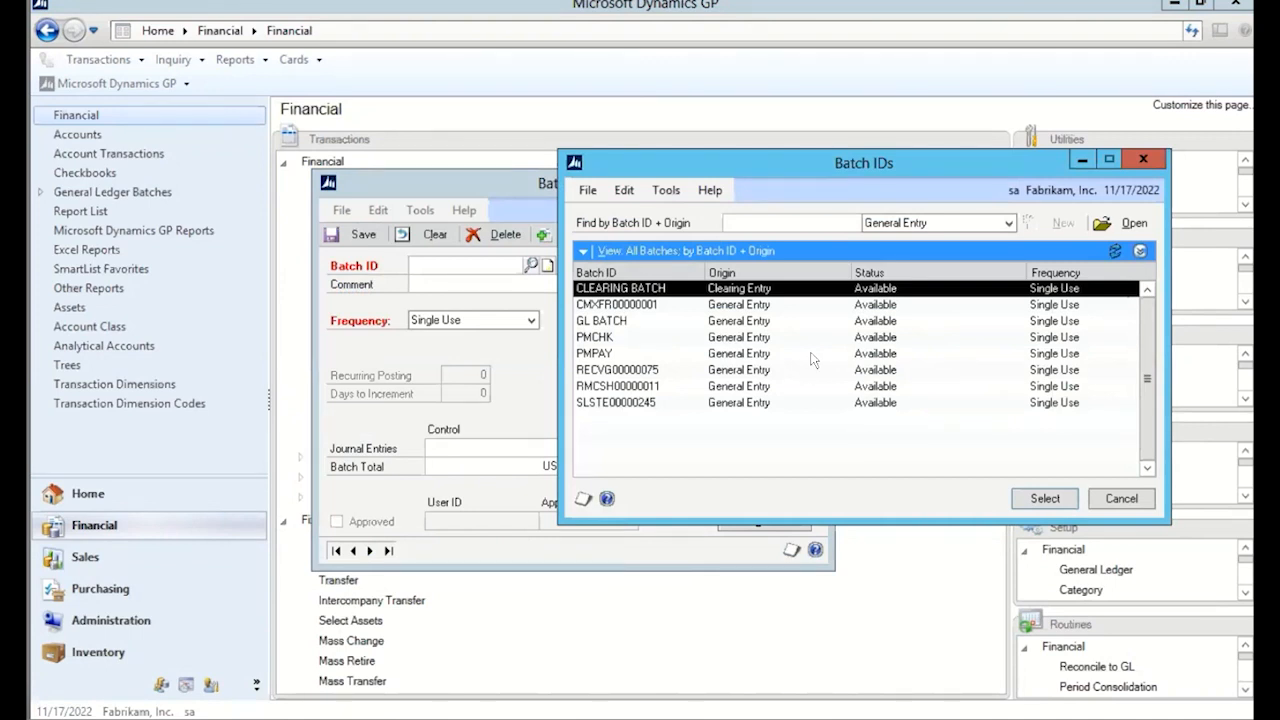
mouse_move(948, 161)
left_mouse_down()
mouse_move(1154, 167)
mouse_move(941, 174)
left_mouse_up()
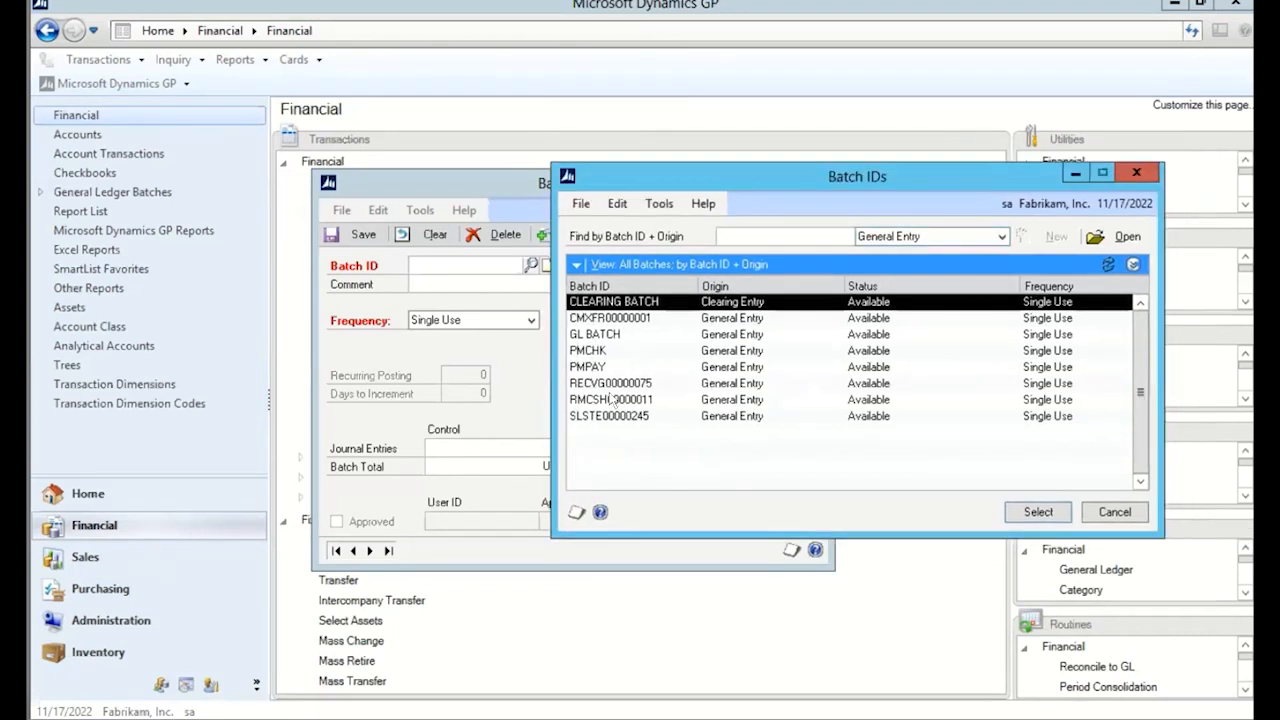
left_click(586, 352)
left_click(1038, 511)
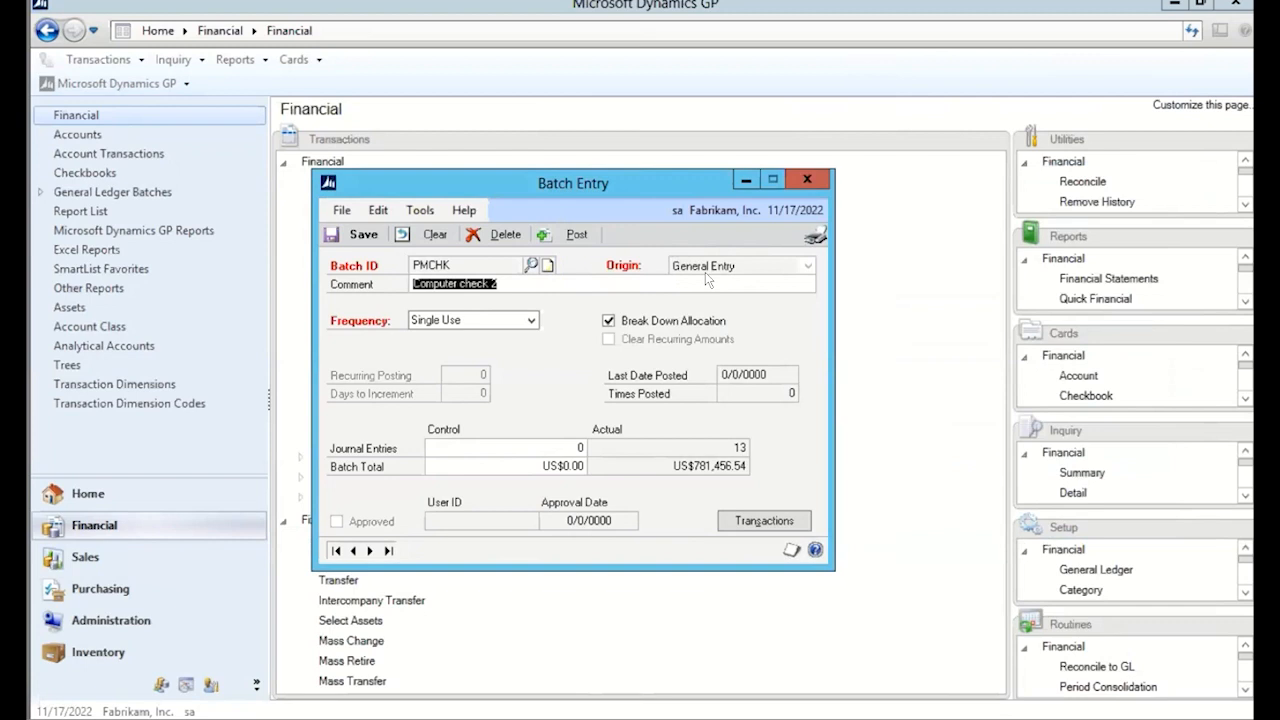
mouse_move(673, 184)
left_mouse_down()
mouse_move(768, 188)
mouse_move(681, 178)
left_mouse_up()
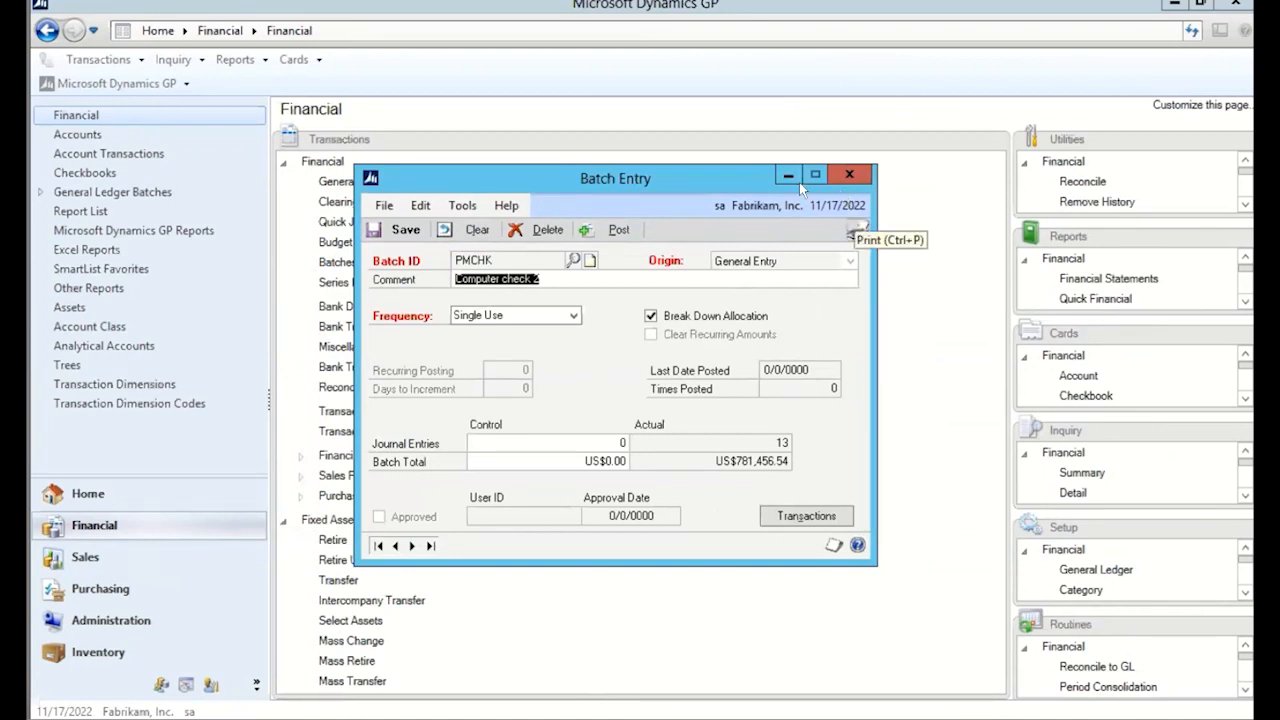
left_click(832, 176)
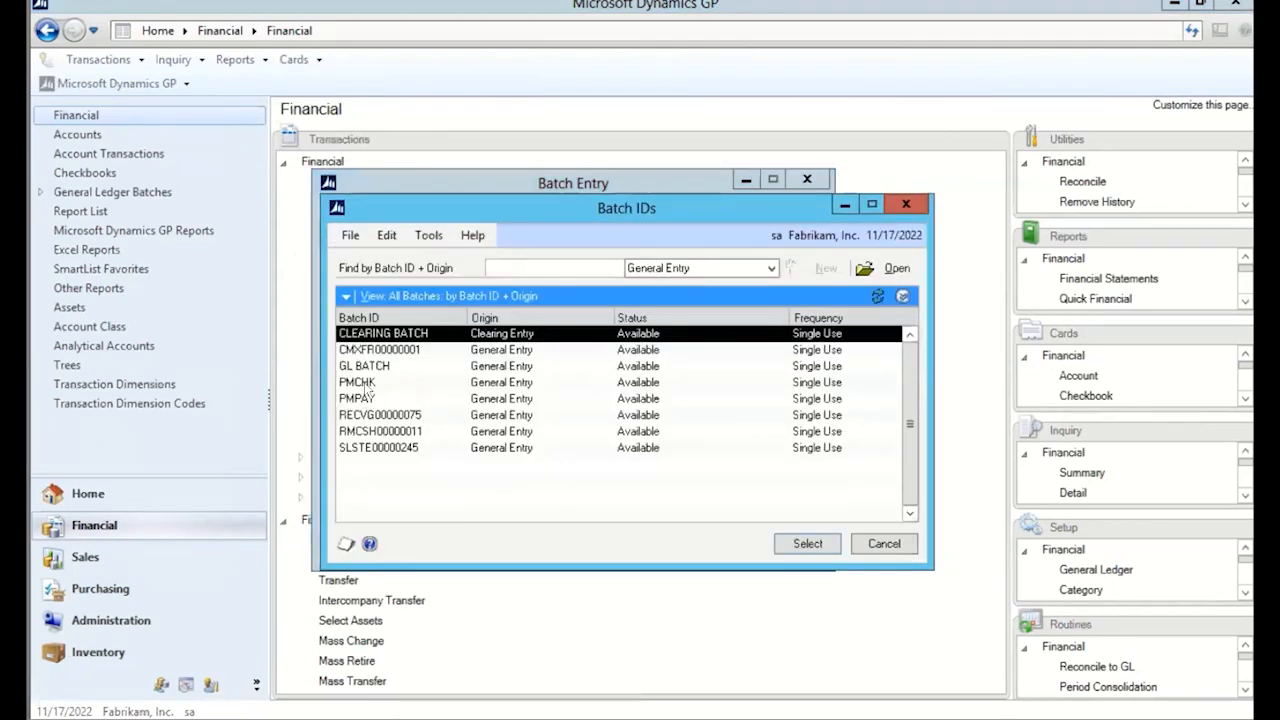
Load the general ledger batch PMCHK, open its transaction entry, and arrange the two windows side by side
left_click(420, 382)
left_click(800, 544)
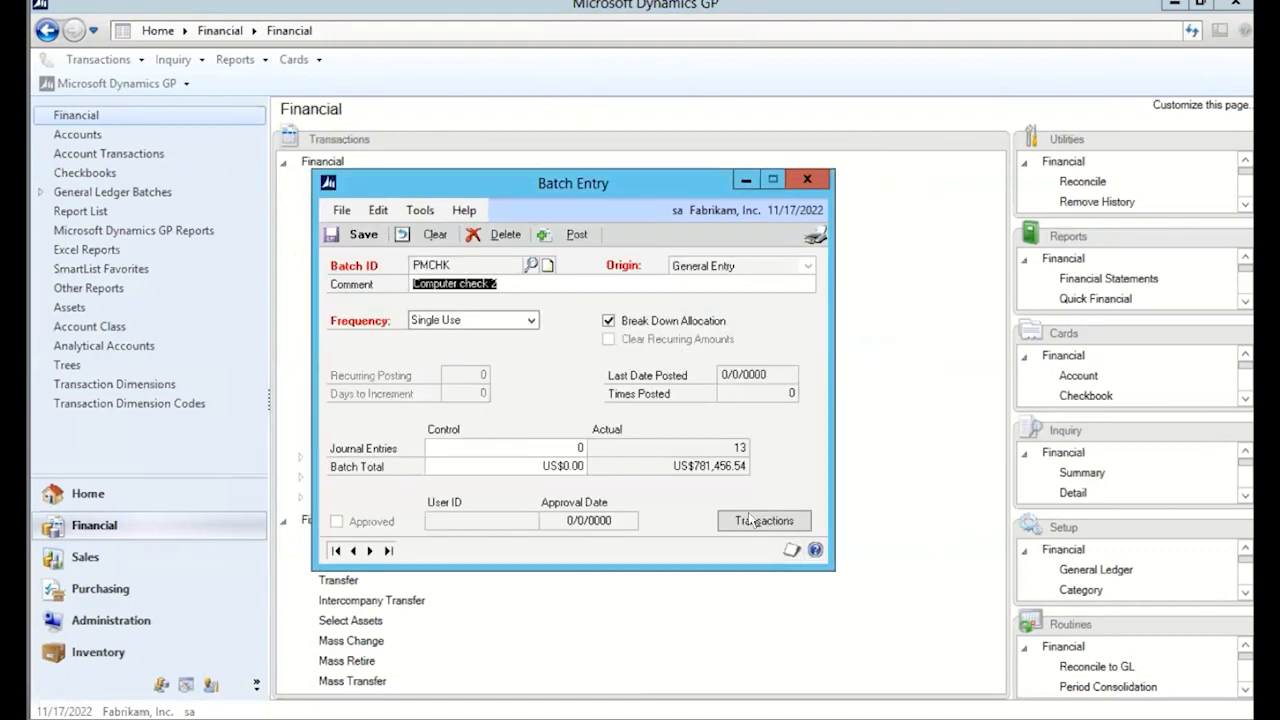
left_click(750, 522)
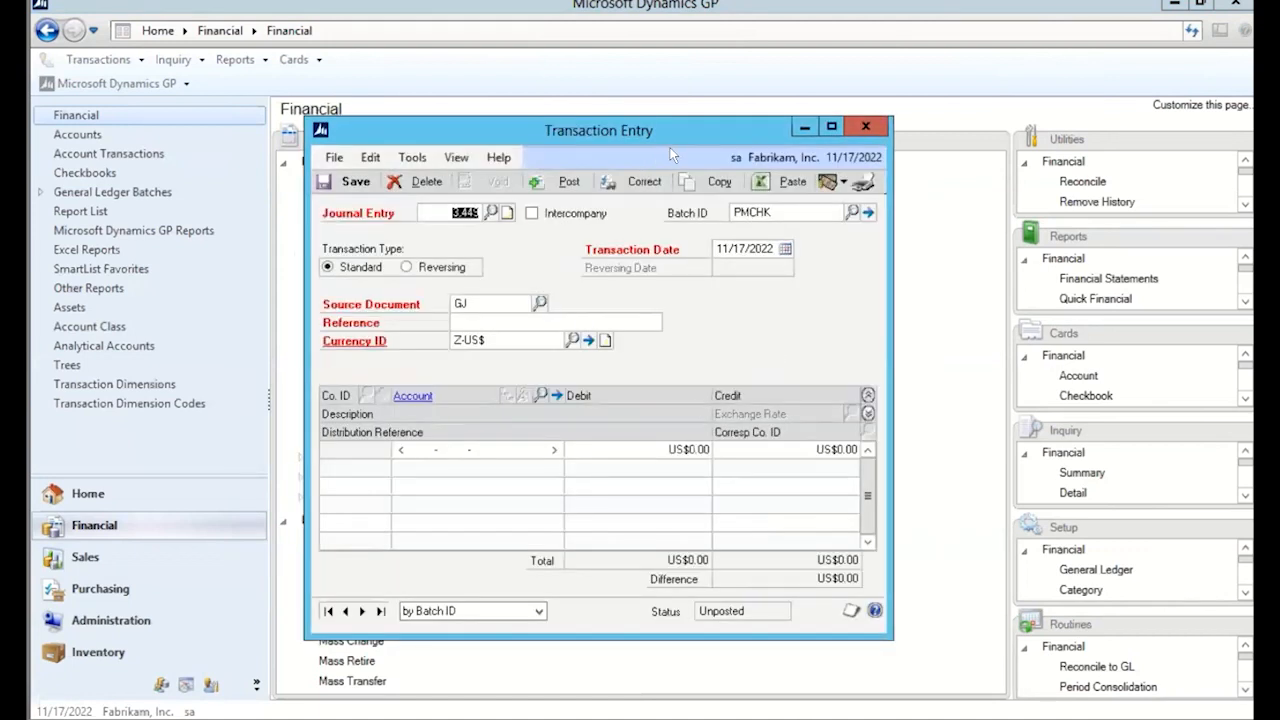
left_click_drag(682, 134, 854, 133)
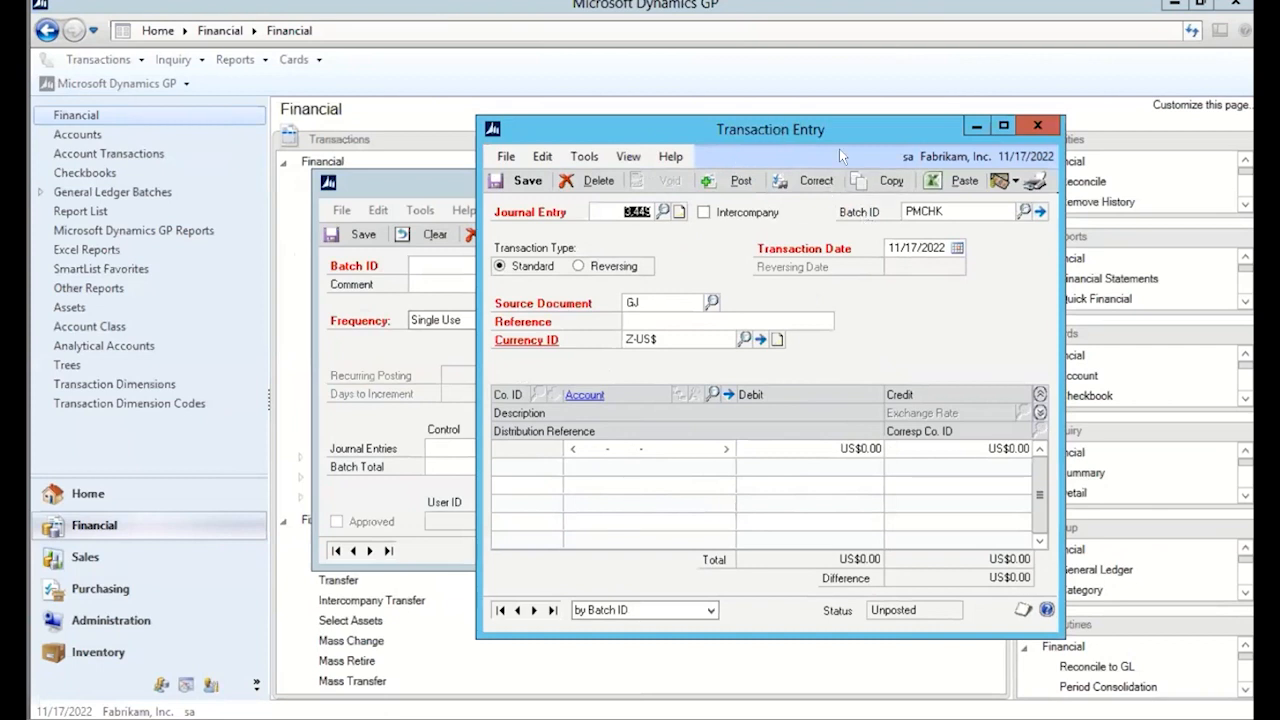
left_click_drag(852, 133, 1029, 148)
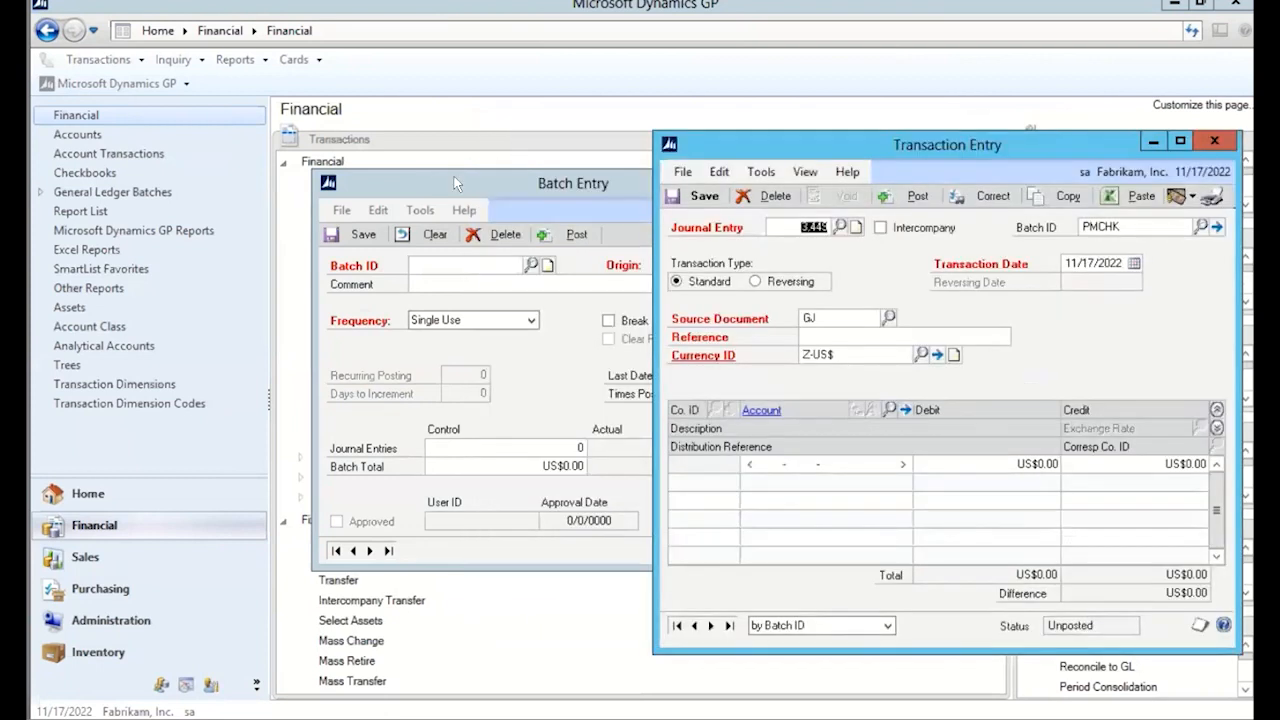
left_click_drag(449, 184, 346, 172)
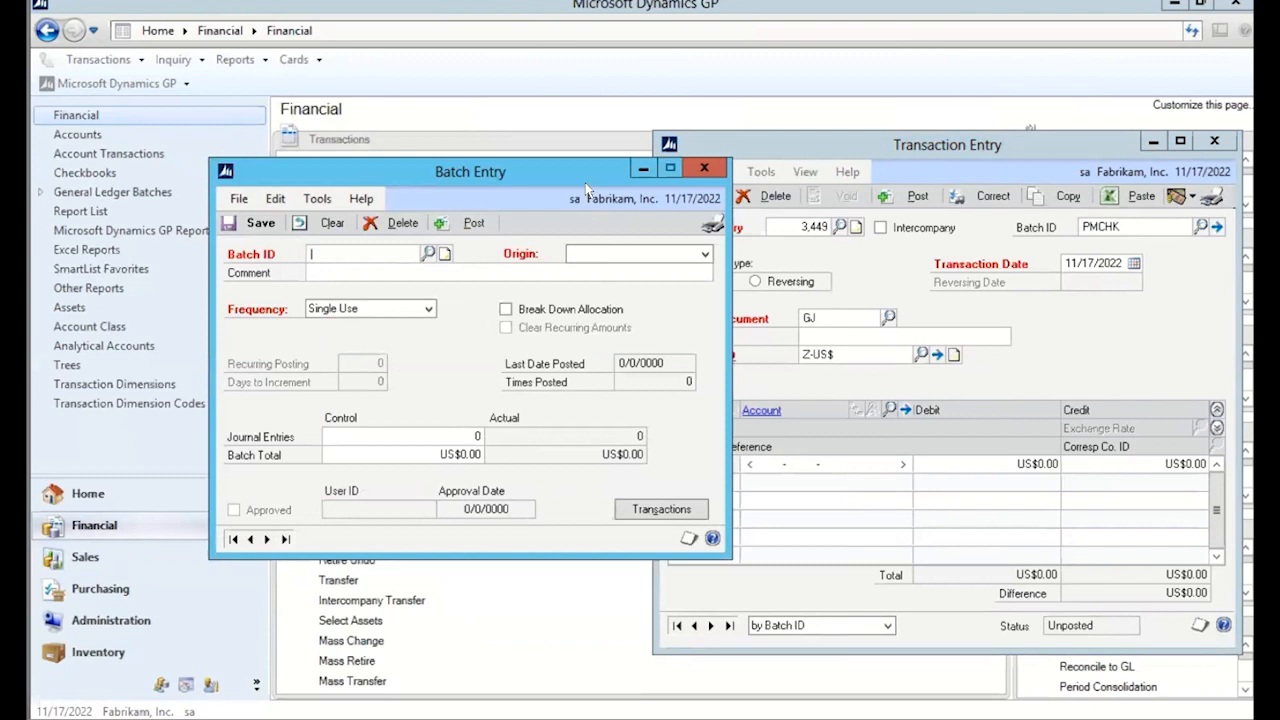
left_click_drag(556, 174, 514, 169)
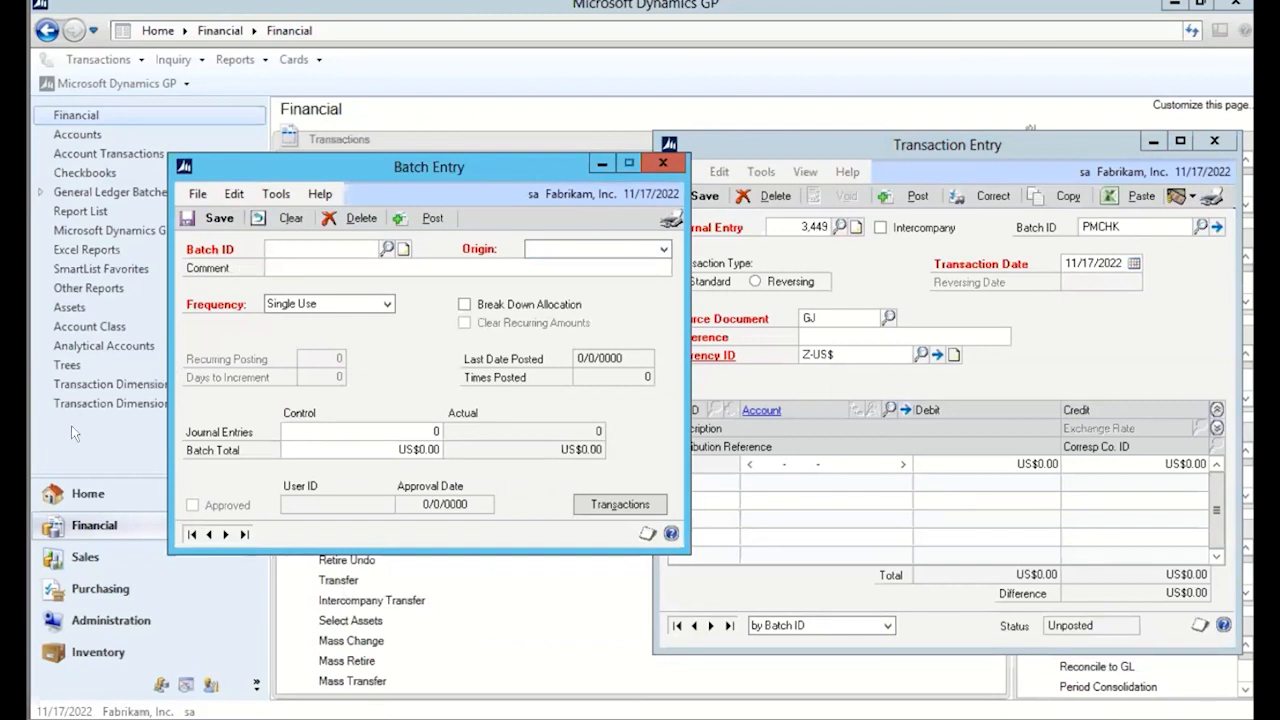
Check the status of PMCHK in the batch list while its transaction entry is open, and close transaction entry
left_click(388, 249)
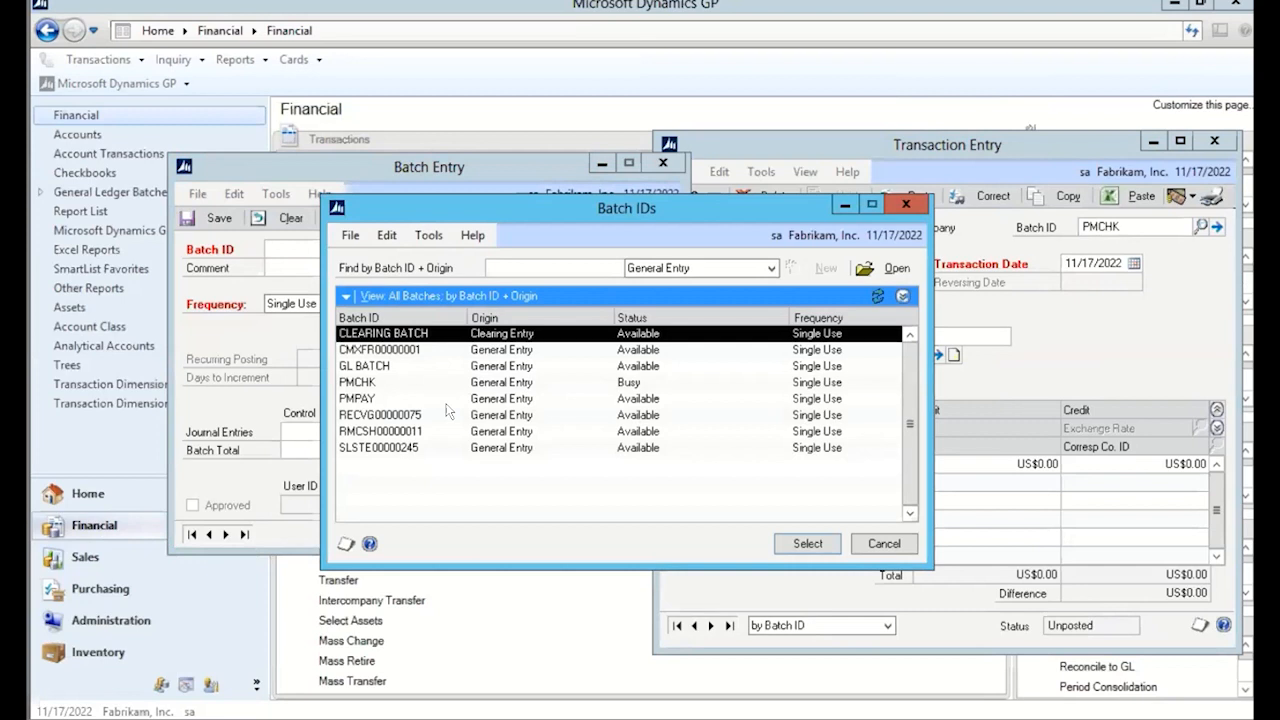
left_click(906, 205)
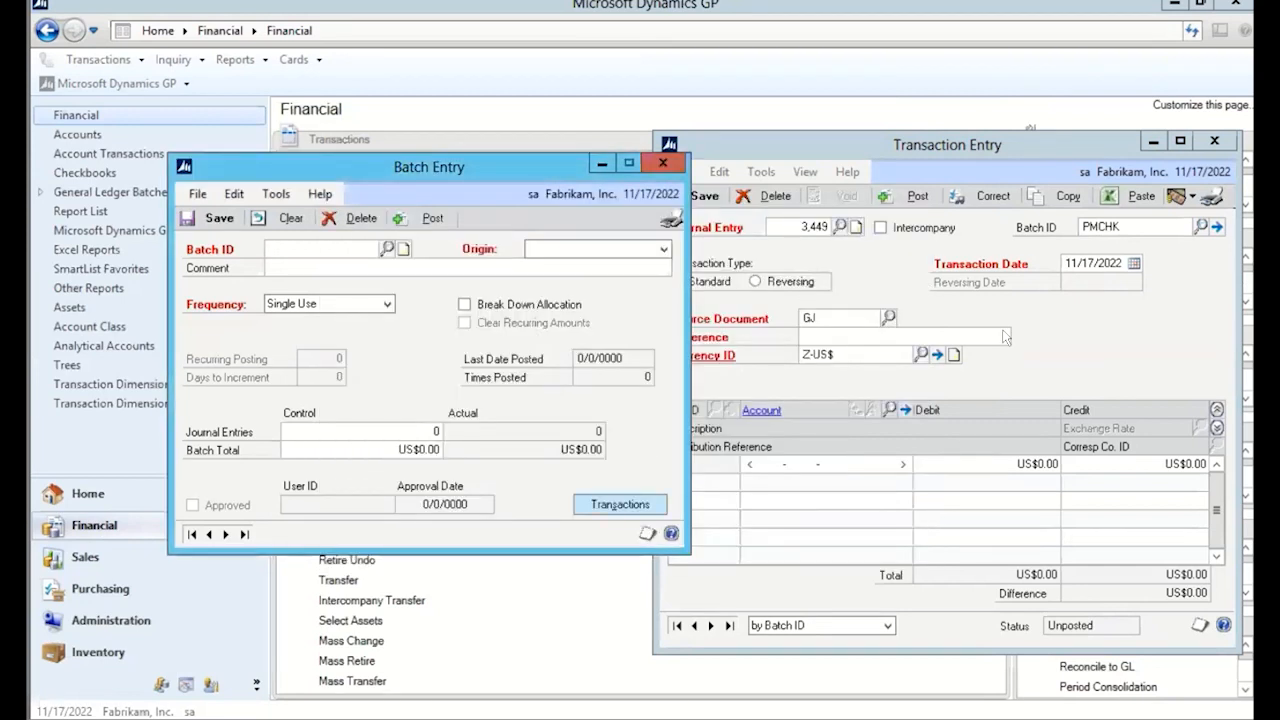
left_click_drag(987, 140, 1010, 140)
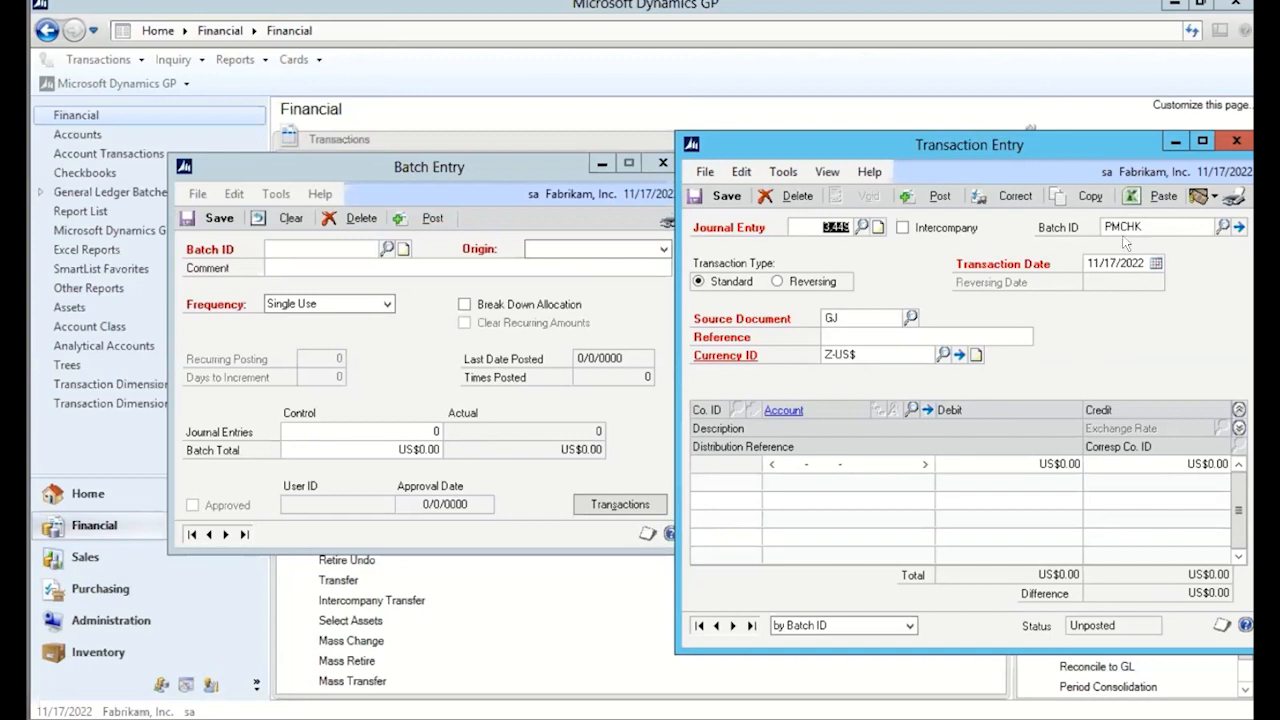
left_click(1236, 140)
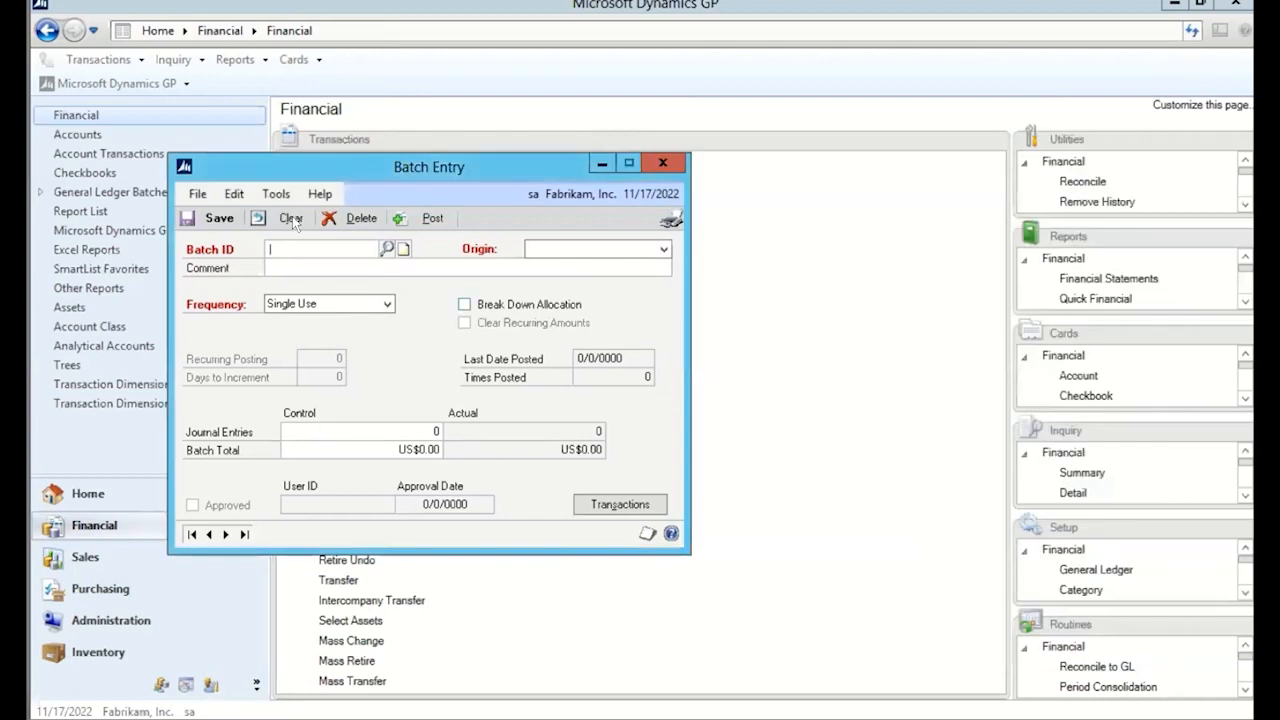
Load the general ledger batch PMPAY in batch entry to inspect its journal entries and total
left_click(403, 248)
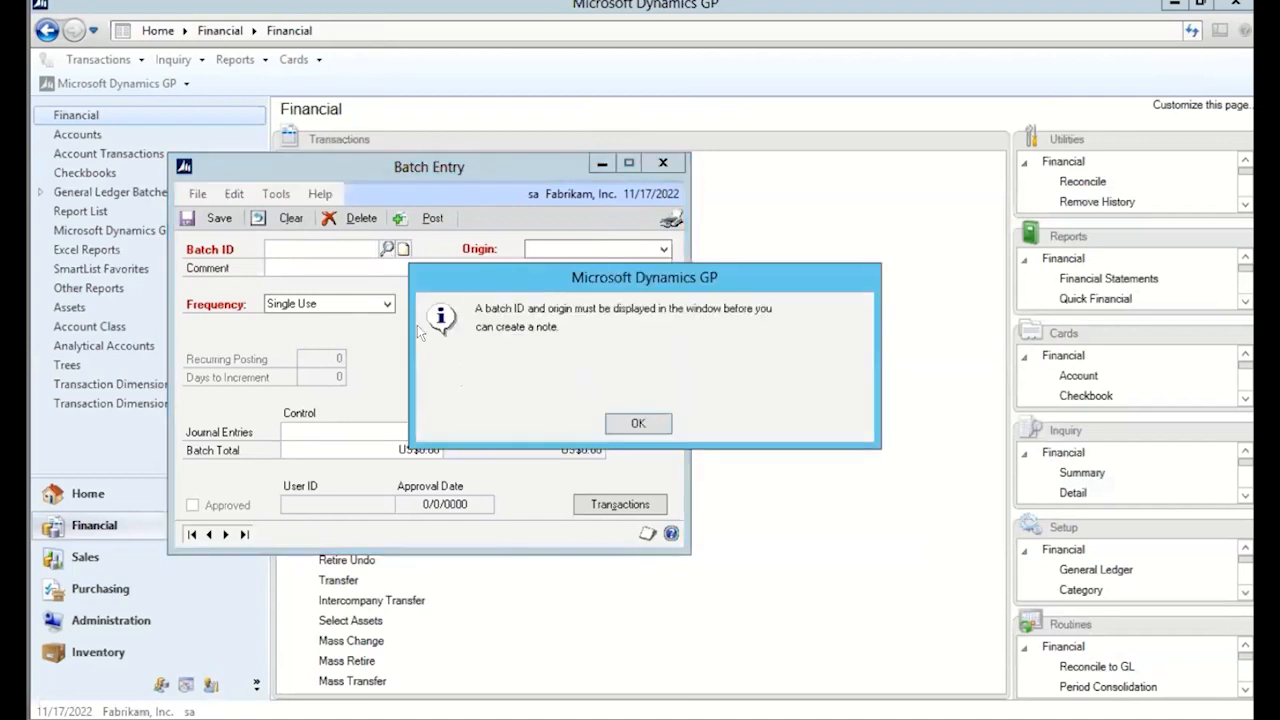
left_click(632, 420)
left_click(386, 248)
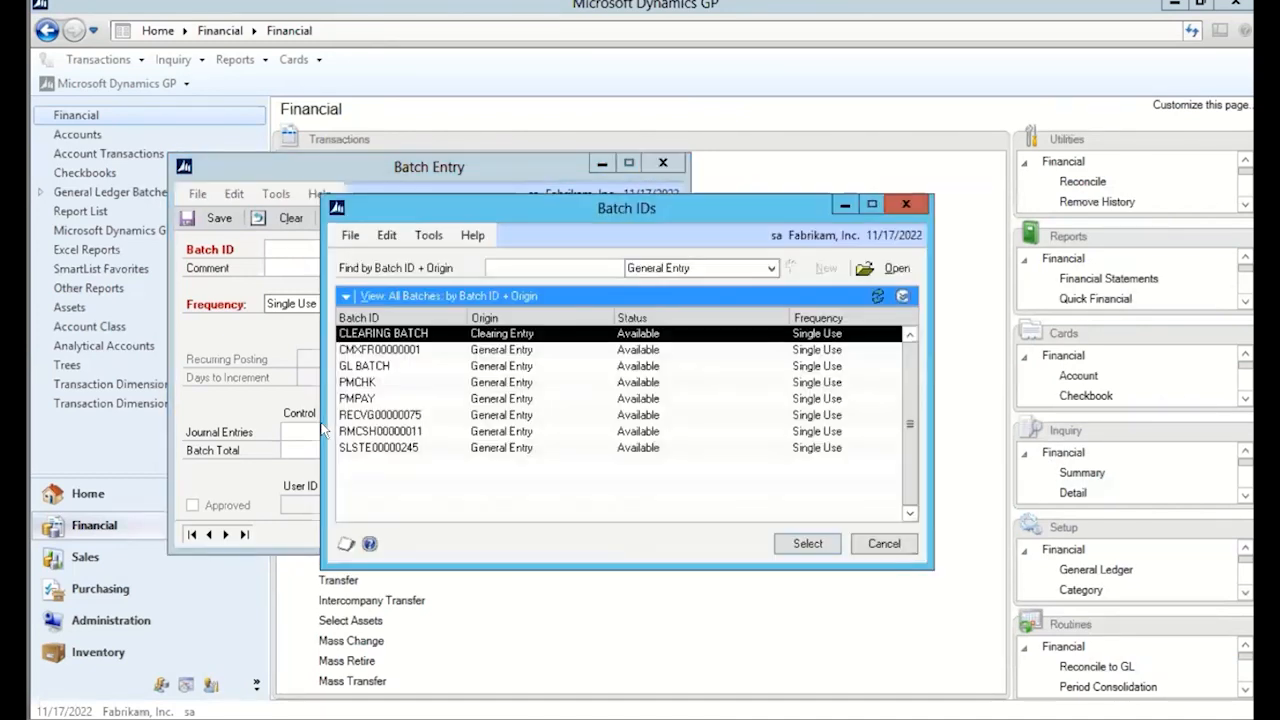
left_click(487, 398)
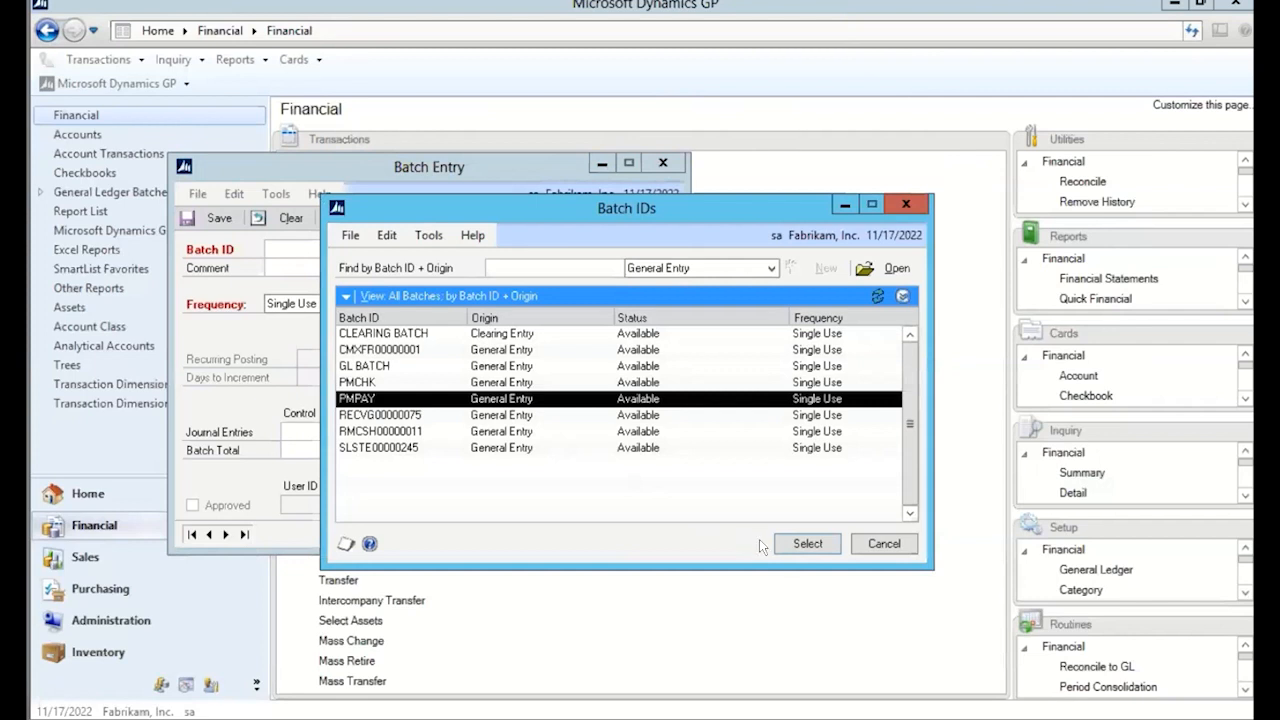
left_click(795, 543)
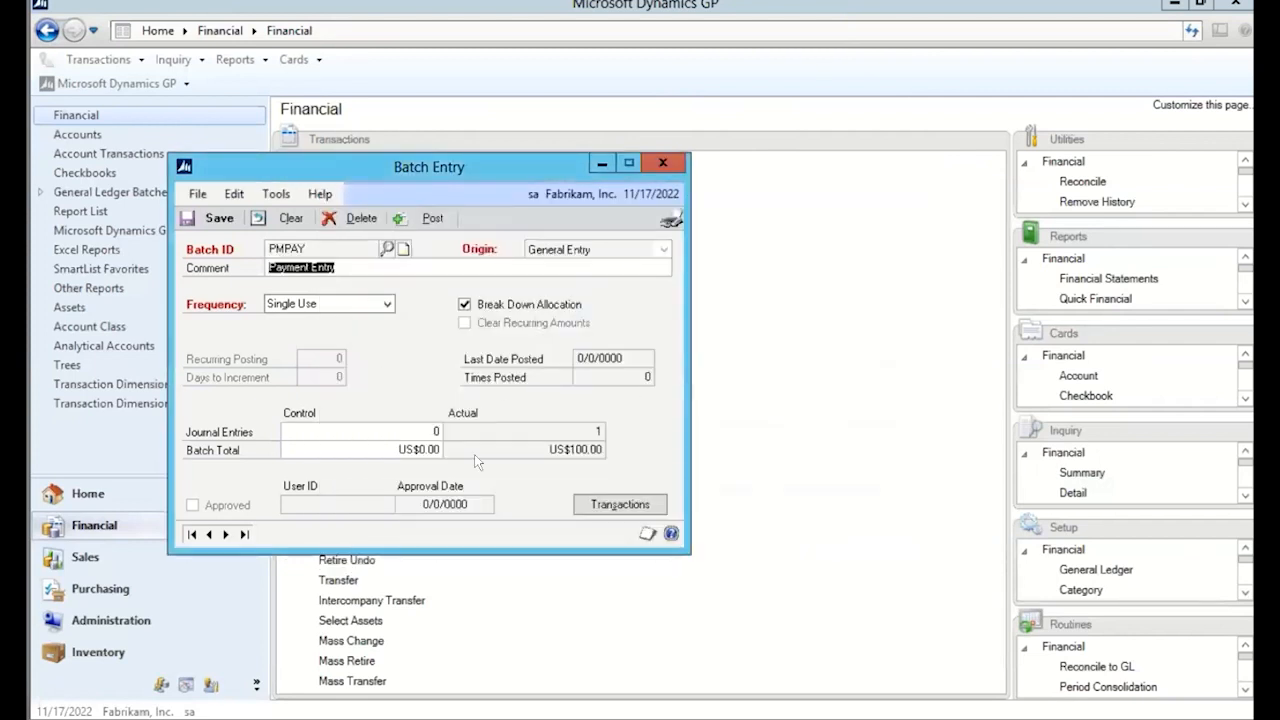
Check the status of PMPAY in the batch list, and open its transaction entry beside the batch entry window
left_click(386, 247)
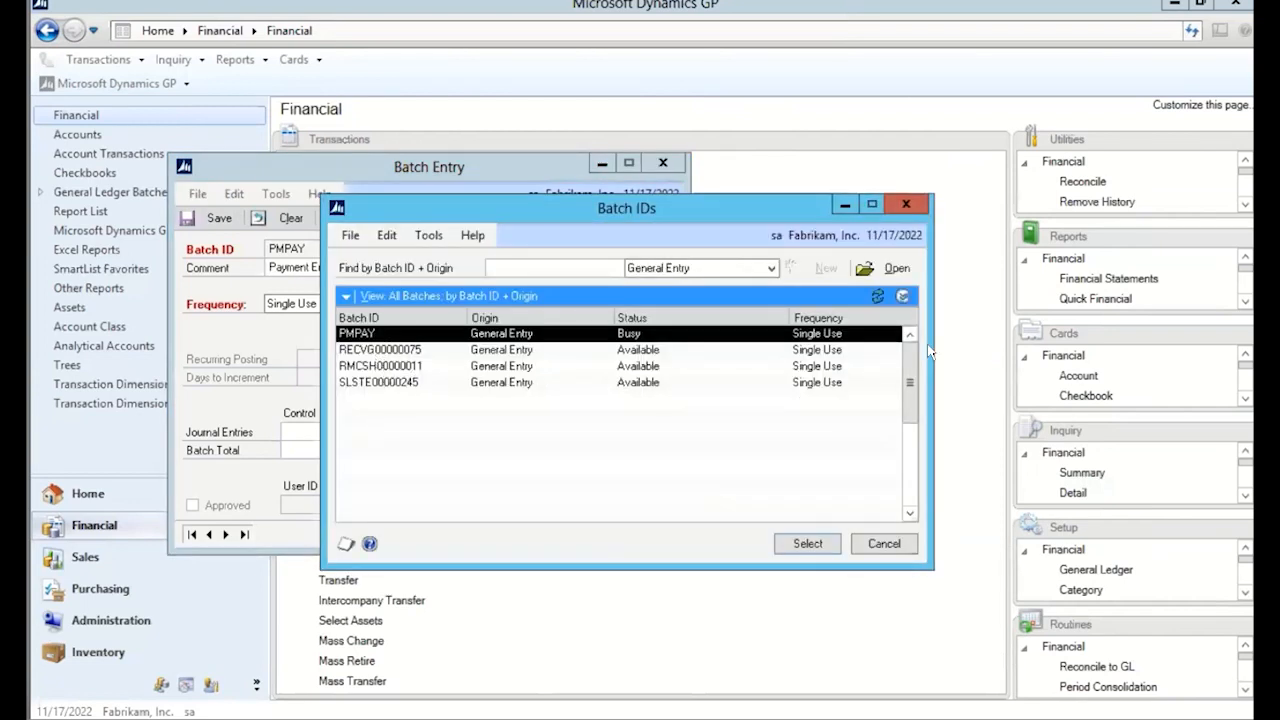
left_click(906, 204)
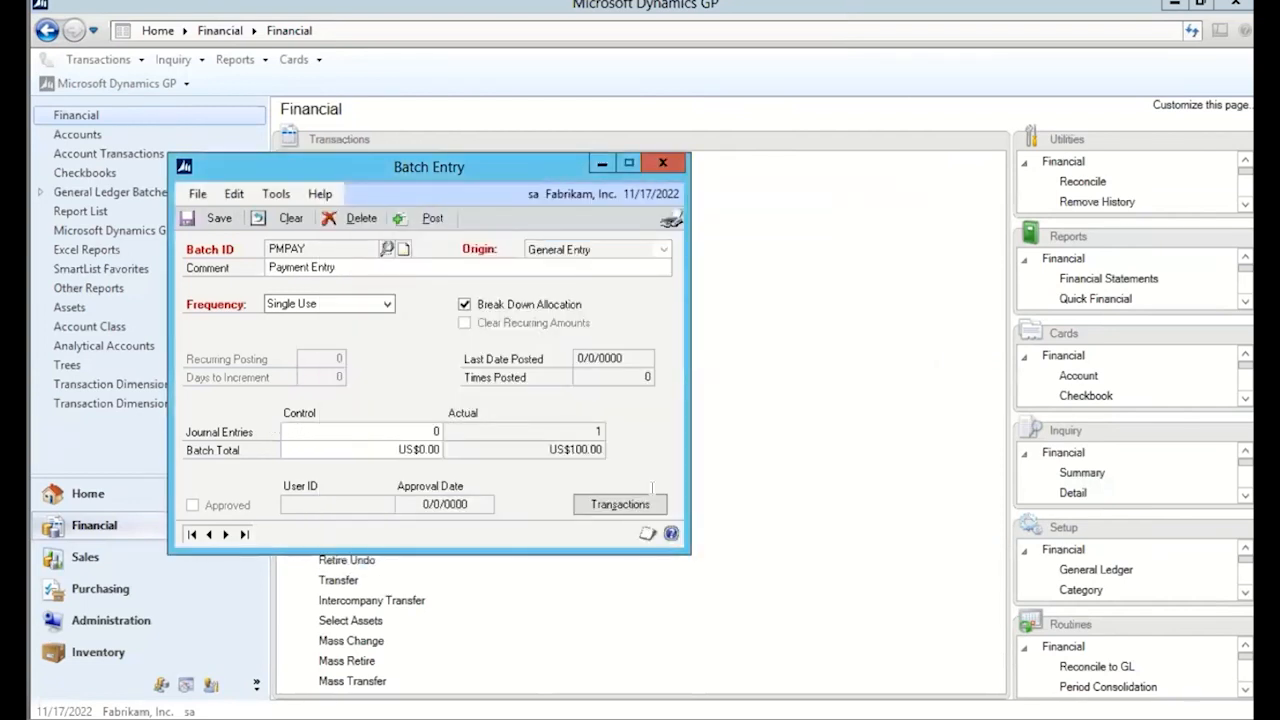
left_click(616, 505)
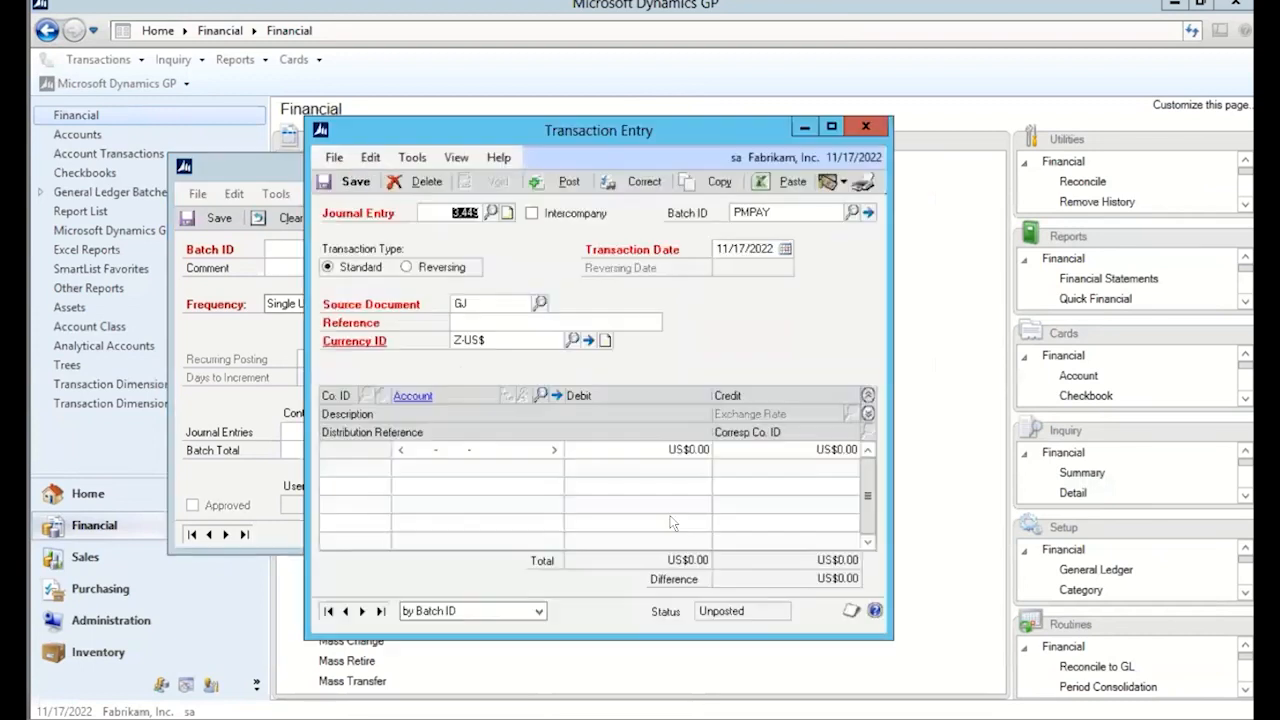
left_click(786, 212)
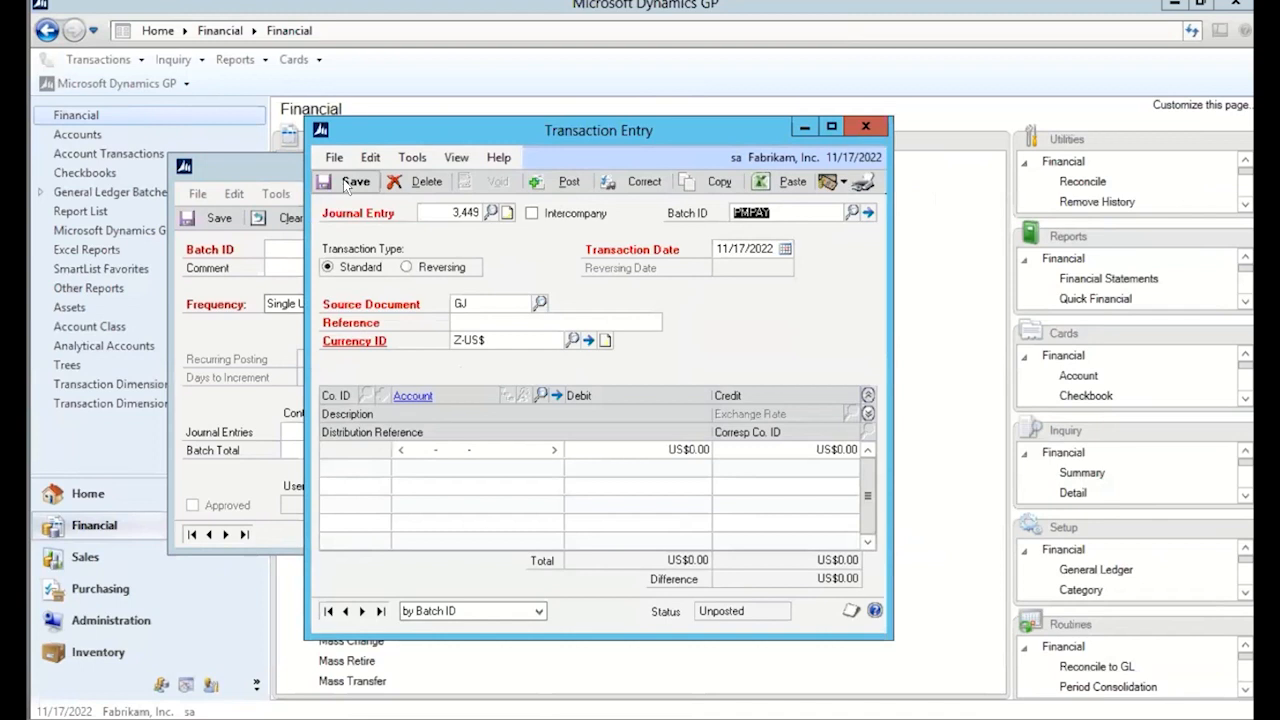
left_click_drag(636, 134, 818, 102)
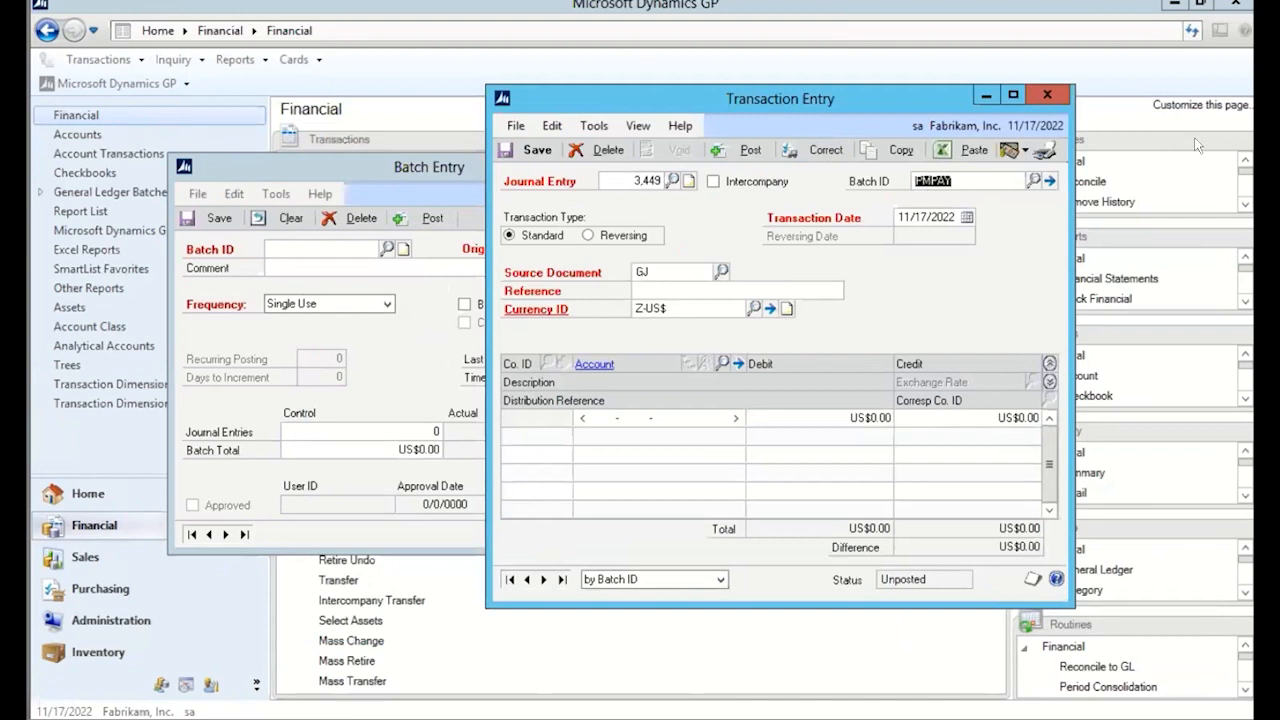
Try to assign the journal entry to a new batch PMPAY1 from transaction entry, and close batch entry without saving the batch
left_click(991, 177)
type("1")
left_click(540, 151)
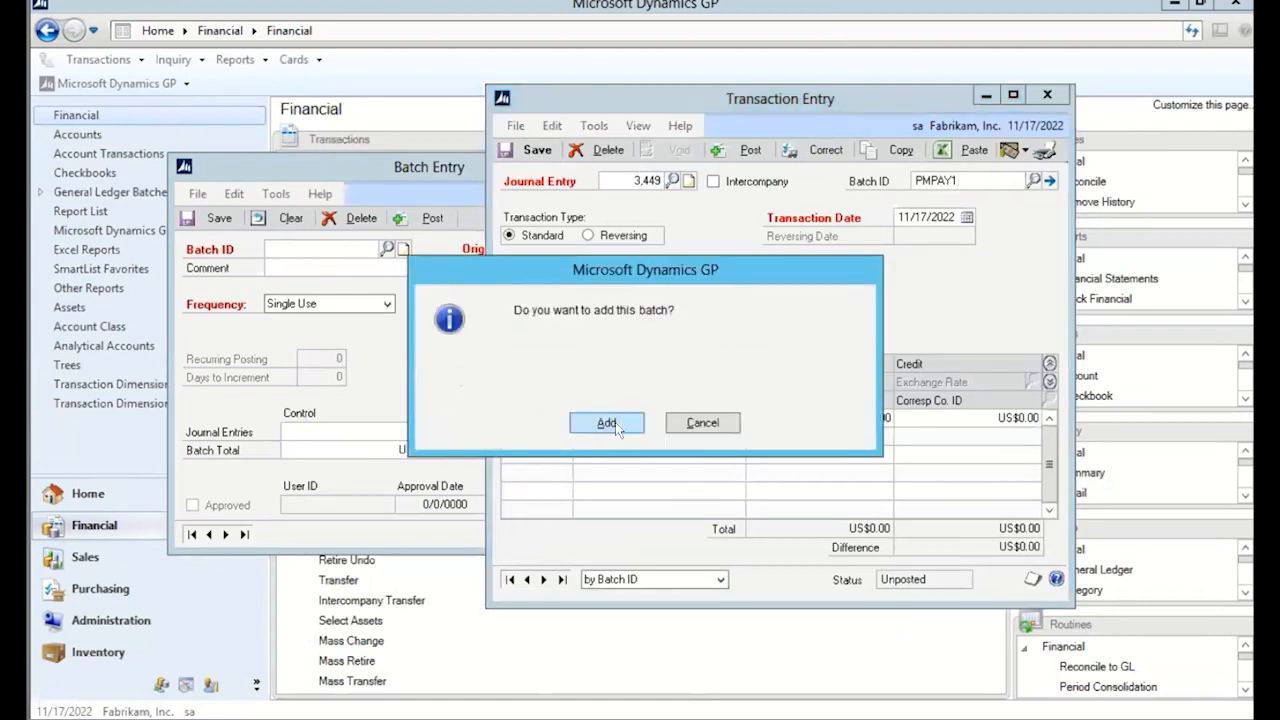
left_click(607, 422)
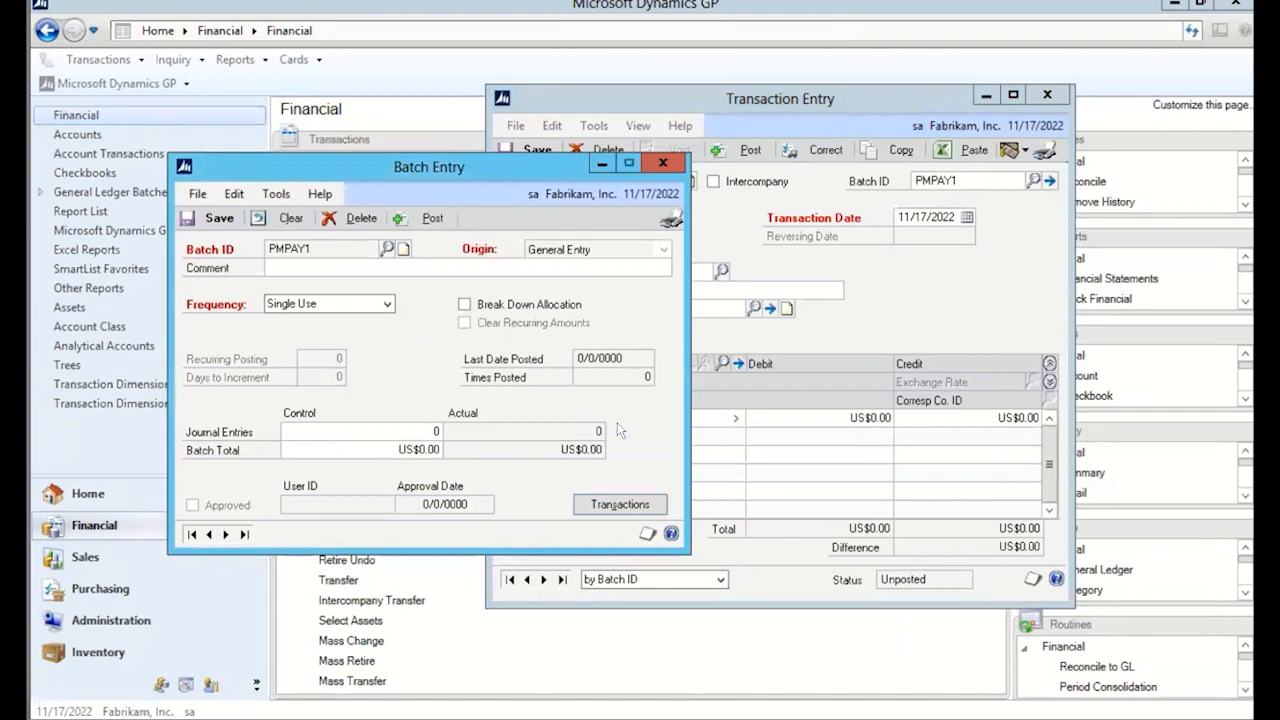
left_click(1039, 99)
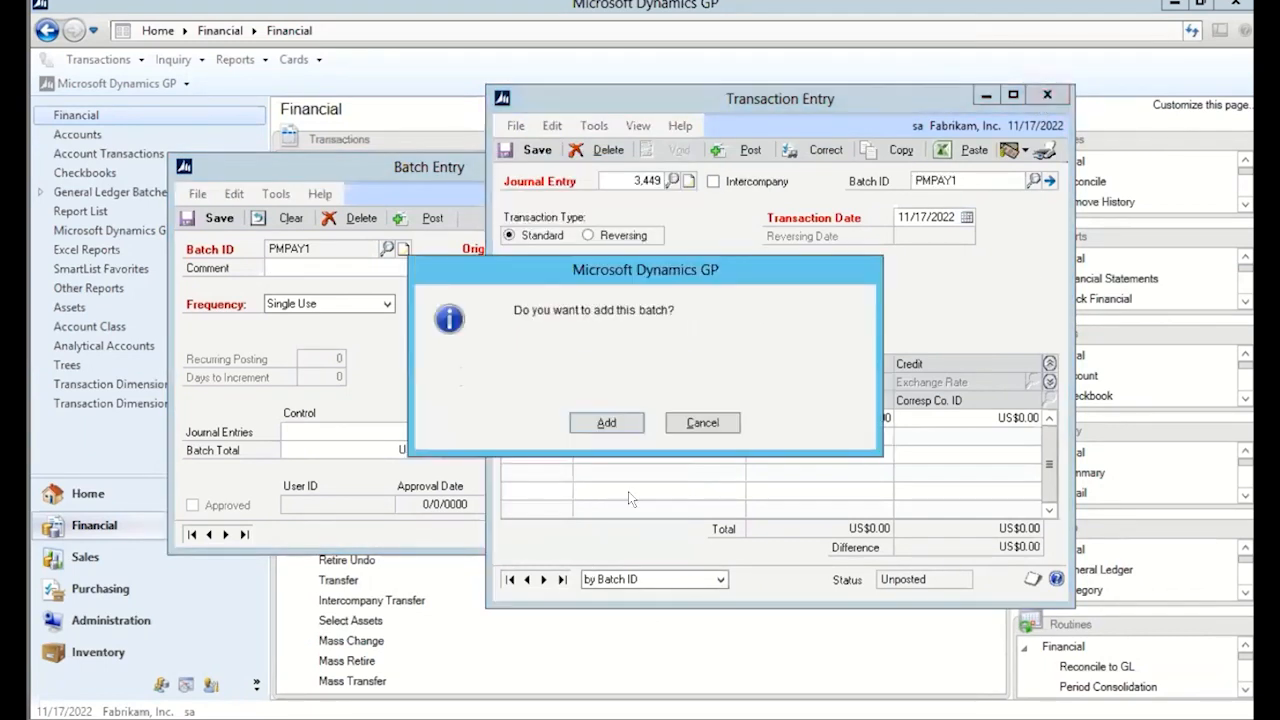
left_click(604, 422)
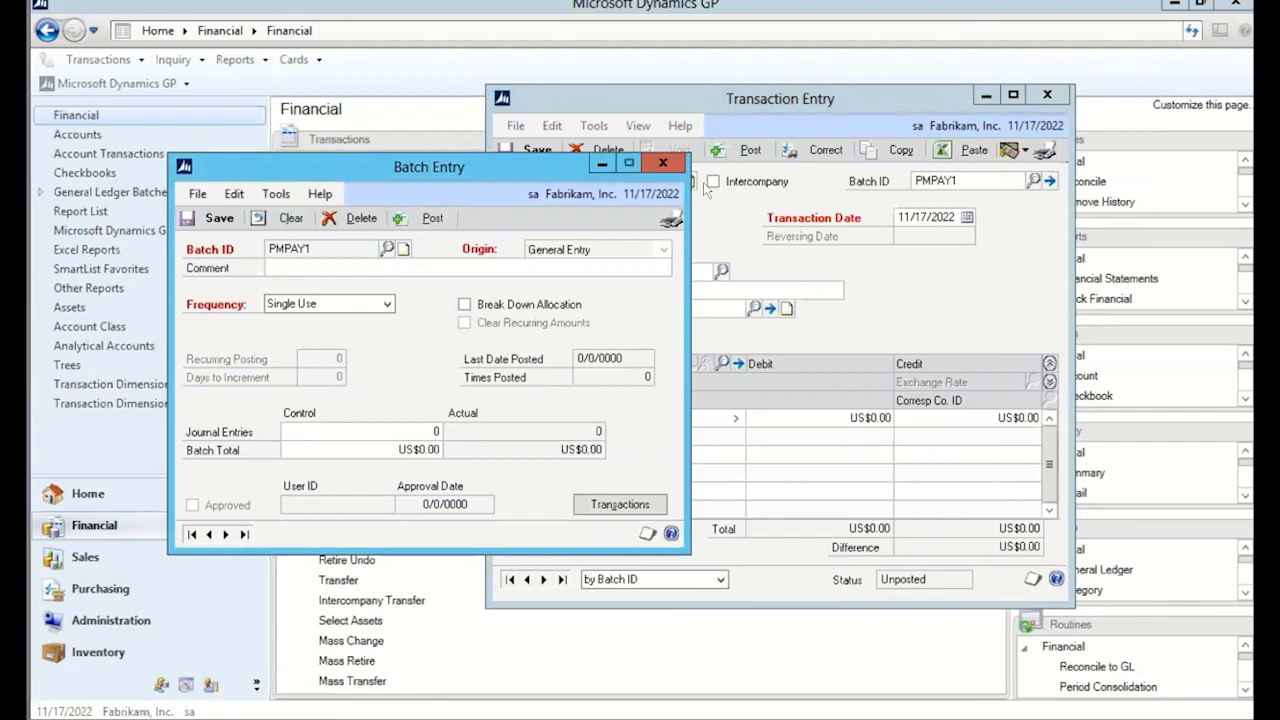
left_click(662, 163)
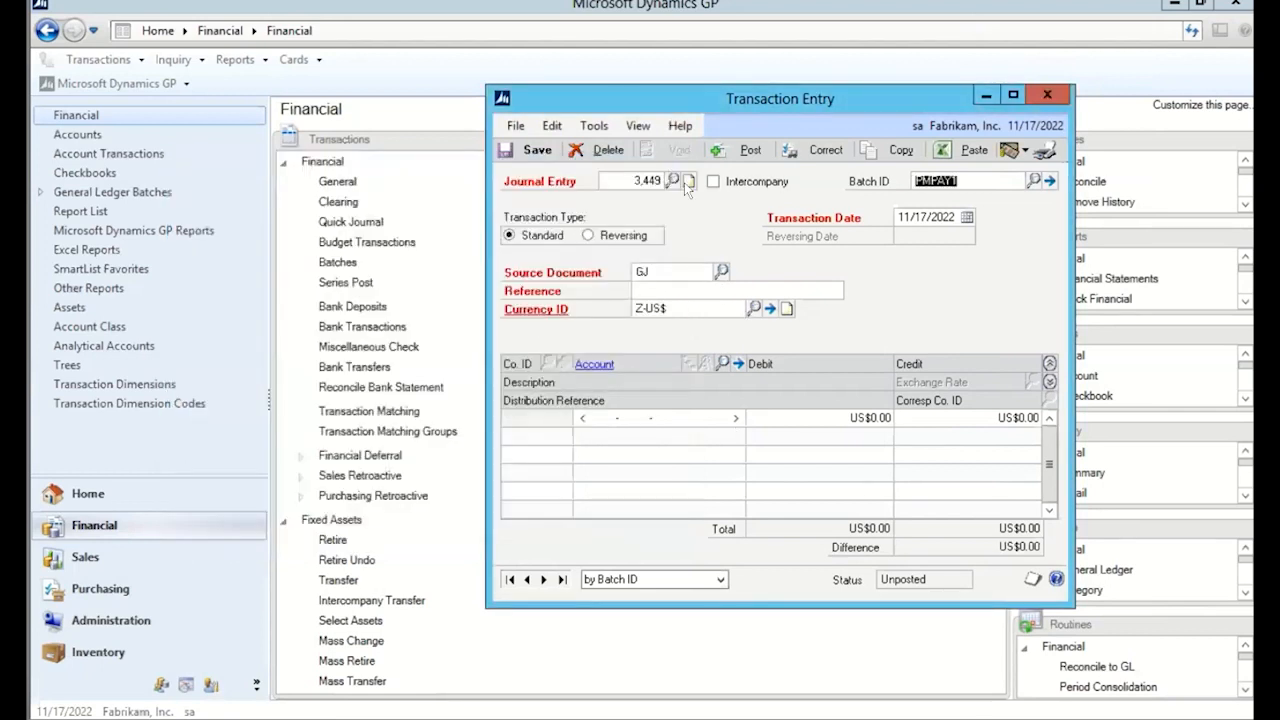
Decline adding the batch PMPAY1, delete the unsaved journal entry, and close transaction entry
left_click(1062, 96)
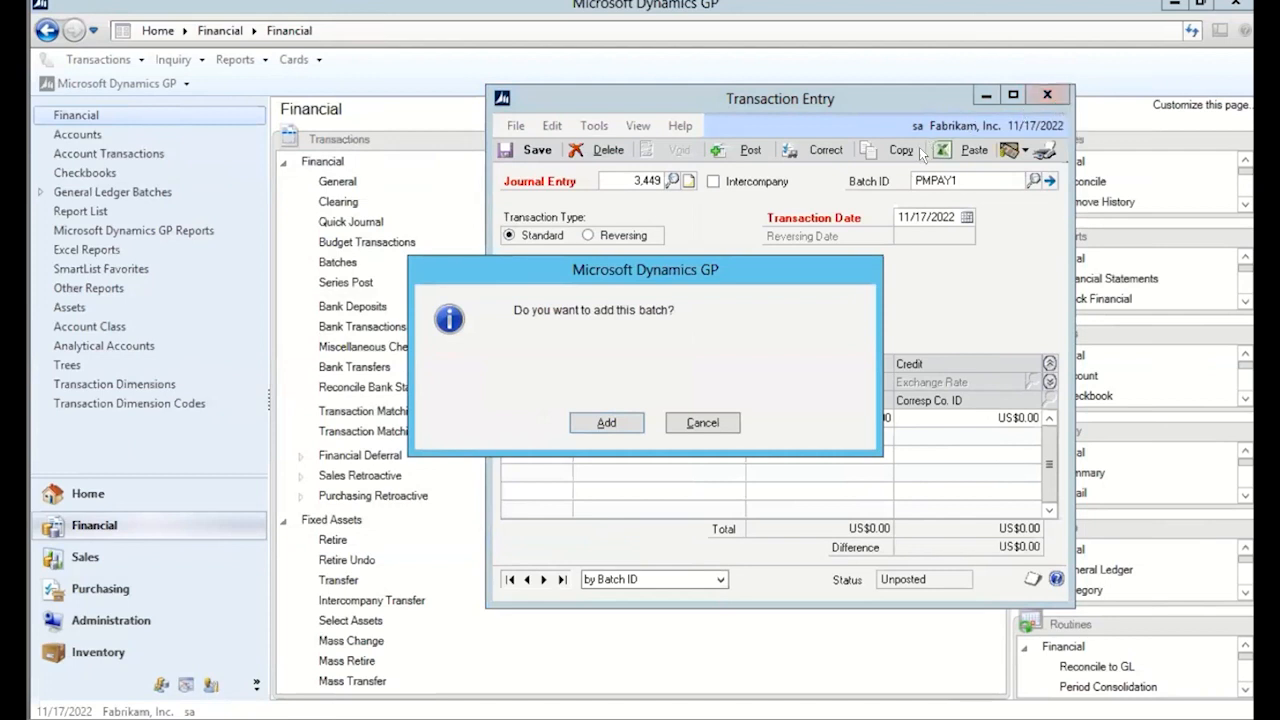
left_click(703, 423)
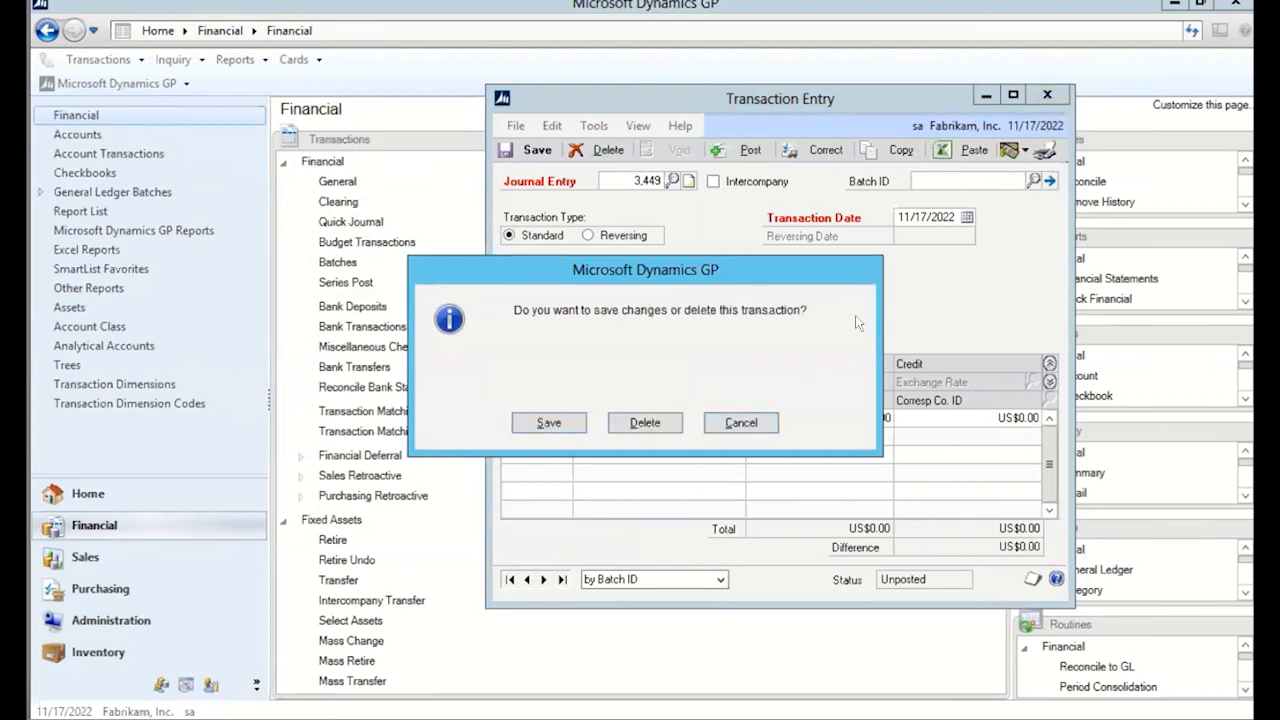
left_click(731, 421)
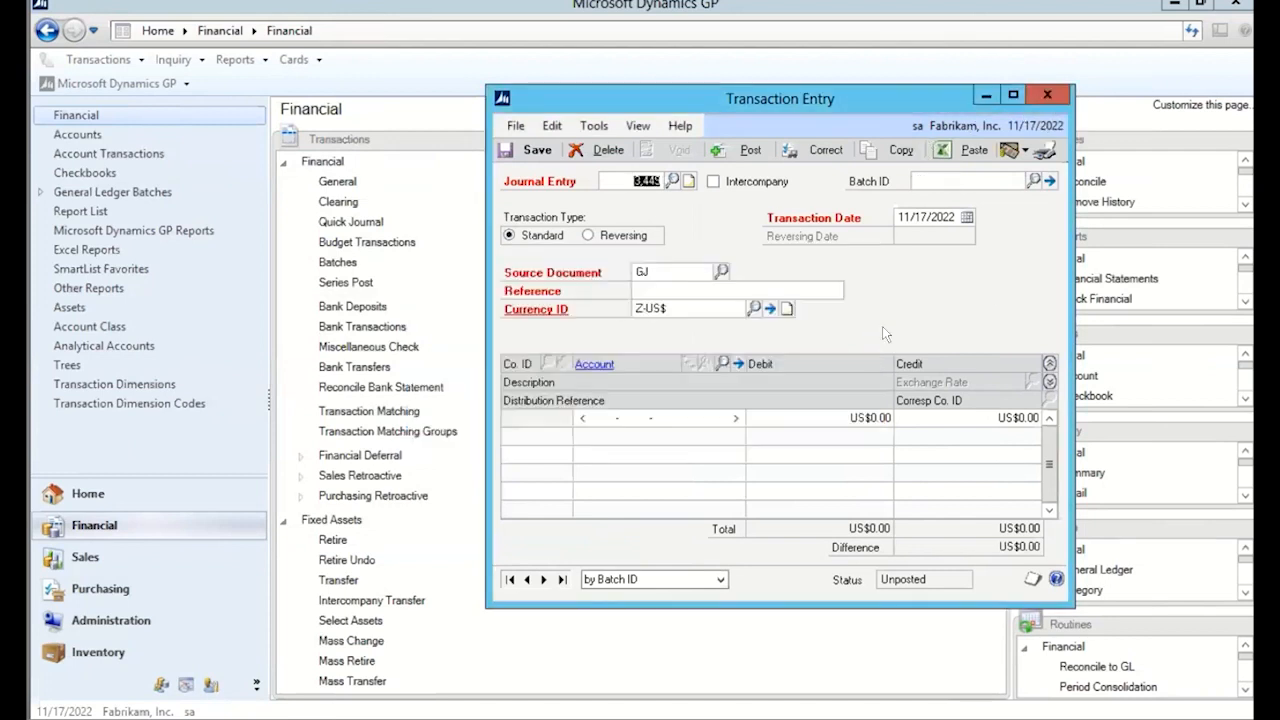
left_click(1047, 95)
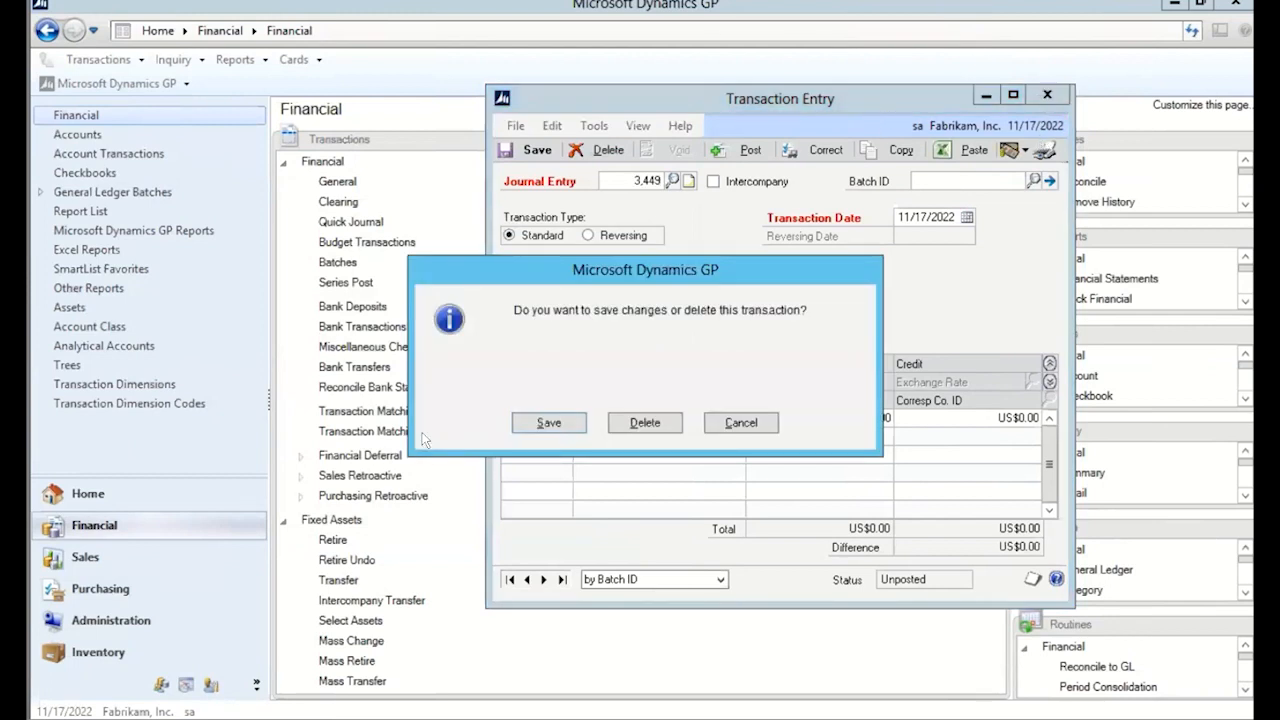
left_click(650, 422)
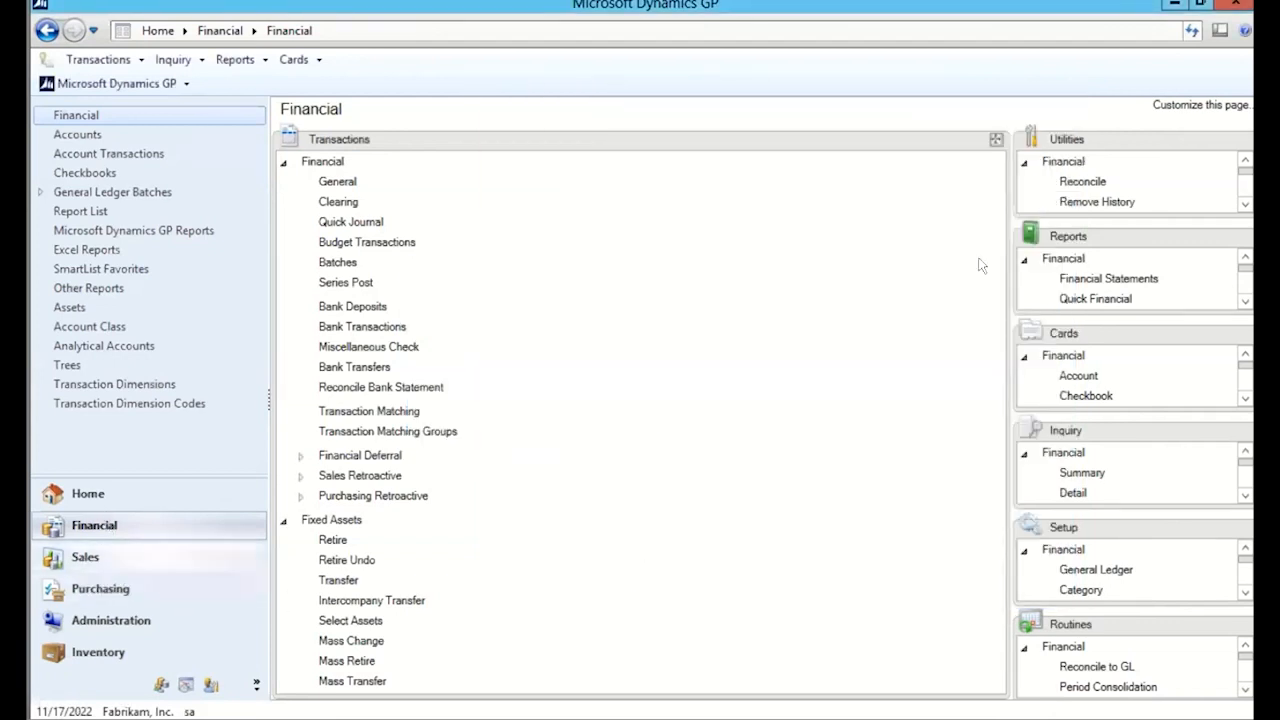
Open Journal Entry Inquiry for the financial series and bring up the journal entry lookup beside it
left_click(1243, 430)
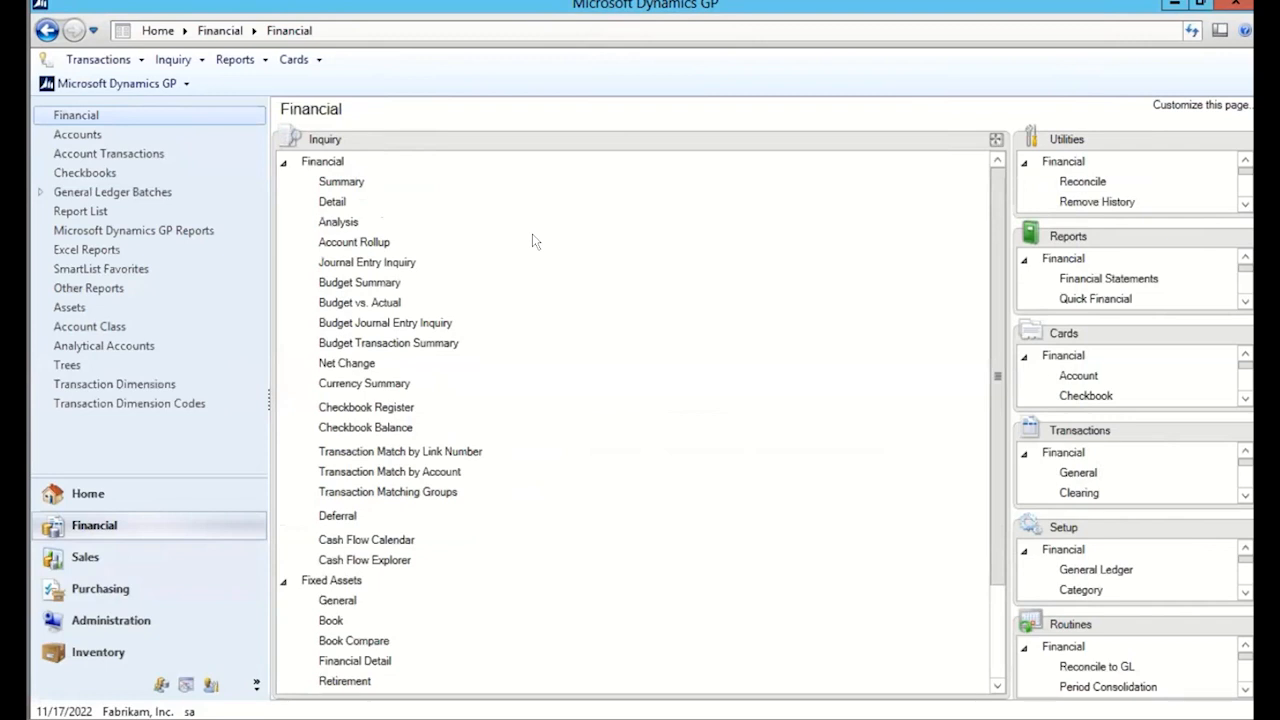
left_click(378, 264)
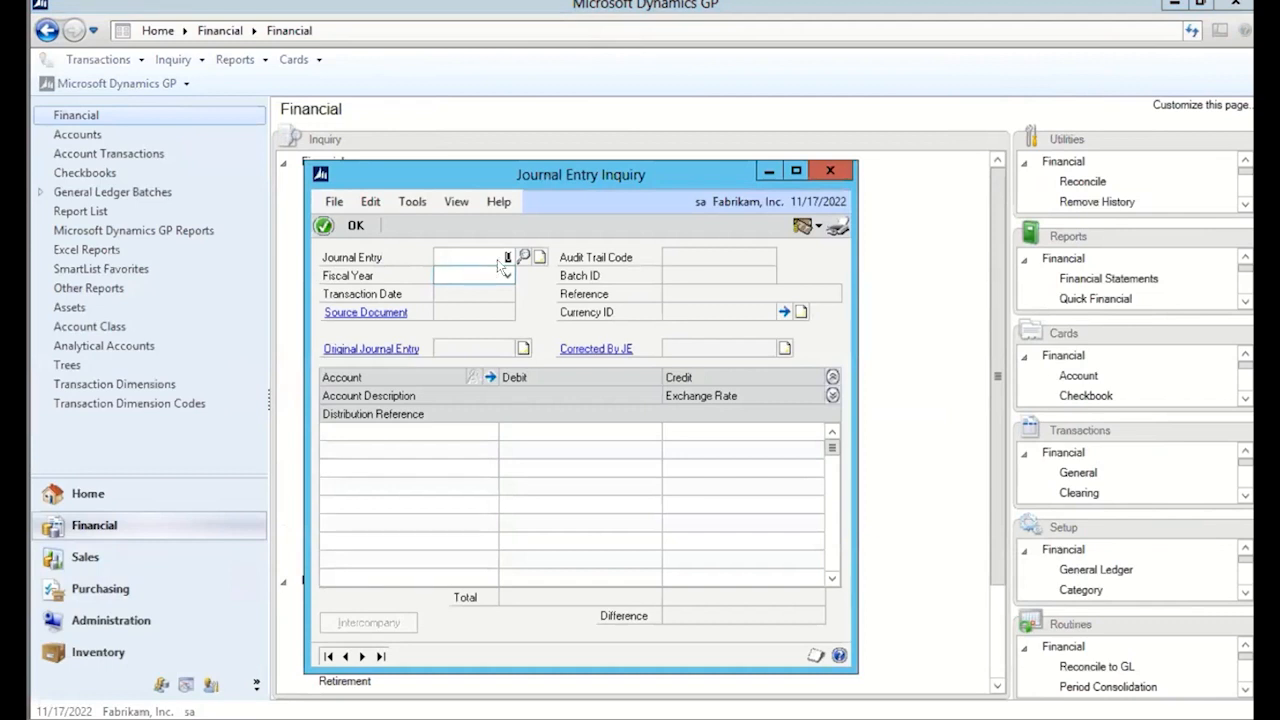
left_click(522, 257)
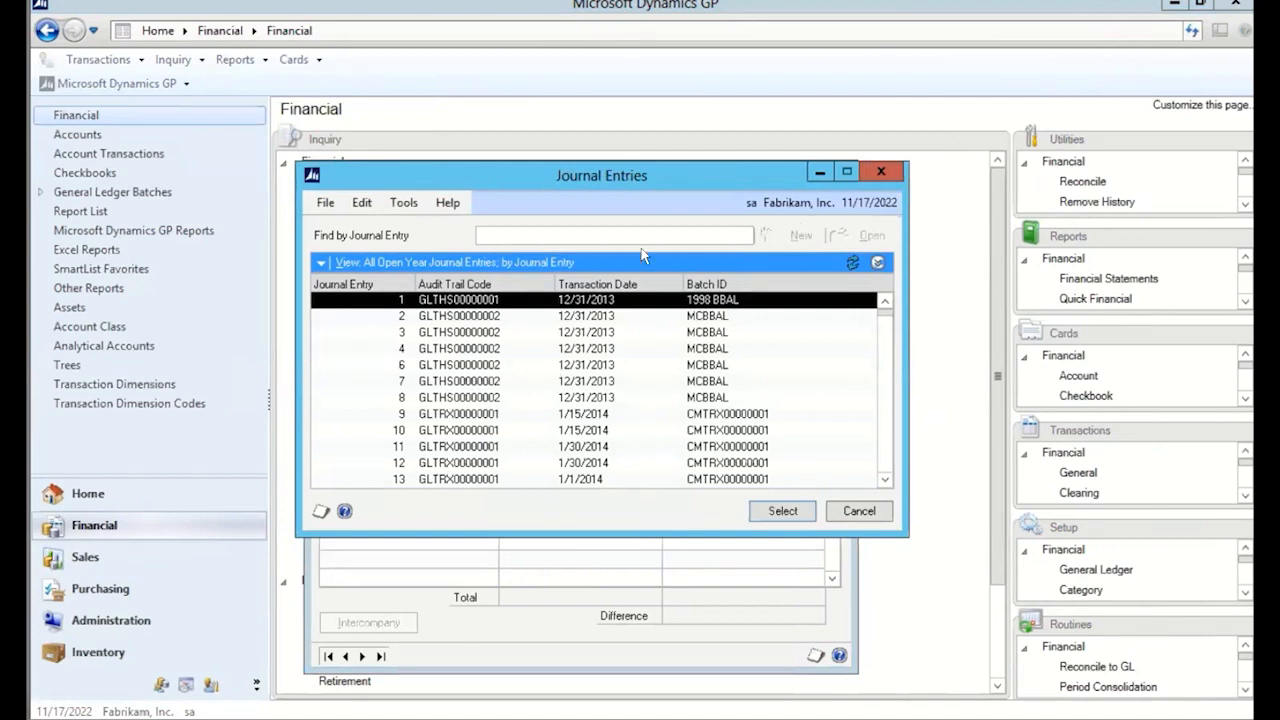
left_click_drag(647, 174, 942, 150)
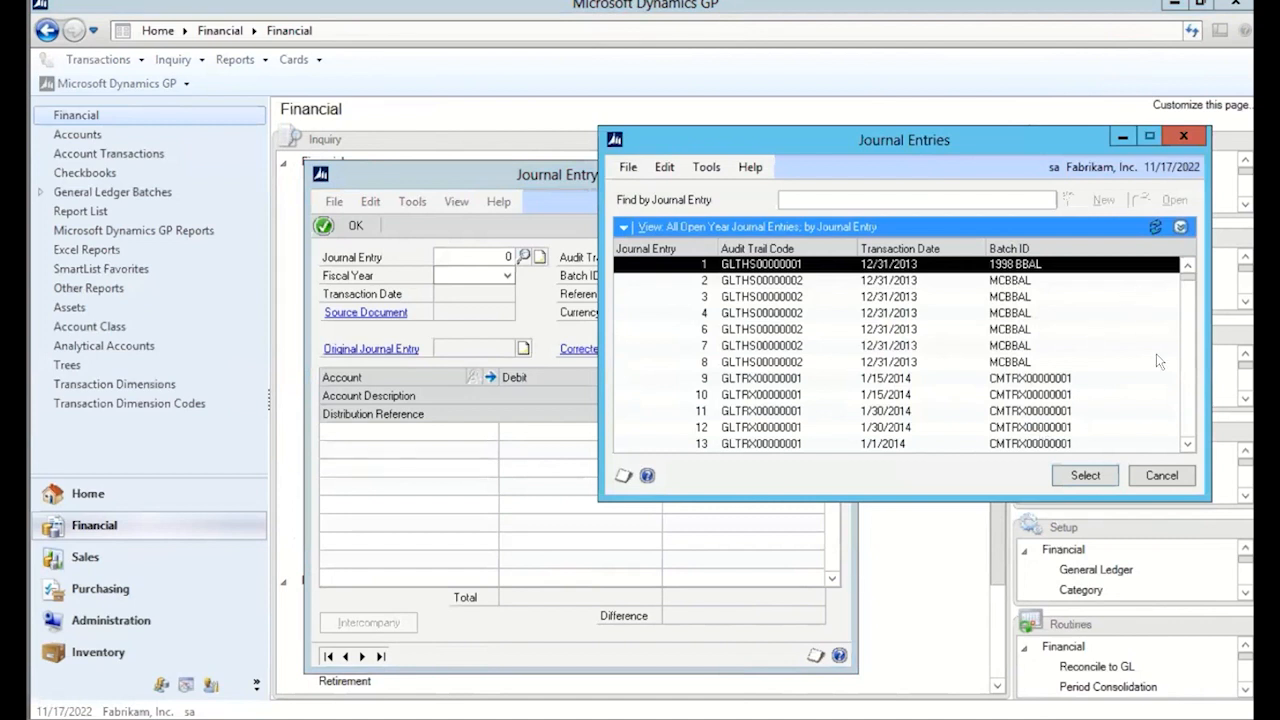
Find journal entry 3,425 among the open-year journal entries and load it into the inquiry
scroll(1178, 425, "down", 2)
scroll(1178, 425, "down", 4)
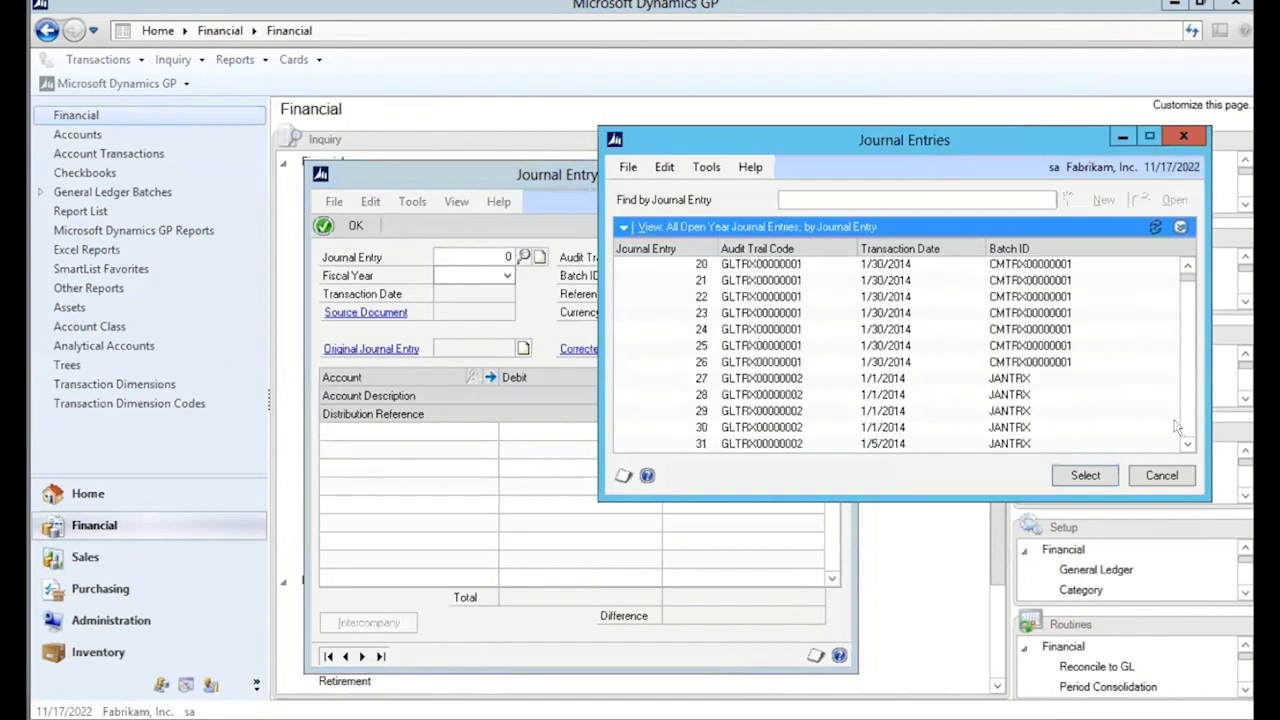
scroll(1177, 425, "down", 20)
left_click(1186, 292)
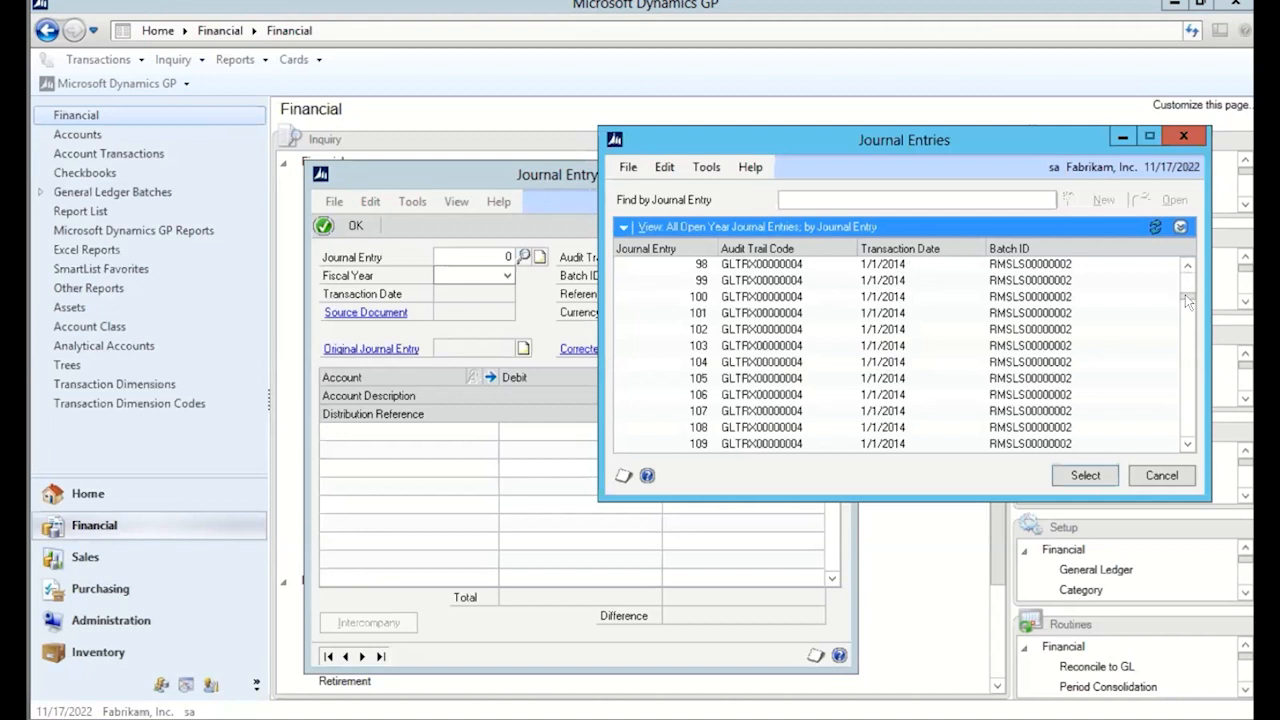
left_click_drag(1185, 294, 1188, 416)
left_click(1187, 430)
left_click_drag(1186, 419, 1186, 450)
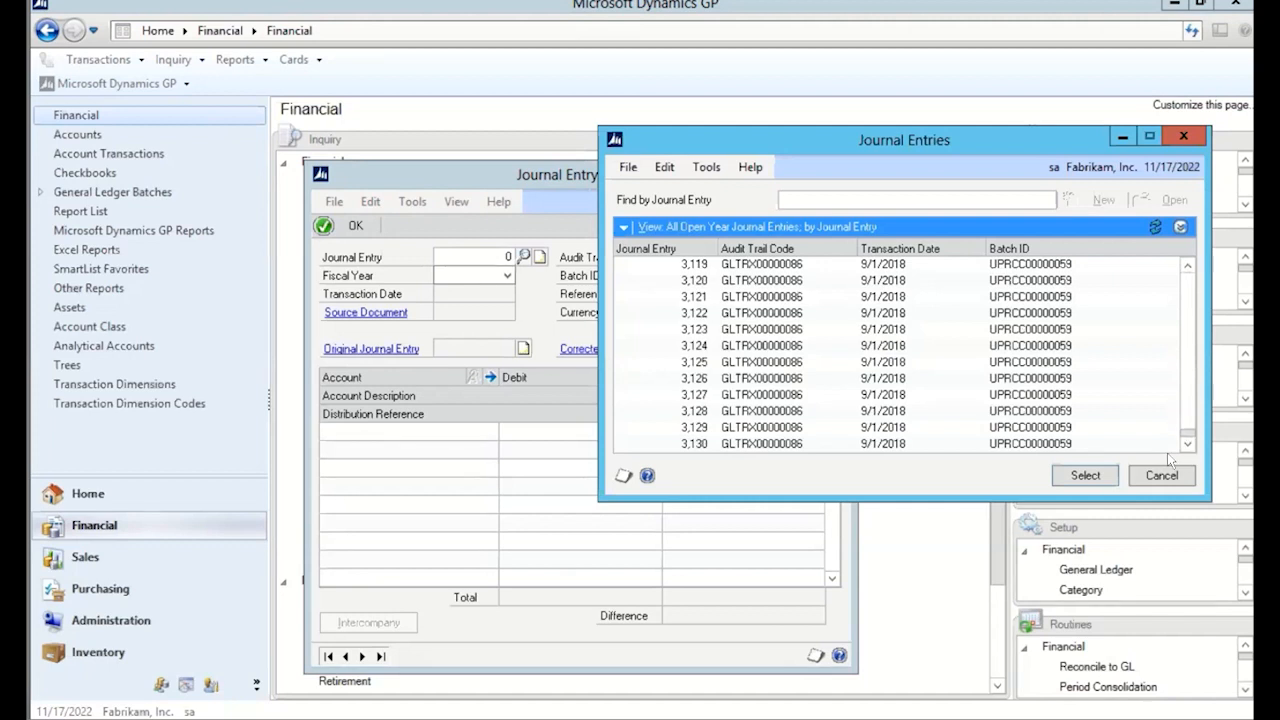
scroll(843, 328, "up", 3)
left_click(777, 313)
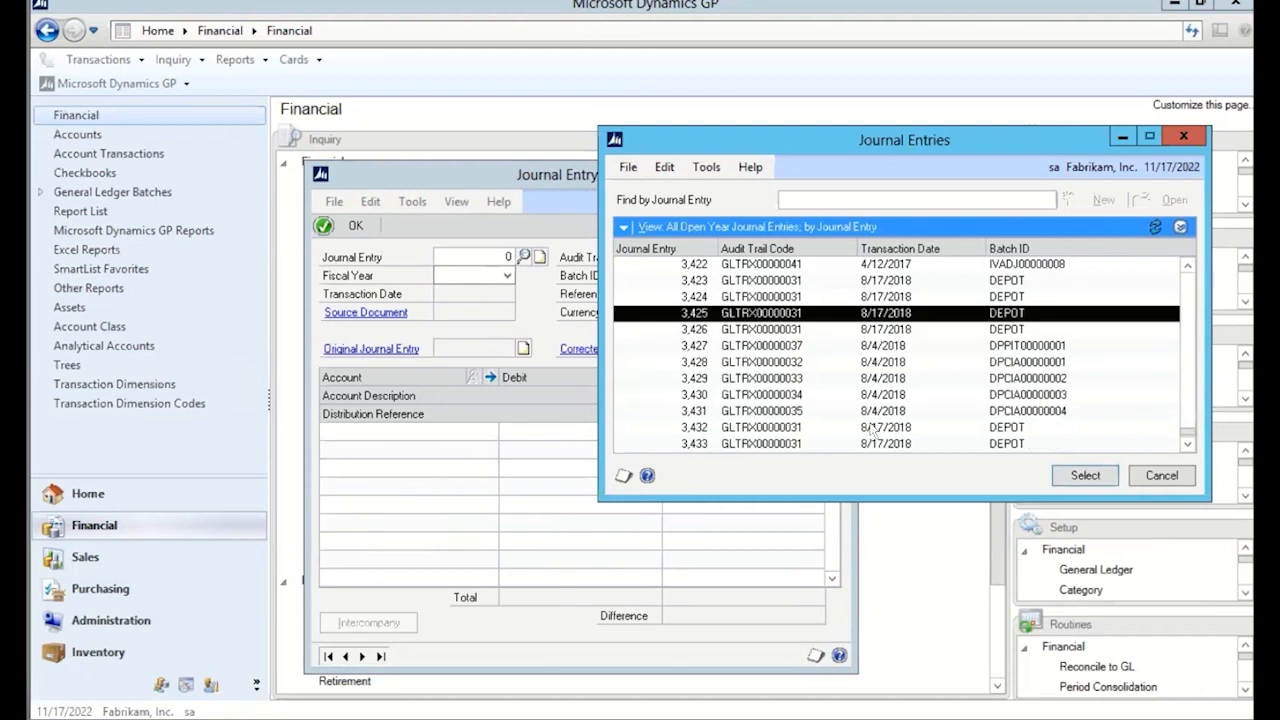
left_click(1079, 482)
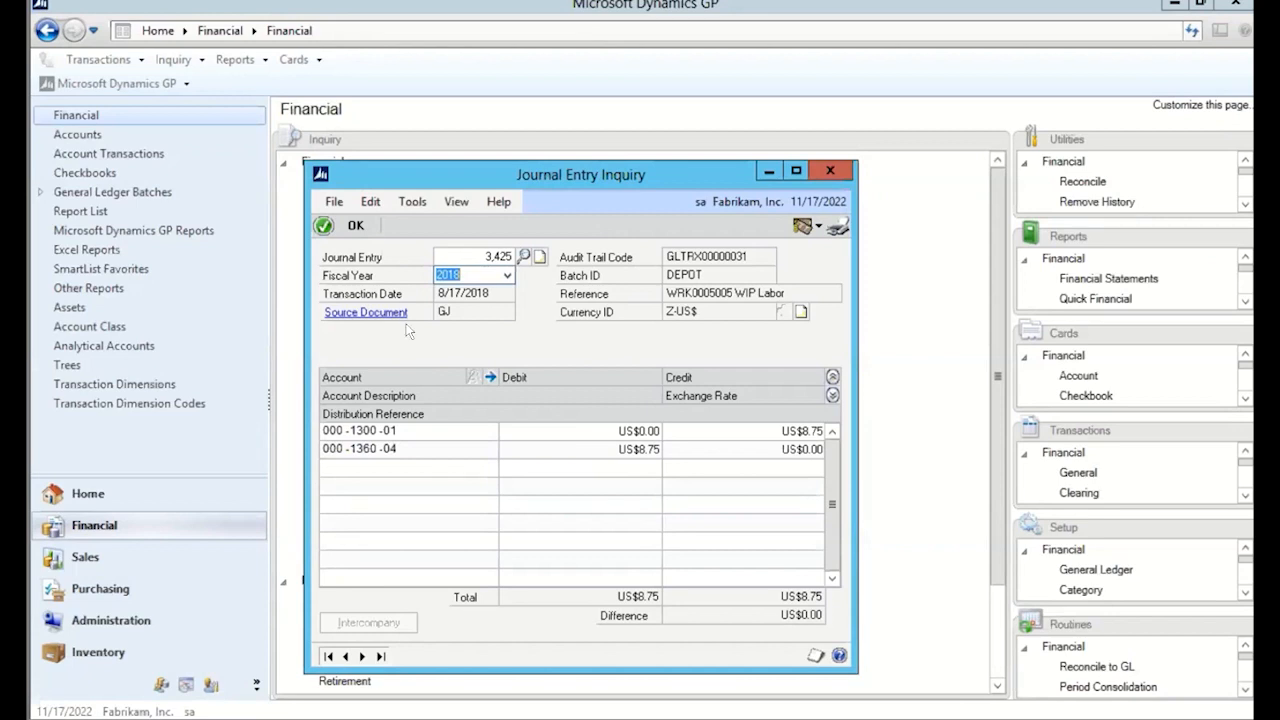
Try to drill down to the source document of journal entry 3,425, and close the inquiry
left_click(362, 312)
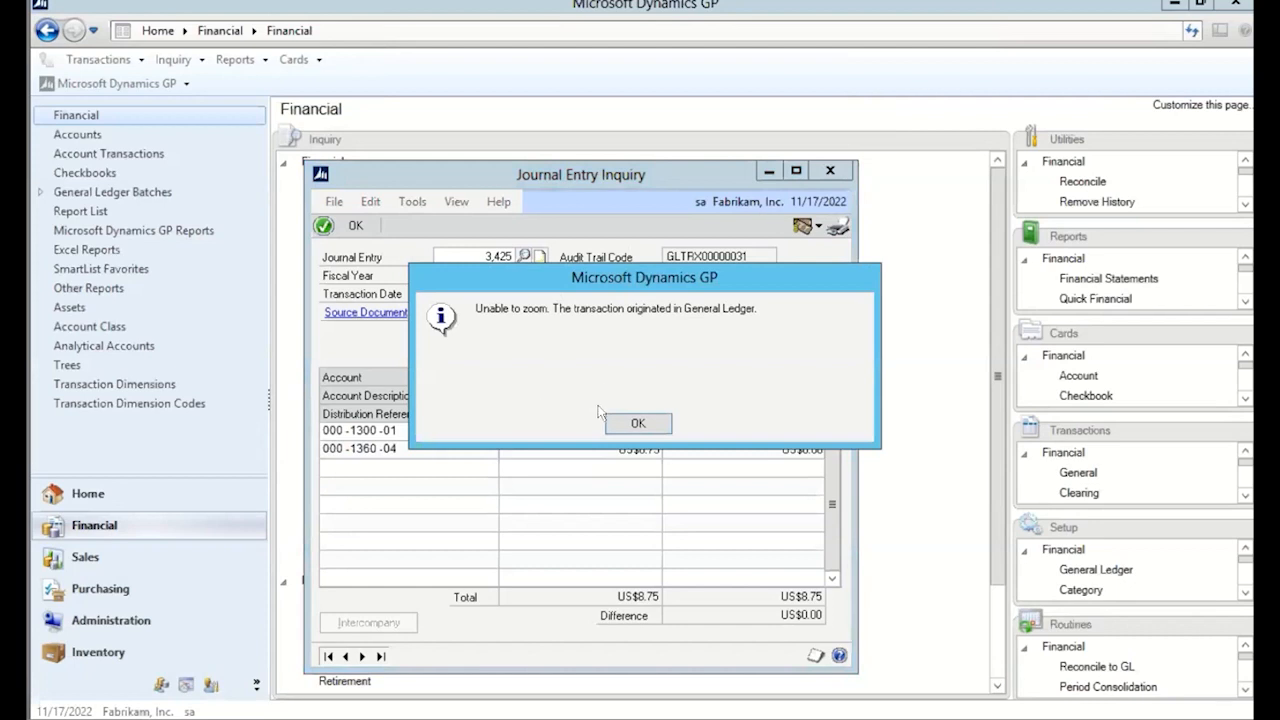
left_click(663, 430)
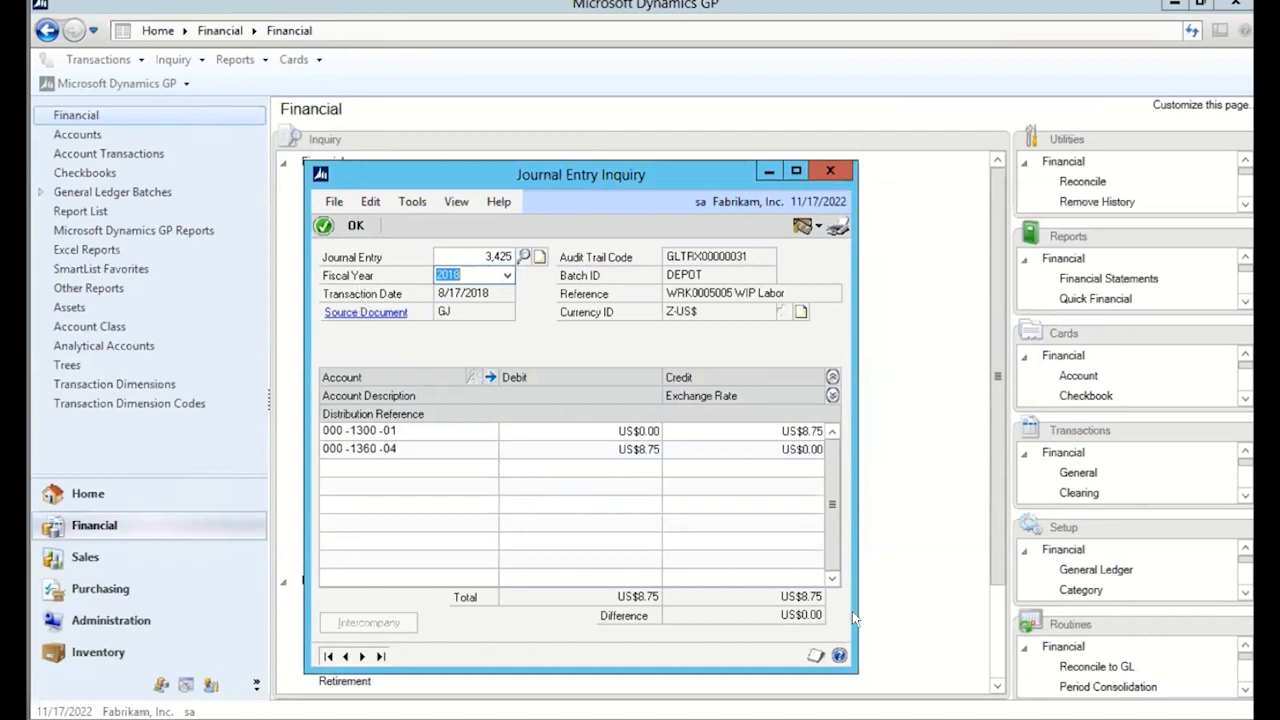
left_click(831, 175)
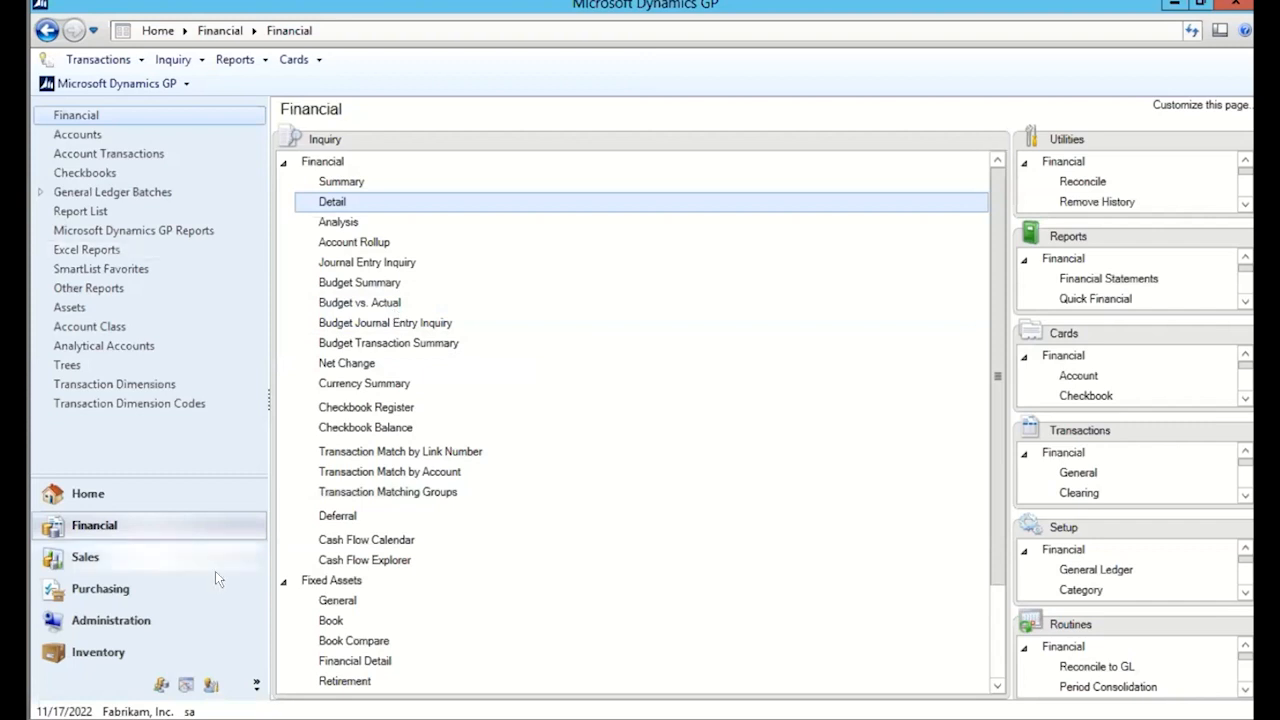
Review the demo option of the Transaction Journal report in the Purchasing Posting Journals, and close both windows
left_click(120, 589)
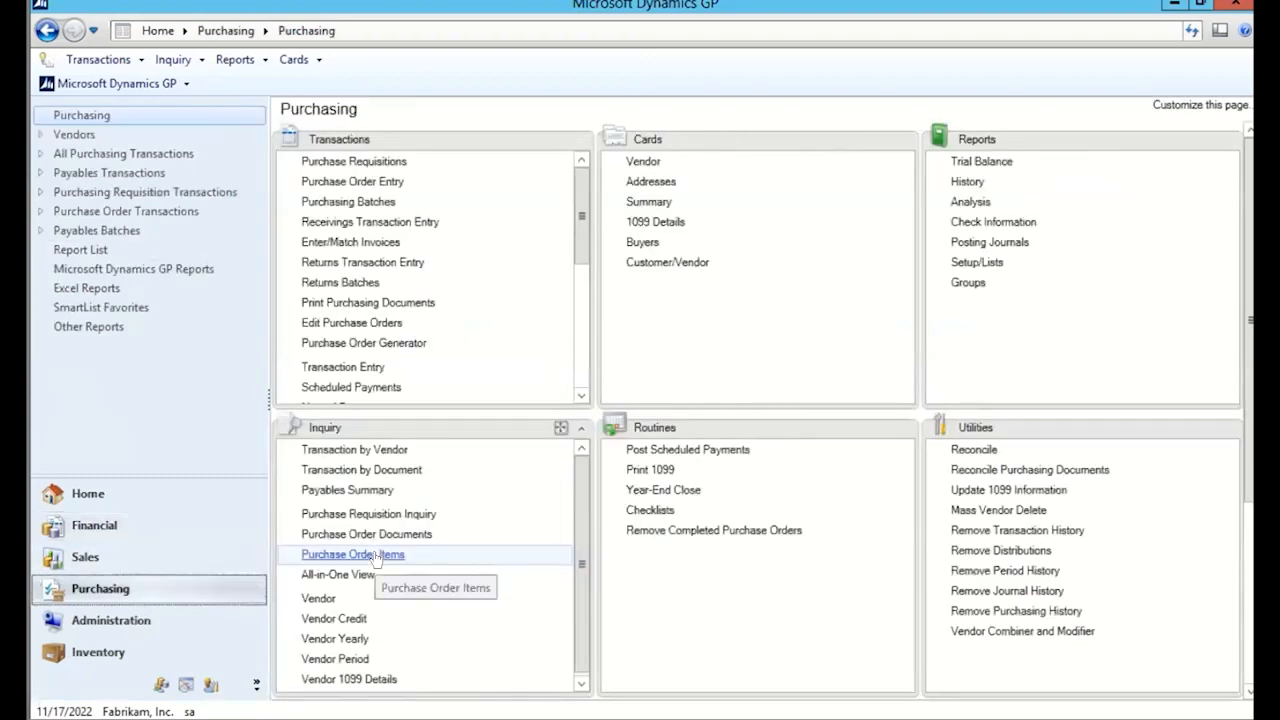
left_click(1013, 249)
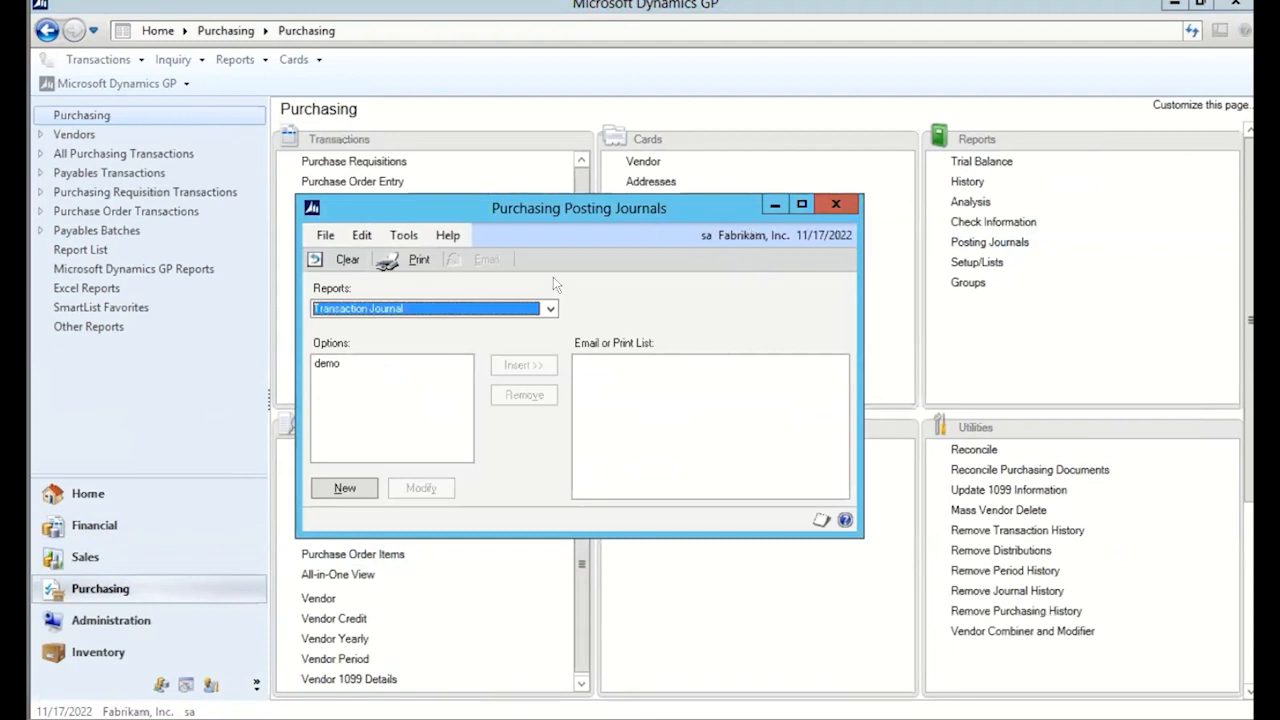
left_click(550, 309)
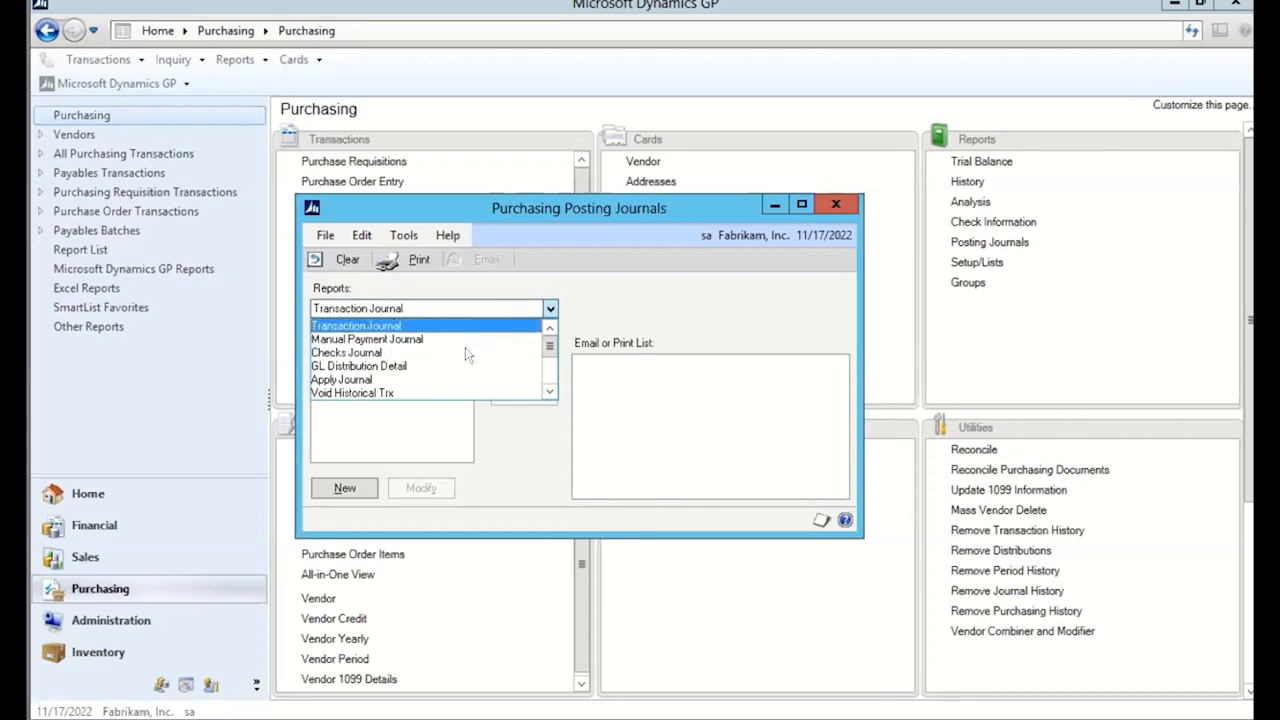
left_click(432, 326)
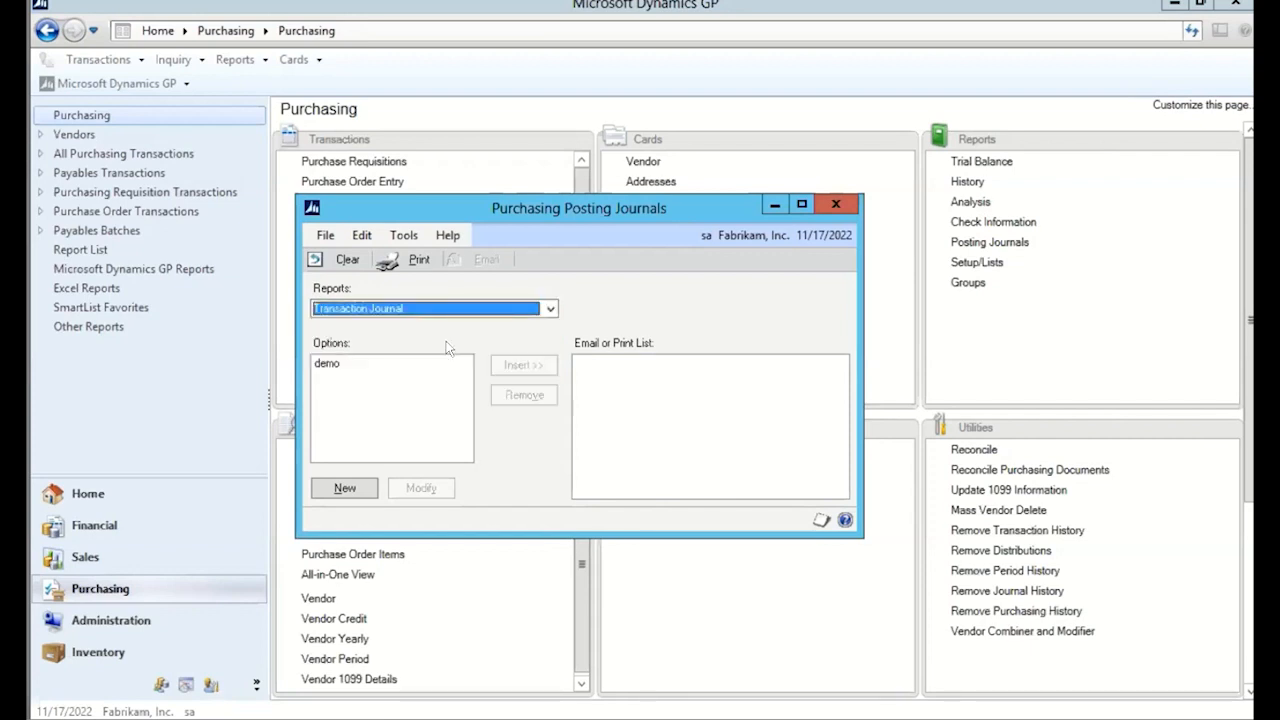
left_click(375, 364)
left_click(422, 490)
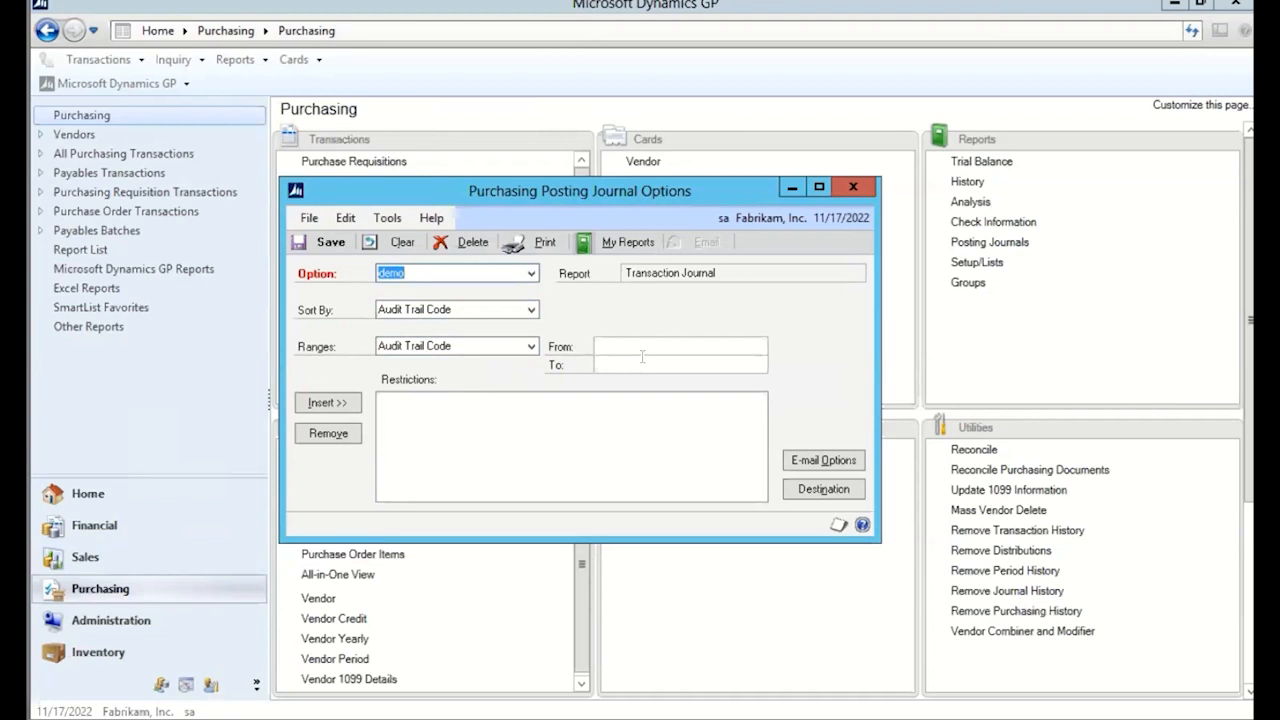
left_click(855, 189)
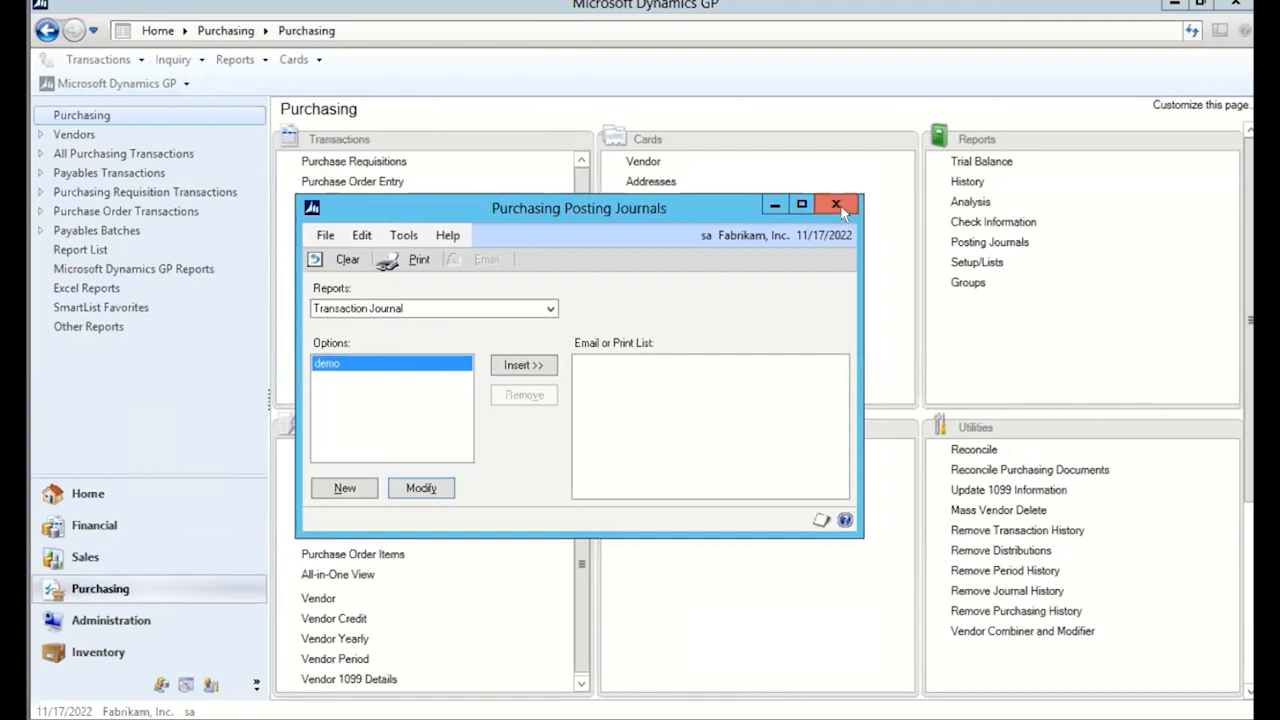
left_click(843, 210)
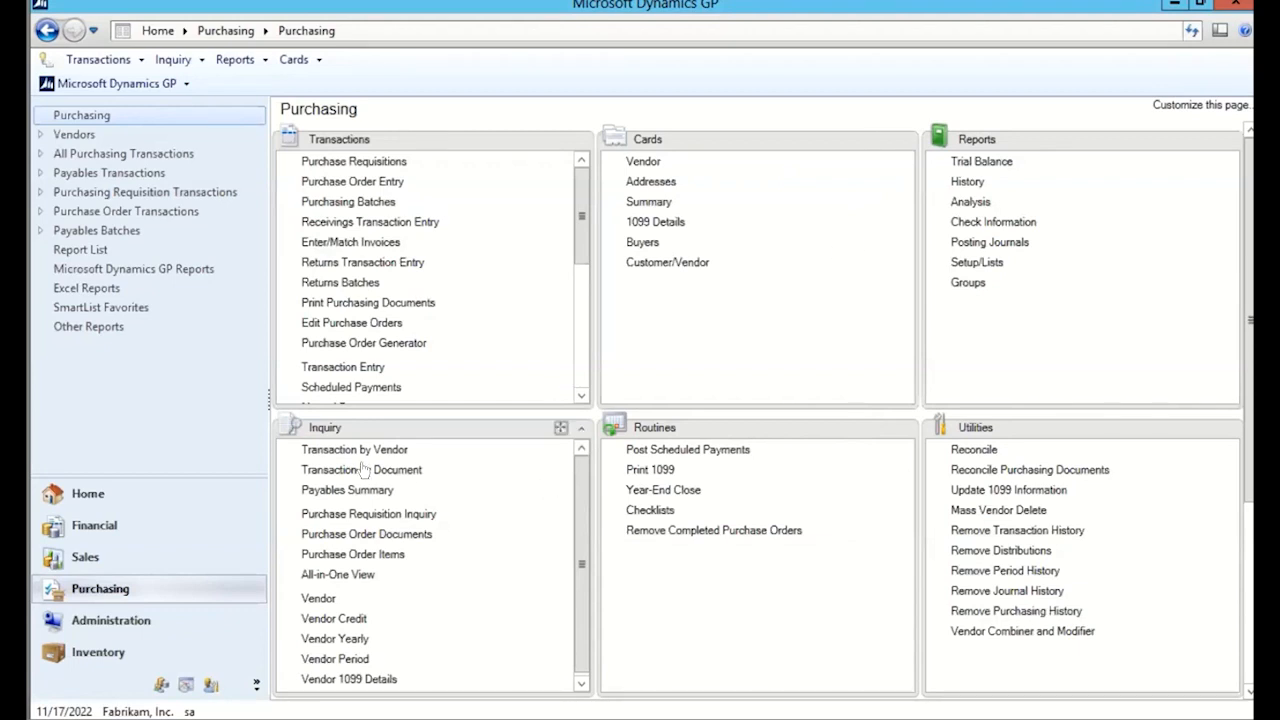
Open the Payables Transaction Inquiry by vendor and load the vendor Advanced Office Systems
left_click(345, 450)
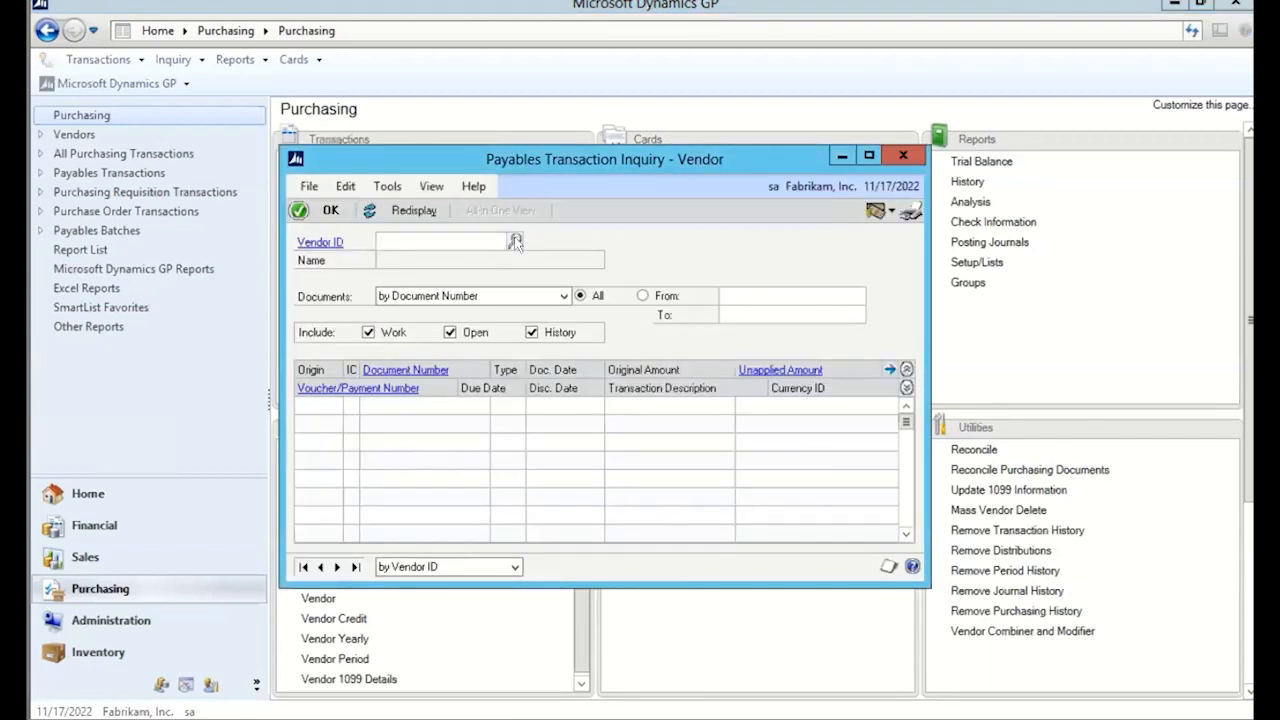
left_click(439, 339)
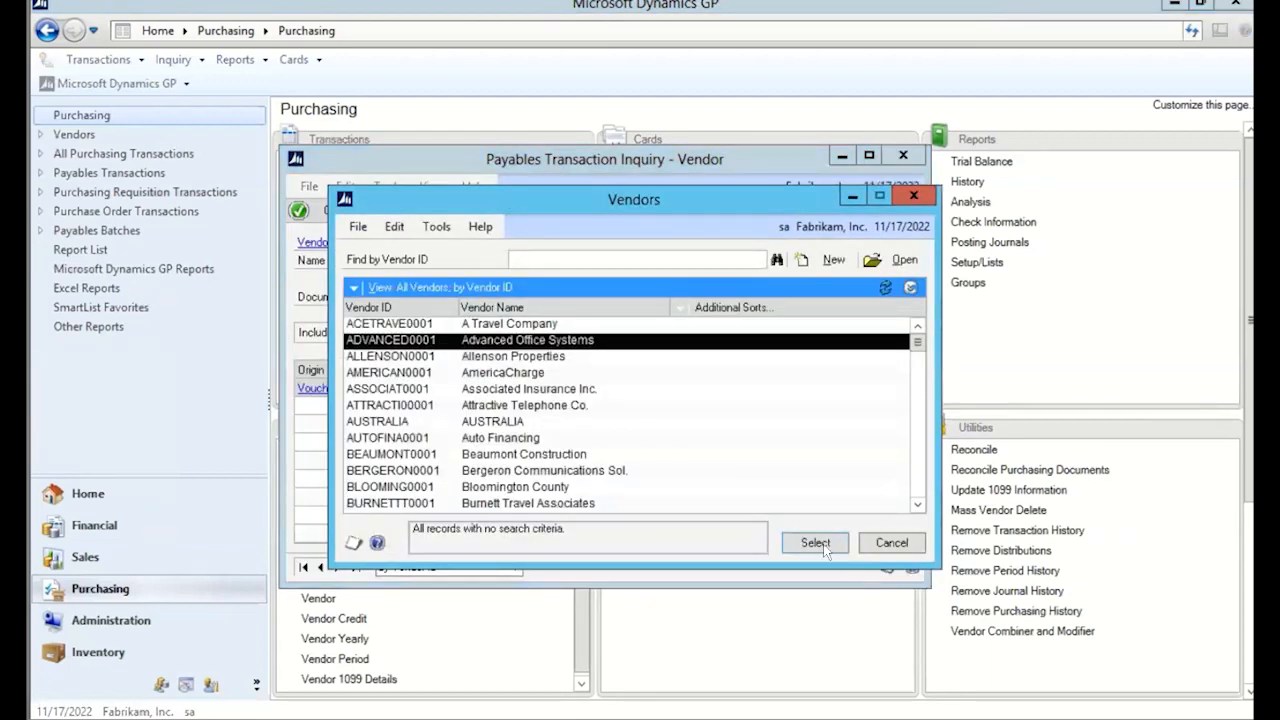
left_click(813, 543)
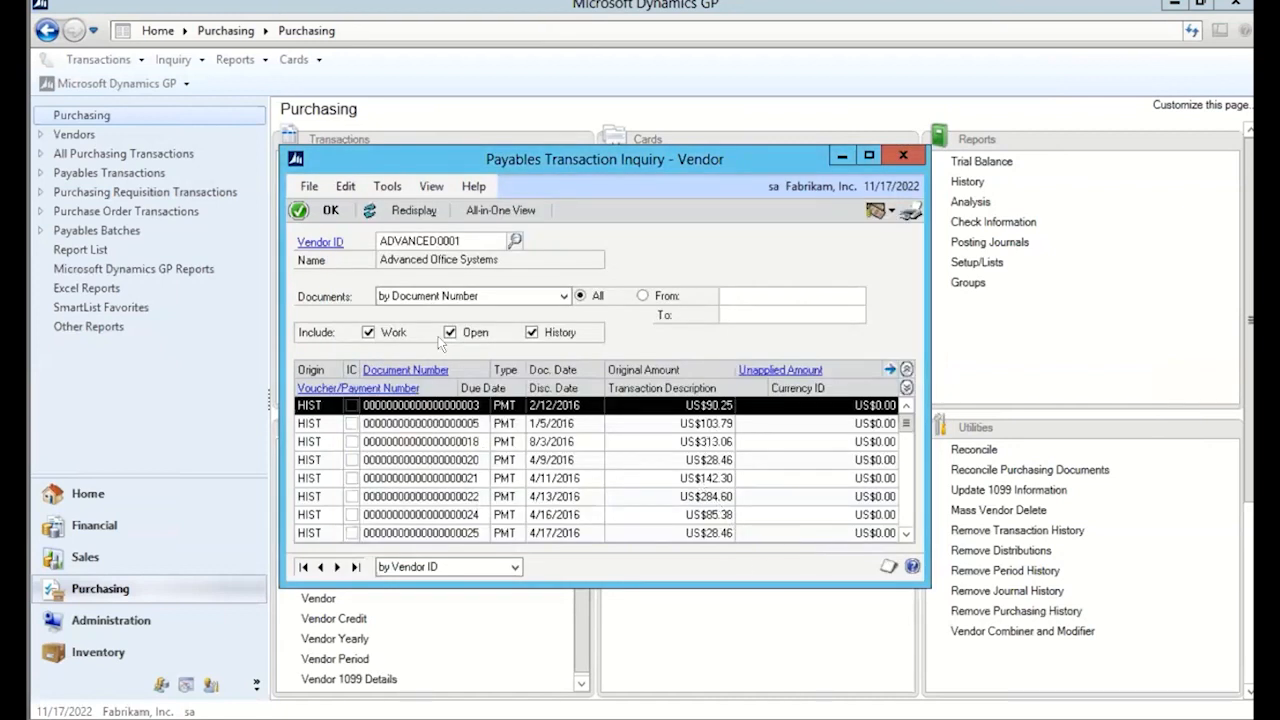
Limit the vendor inquiry to history documents by excluding work and open ones, redisplay the list, and move the inquiry window aside
left_click(369, 332)
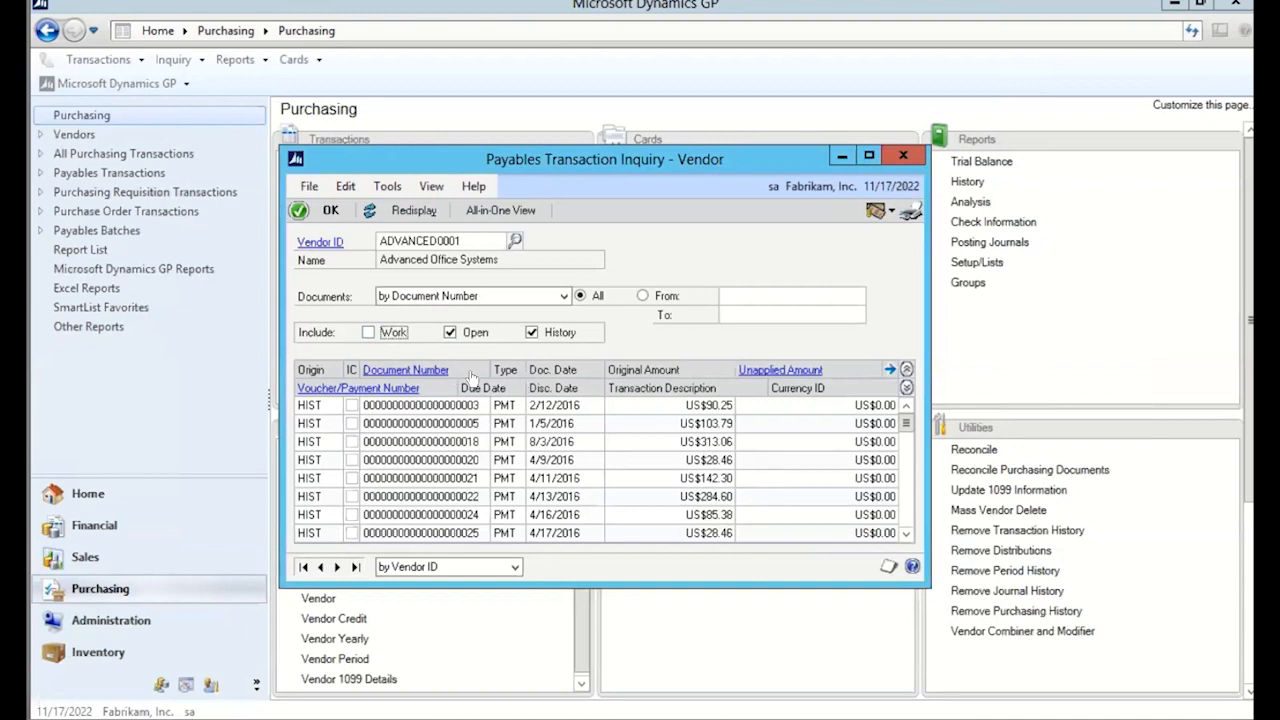
left_click(472, 333)
left_click(416, 212)
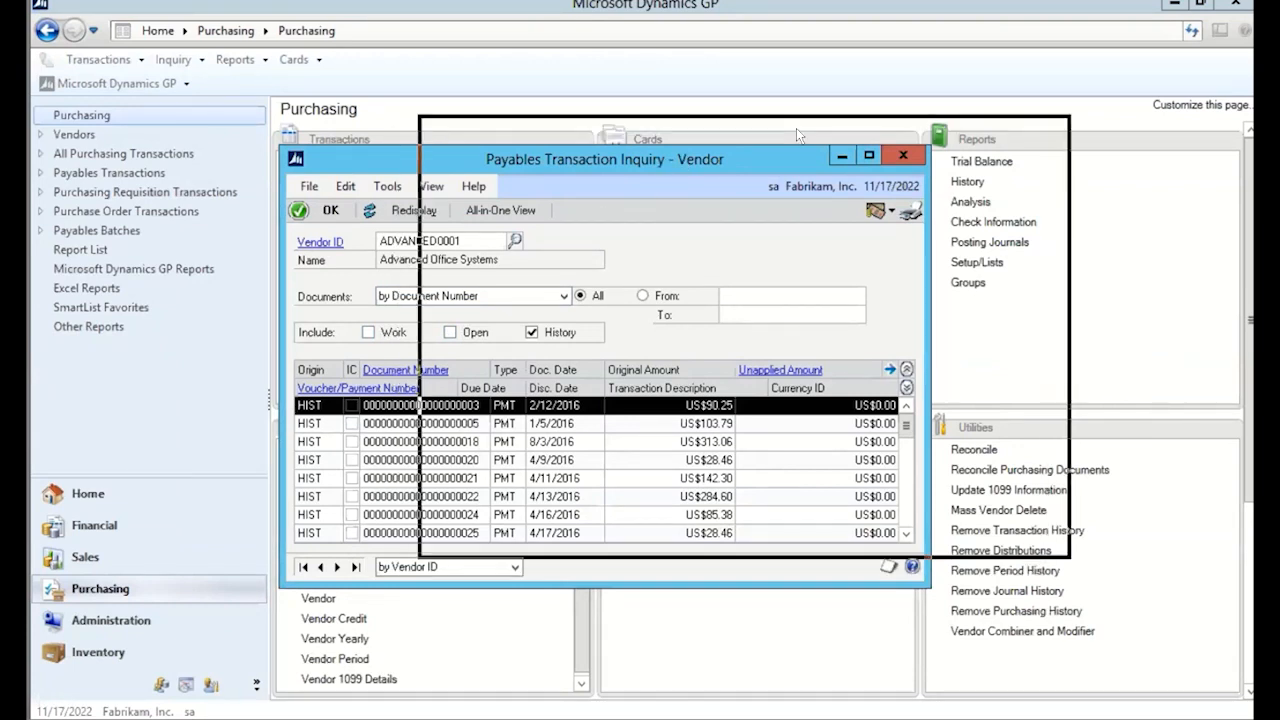
left_click_drag(800, 133, 800, 134)
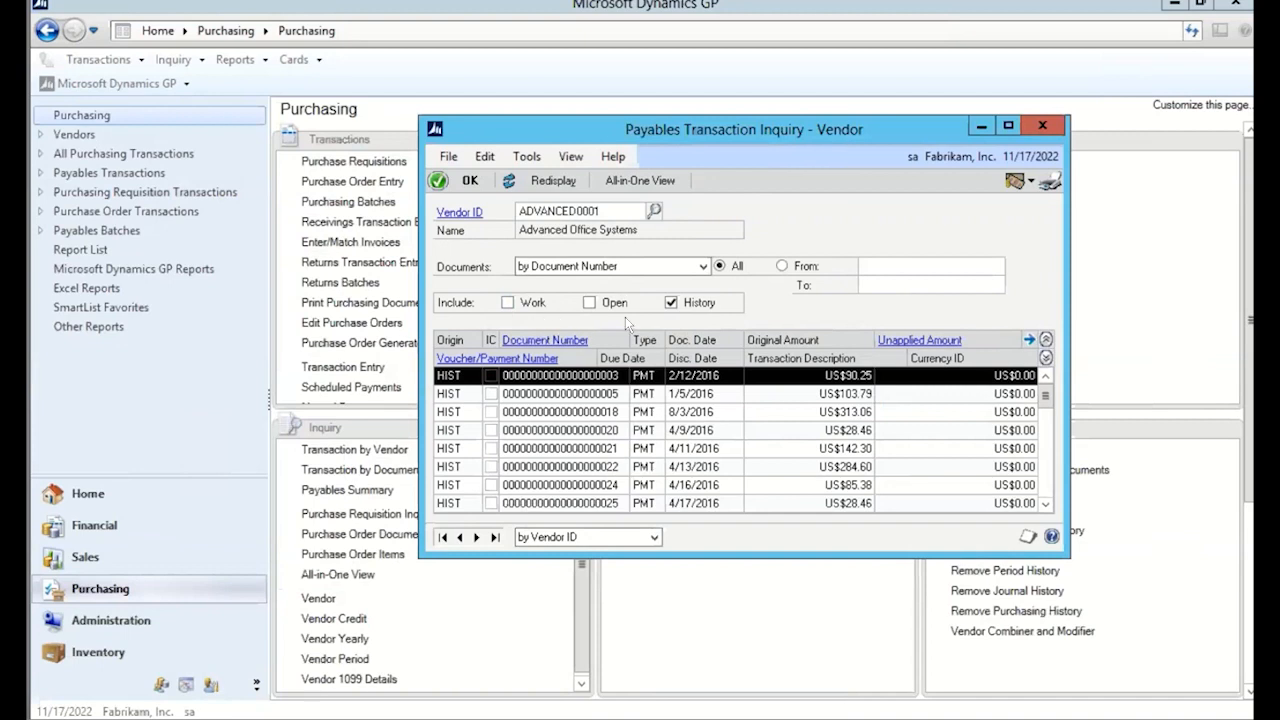
Switch the vendor inquiry to include only open documents, leaving out work and history, and redisplay the list
left_click(541, 302)
left_click(541, 302)
left_click(589, 302)
left_click(553, 180)
left_click(589, 302)
left_click(513, 302)
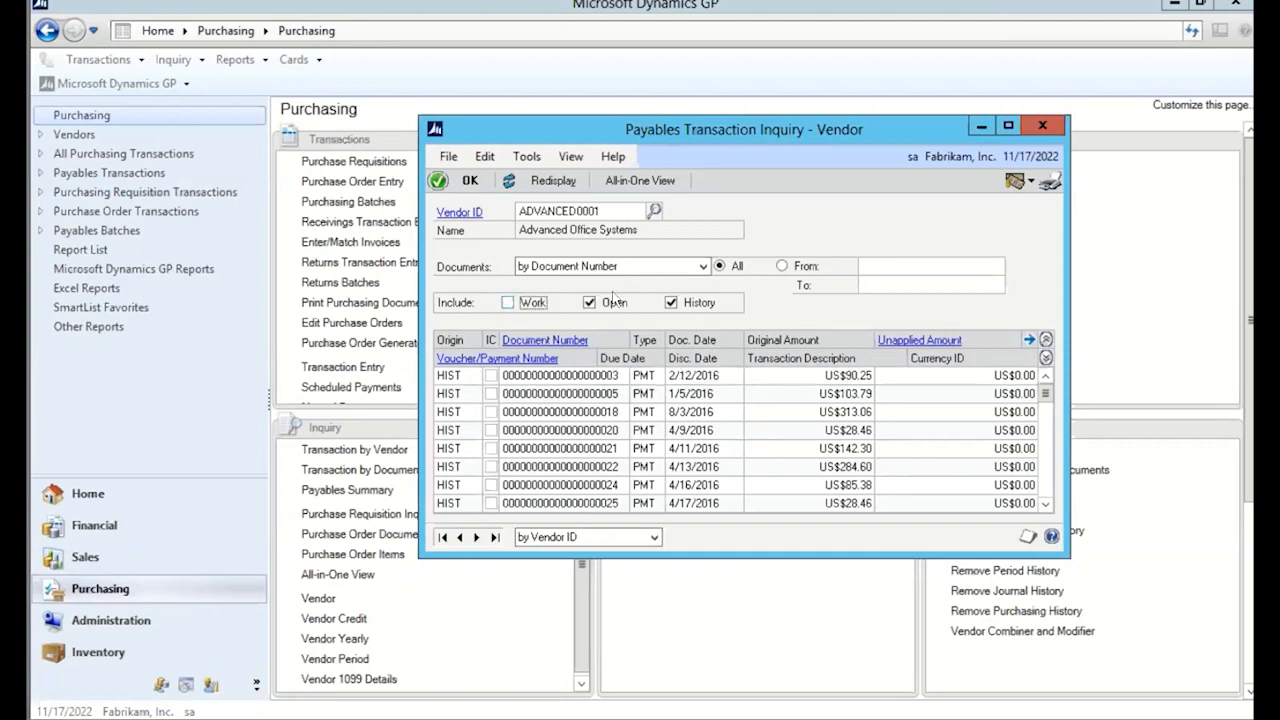
left_click(670, 302)
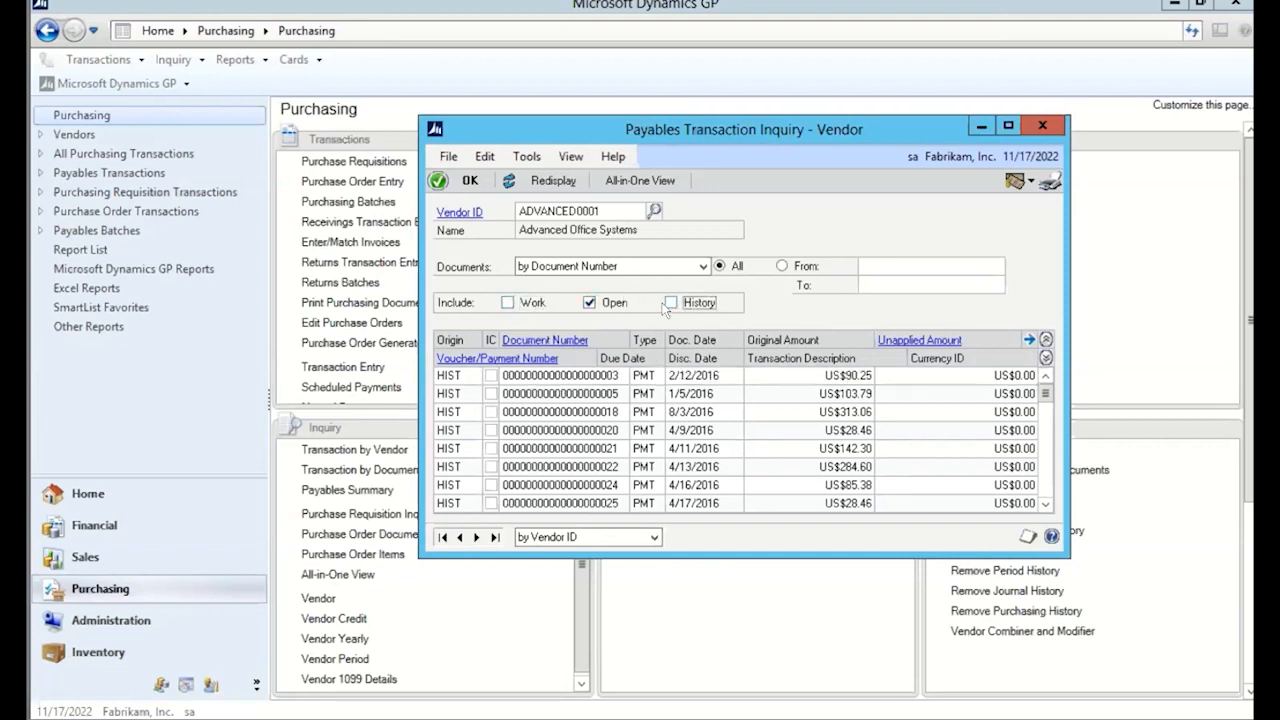
left_click(543, 179)
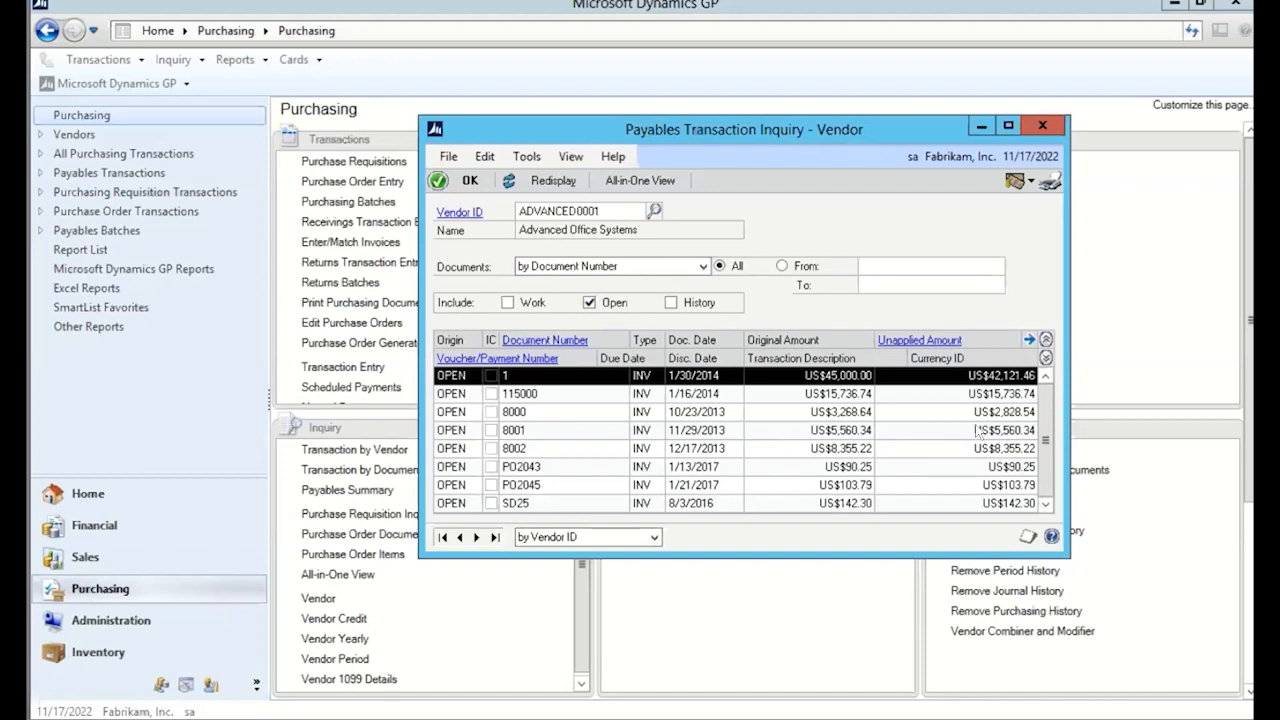
Drill down from open invoice 8002 to its payables transaction details, and close the zoom window
left_click(793, 430)
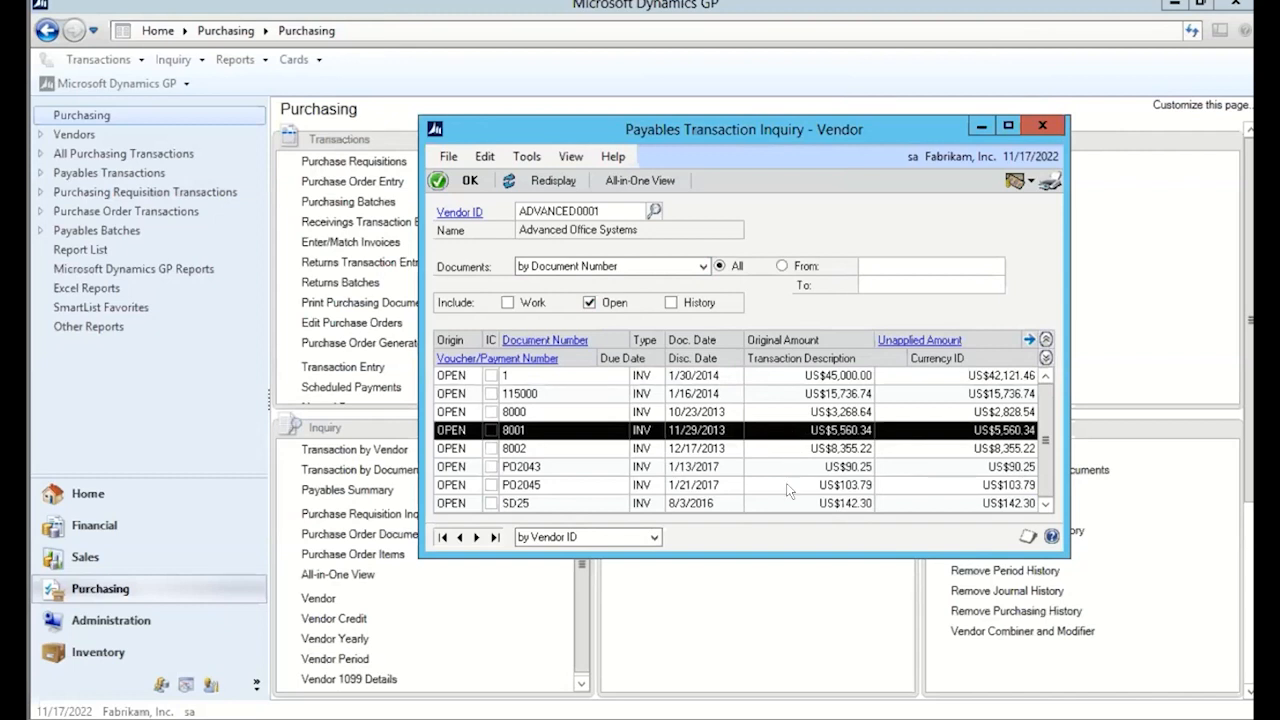
left_click(831, 486)
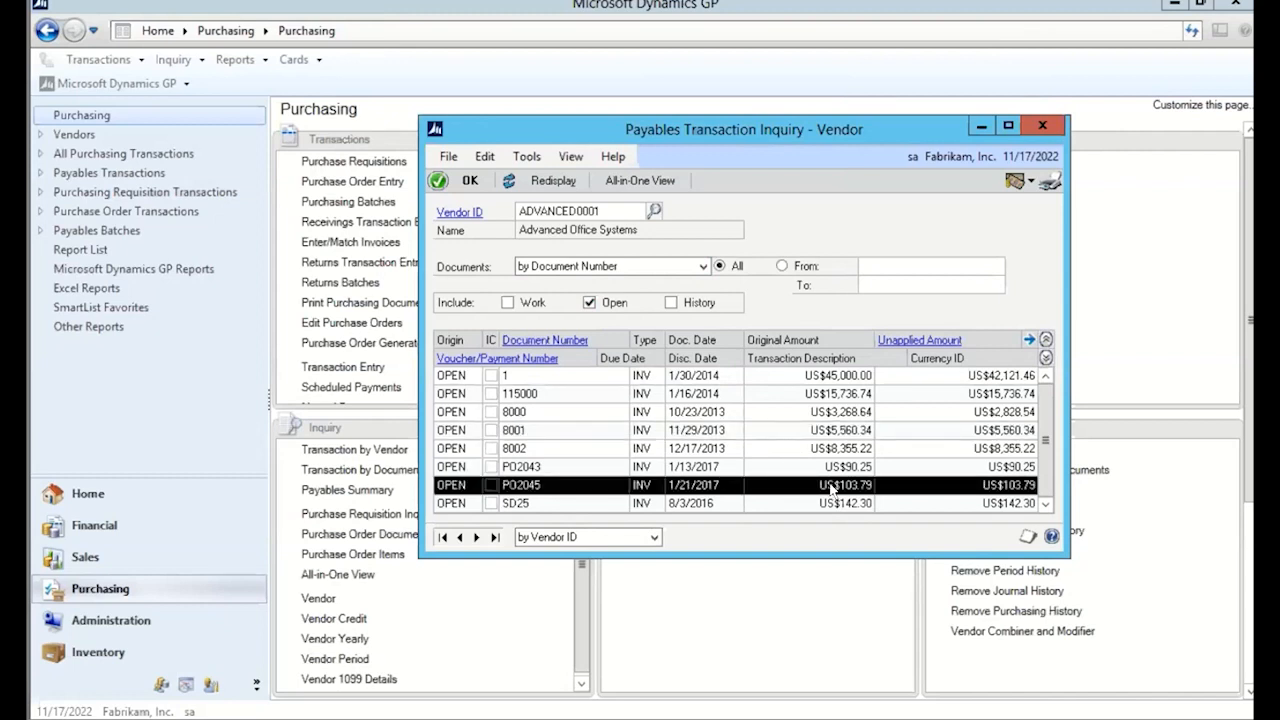
left_click(825, 447)
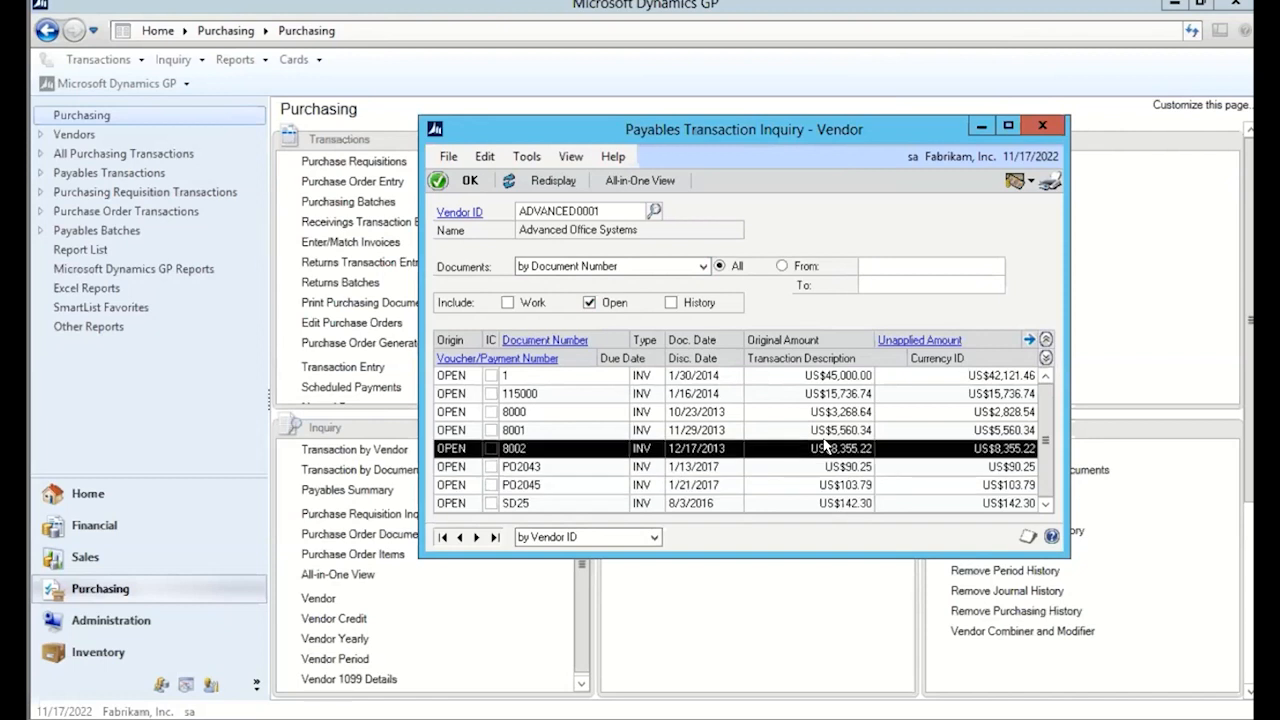
left_click(508, 341)
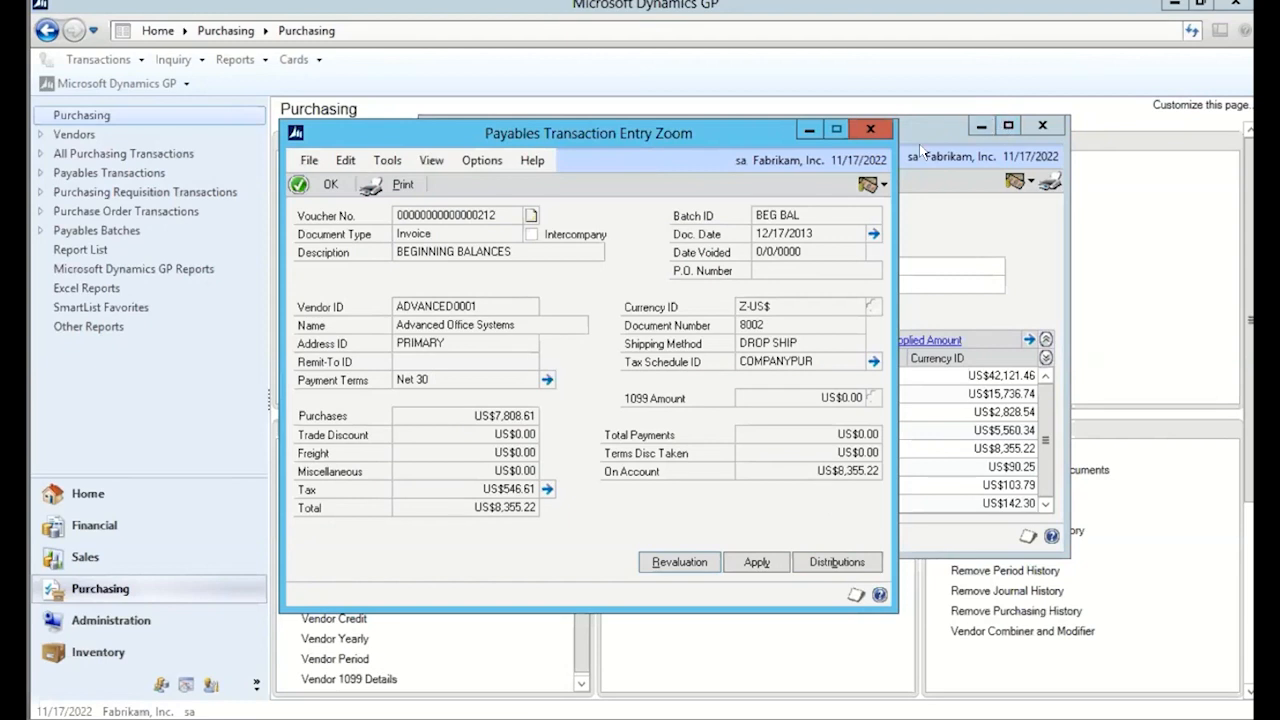
left_click(871, 130)
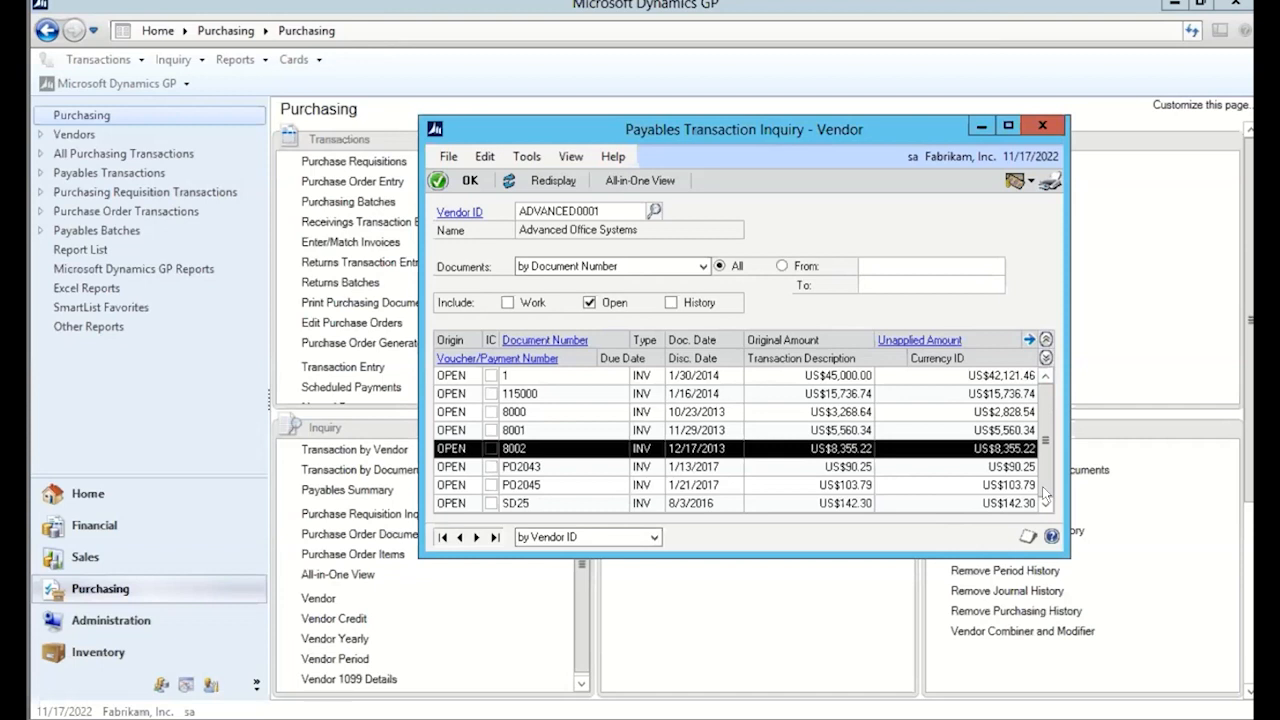
Drill down from open invoice 8000 to its payables transaction details, and close the zoom window
left_click(719, 467)
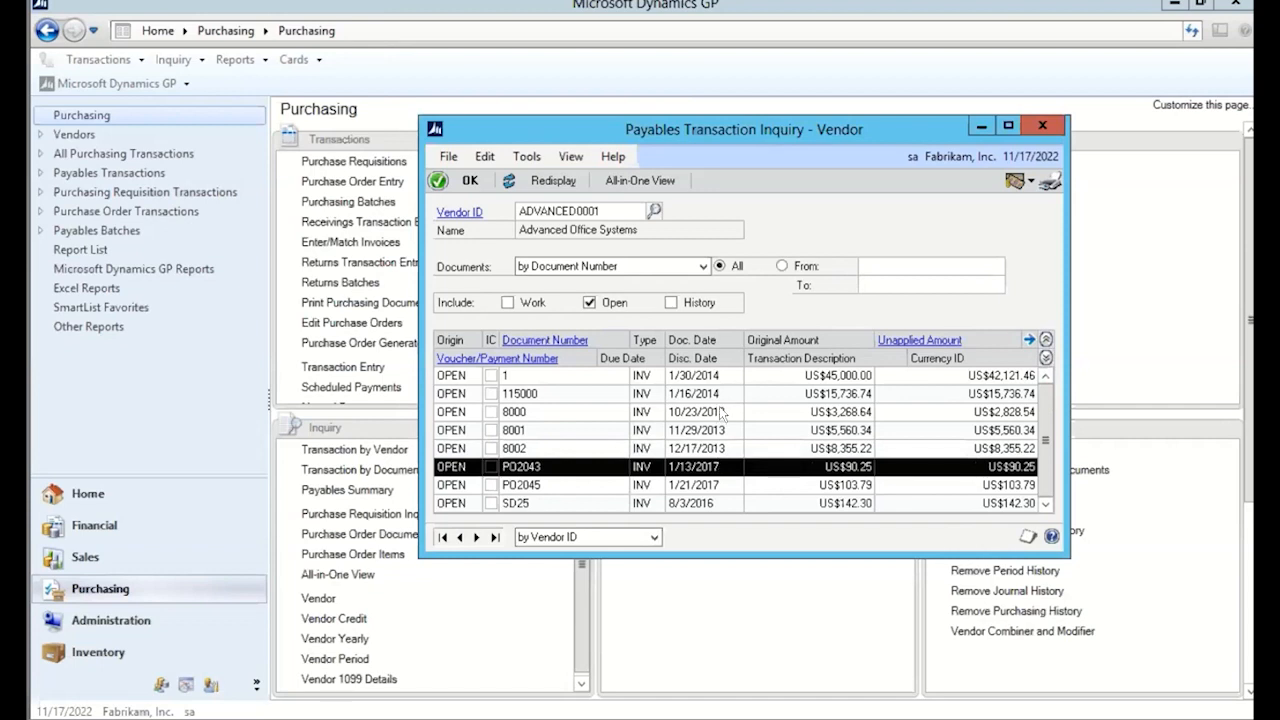
left_click(721, 412)
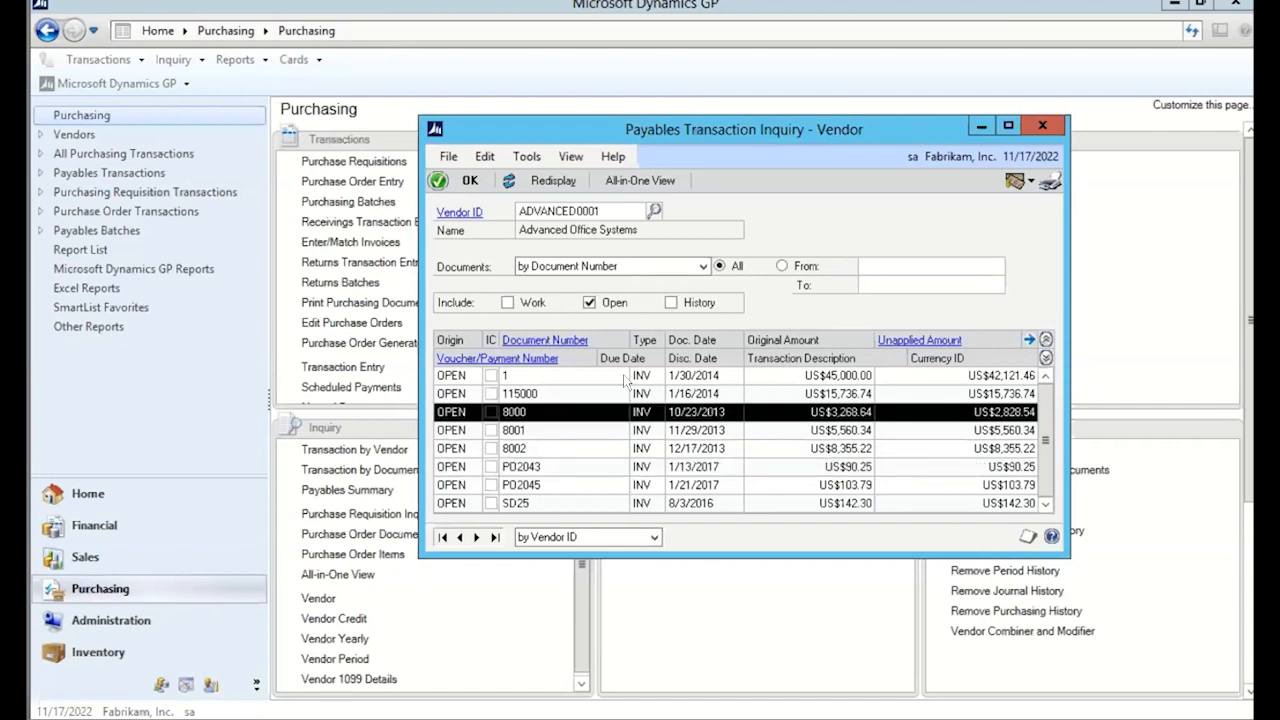
left_click(553, 341)
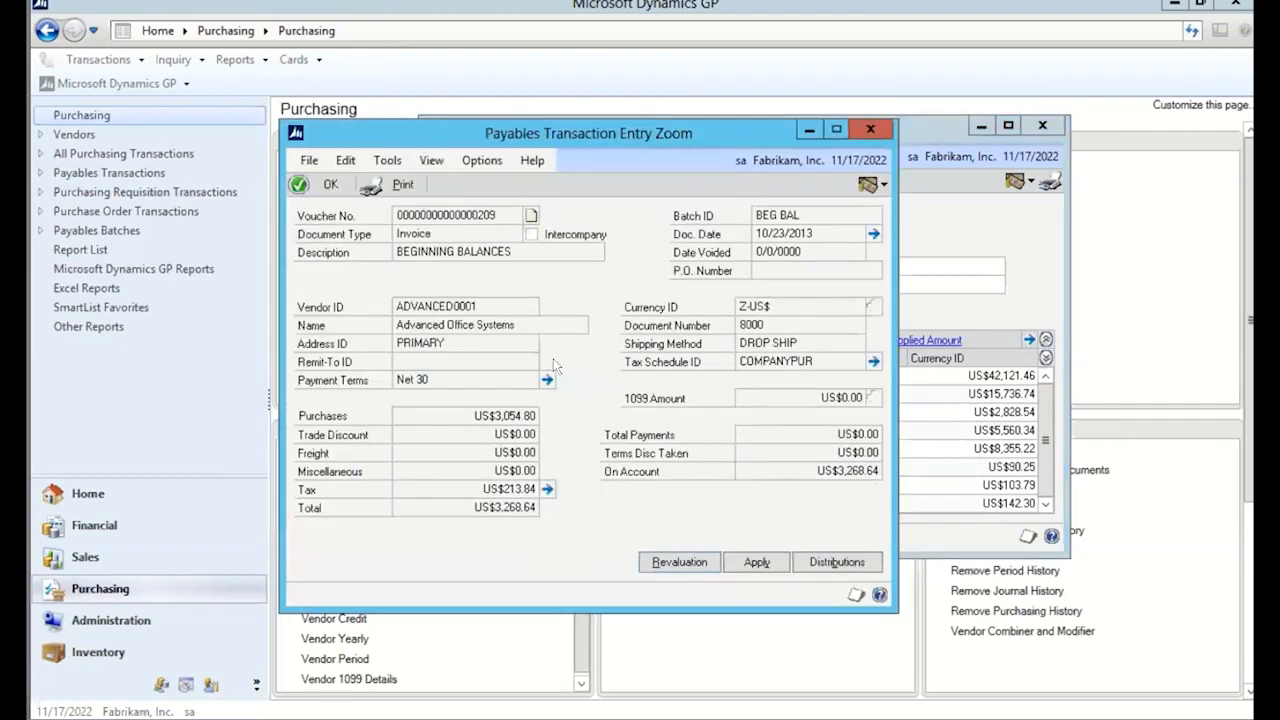
left_click(886, 136)
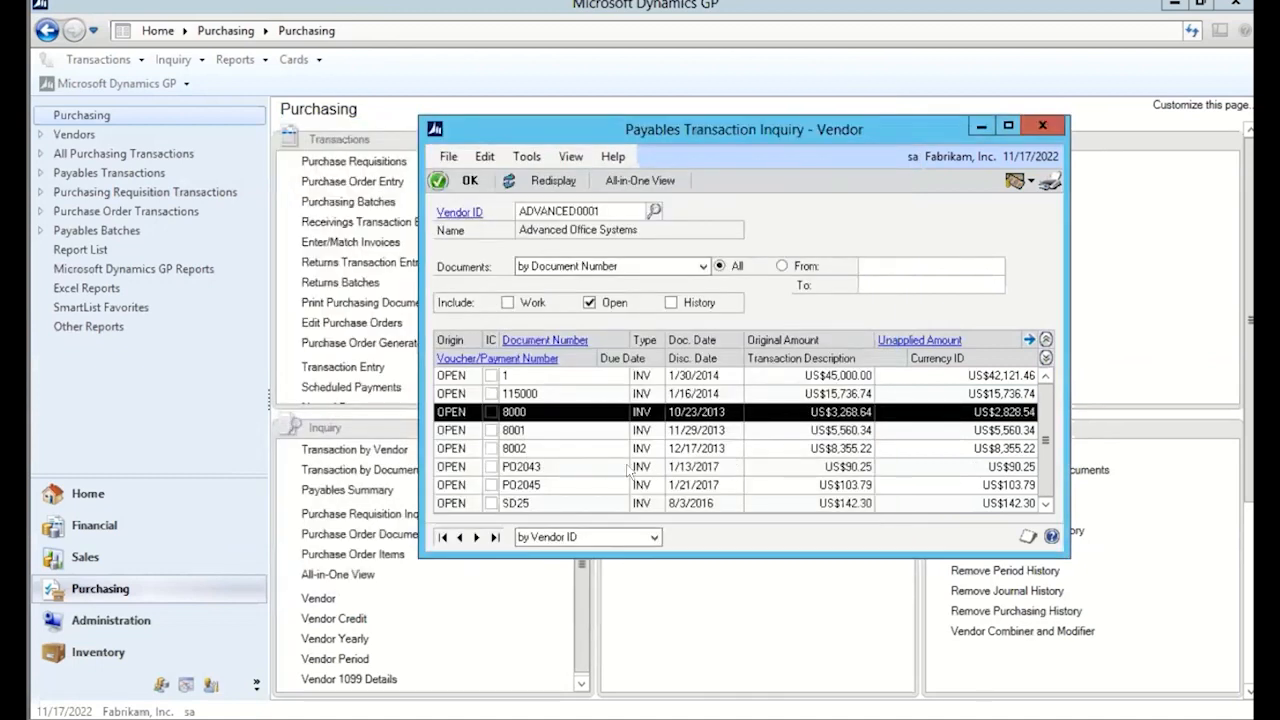
Drill down into the purchasing invoices dated 1/13/2017 and 1/21/2017 in turn, closing each zoom window
left_click(722, 468)
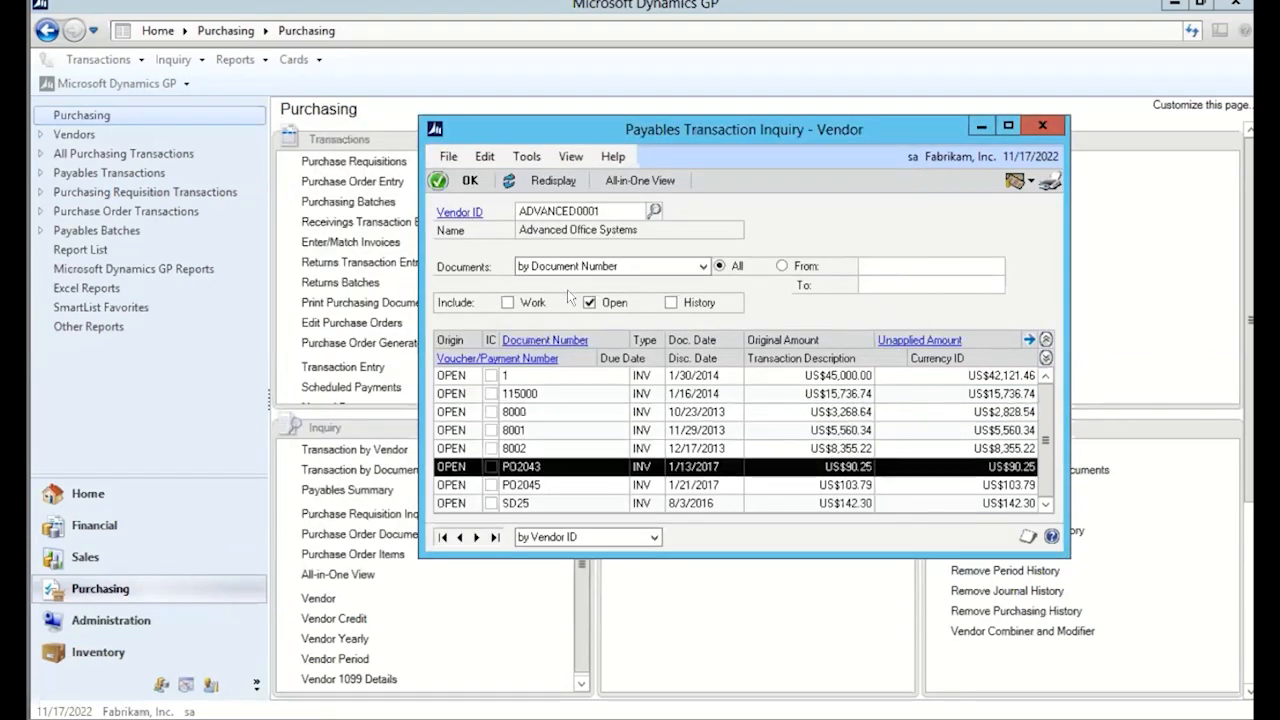
left_click(553, 357)
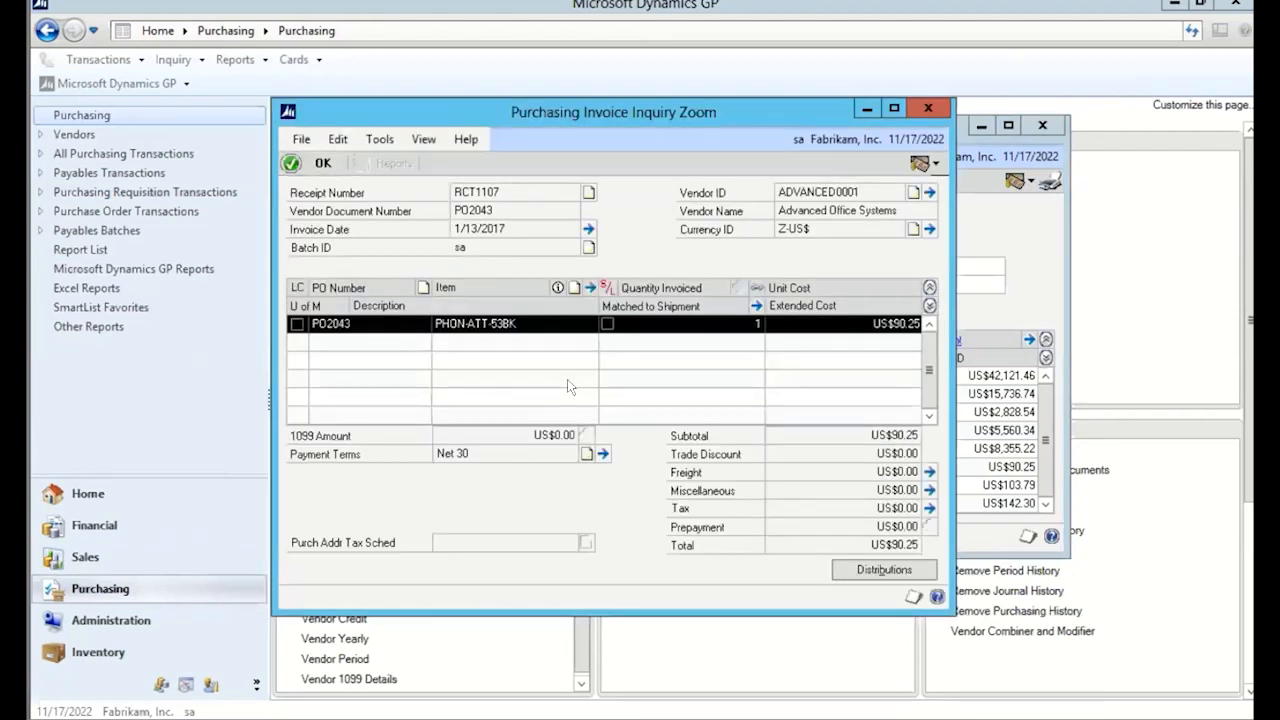
left_click(928, 108)
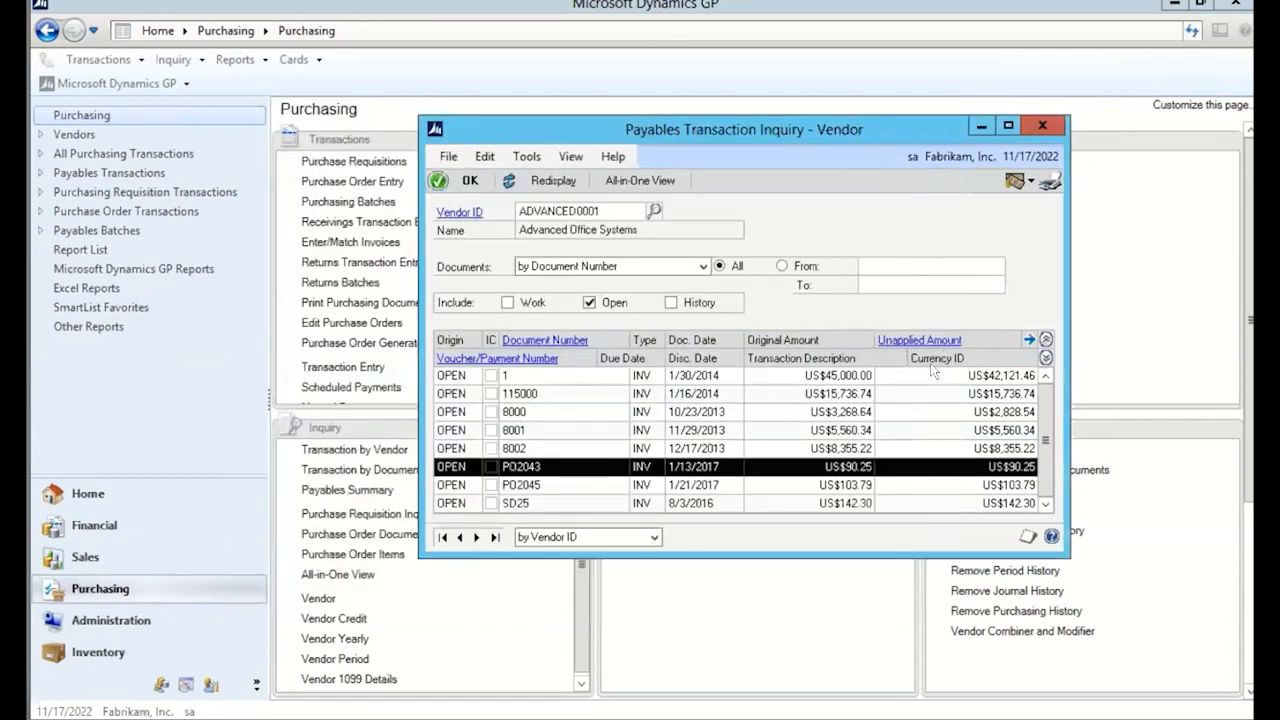
left_click(852, 487)
left_click(545, 341)
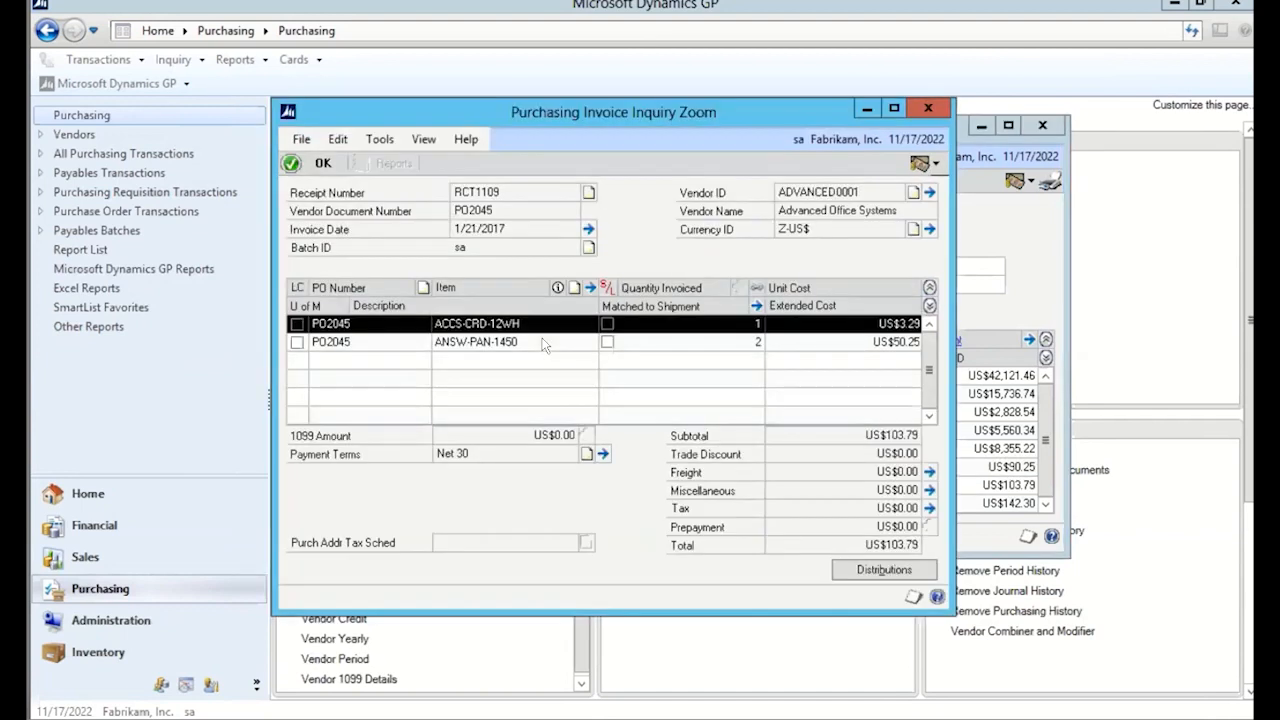
left_click(928, 109)
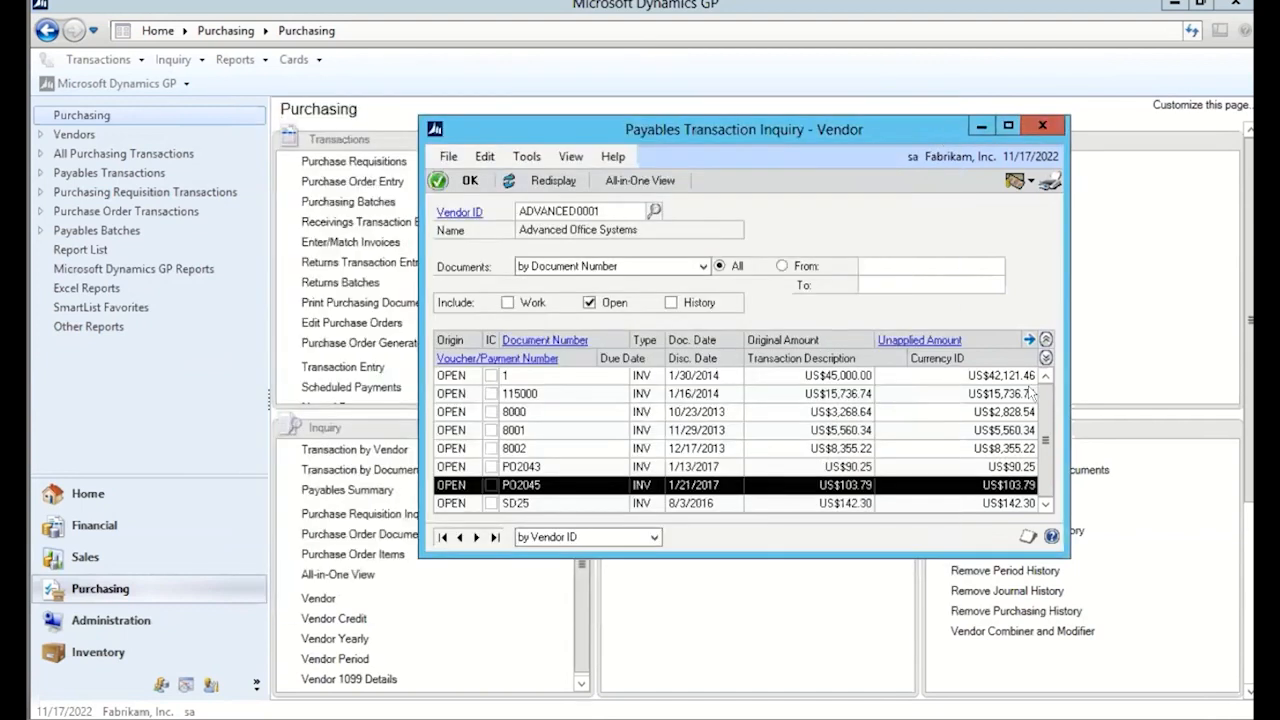
Drill down from open invoice 115000 to its payables transaction details, and close the zoom window
left_click(588, 395)
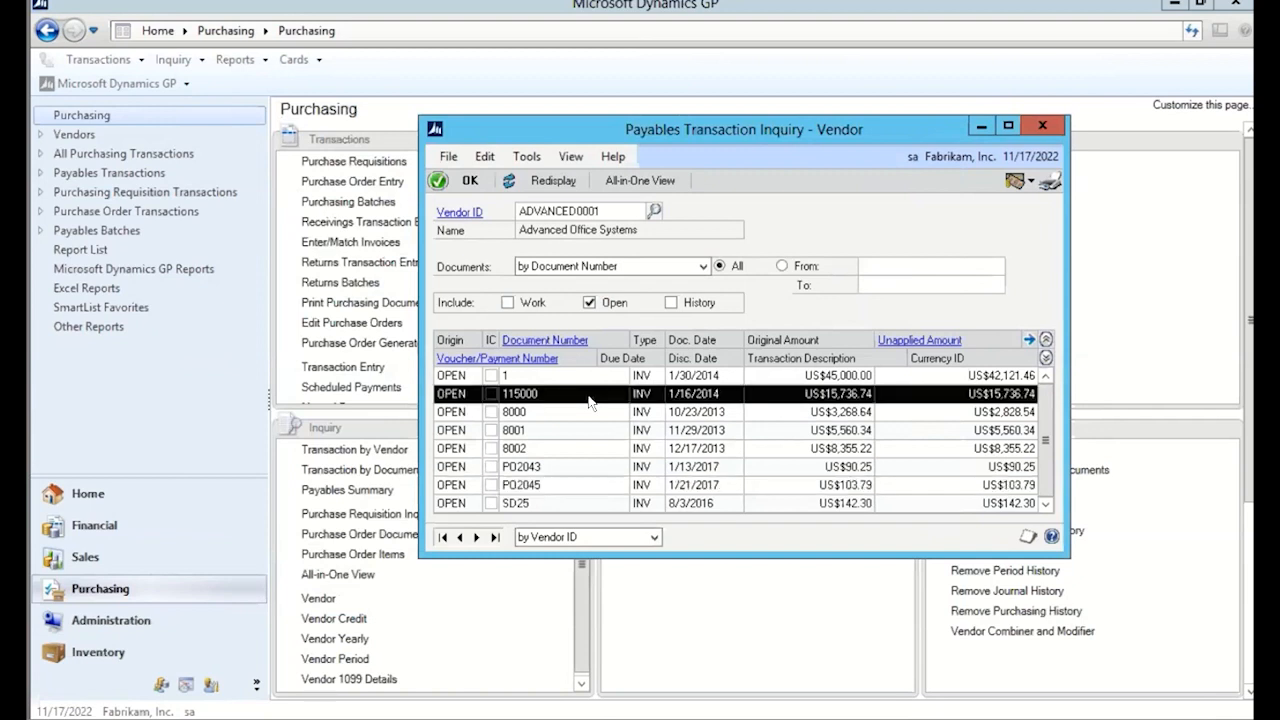
left_click(545, 339)
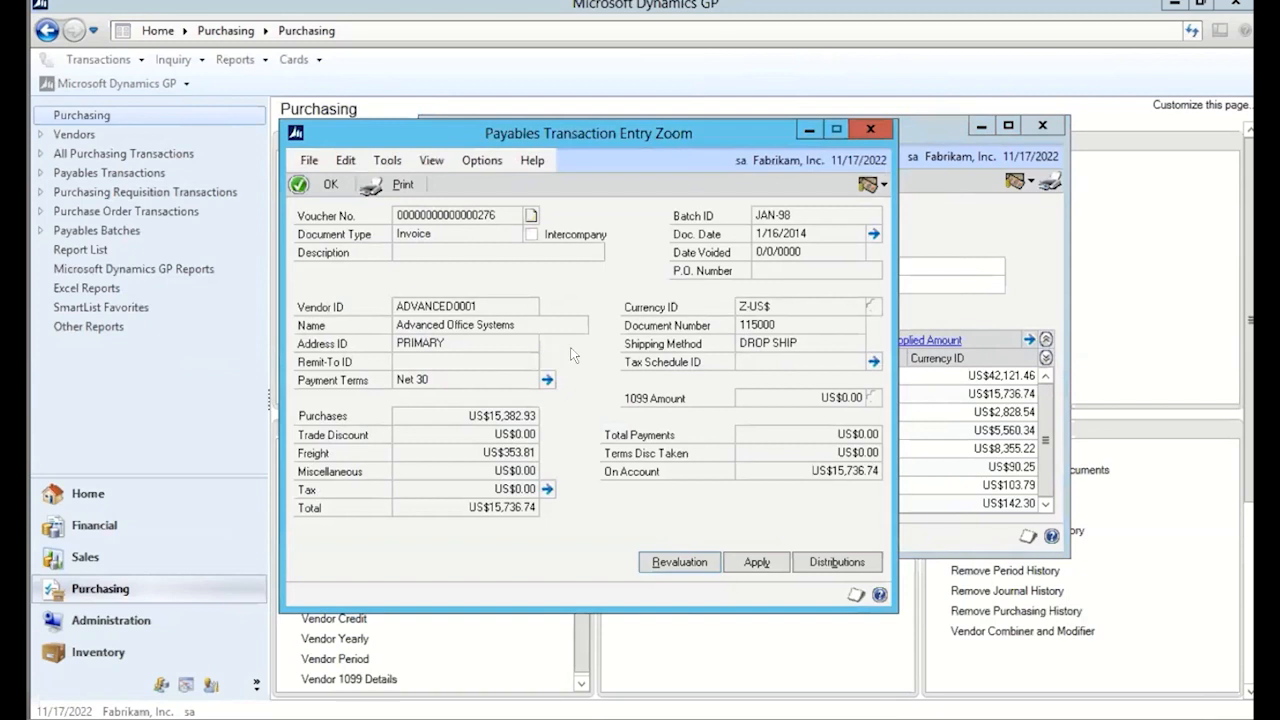
left_click(869, 131)
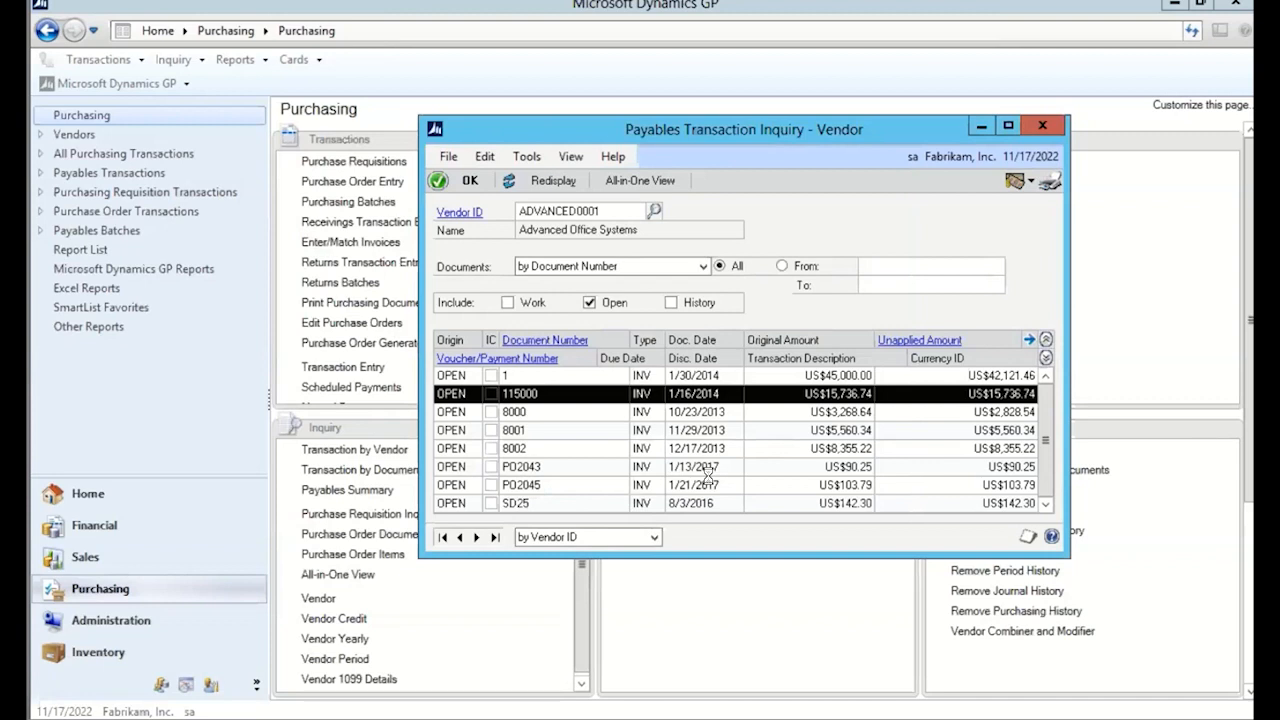
Drill down twice into purchasing invoice SD25 to review its details, closing the zoom window each time
left_click(862, 506)
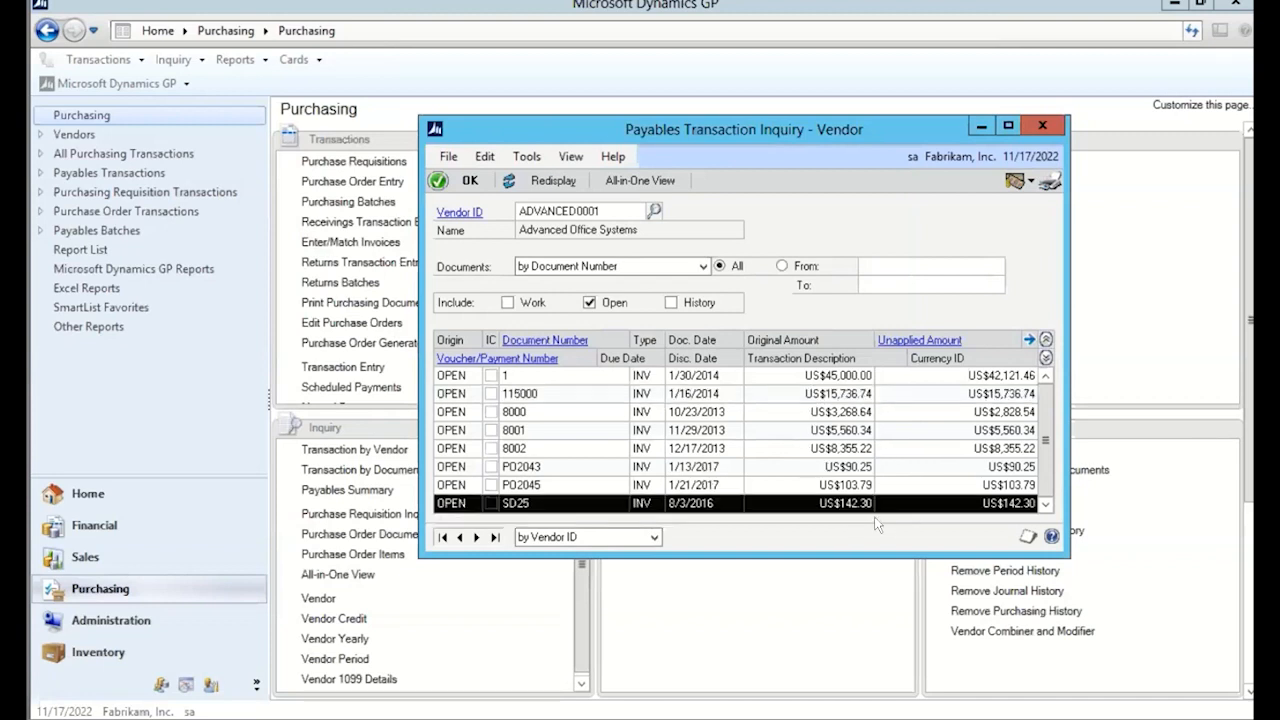
left_click(555, 341)
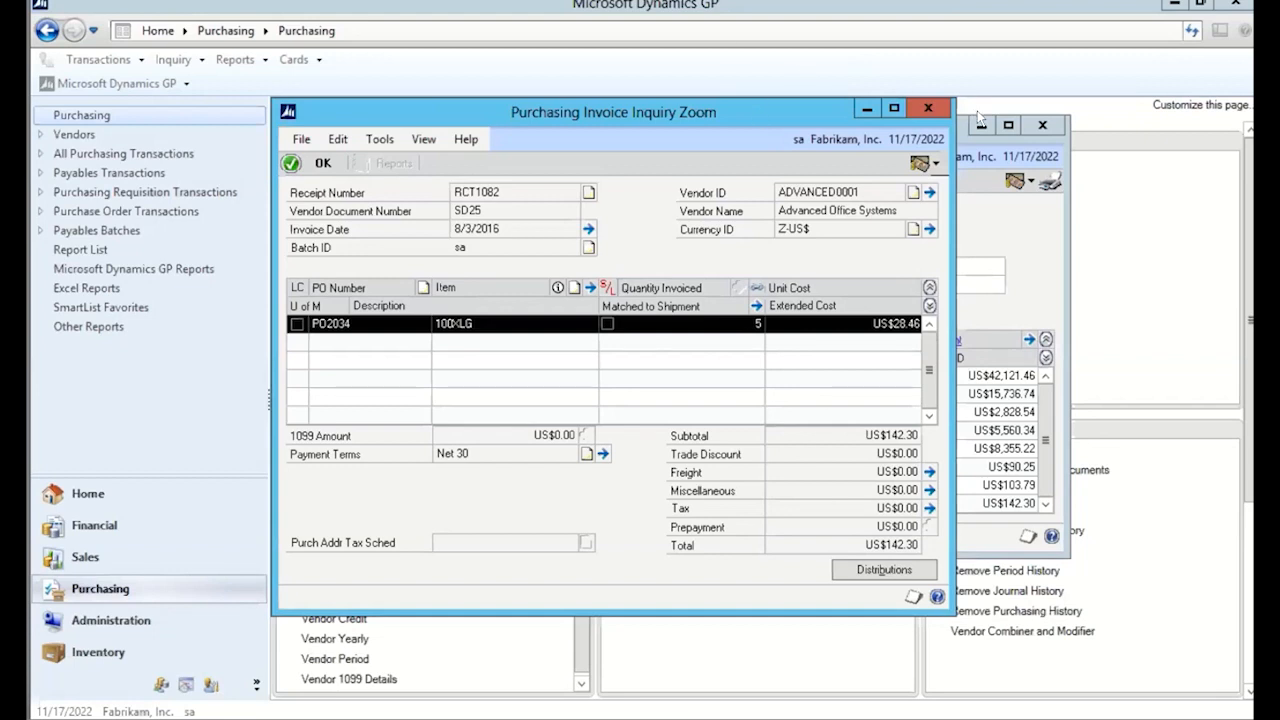
left_click(922, 112)
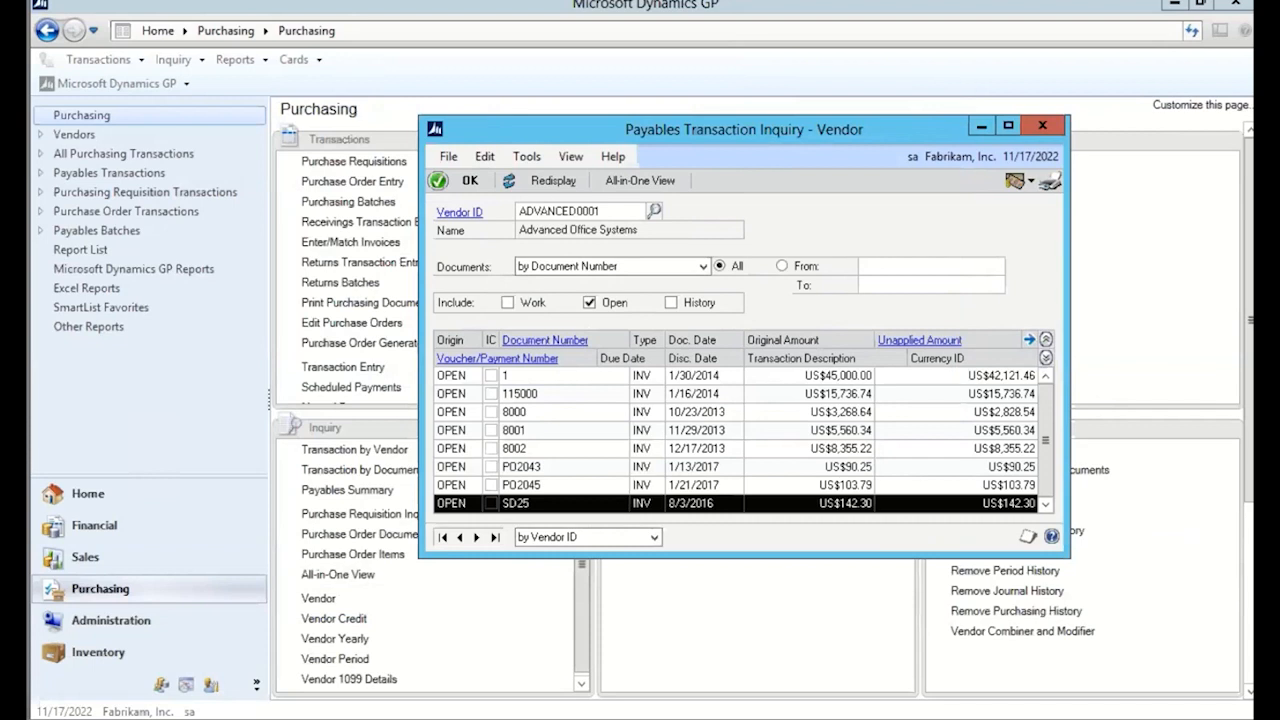
left_click(576, 344)
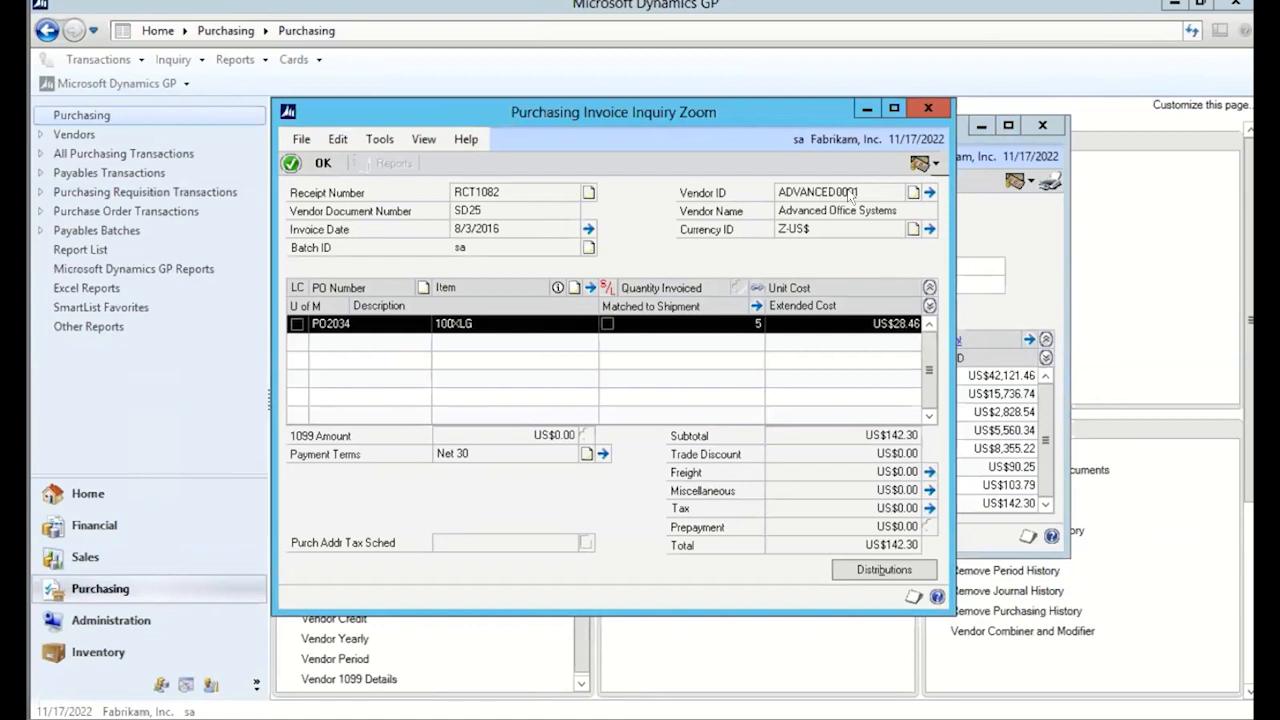
left_click(928, 107)
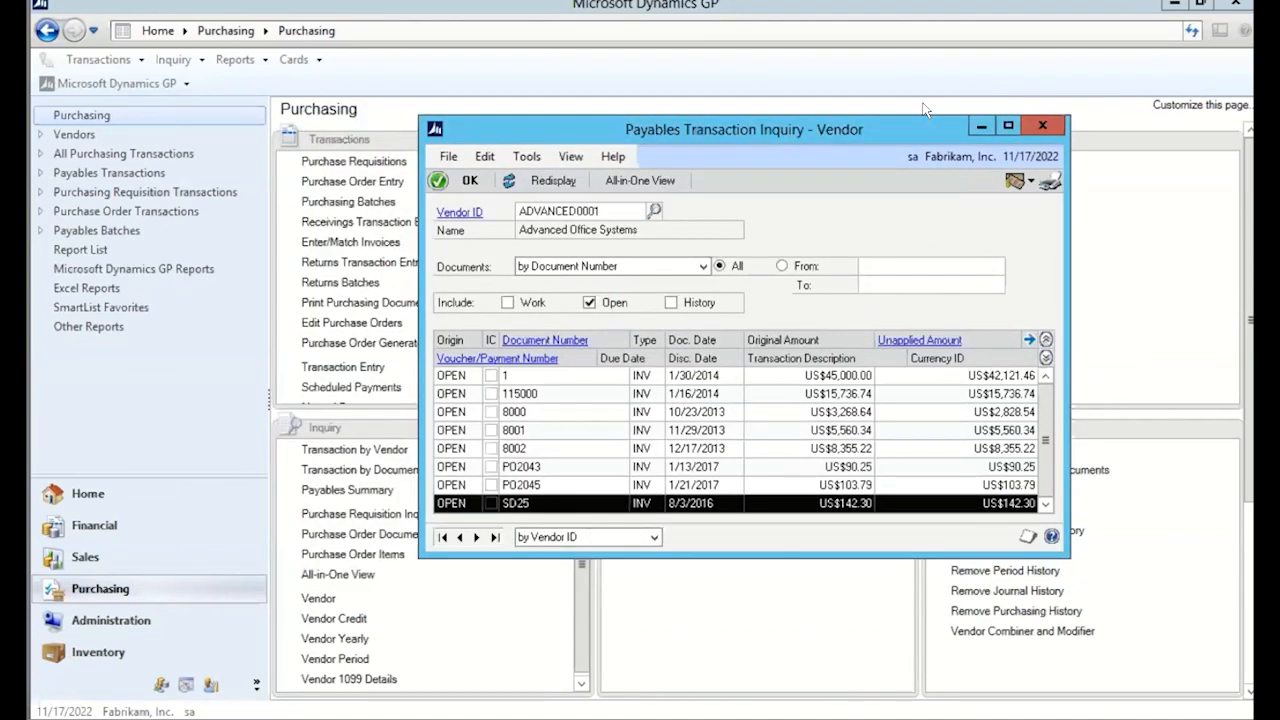
Start a new payables transaction with document type Credit Memo and the description CREDIT, minimizing the vendor inquiry first
left_click(980, 128)
left_click(360, 367)
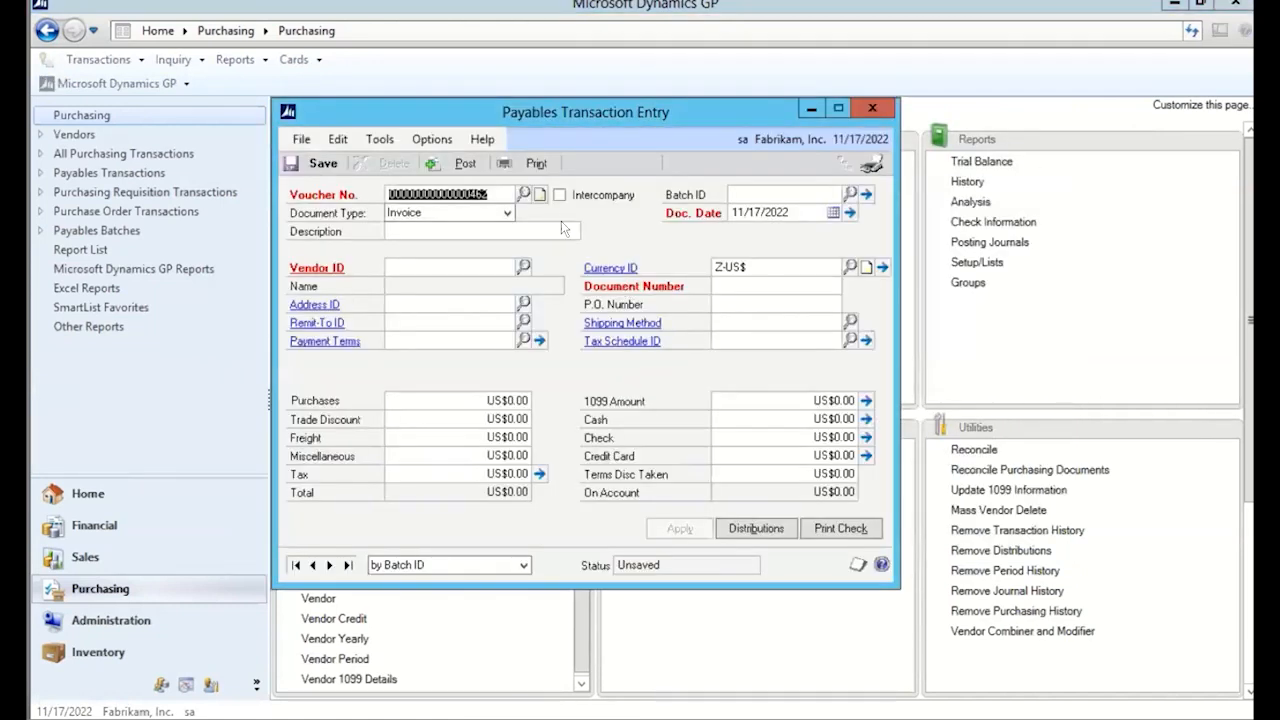
left_click(507, 213)
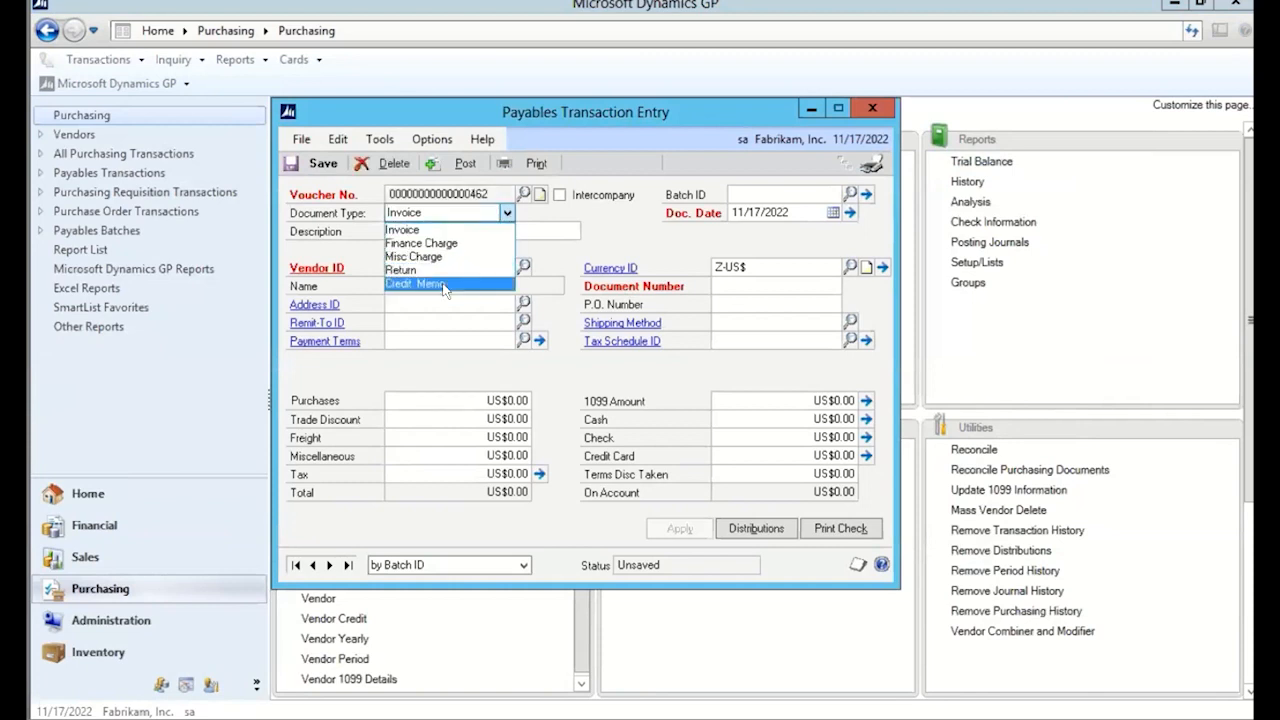
left_click(440, 291)
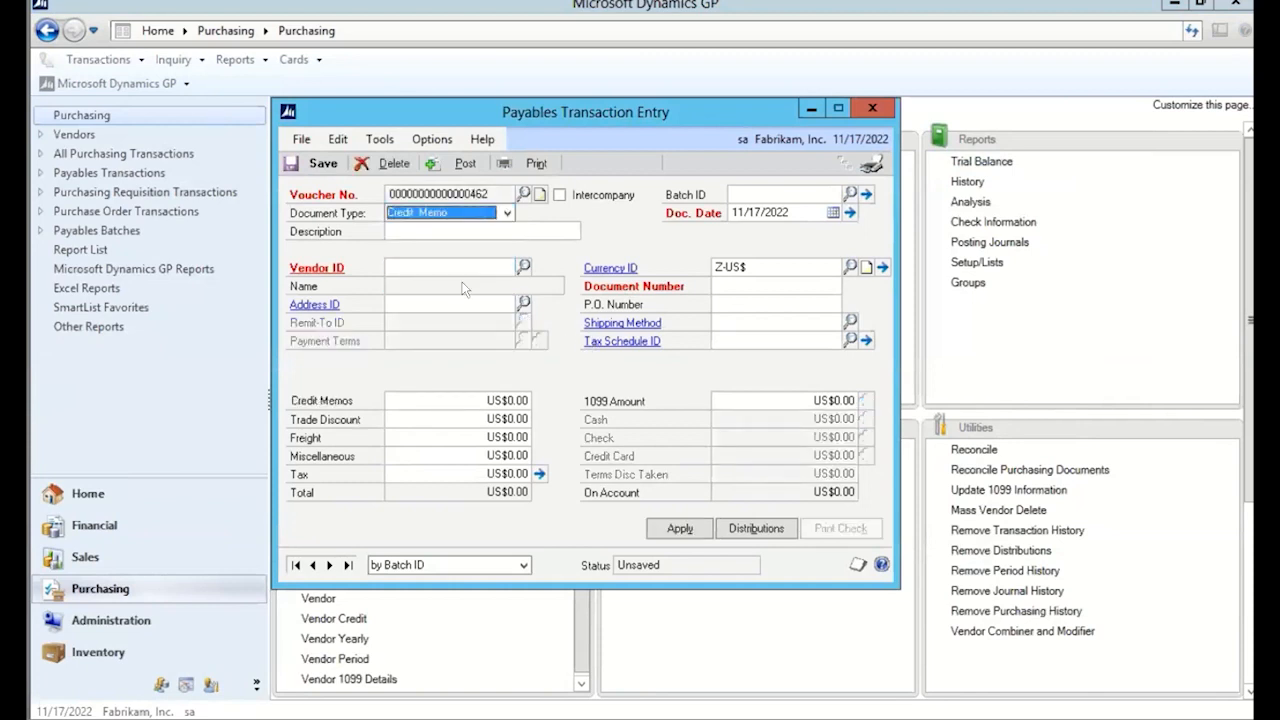
left_click(423, 232)
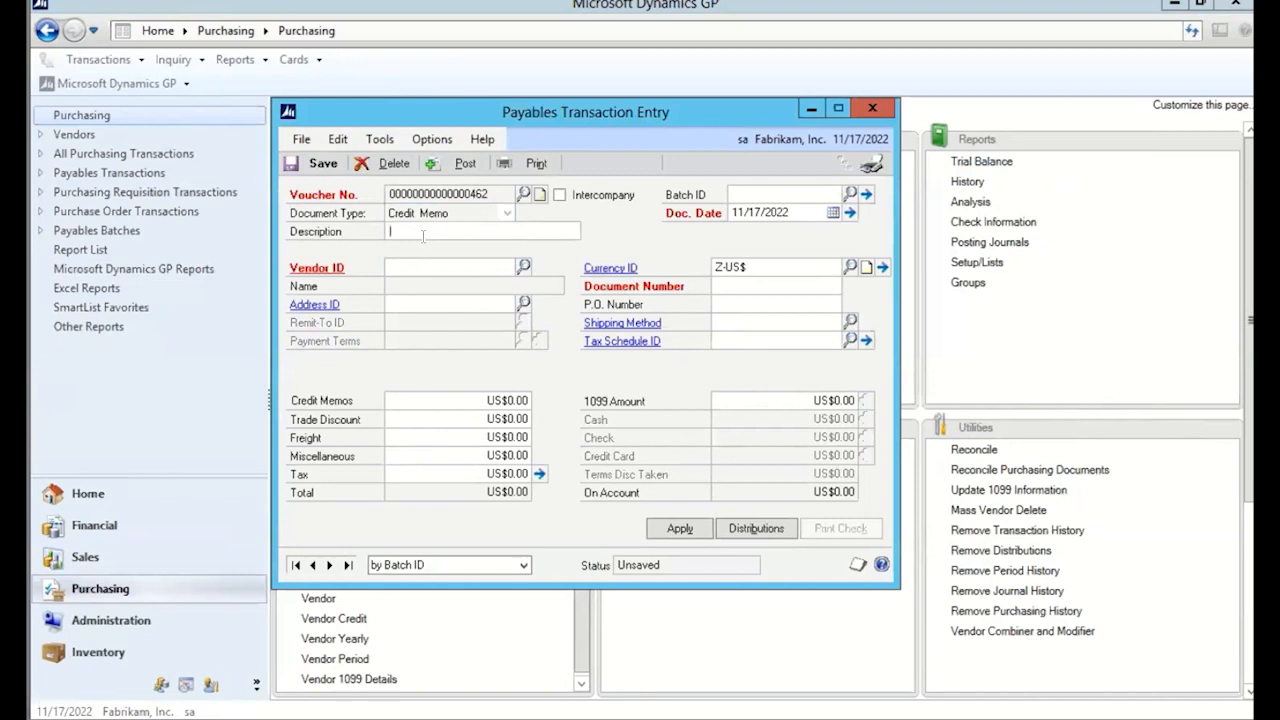
type("CREDIT")
Look up and assign the vendor Advanced Office Systems (ADVANCED0001) to the credit memo
left_click(427, 264)
left_click(523, 266)
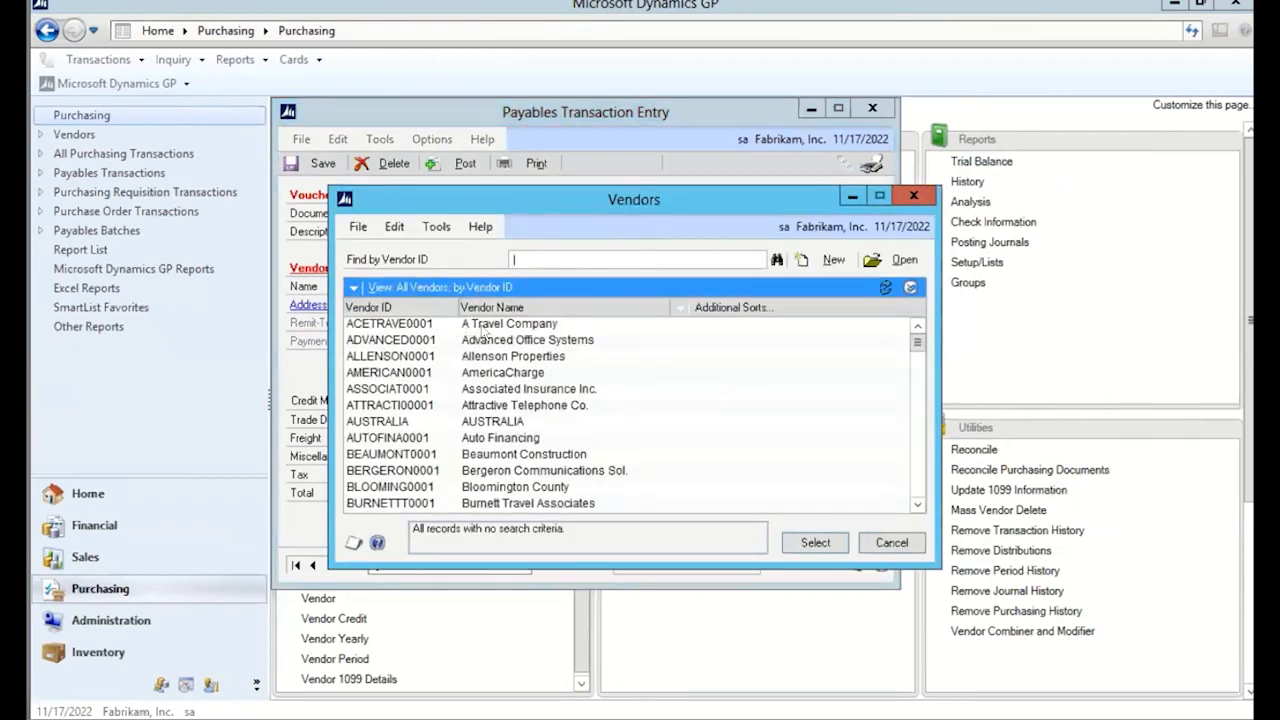
left_click(484, 325)
left_click(486, 342)
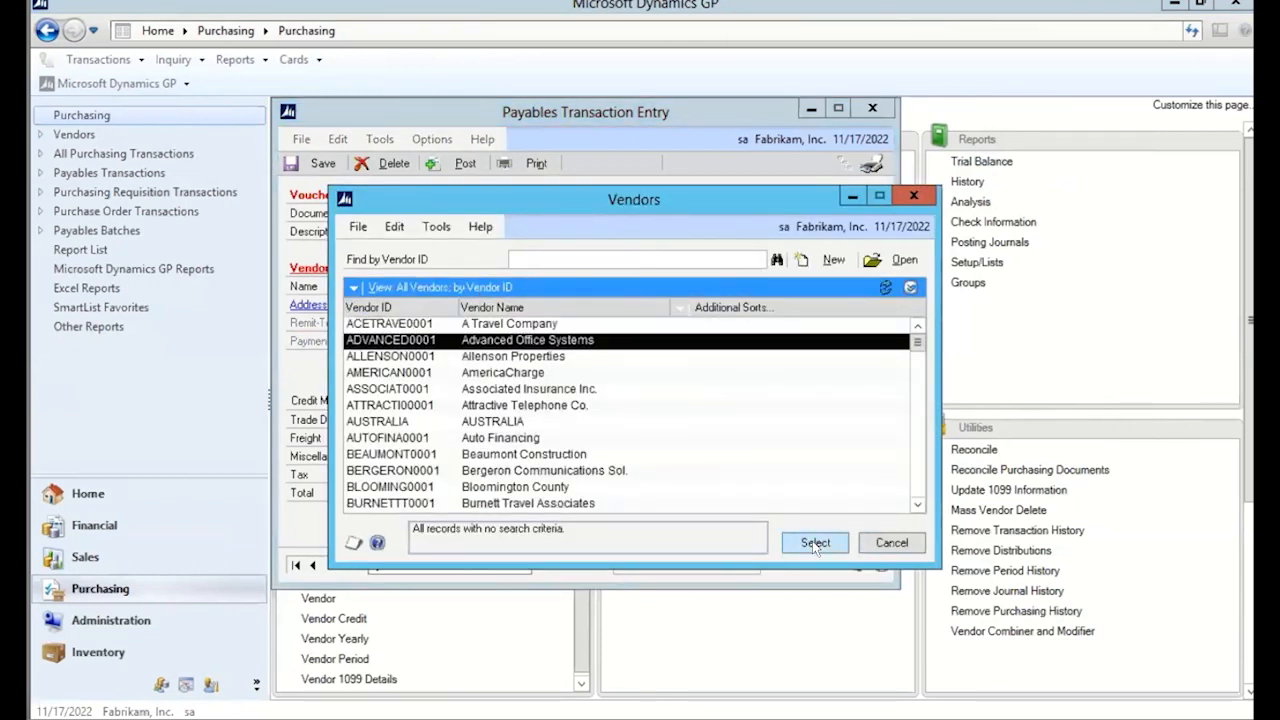
left_click(816, 545)
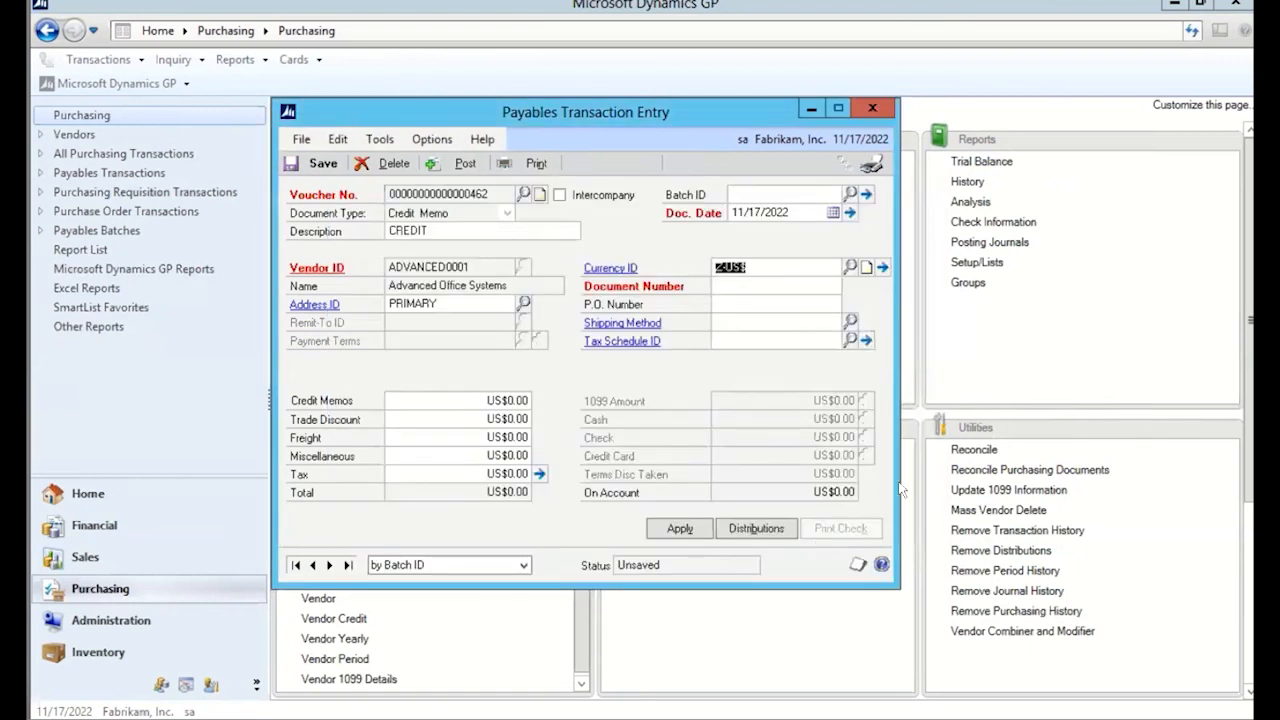
Enter CN99 as the document number and 142.30 as the credit memo amount
left_click(752, 288)
type("CN99")
left_click(491, 400)
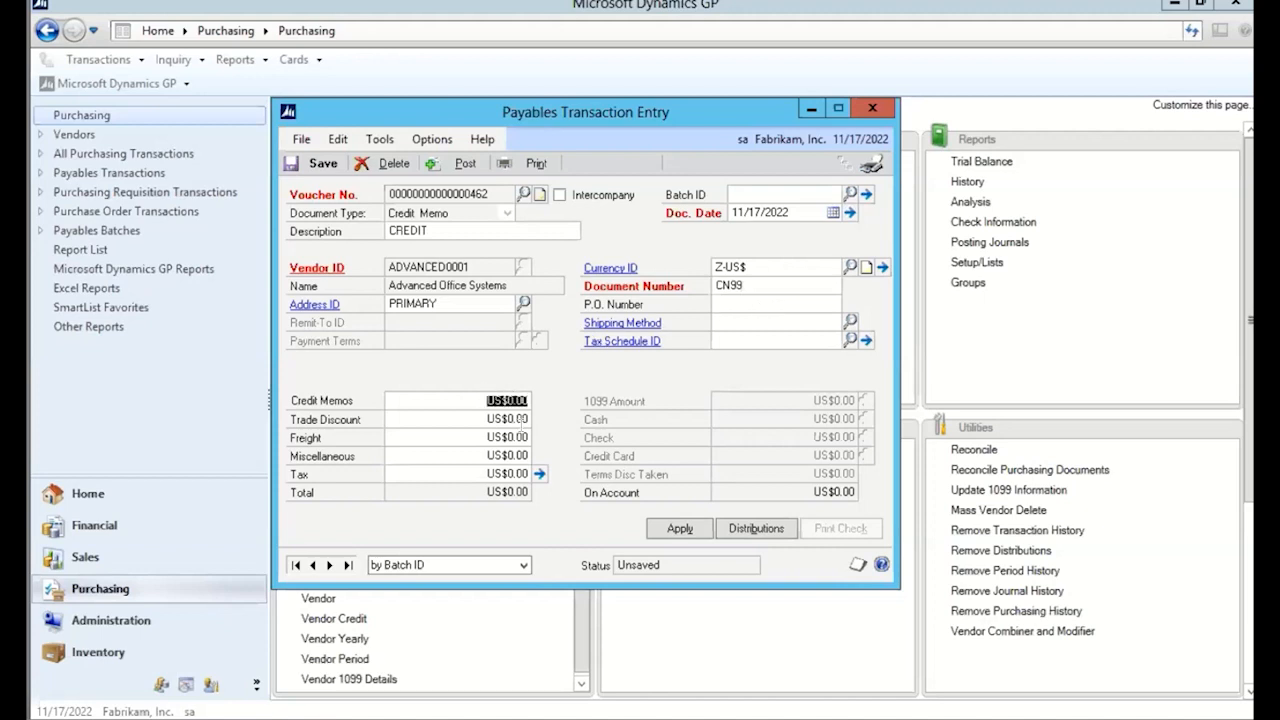
type("142.30")
key("Tab")
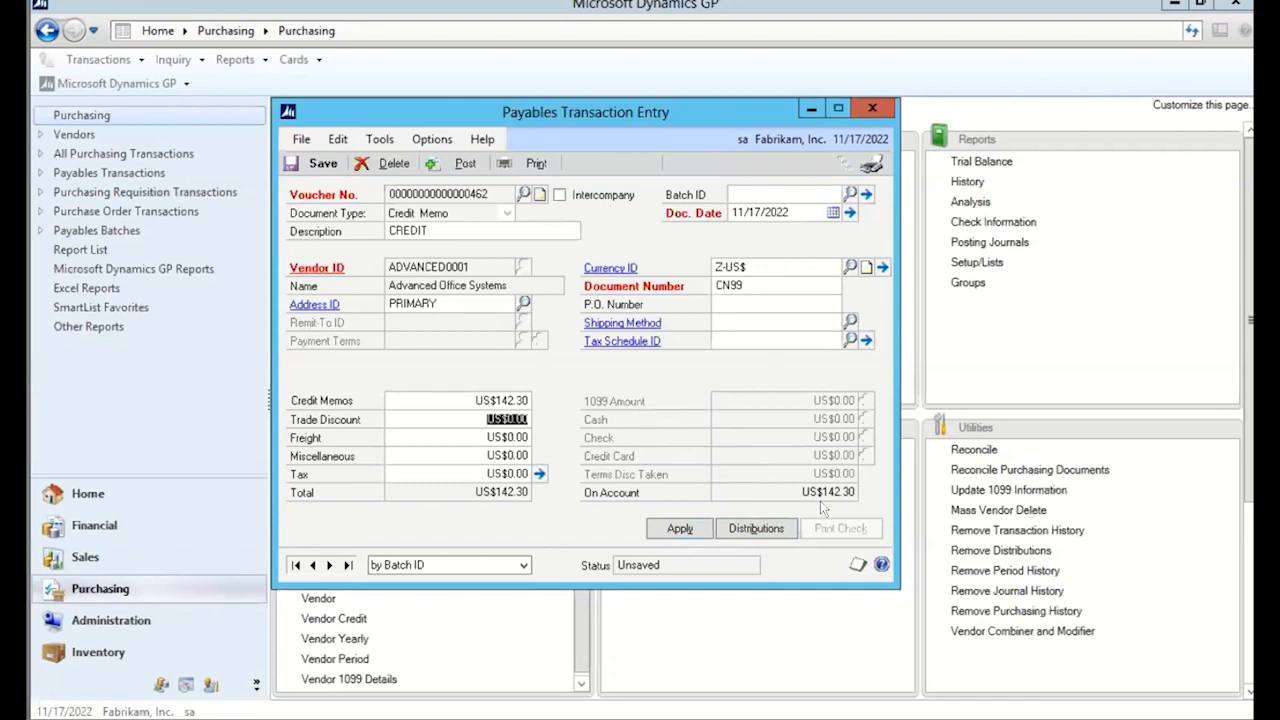
Apply the credit memo to open invoice SD25 and confirm the application
left_click(682, 532)
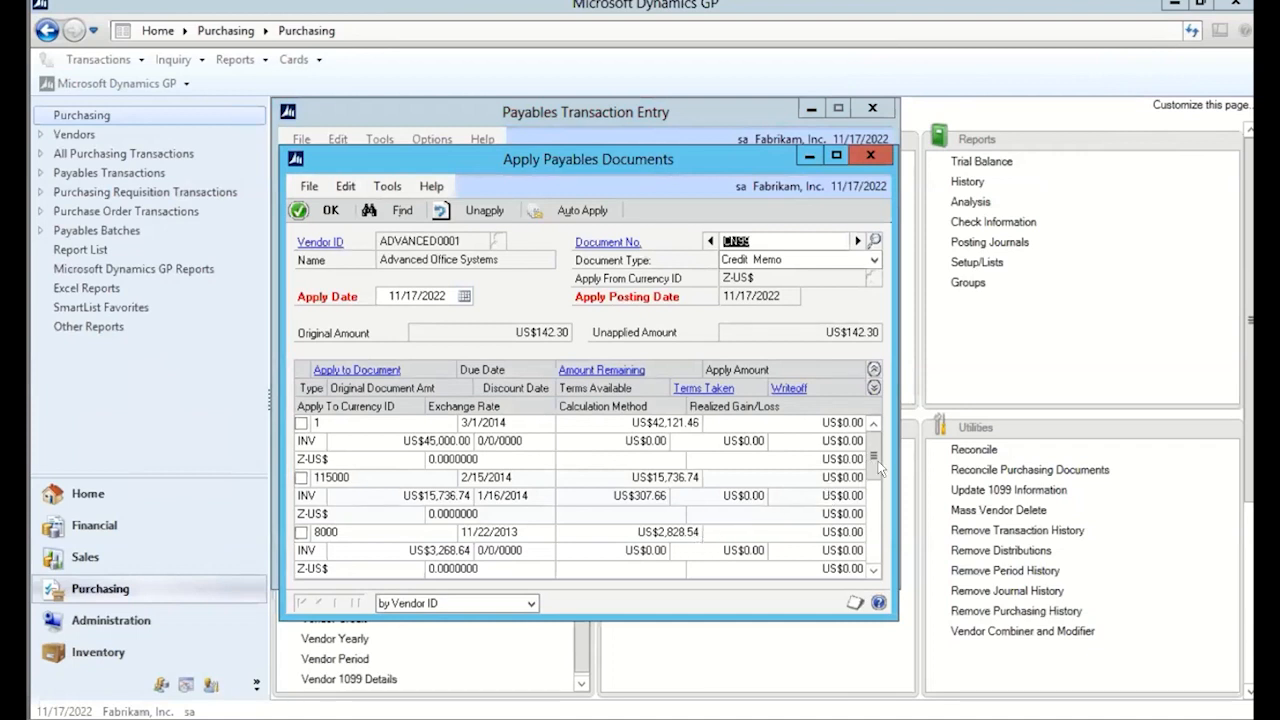
left_click_drag(876, 508, 872, 552)
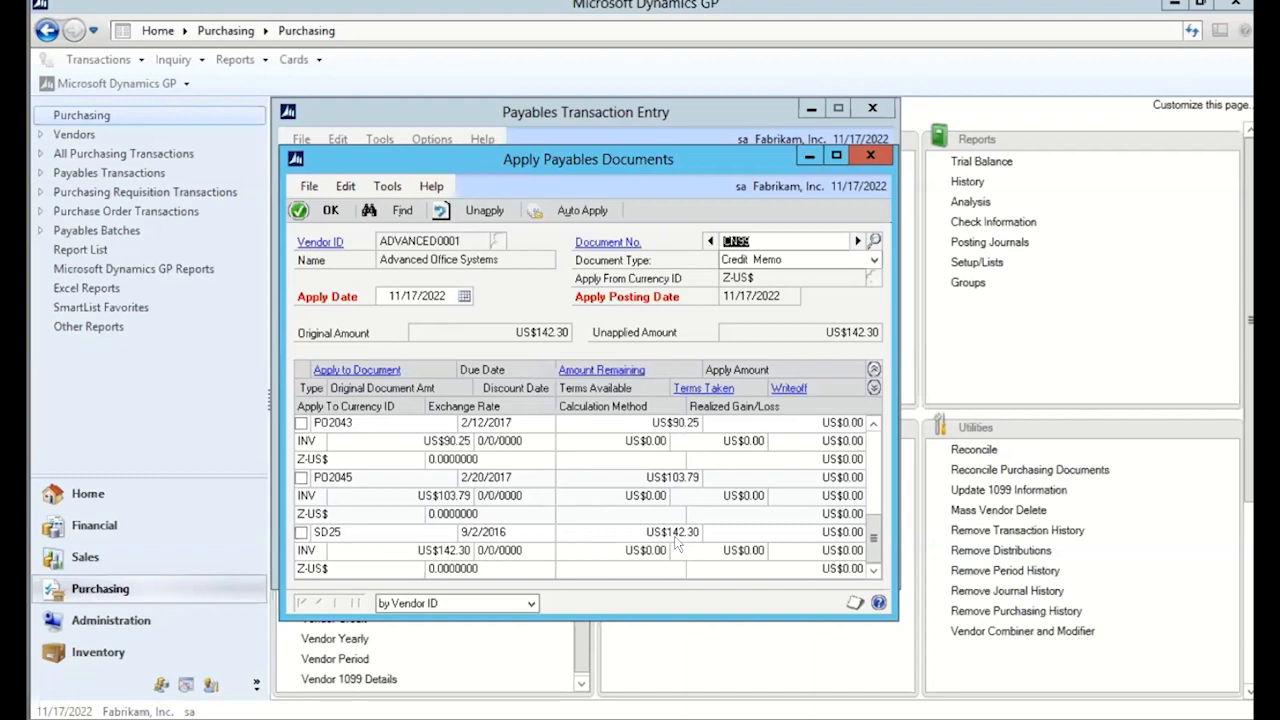
left_click(301, 533)
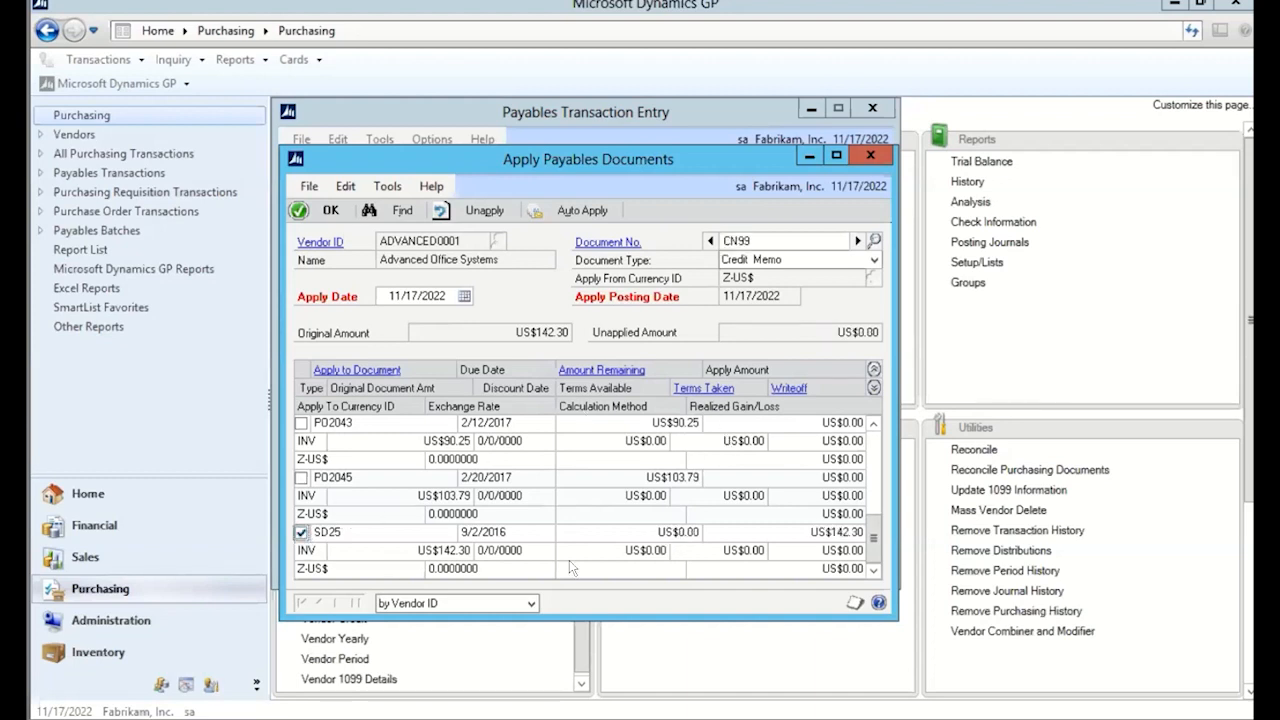
left_click(325, 211)
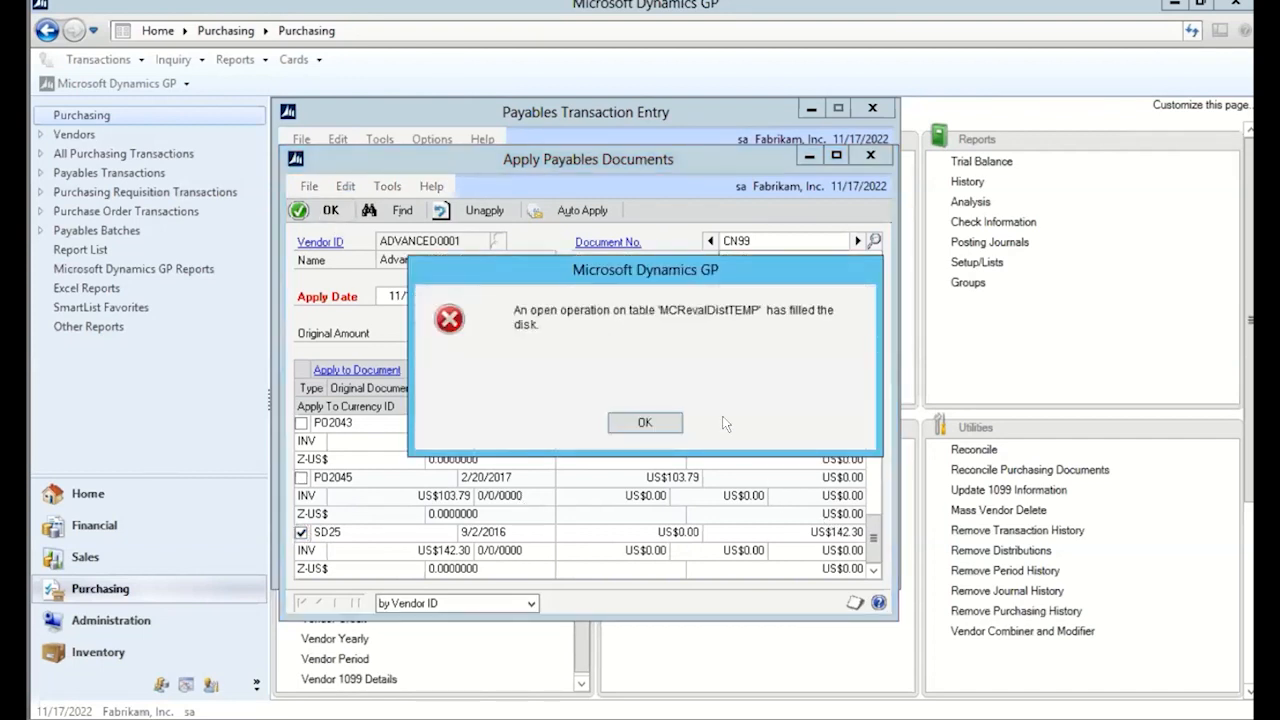
left_click(665, 422)
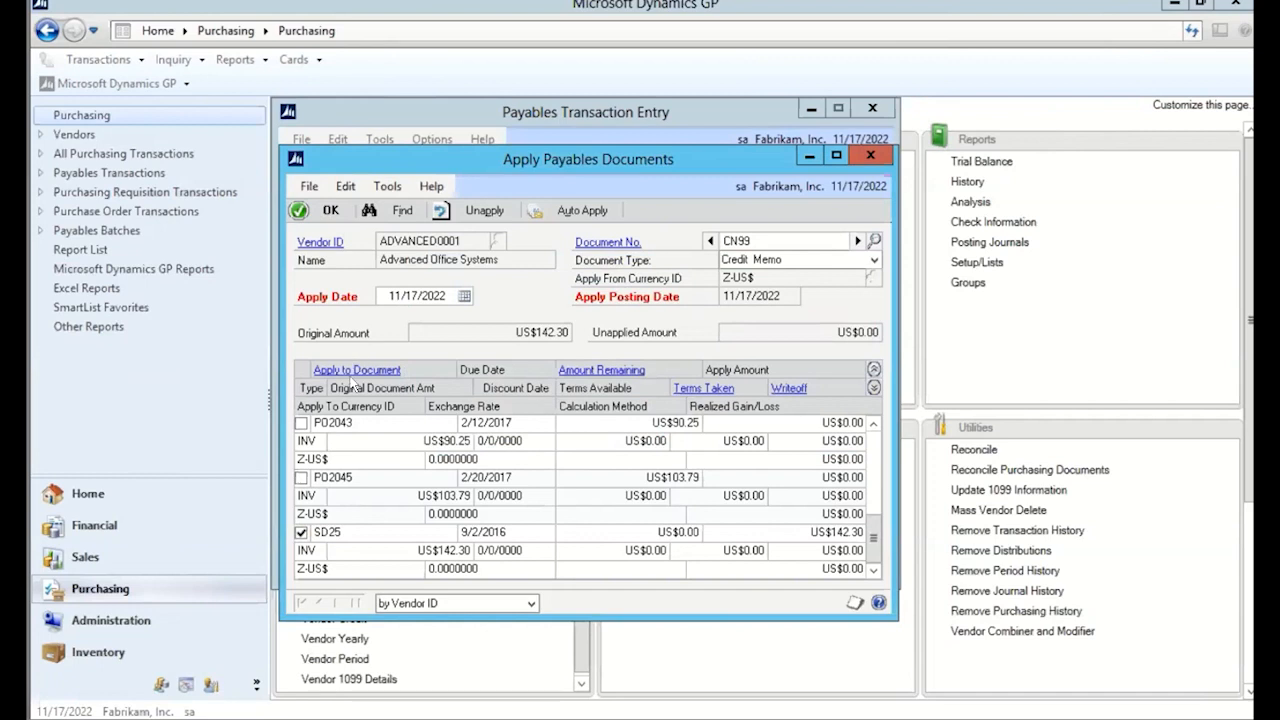
left_click(322, 212)
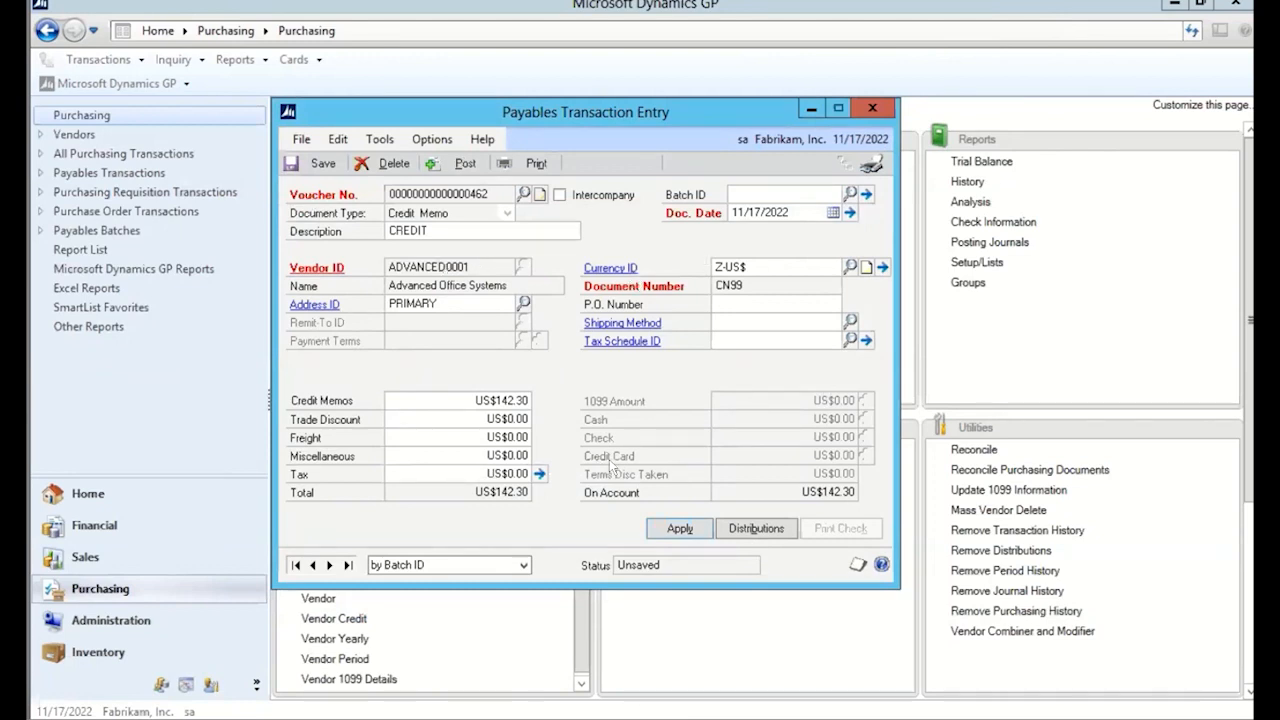
Try to post the credit memo, and change its document date to January 17, 2020
left_click(462, 164)
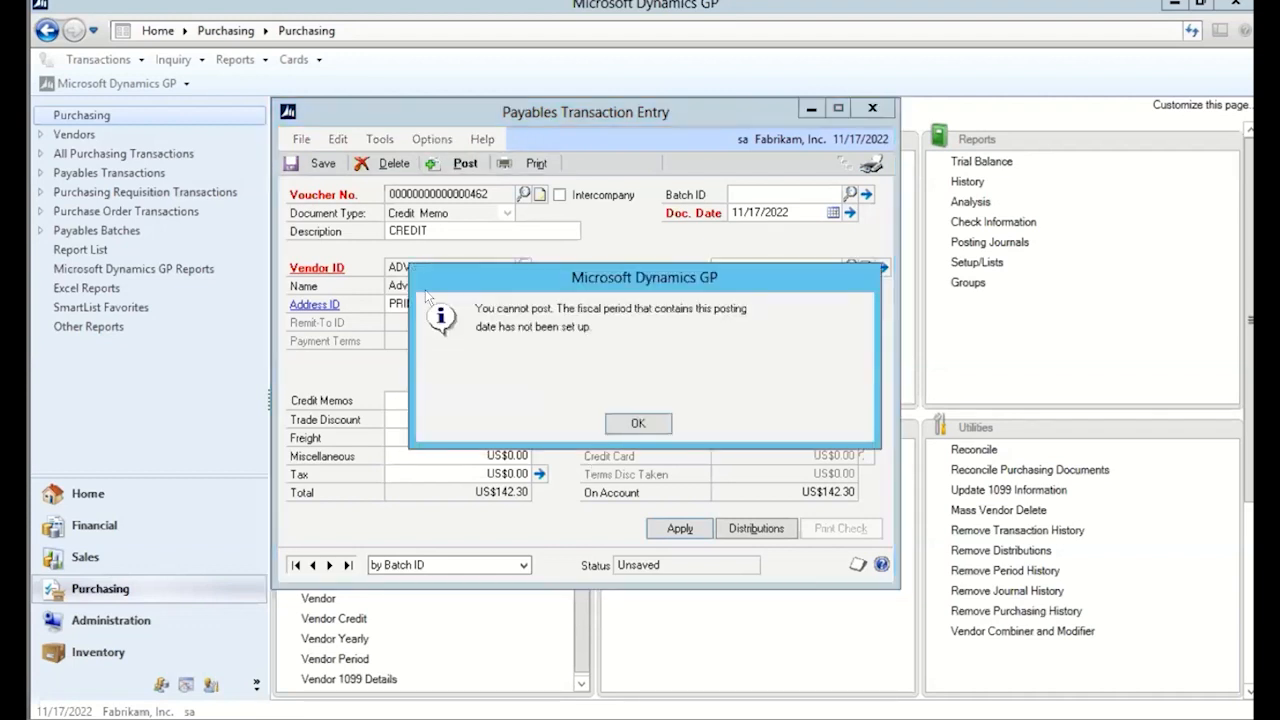
left_click(640, 424)
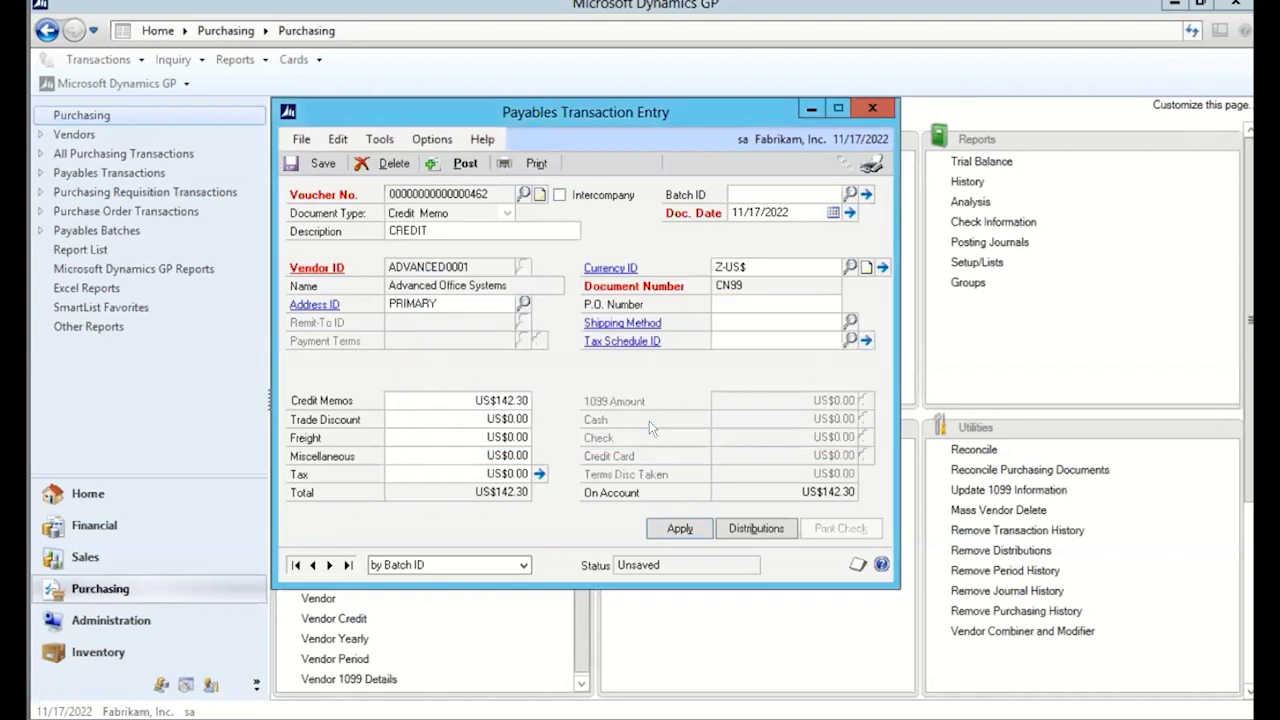
left_click(833, 213)
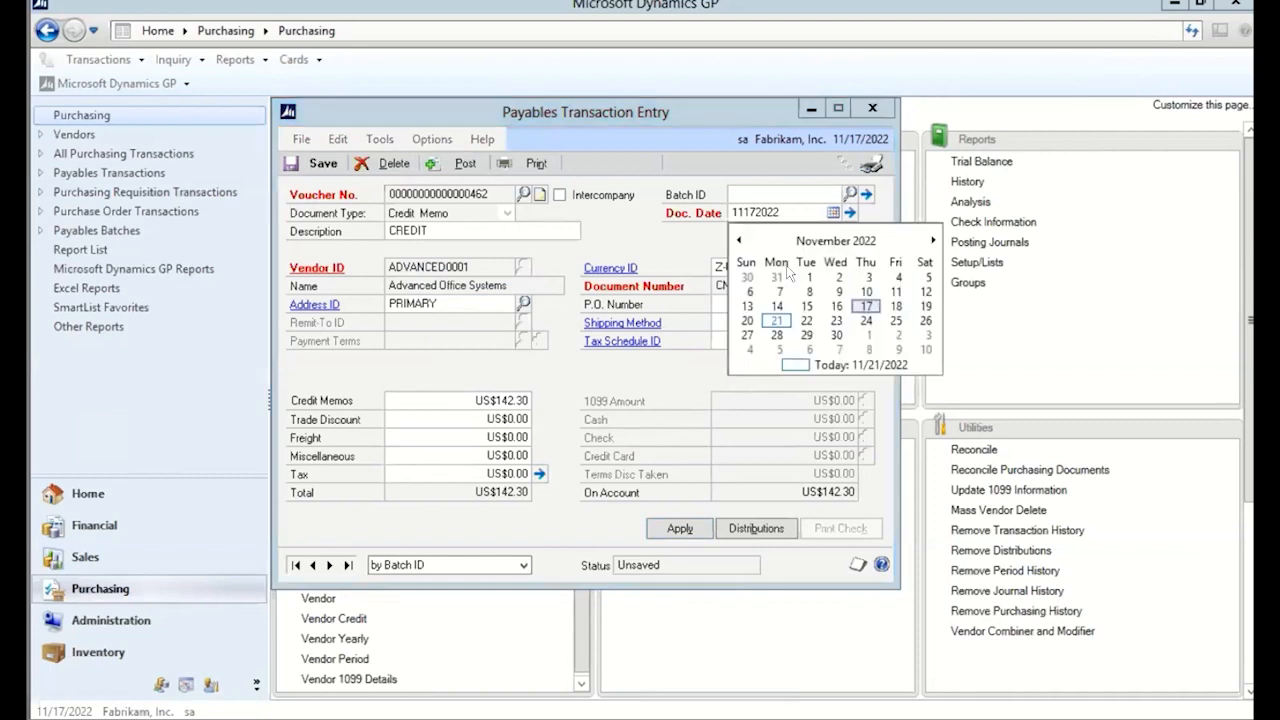
left_click(836, 241)
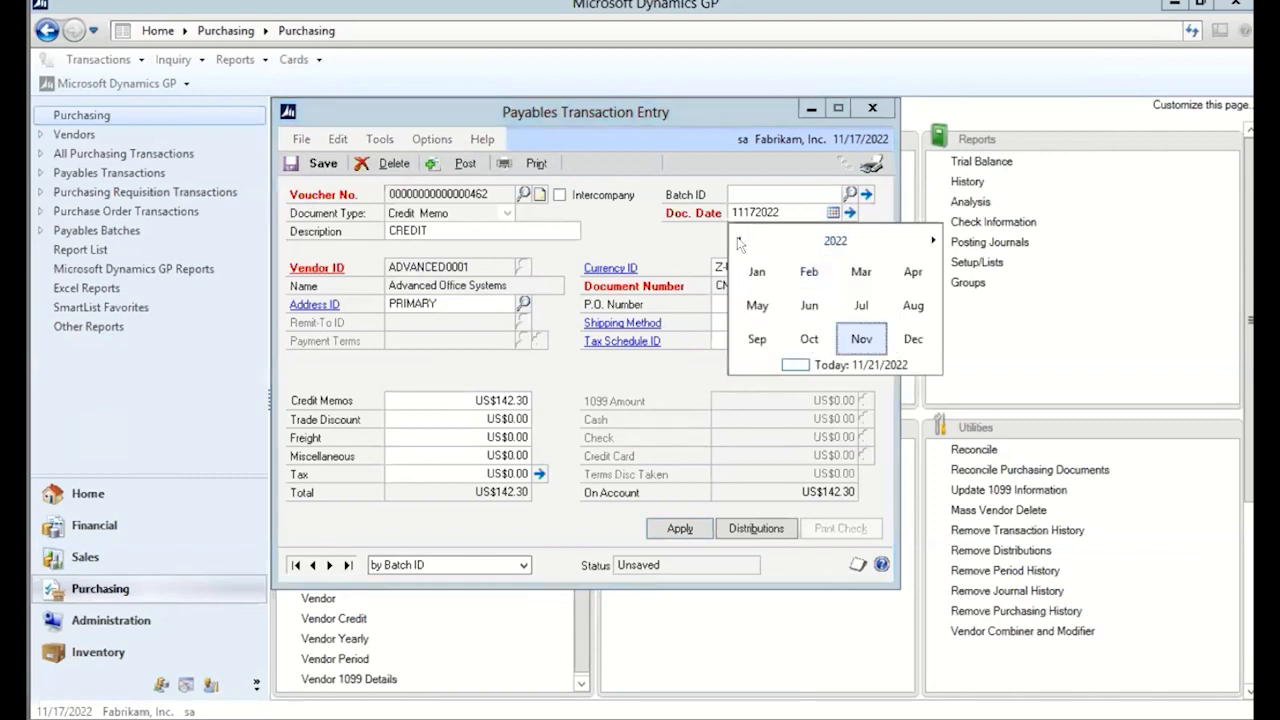
left_click(739, 242)
left_click(739, 242)
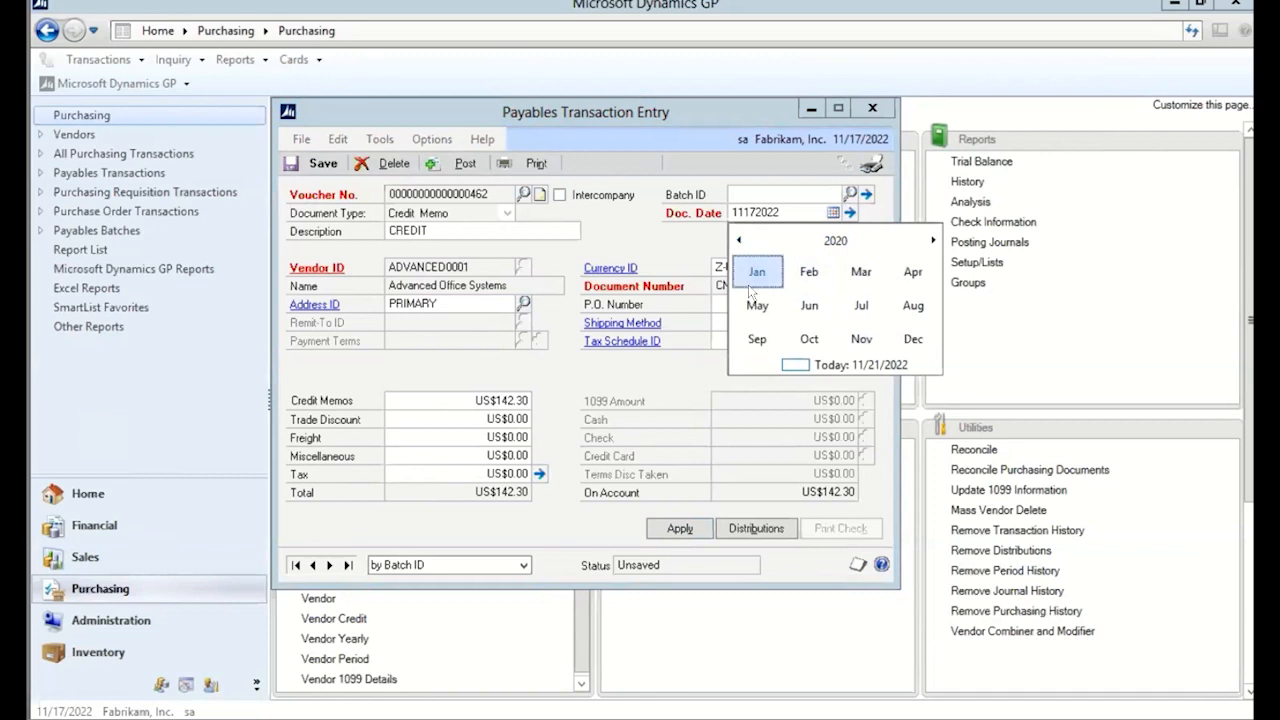
left_click(755, 274)
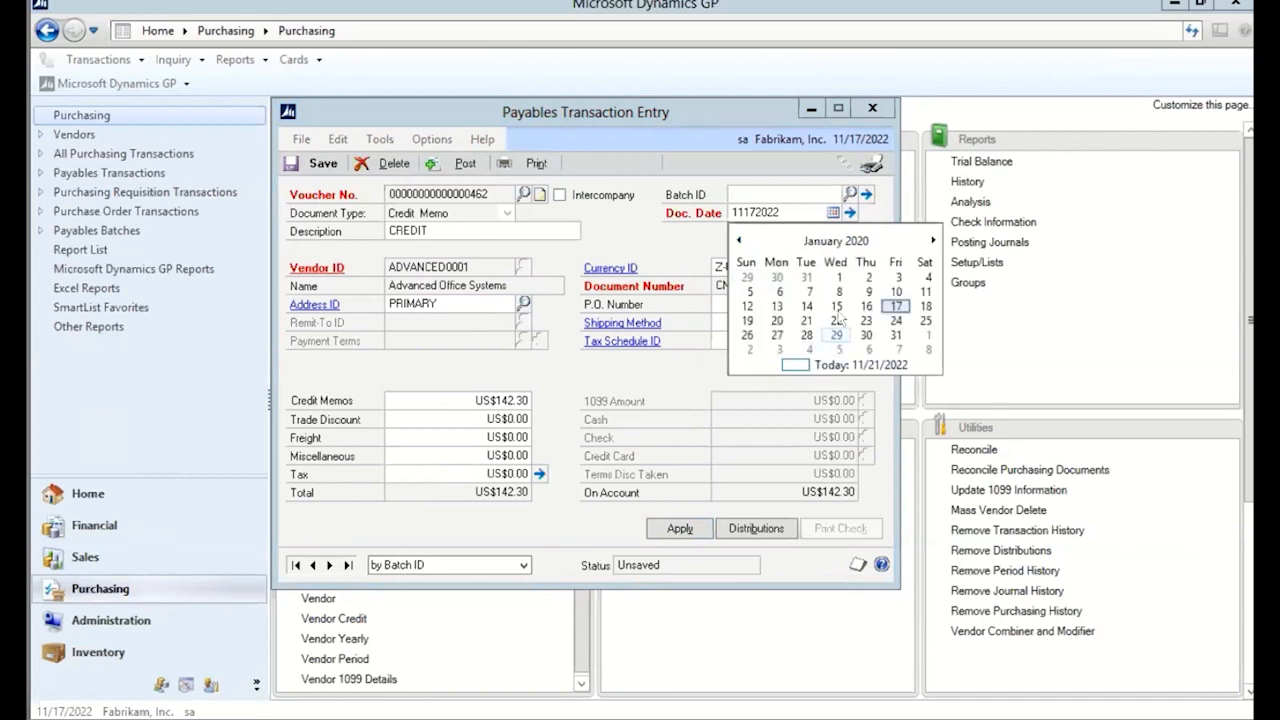
left_click(894, 306)
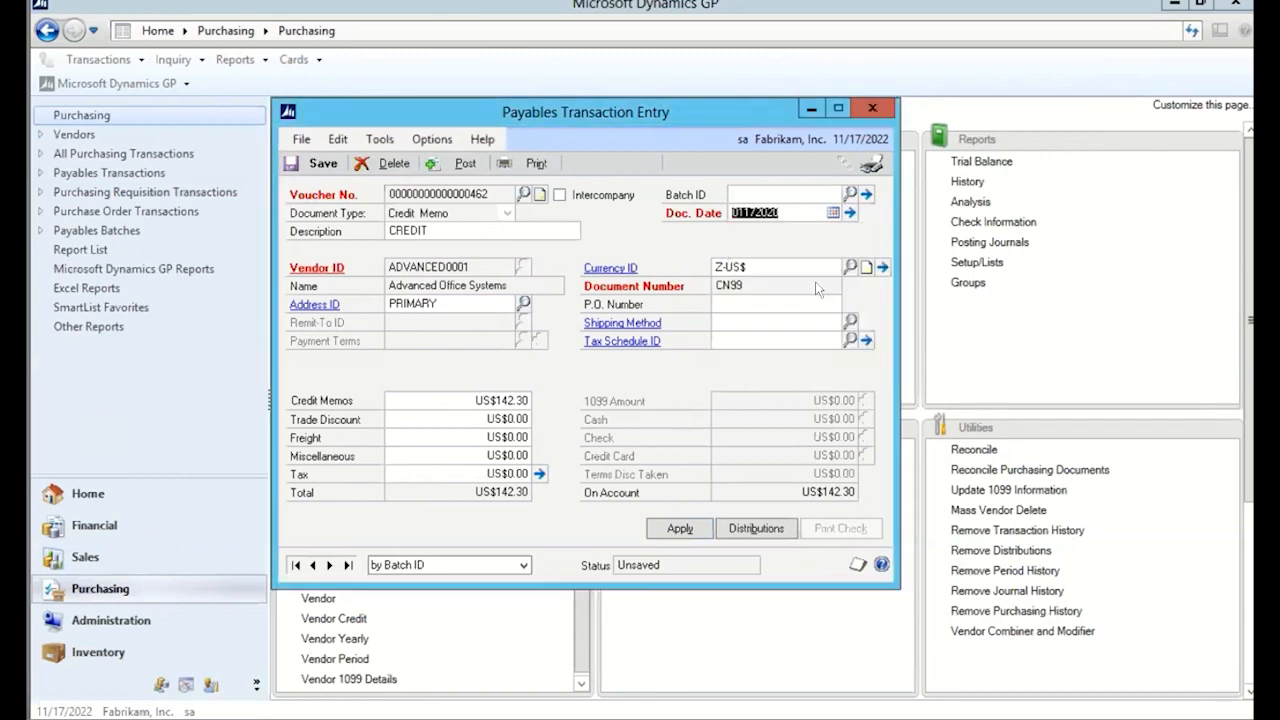
left_click(455, 170)
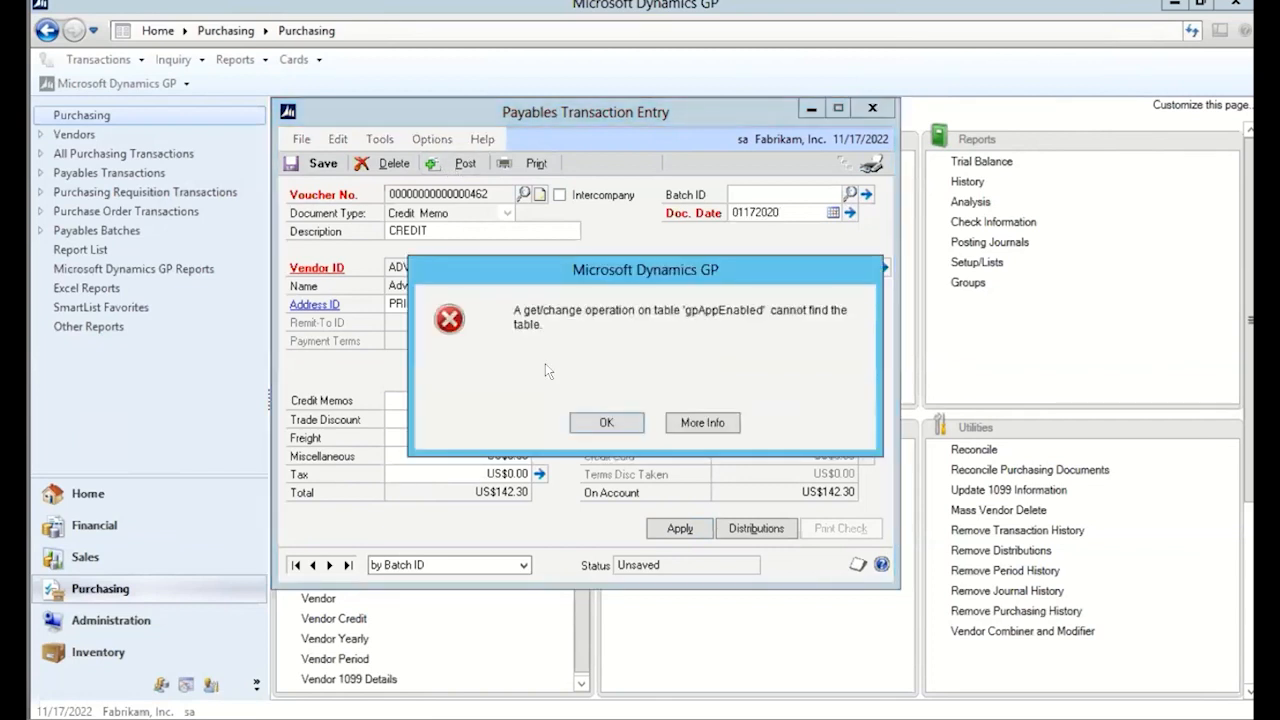
left_click(607, 422)
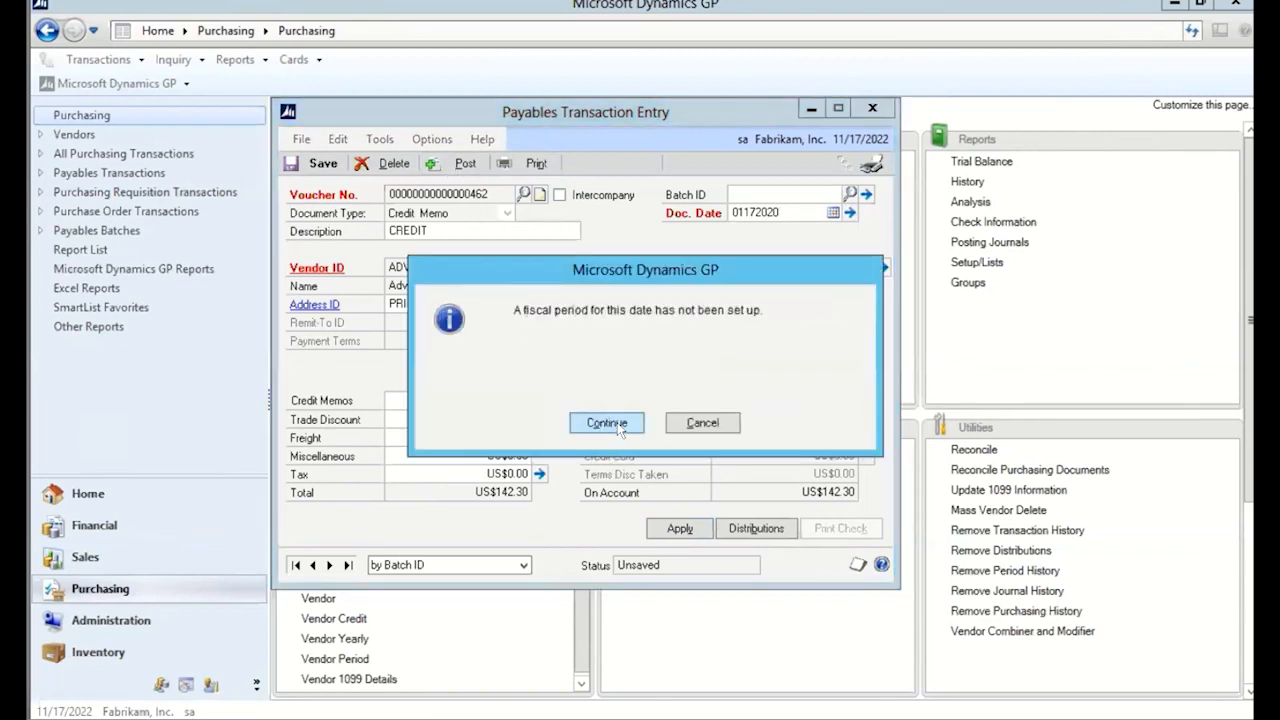
left_click(618, 424)
Set the credit memo's document date to 1/17/2014
left_click(805, 212)
type("01172020")
key("BackSpace")
key("BackSpace")
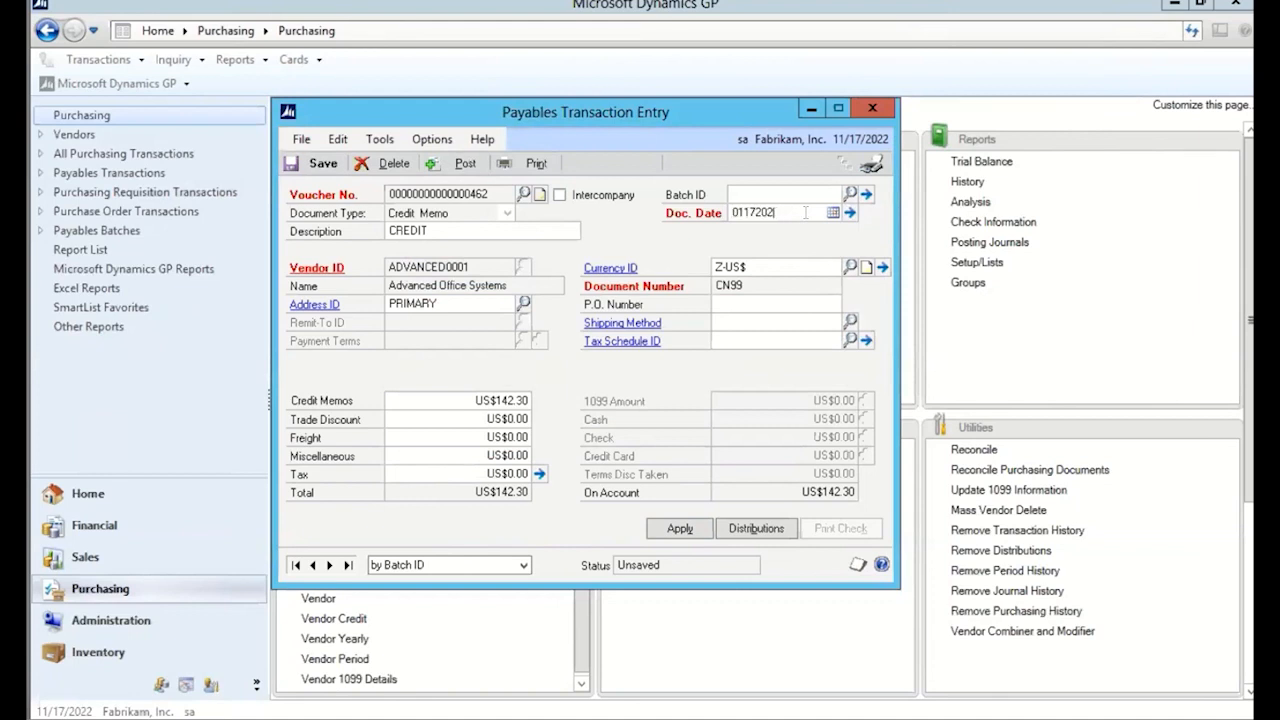
type("14")
key("Tab")
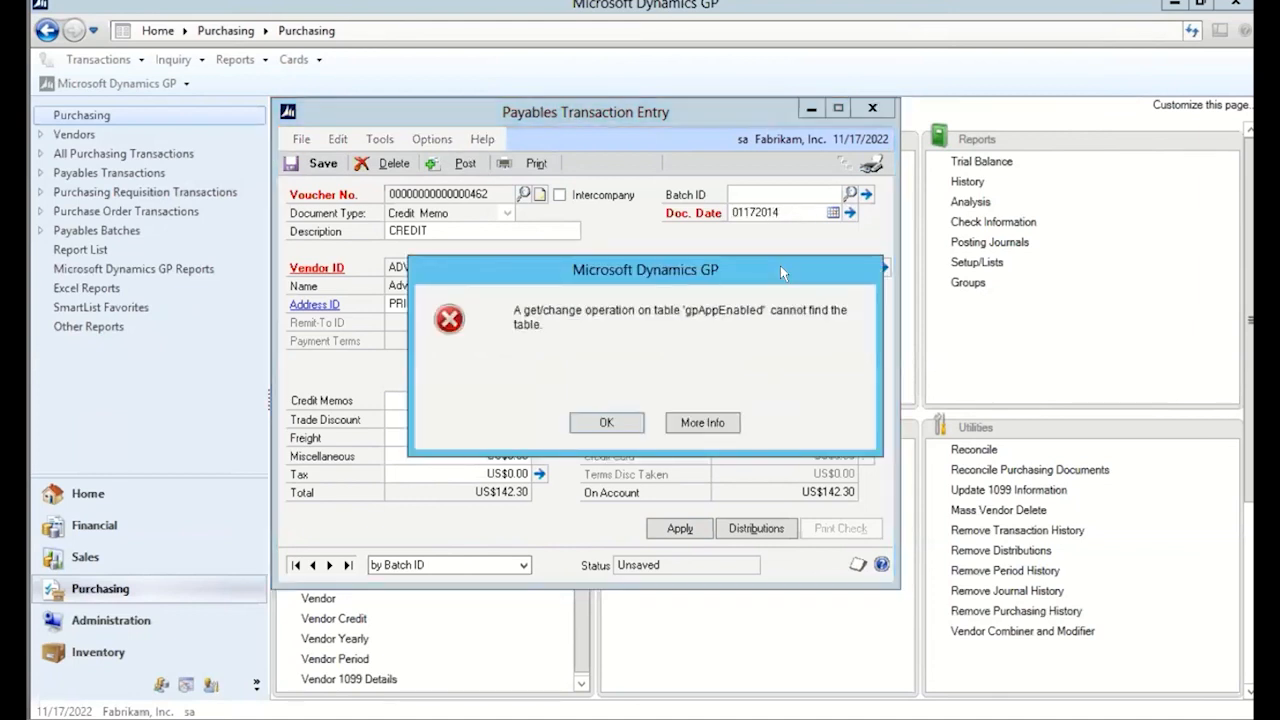
left_click(612, 425)
Try repeatedly to post credit memo CN99, repositioning the transaction entry window between attempts
left_click(440, 165)
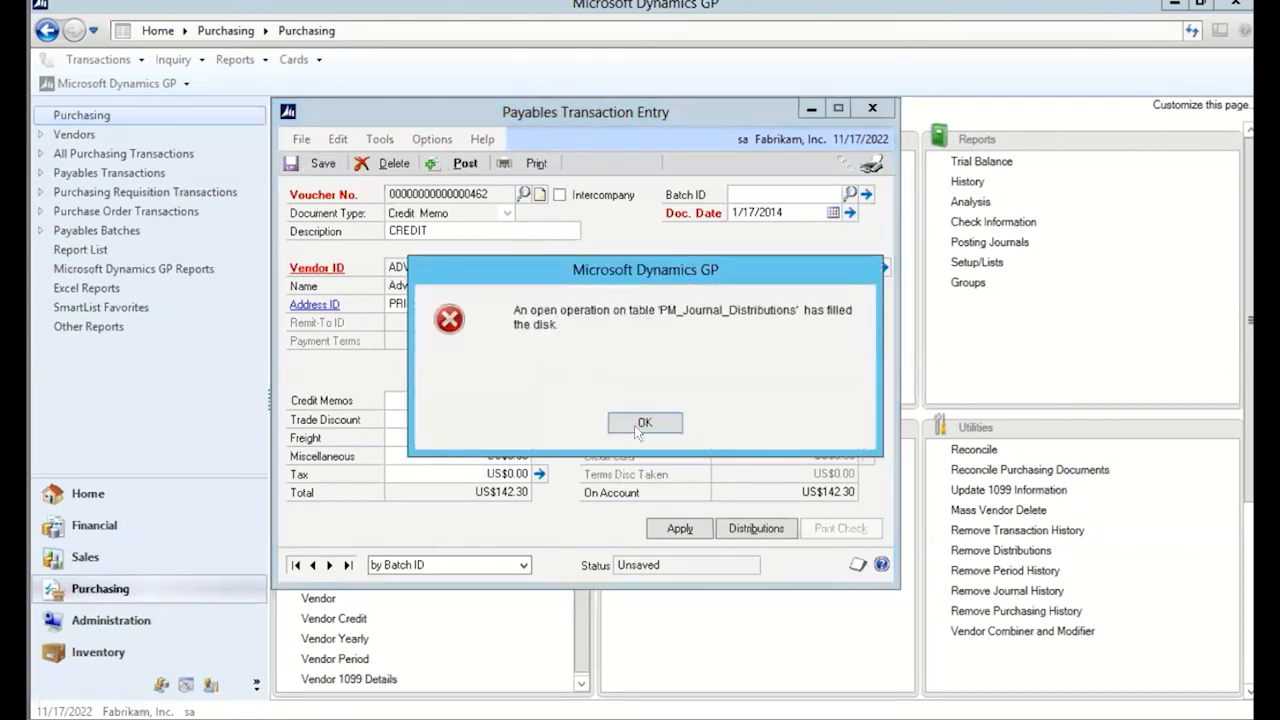
left_click(640, 423)
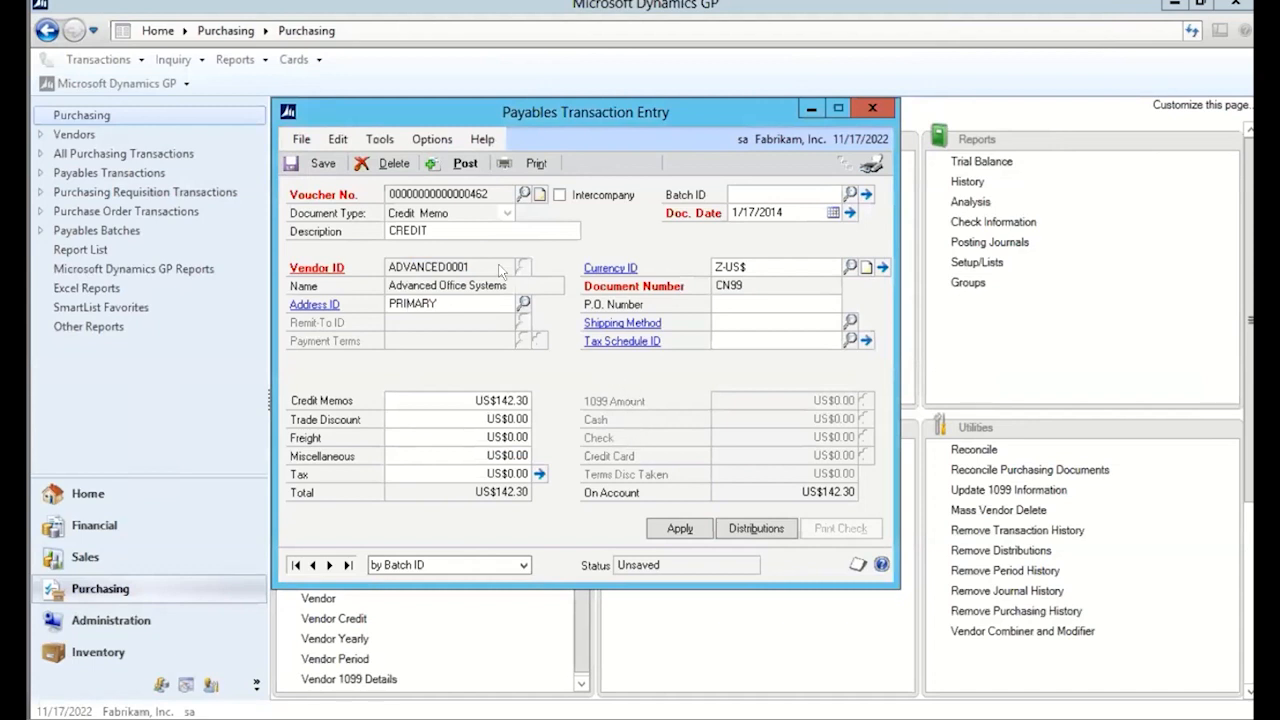
left_click(466, 164)
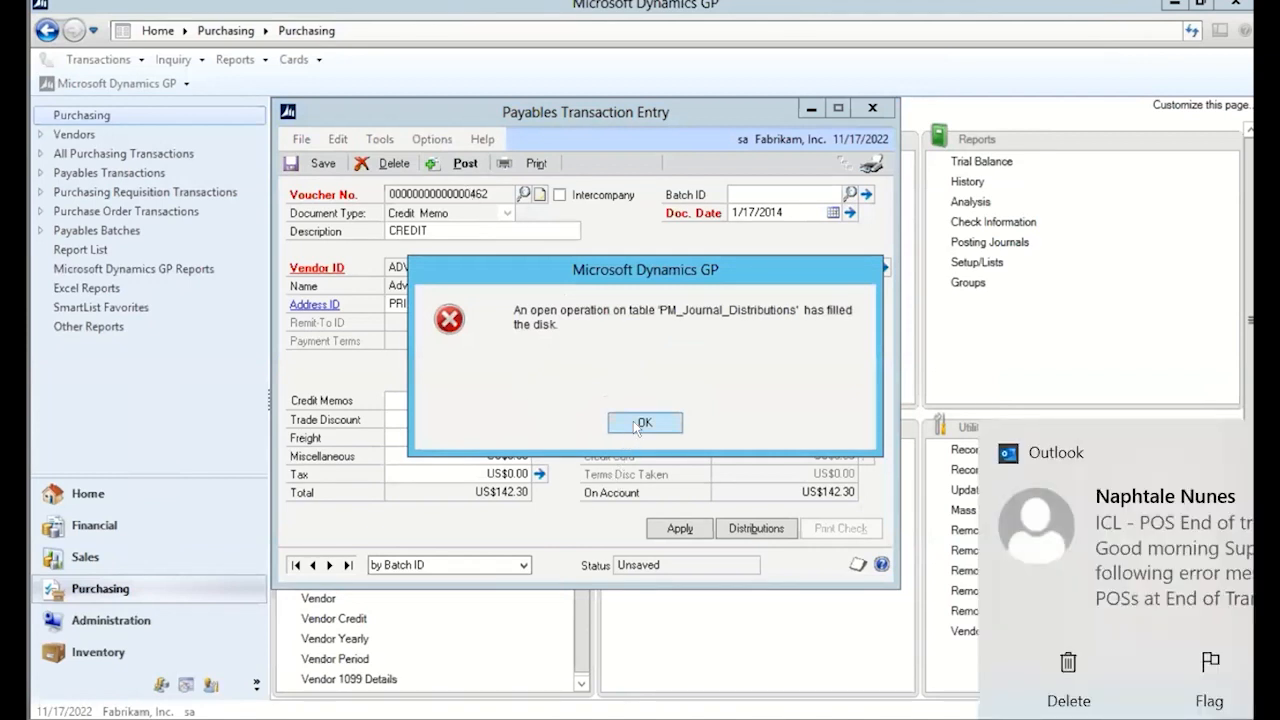
left_click(633, 421)
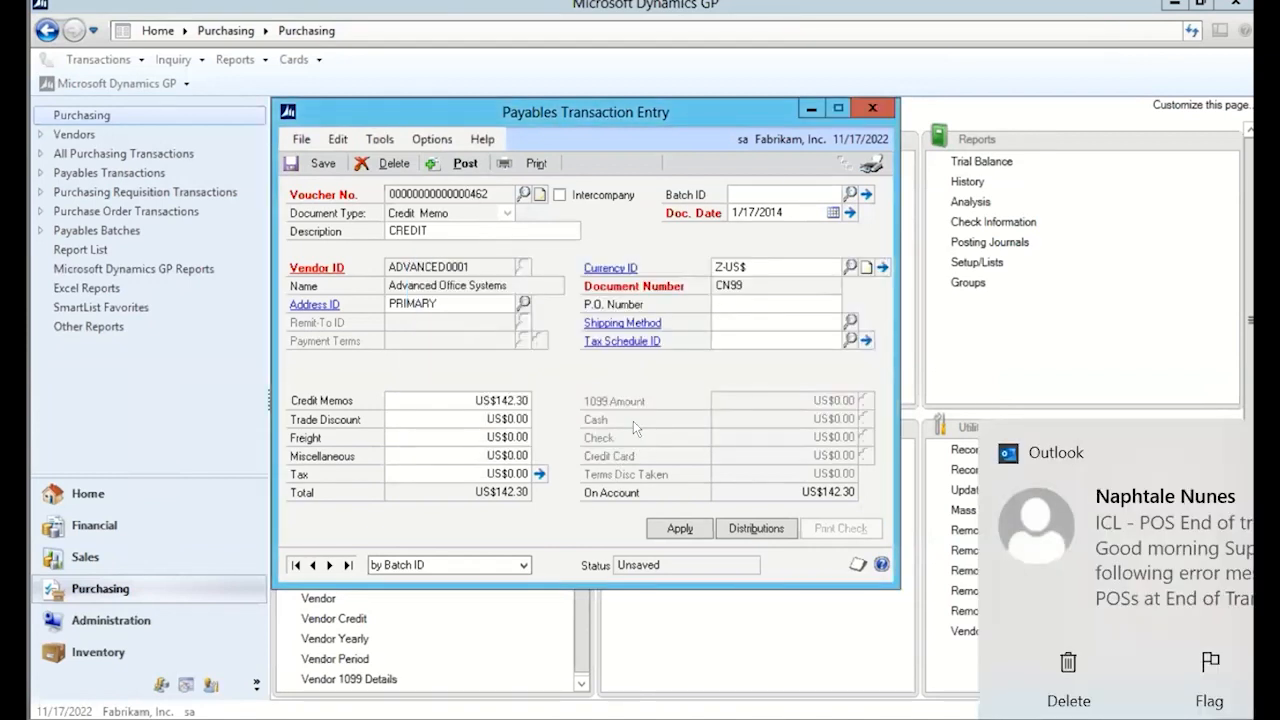
left_click(459, 166)
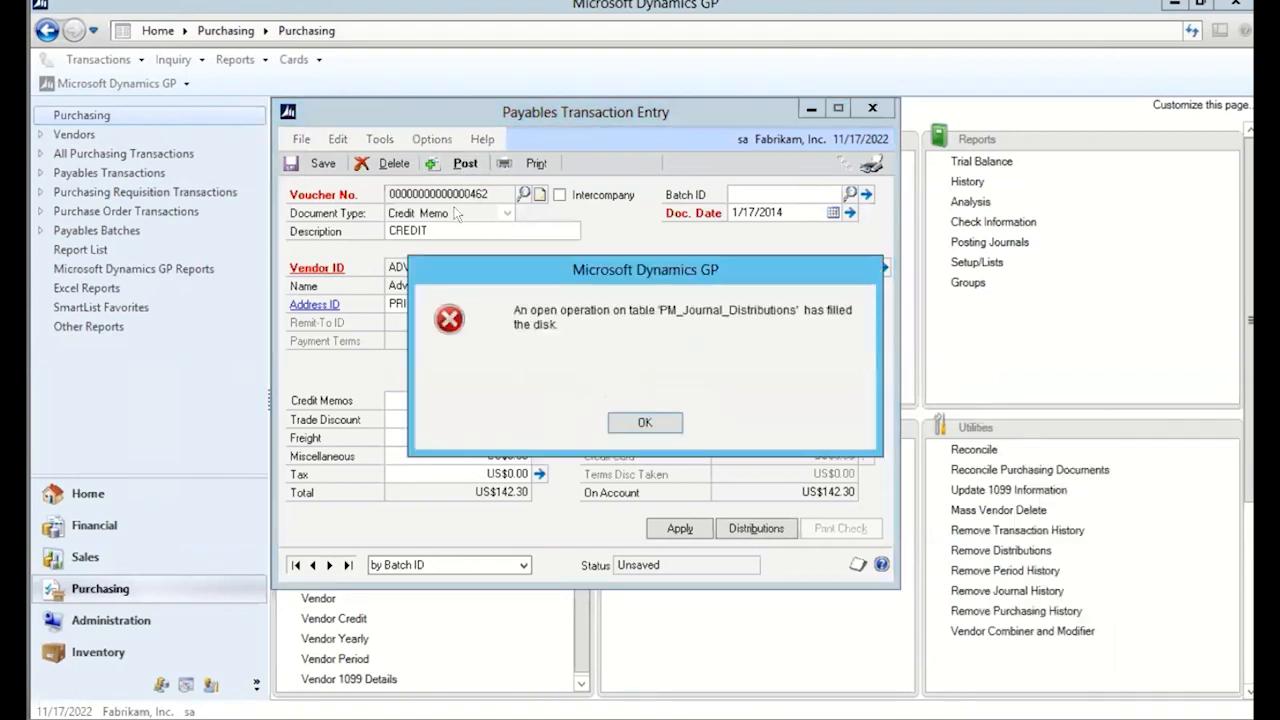
left_click(645, 423)
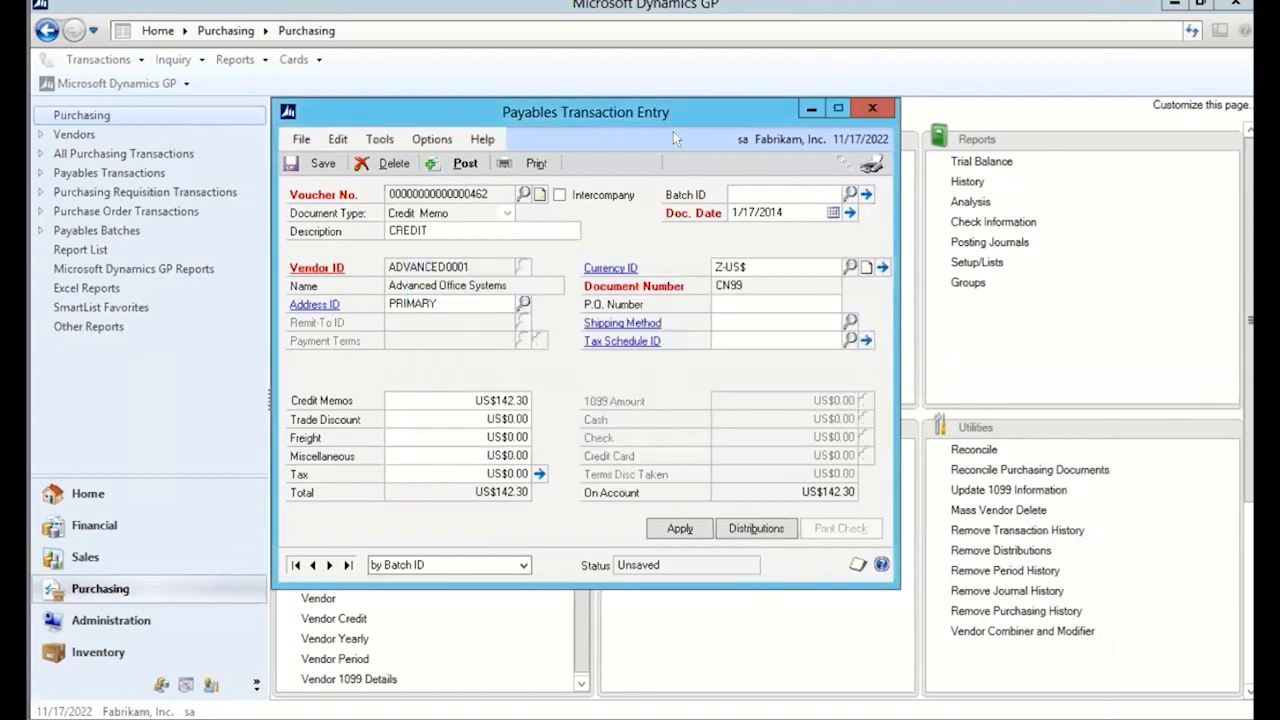
left_click_drag(670, 118, 674, 92)
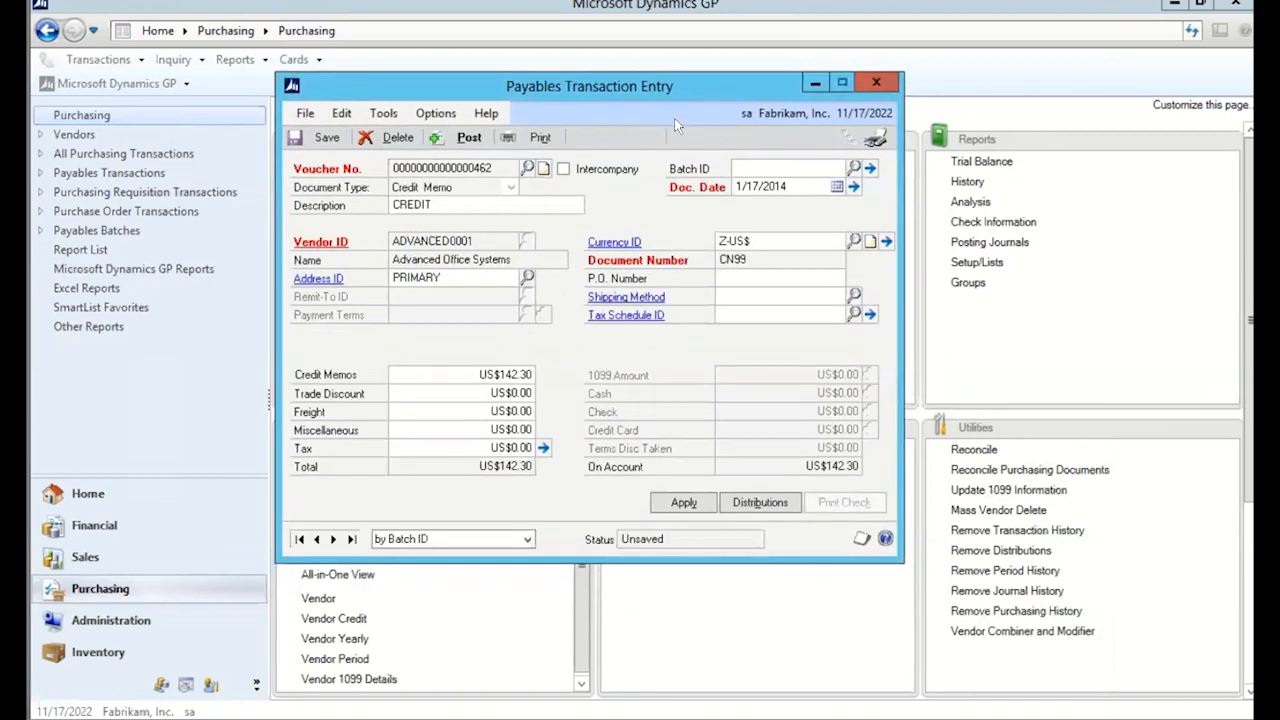
left_click(472, 139)
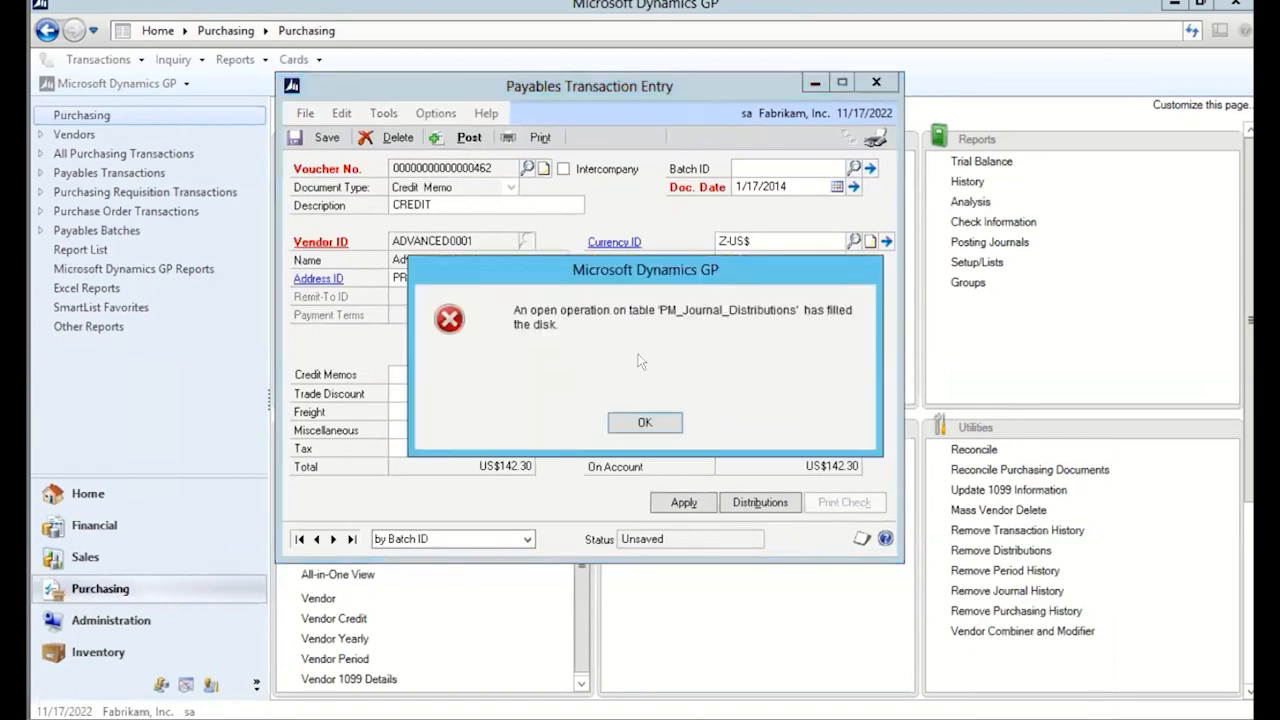
left_click(644, 423)
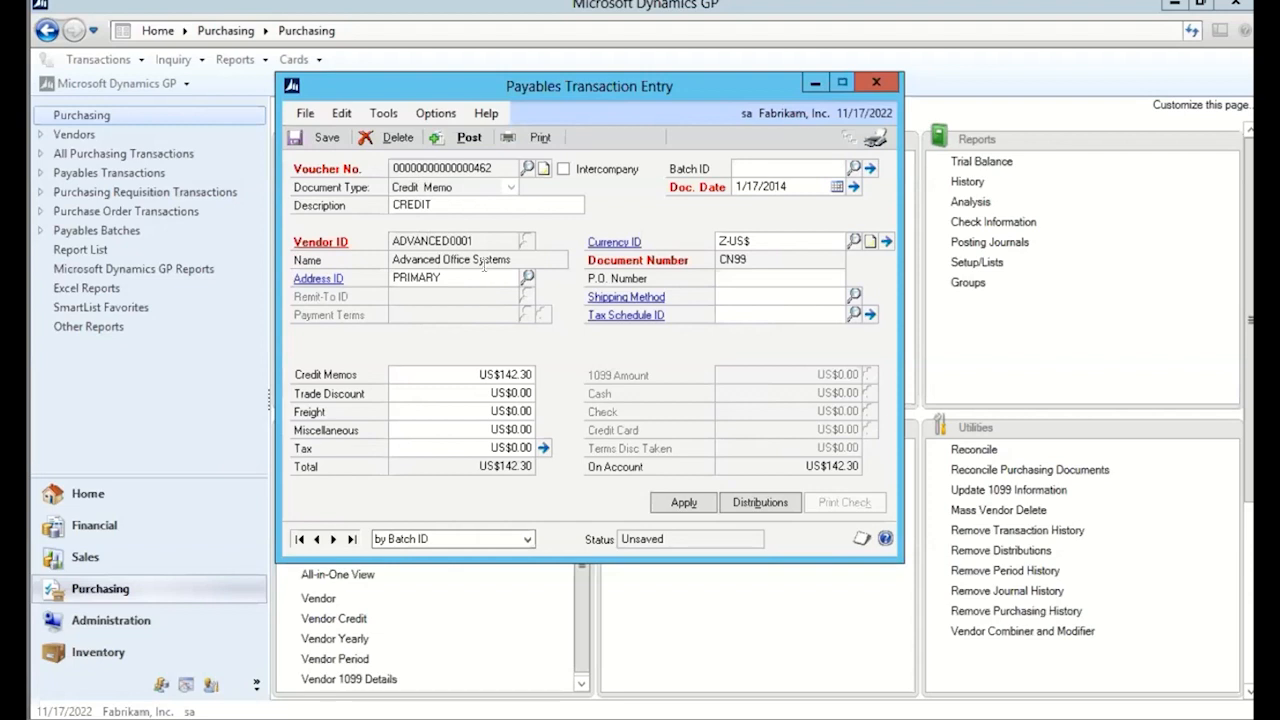
left_click(452, 143)
left_click_drag(620, 88, 703, 83)
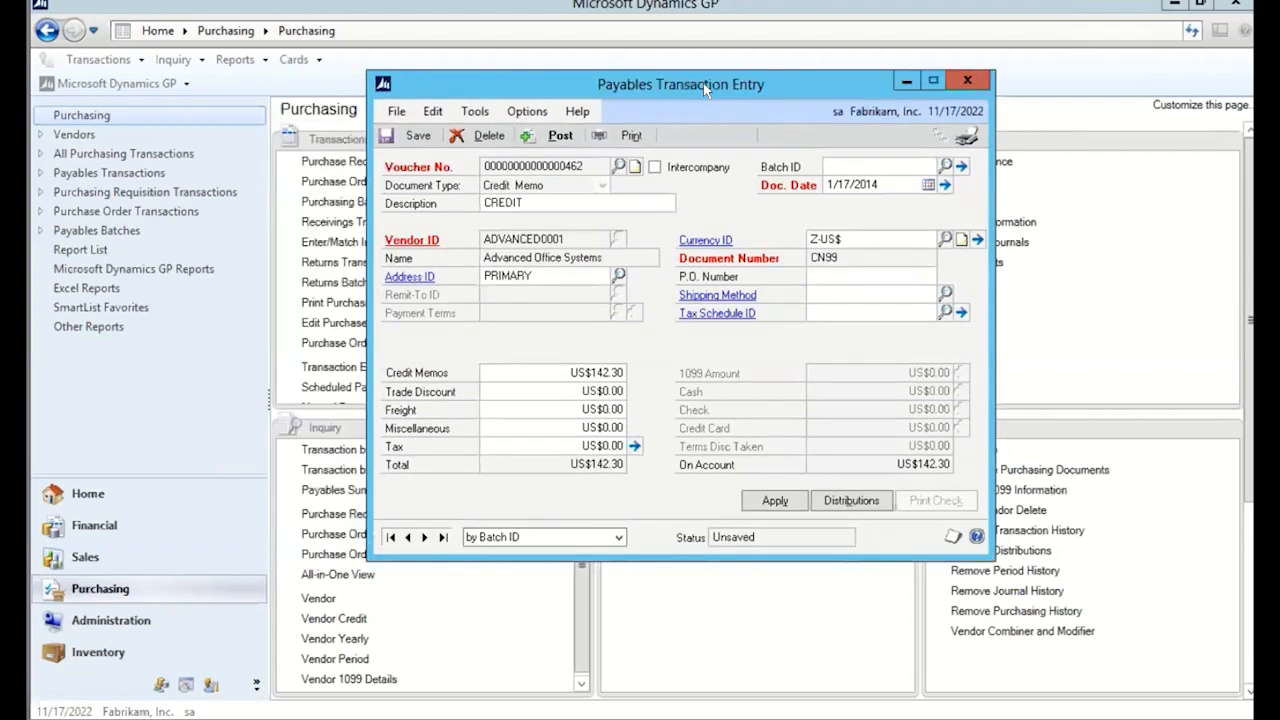
left_click(560, 135)
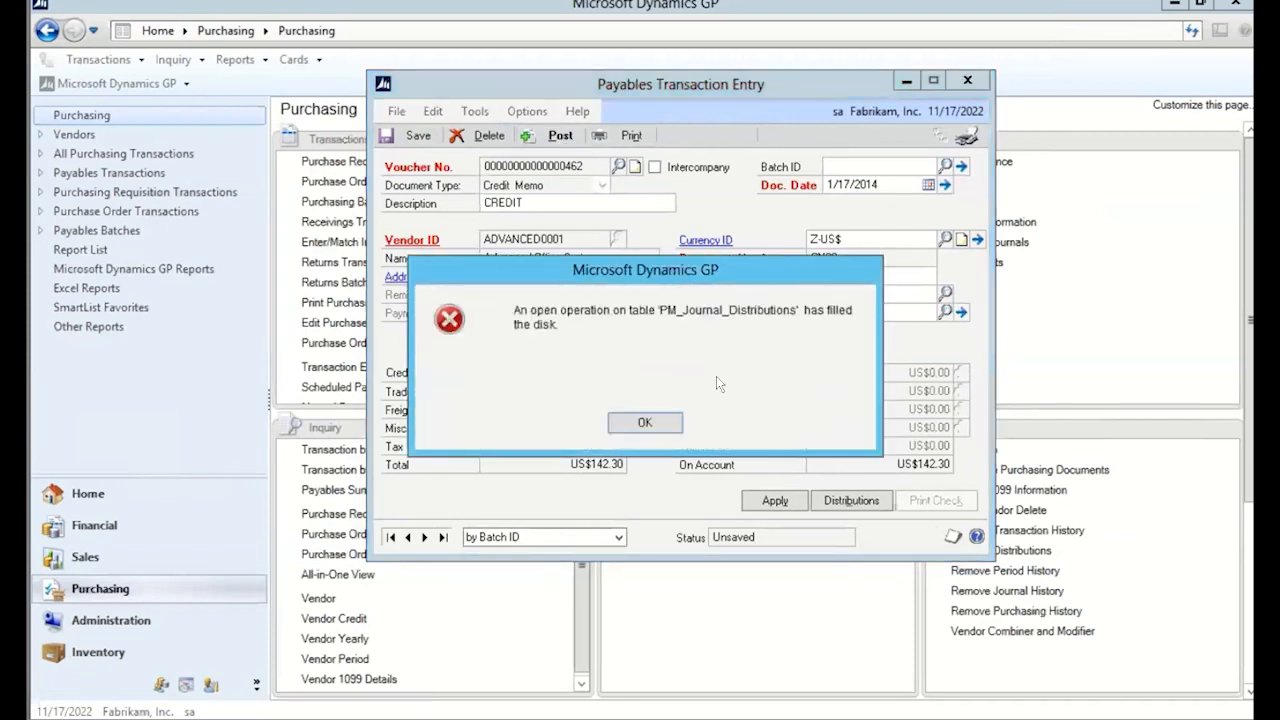
left_click(645, 423)
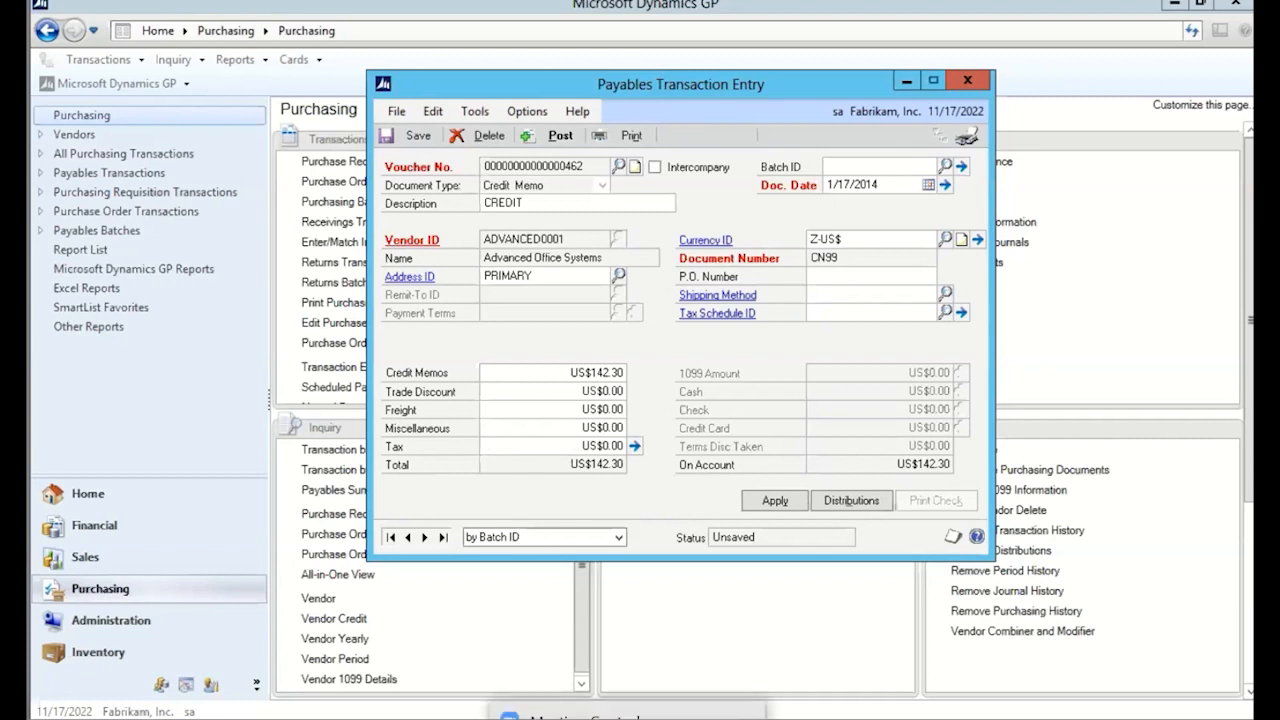
left_click_drag(680, 84, 357, 142)
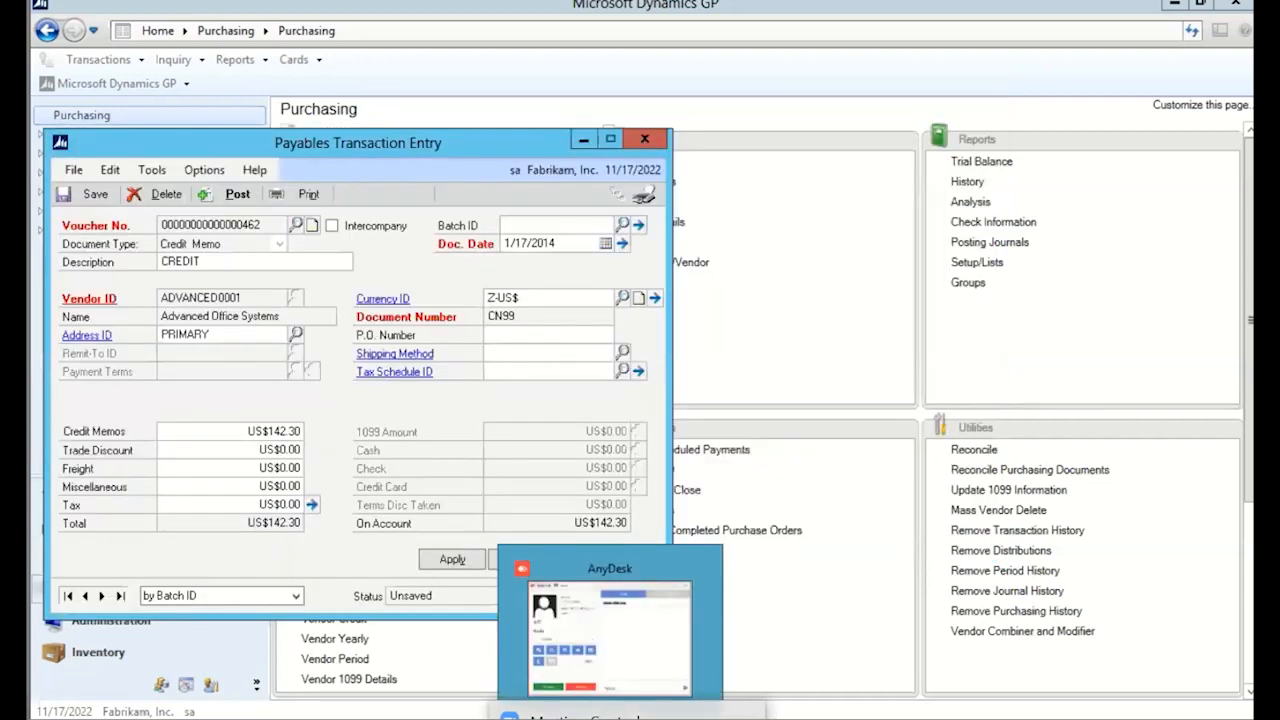